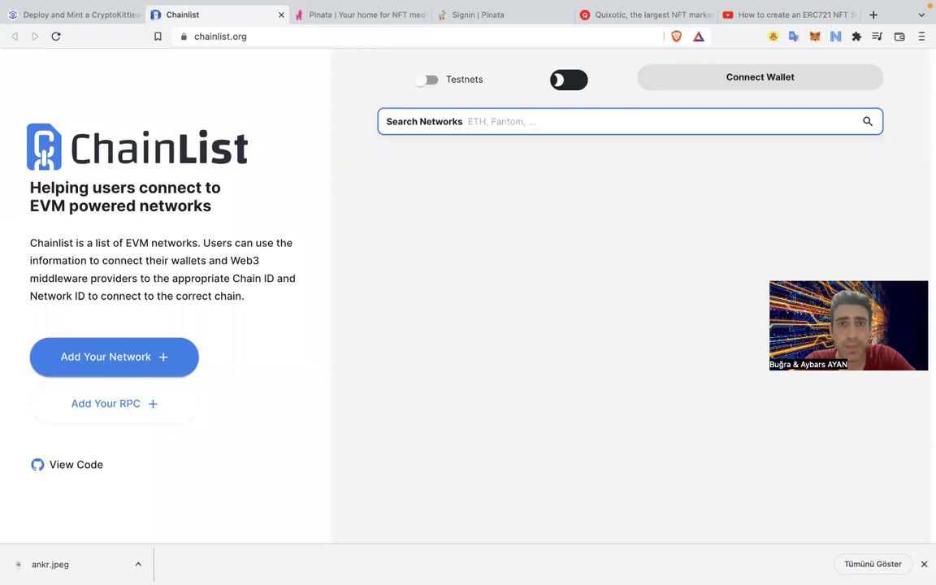
# Enable testnets in Chainlist and search for 'kovan' networks.
pyautogui.click(432, 81)
pyautogui.click(484, 118)
pyautogui.write('kovan')
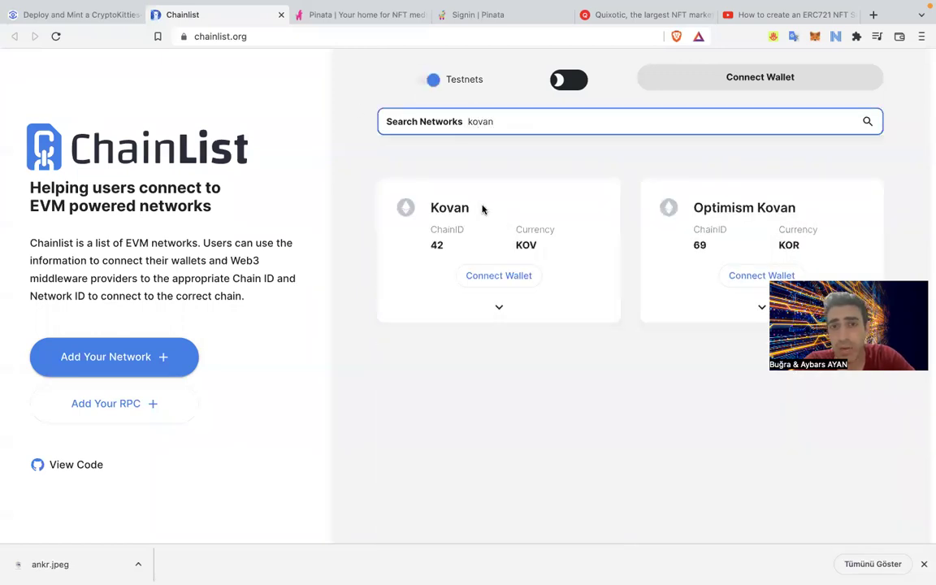
pyautogui.moveTo(446, 210); pyautogui.dragTo(560, 226)
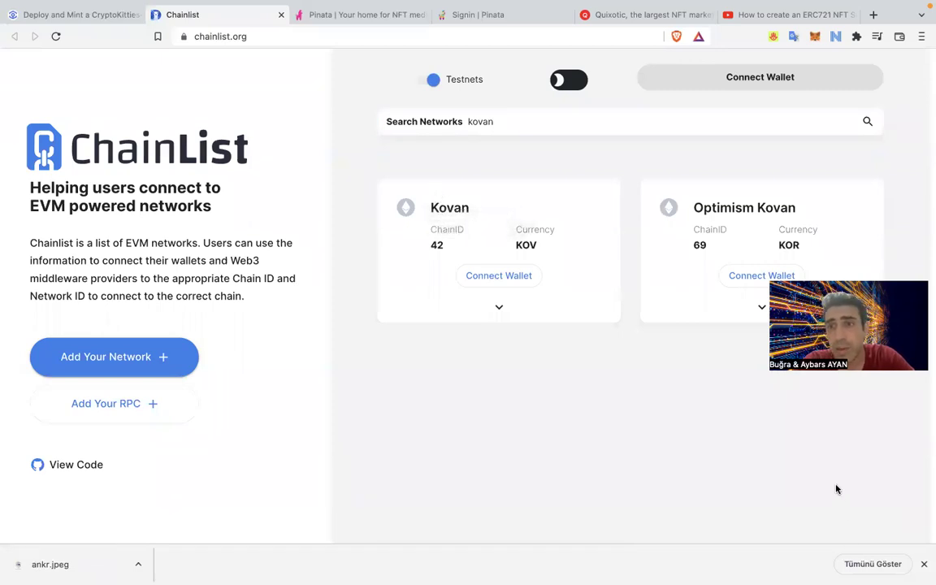
# Connect the wallet, add Optimism Kovan to MetaMask and approve switching to it.
pyautogui.click(764, 274)
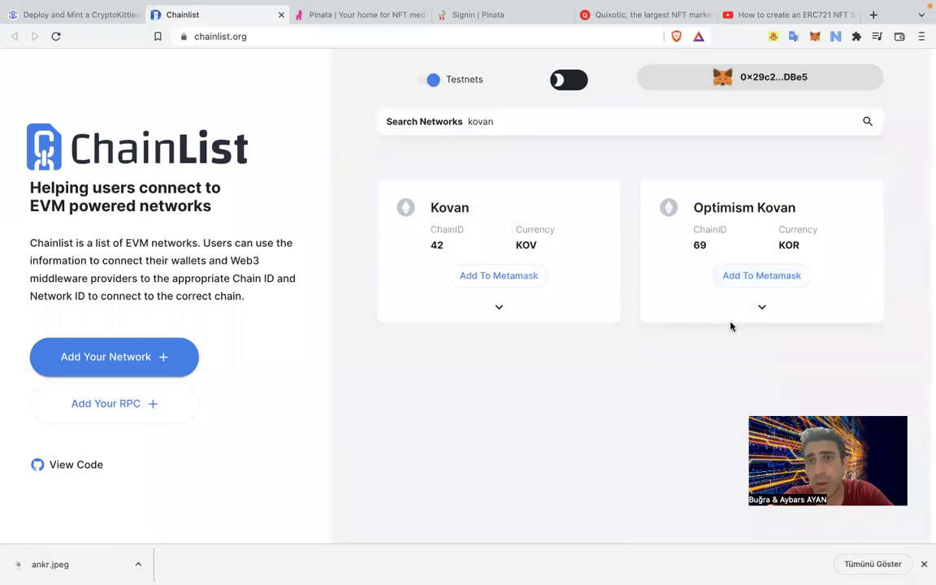
pyautogui.click(740, 276)
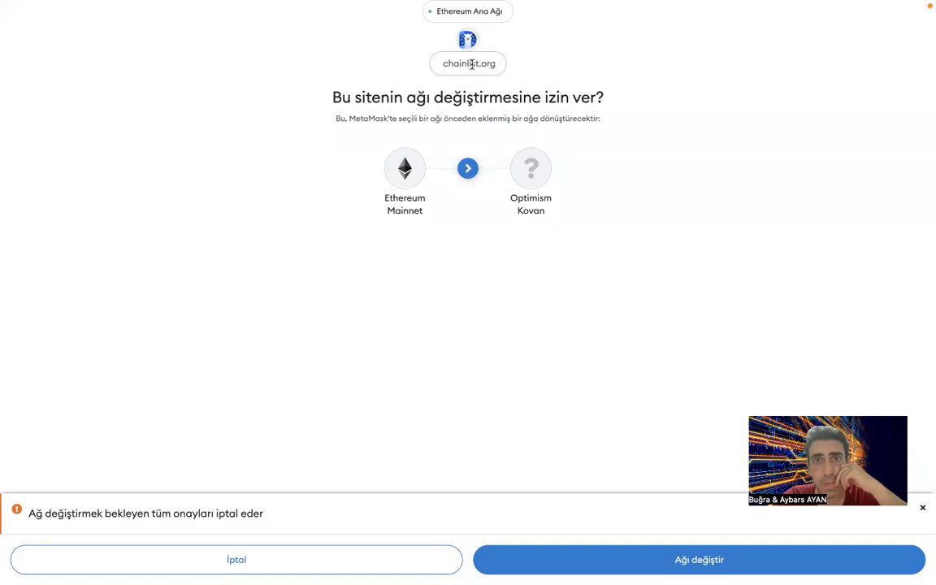
pyautogui.click(601, 567)
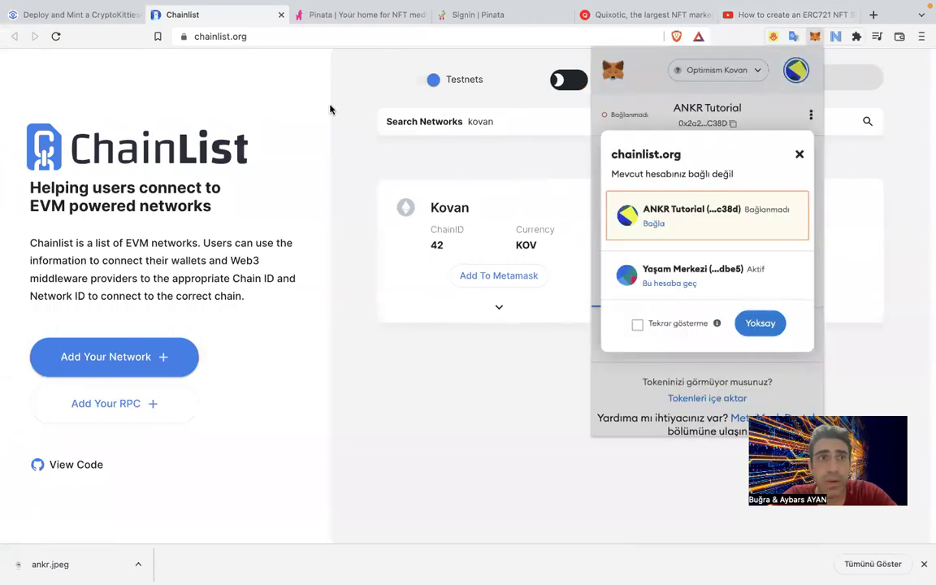
pyautogui.click(761, 327)
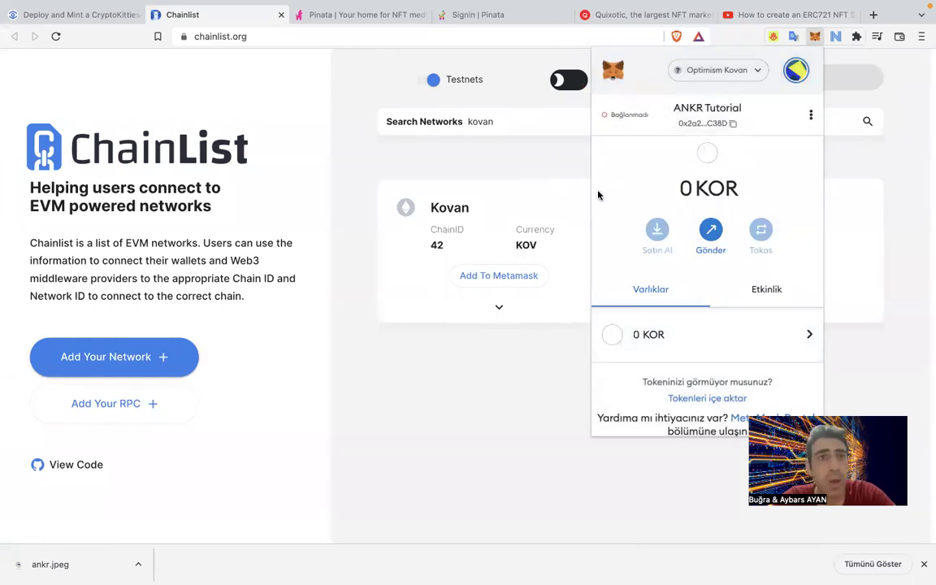
pyautogui.click(403, 226)
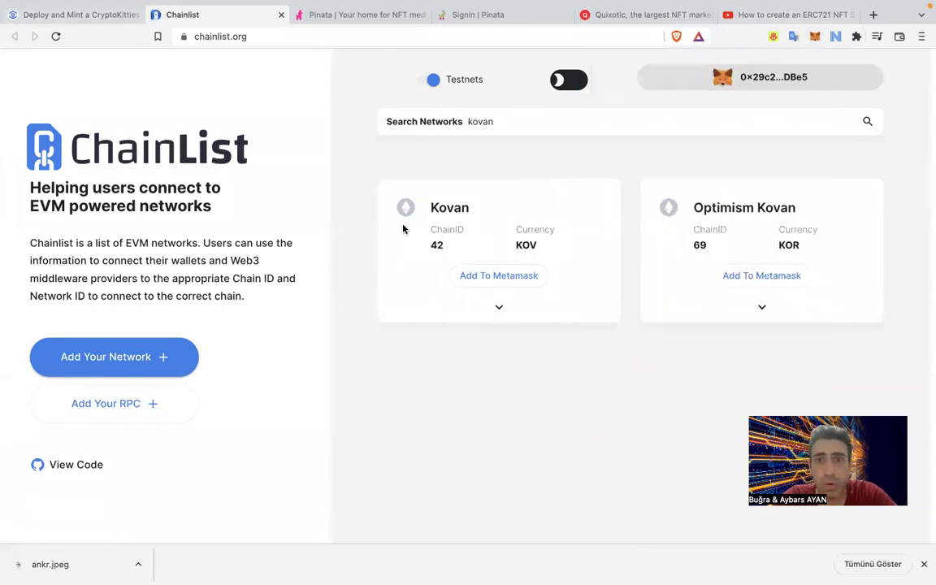
# Expand and select the Optimism Kovan RPC URL, then select the tutorial's rpc.ankr.com/optimism link.
pyautogui.click(767, 314)
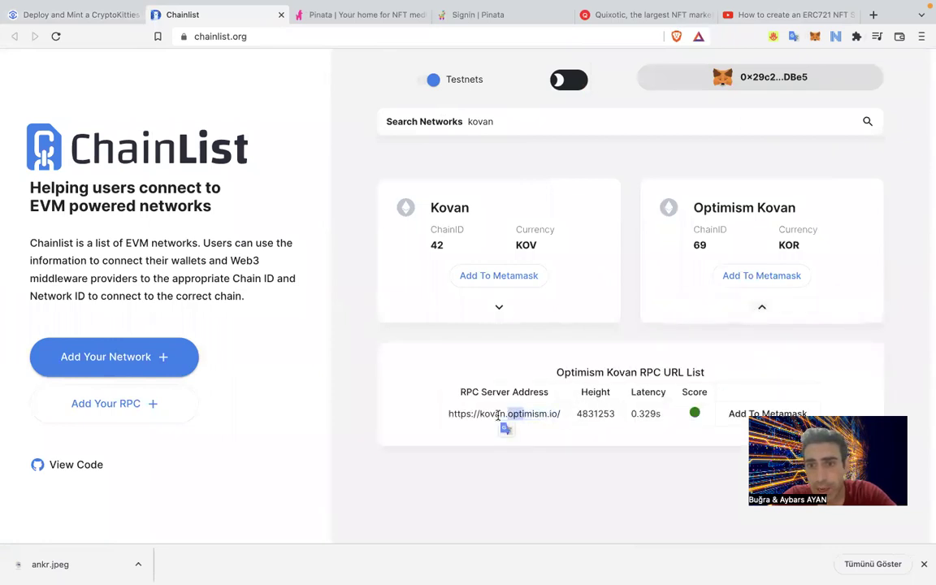
pyautogui.moveTo(448, 413); pyautogui.dragTo(545, 413)
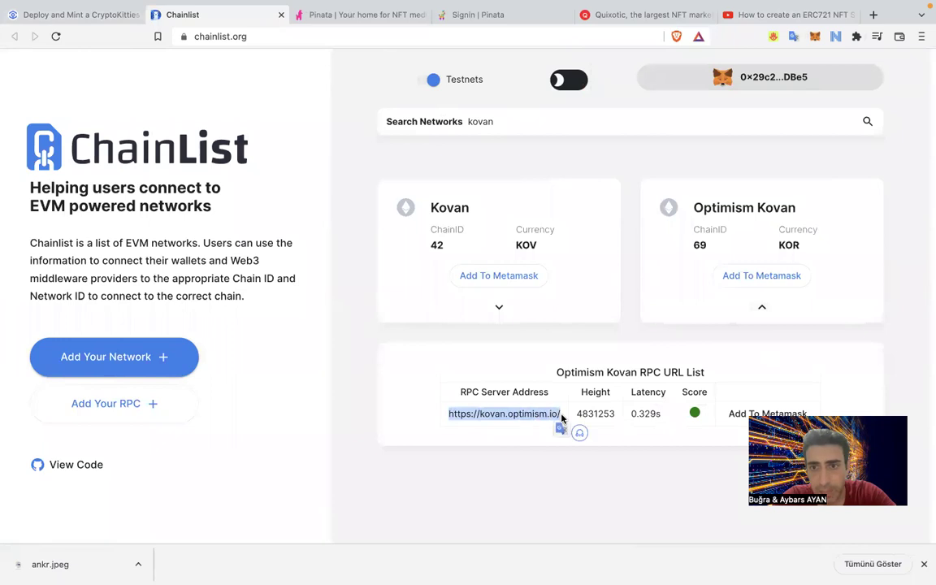
pyautogui.click(98, 15)
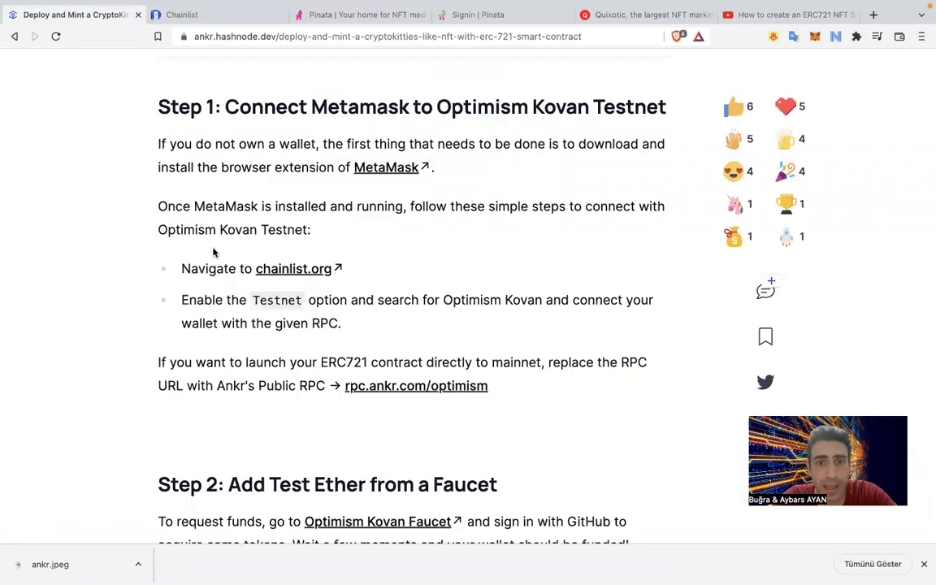
pyautogui.scroll(-2, 216, 250)
pyautogui.scroll(-5, 226, 205)
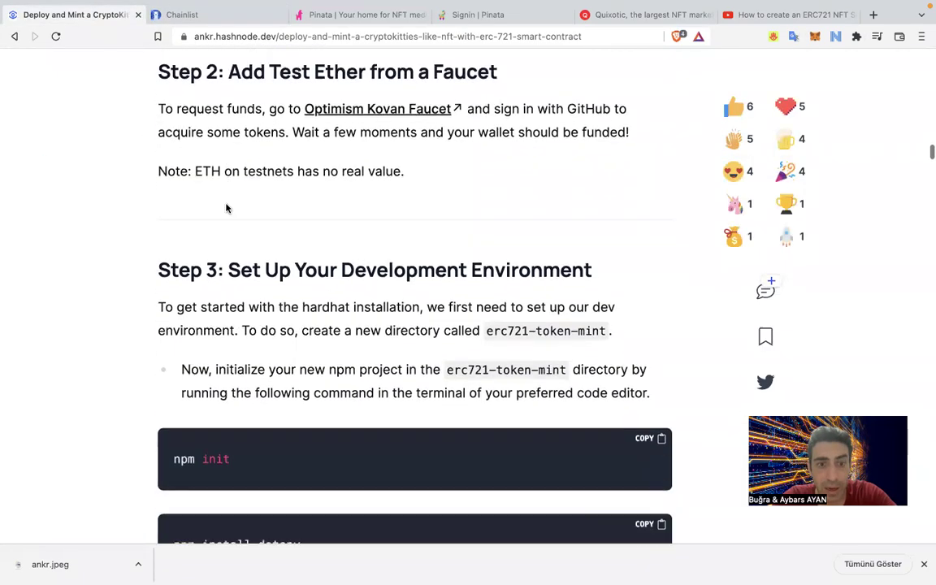
pyautogui.scroll(5, 227, 209)
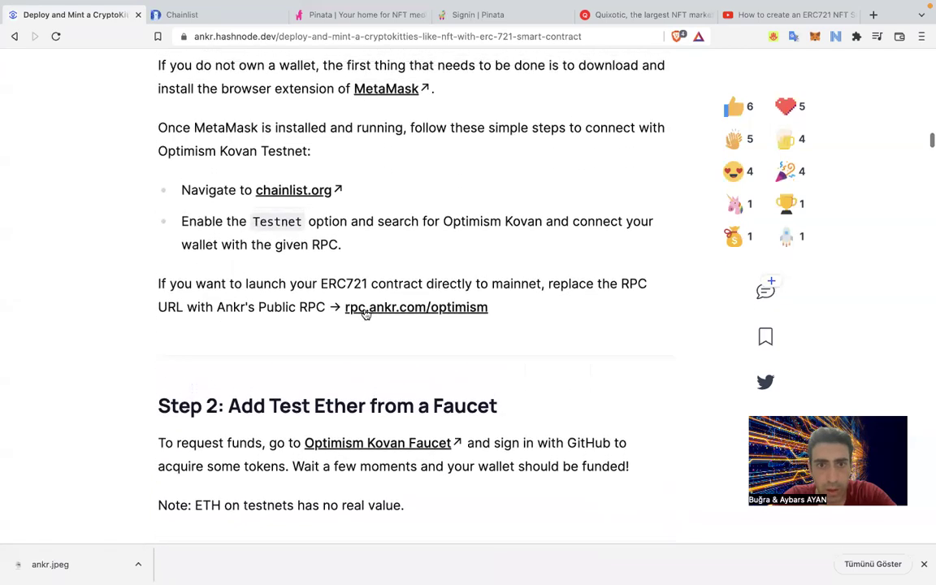
pyautogui.moveTo(343, 313); pyautogui.dragTo(496, 310)
pyautogui.click(518, 360)
# Copy Ankr's Optimism Testnet endpoint URL, then close the Ankr tab and return to Chainlist.
pyautogui.click(458, 309)
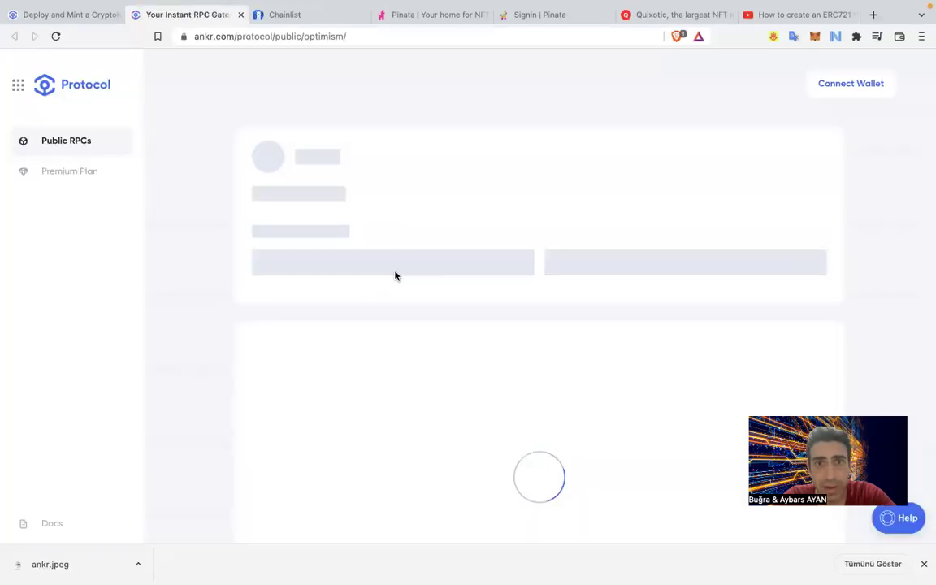
pyautogui.click(429, 206)
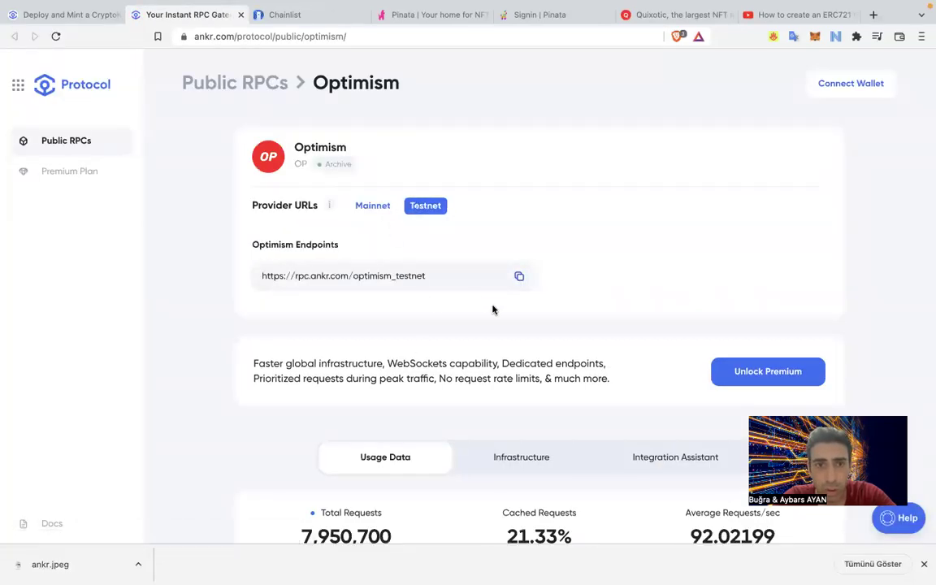
pyautogui.click(282, 280)
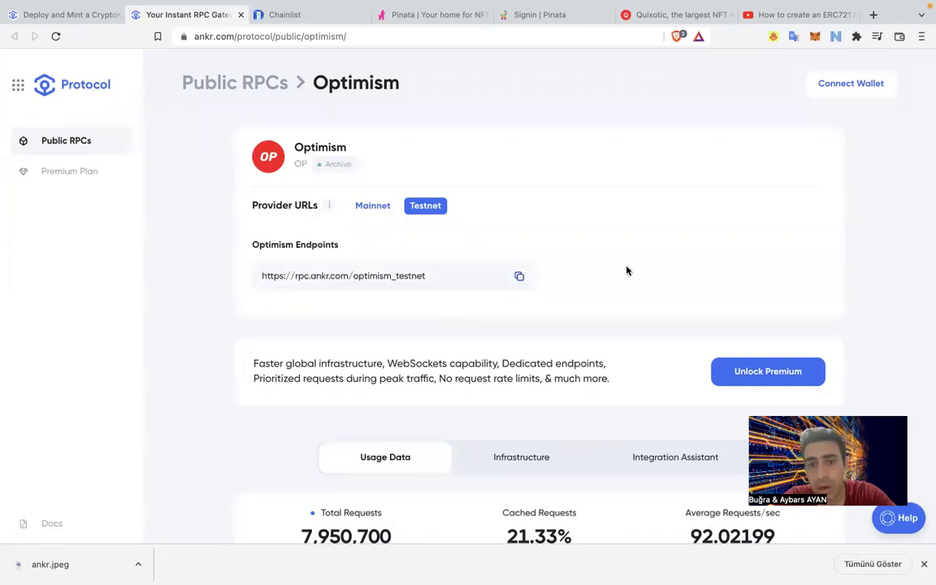
pyautogui.scroll(-5, 627, 270)
pyautogui.scroll(-5, 509, 374)
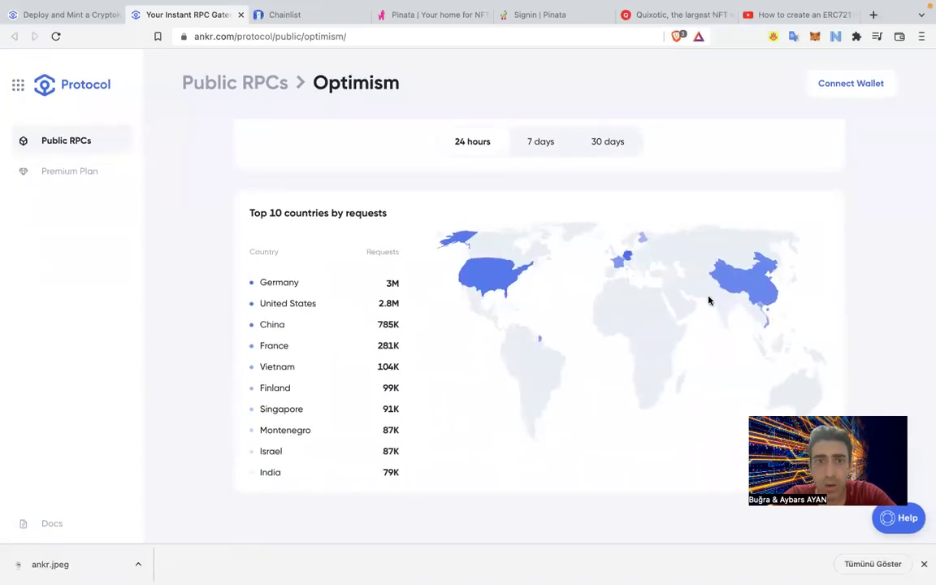
pyautogui.scroll(10, 441, 334)
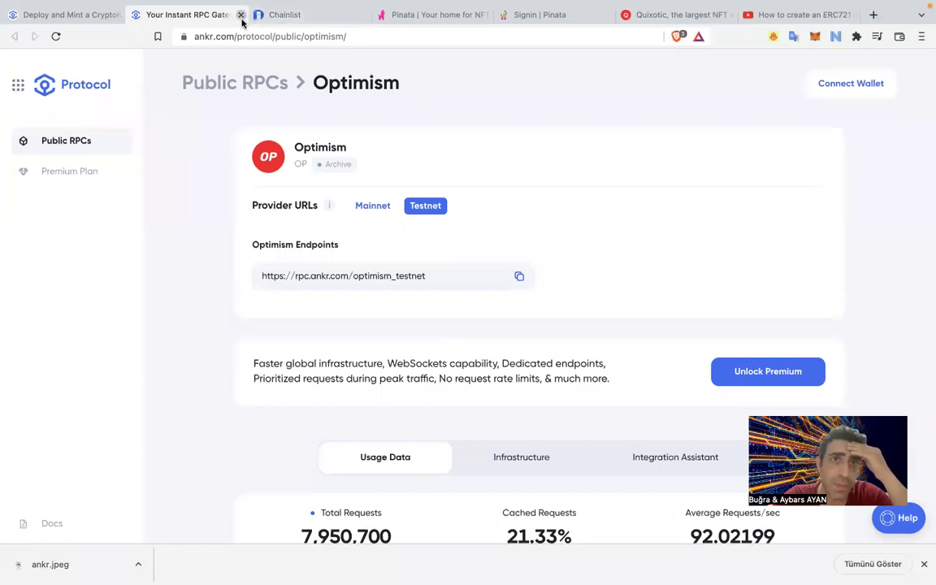
pyautogui.click(241, 14)
pyautogui.click(196, 22)
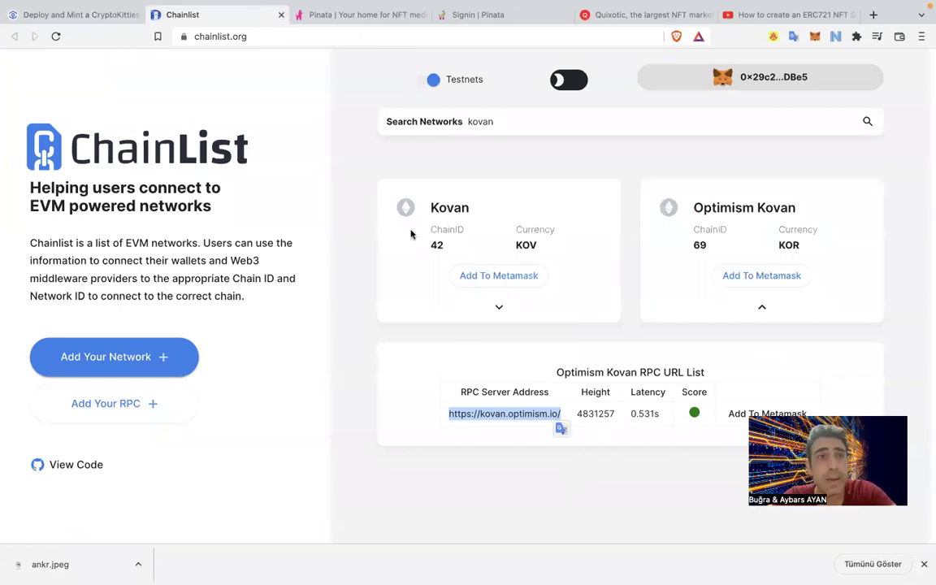
# Open the Optimism Kovan Faucet link from Step 2 of the Hashnode tutorial.
pyautogui.click(81, 18)
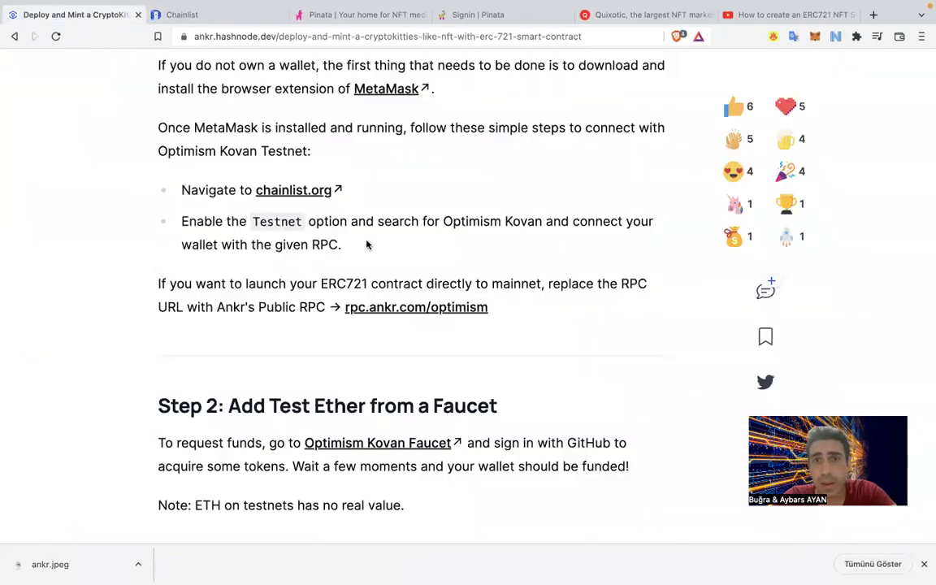
pyautogui.scroll(-5, 376, 268)
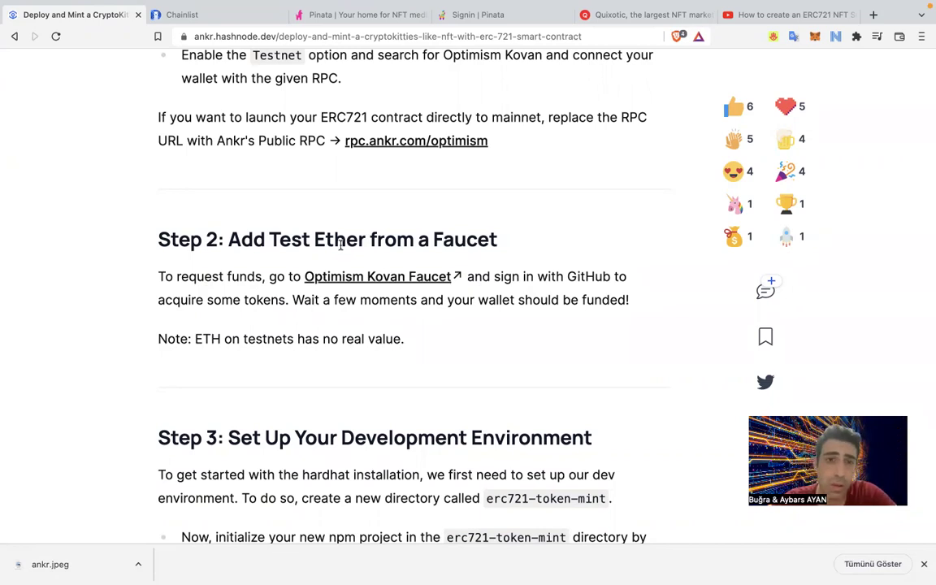
pyautogui.click(350, 285)
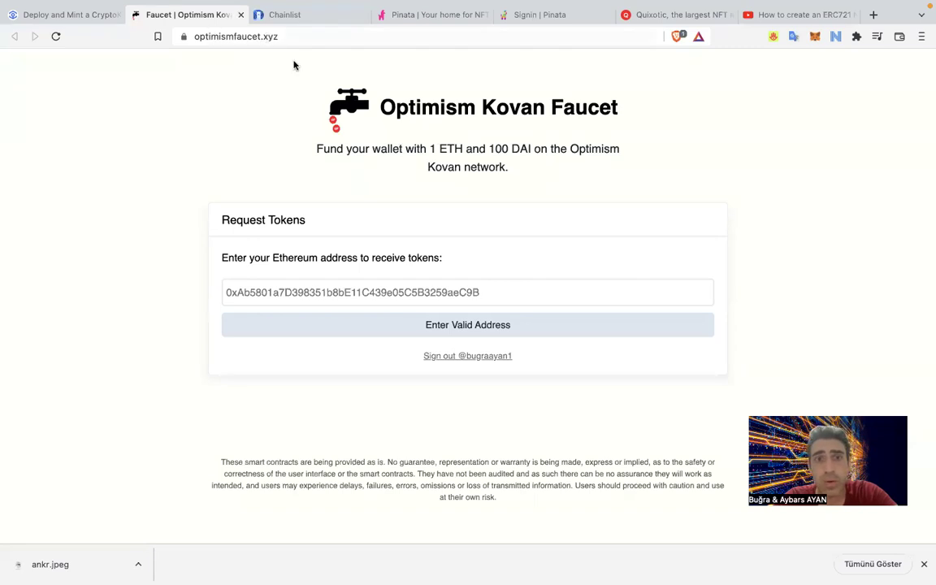
# Paste the MetaMask wallet address into the faucet's address field and claim test tokens.
pyautogui.click(314, 291)
pyautogui.click(816, 37)
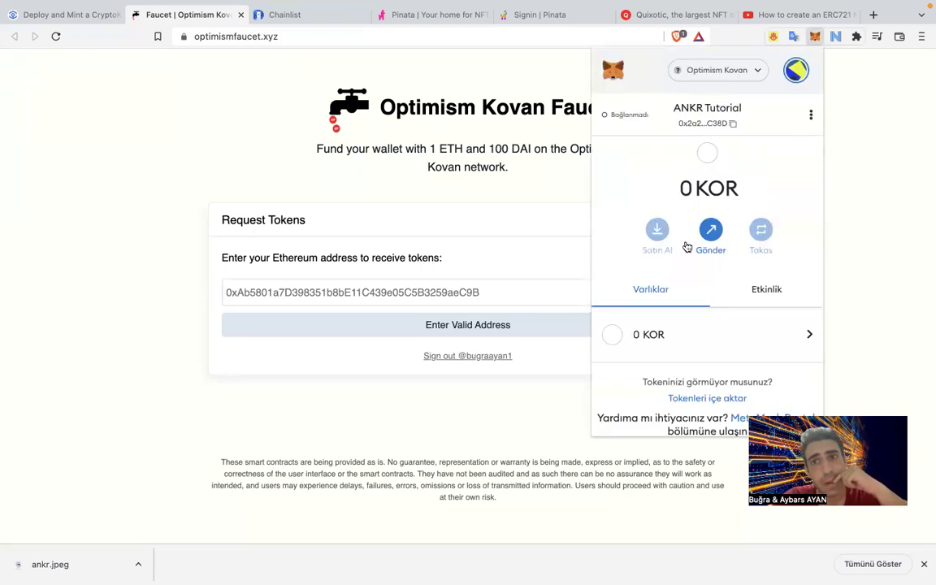
pyautogui.click(447, 291)
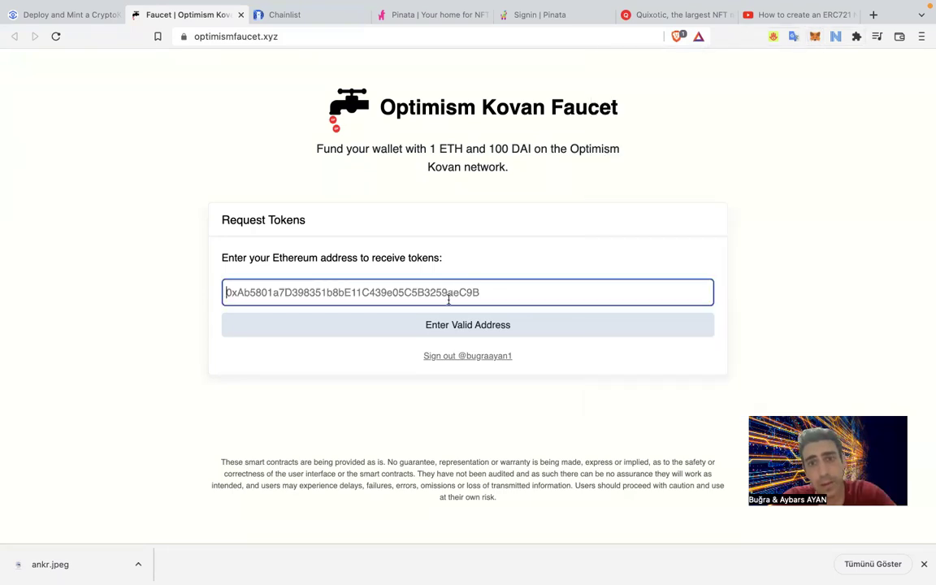
pyautogui.write('0x2a22D79a9a7765eE2E31308aC9A5a984056EC38D')
pyautogui.click(454, 328)
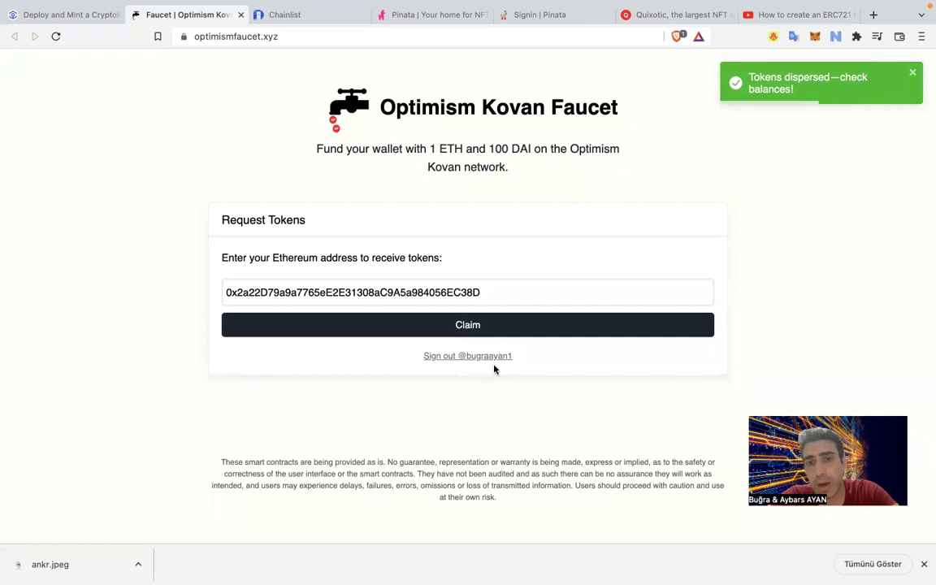
# Sign out of the faucet and confirm the wallet balance now reads 1 KOR.
pyautogui.click(484, 357)
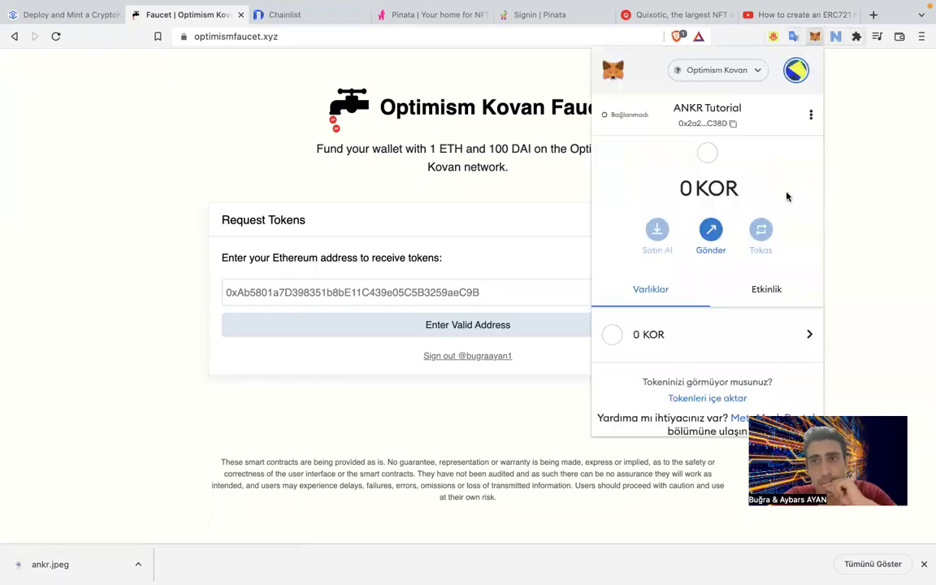
pyautogui.moveTo(691, 188); pyautogui.dragTo(740, 187)
pyautogui.click(740, 187)
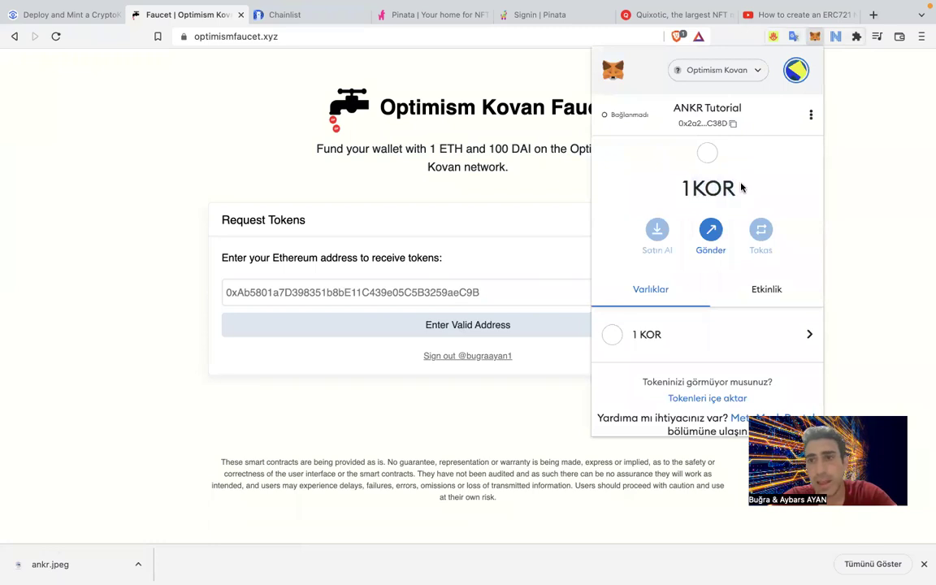
pyautogui.click(106, 215)
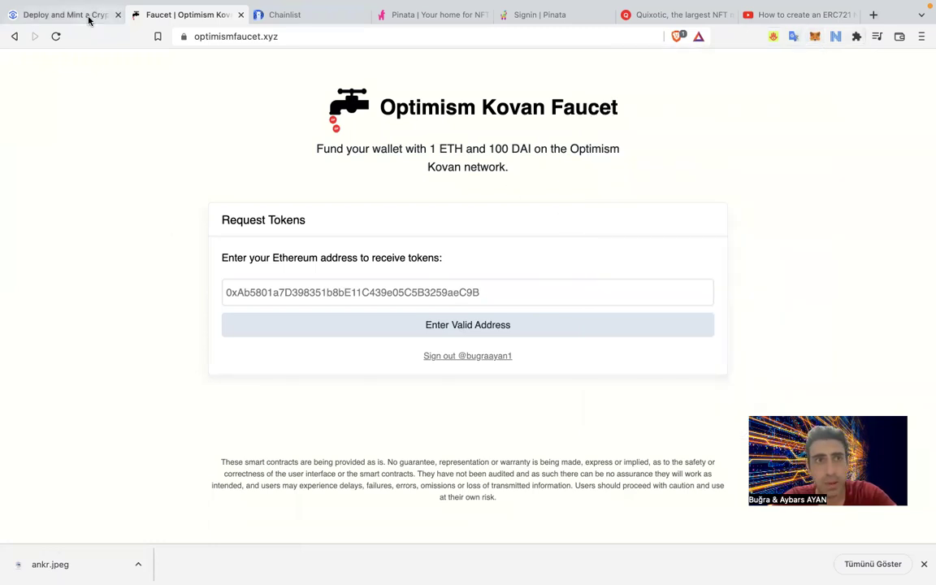
pyautogui.click(87, 16)
# Read Step 3's development-environment instructions in the Ankr article, ending back on the optimism-rentable-nfts VS Code window.
pyautogui.scroll(-5, 194, 296)
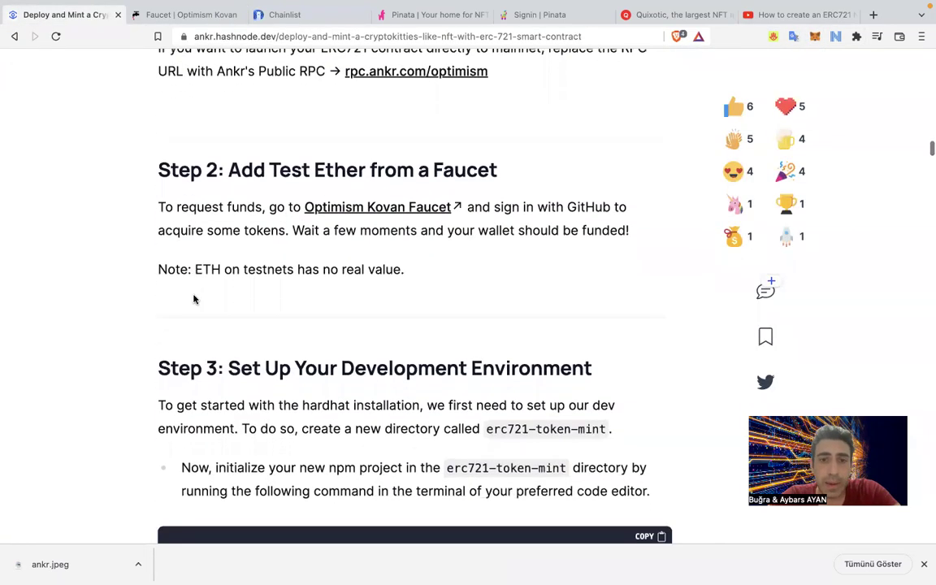
pyautogui.scroll(-1, 185, 105)
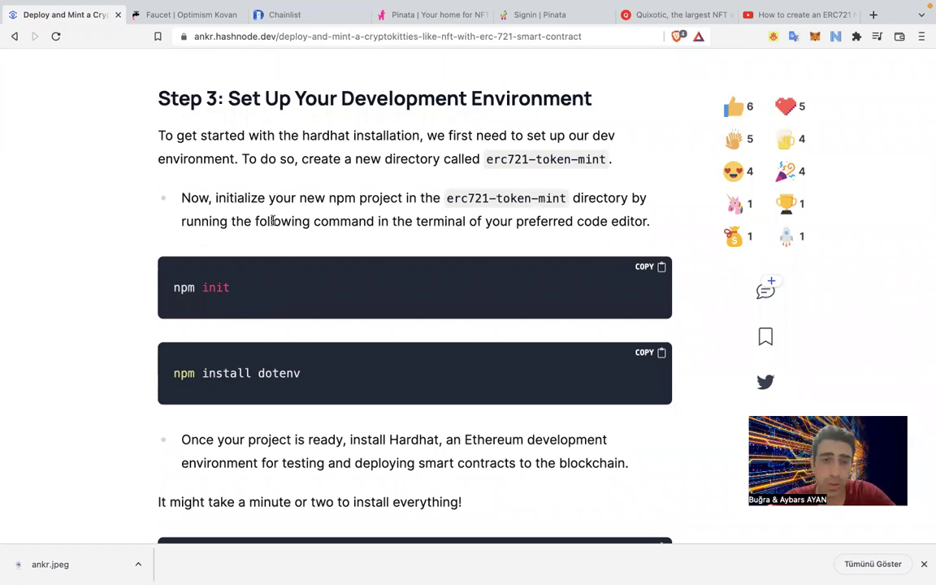
pyautogui.hotkey('ctrl', 'Right')
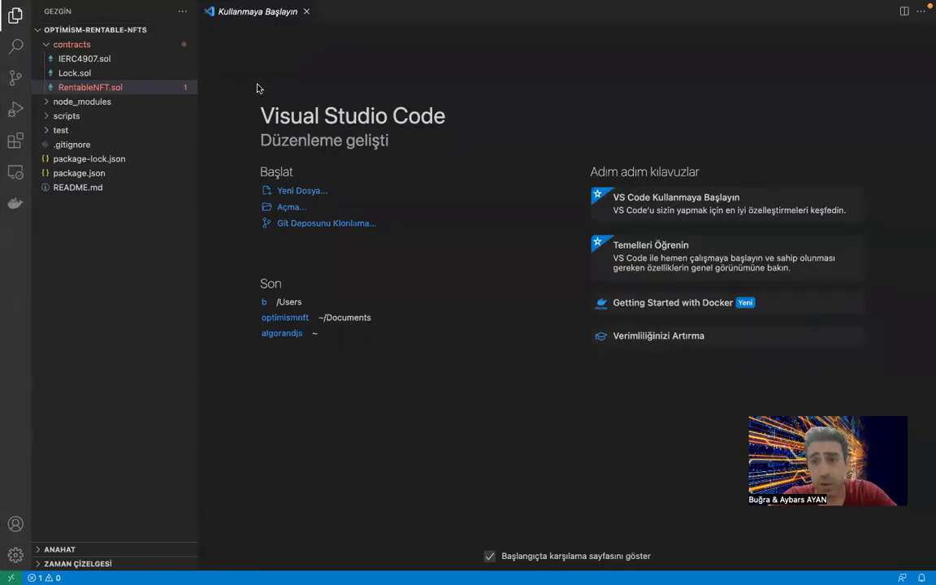
pyautogui.hotkey('ctrl', 'Left')
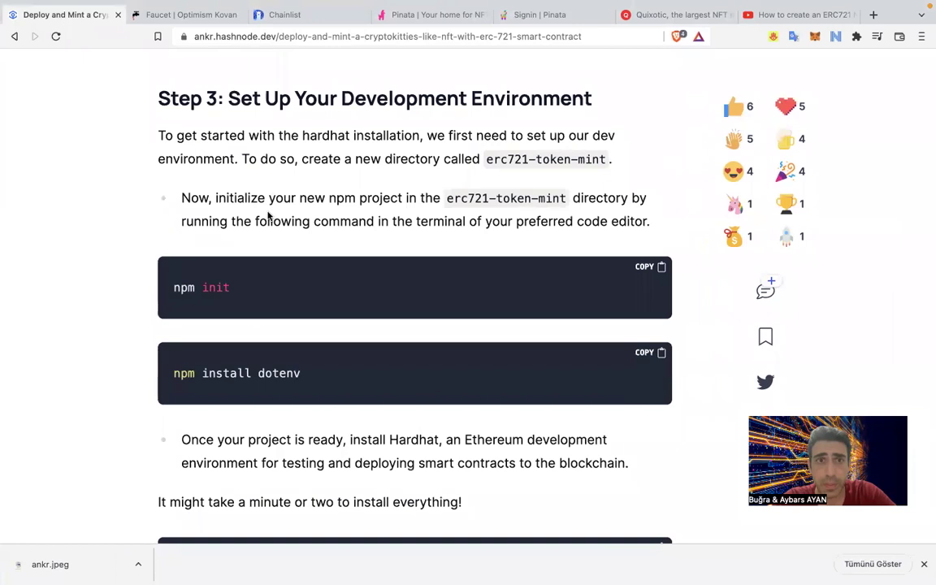
pyautogui.scroll(3, 268, 216)
pyautogui.scroll(-2, 269, 216)
pyautogui.hotkey('ctrl', 'Right')
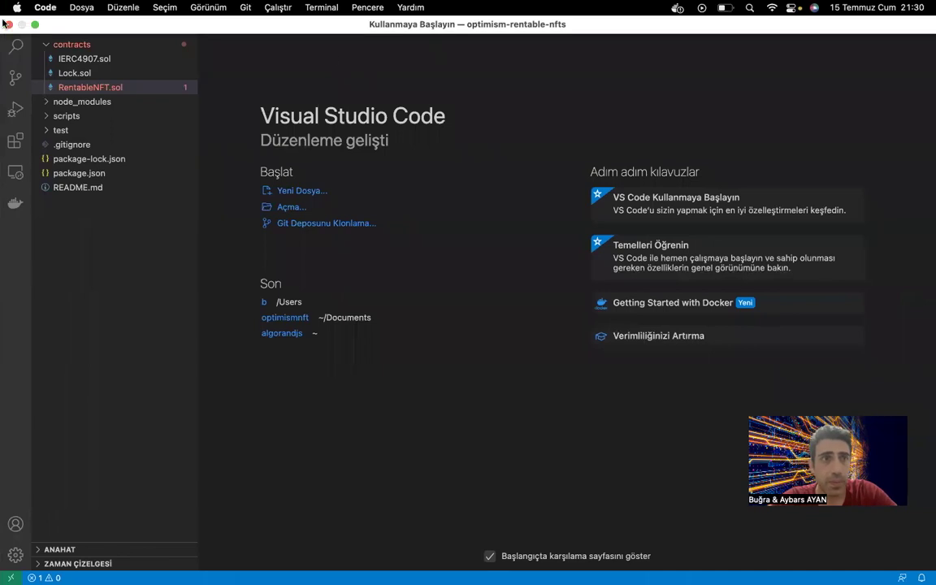
# Relaunch VS Code full screen with a new zsh terminal, then switch to the tutorial's Step 3.
pyautogui.click(9, 24)
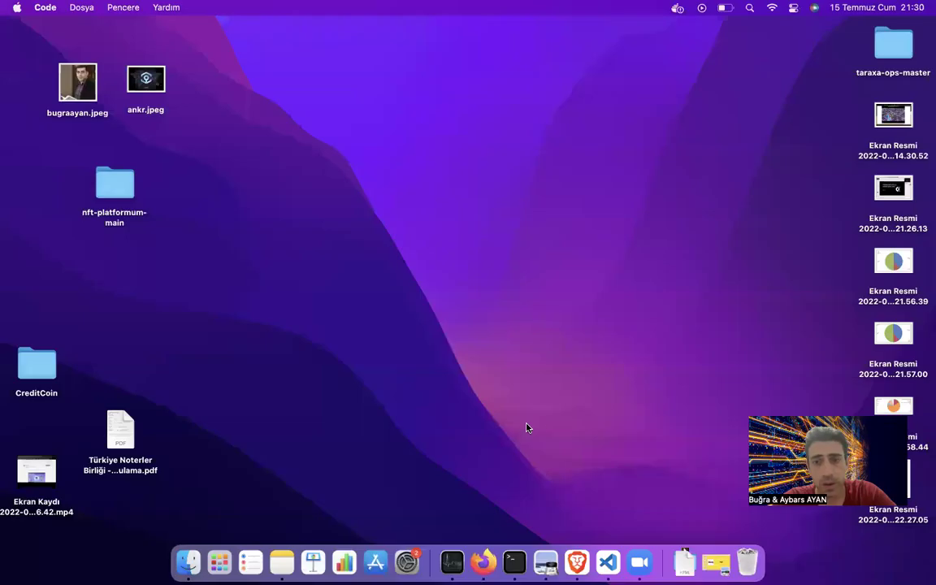
pyautogui.click(607, 561)
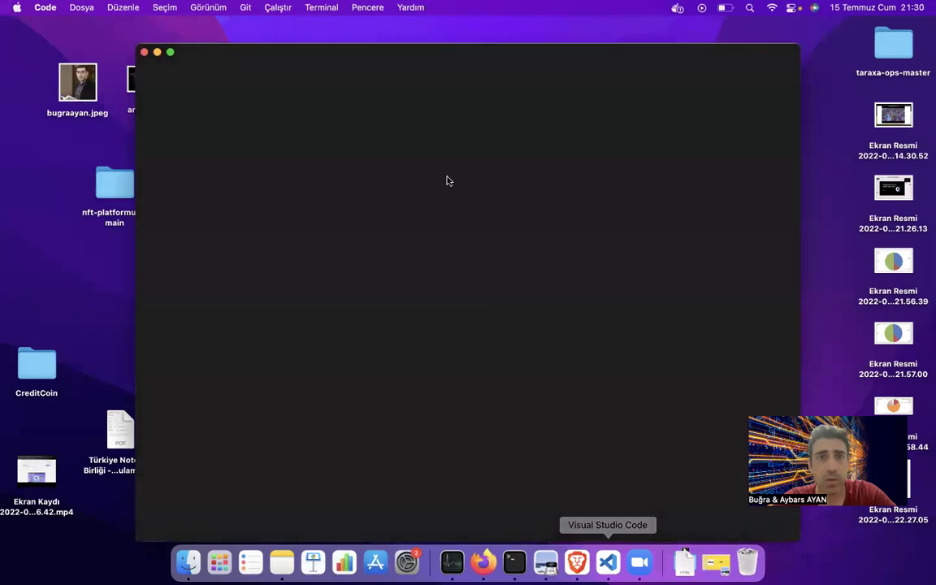
pyautogui.click(170, 52)
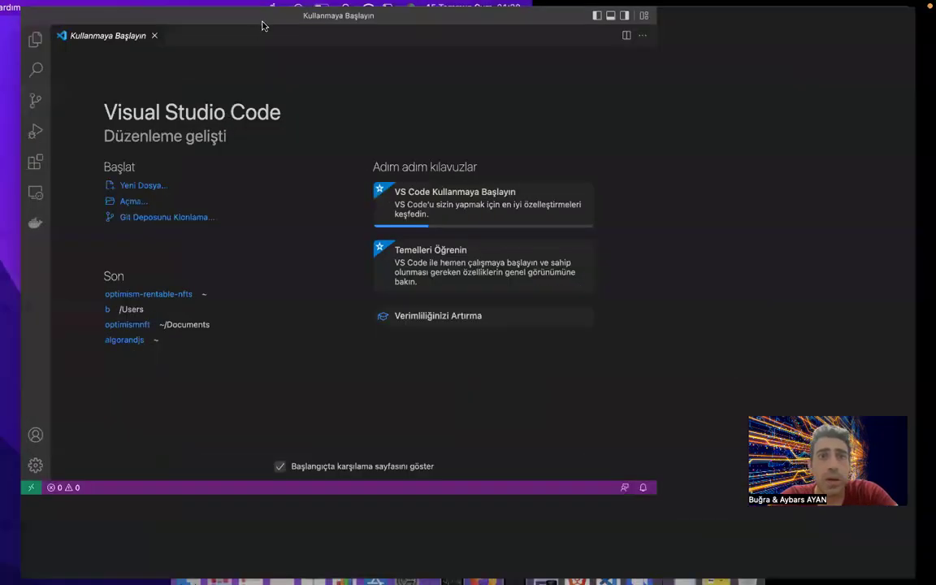
pyautogui.click(307, 9)
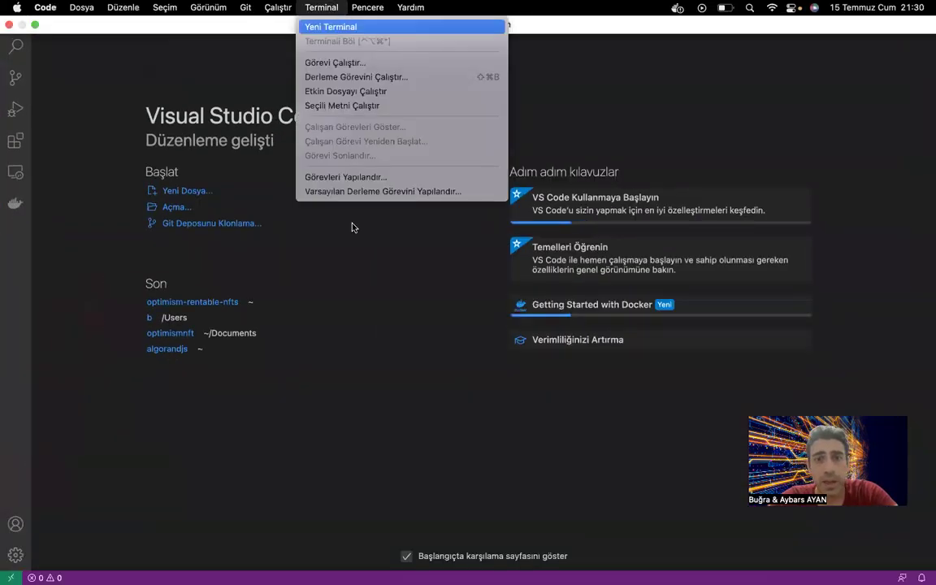
pyautogui.hotkey('ctrl', 'shift', '`')
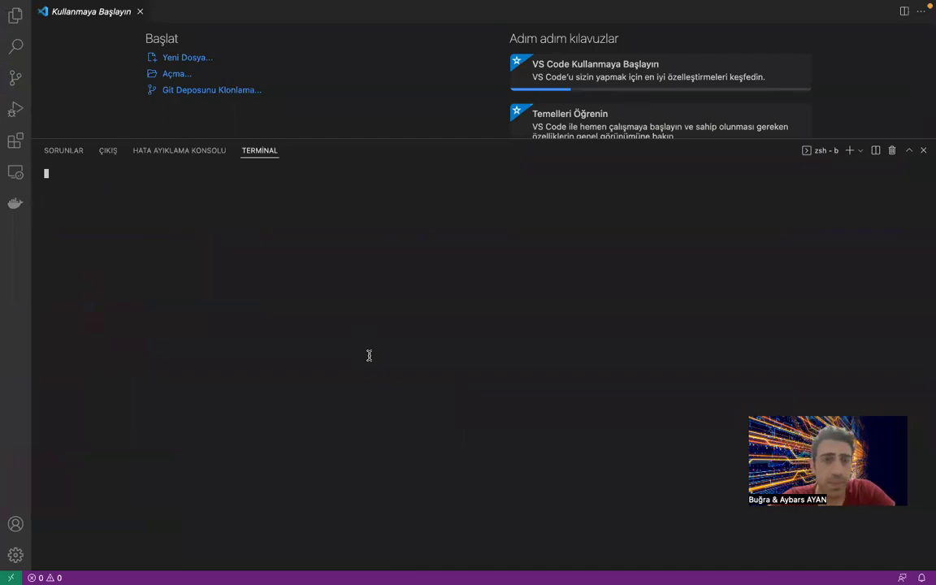
pyautogui.hotkey('ctrl', 'Left')
pyautogui.hotkey('ctrl', 'Right')
pyautogui.hotkey('ctrl', 'Right')
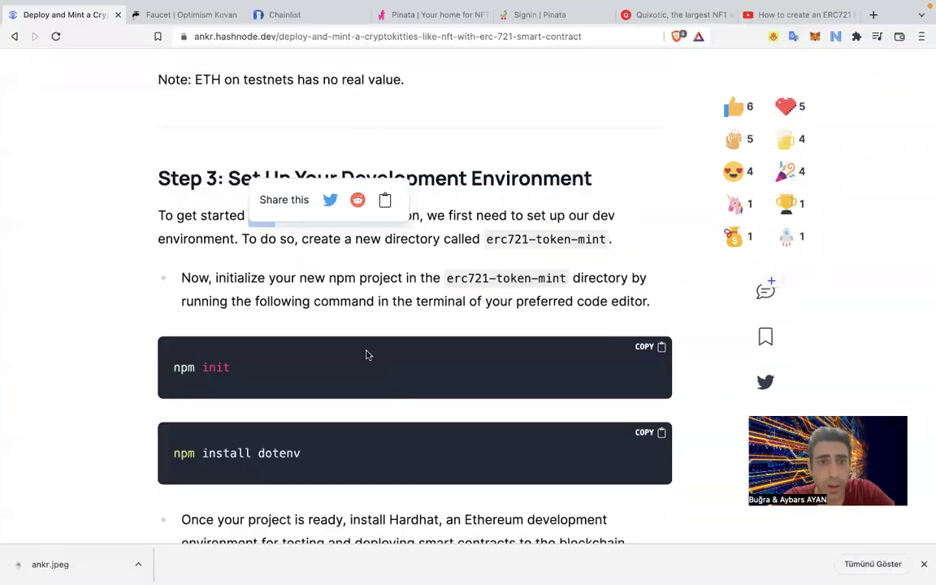
# Highlight the erc721-token-mint directory name and the npm init command in the tutorial.
pyautogui.doubleClick(241, 260)
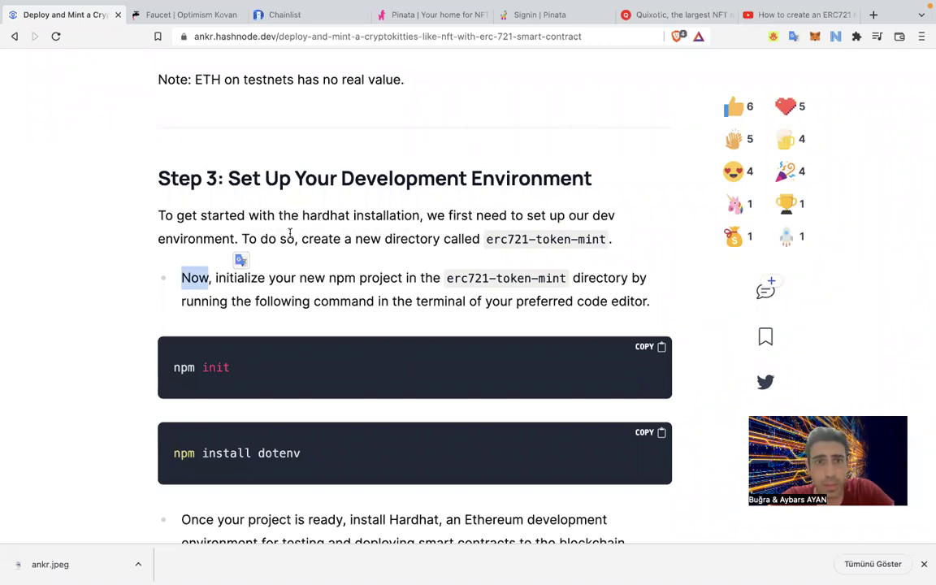
pyautogui.moveTo(484, 242); pyautogui.dragTo(586, 240)
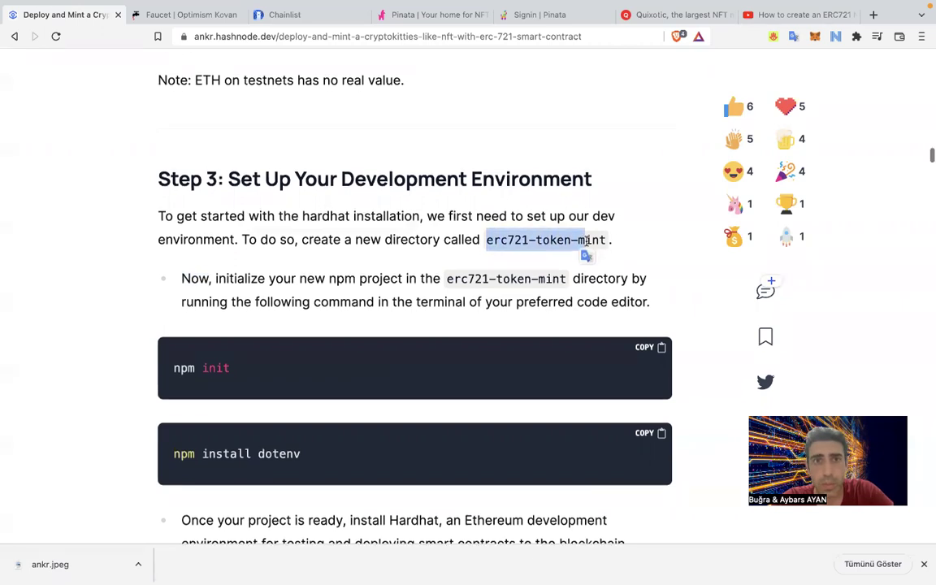
pyautogui.scroll(1, 586, 241)
pyautogui.scroll(-4, 587, 244)
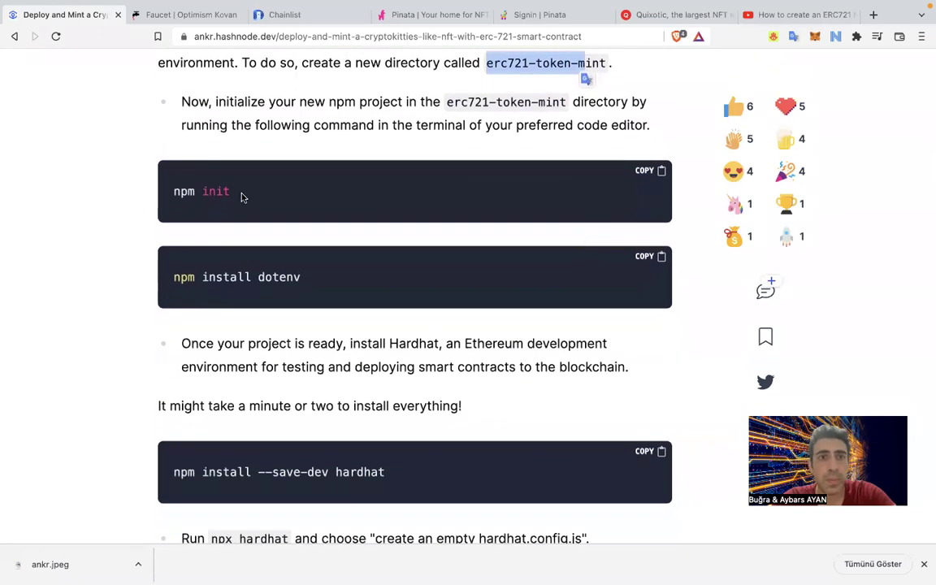
pyautogui.moveTo(236, 195); pyautogui.dragTo(162, 187)
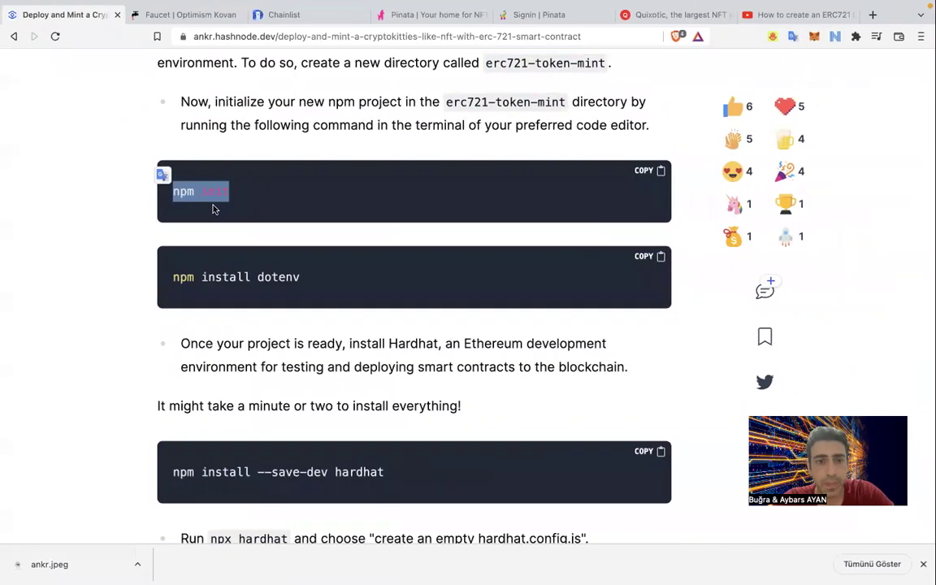
pyautogui.press('super+Tab')
pyautogui.hotkey('ctrl', 'Right')
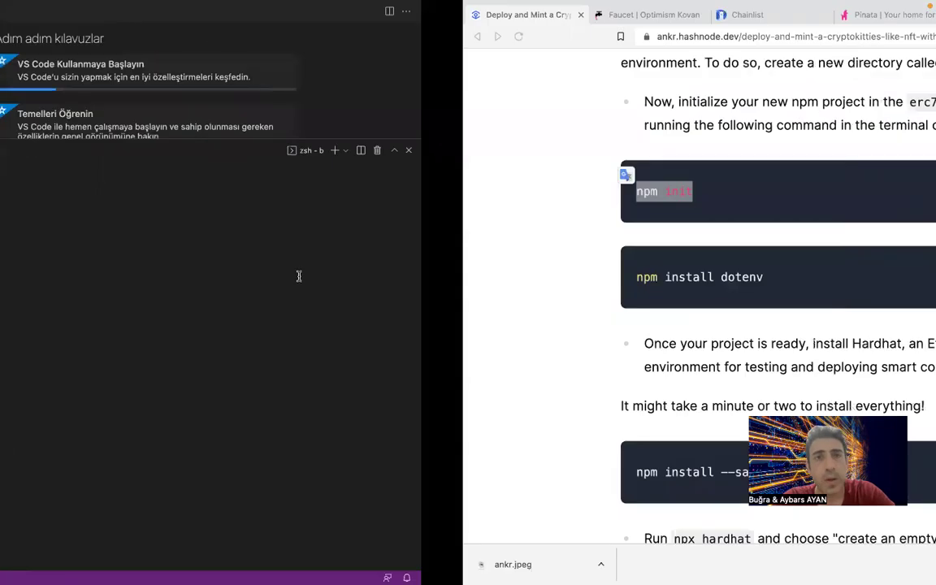
# Play the YouTube ERC721 video muted, skipping through chapters to the Hardhat environment setup.
pyautogui.click(796, 16)
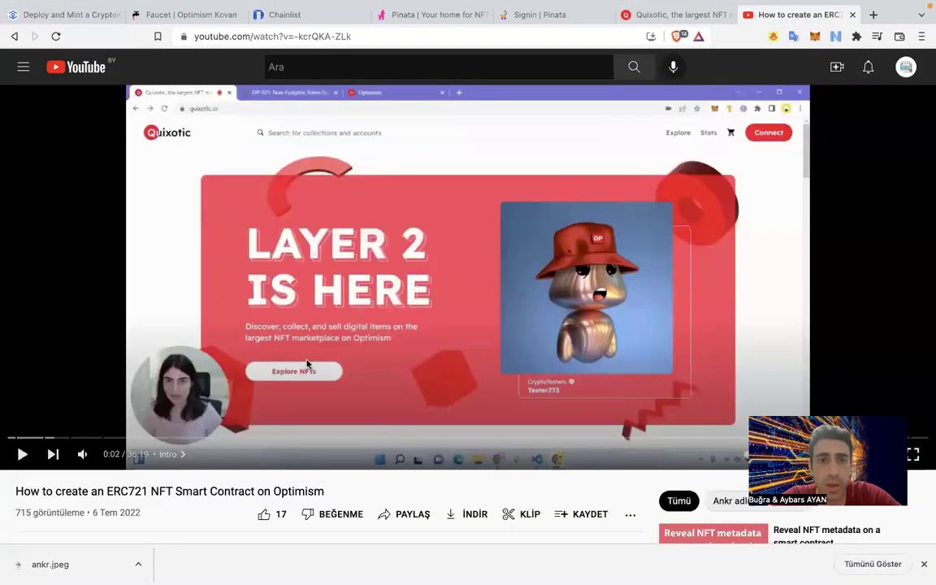
pyautogui.click(121, 438)
pyautogui.press('space')
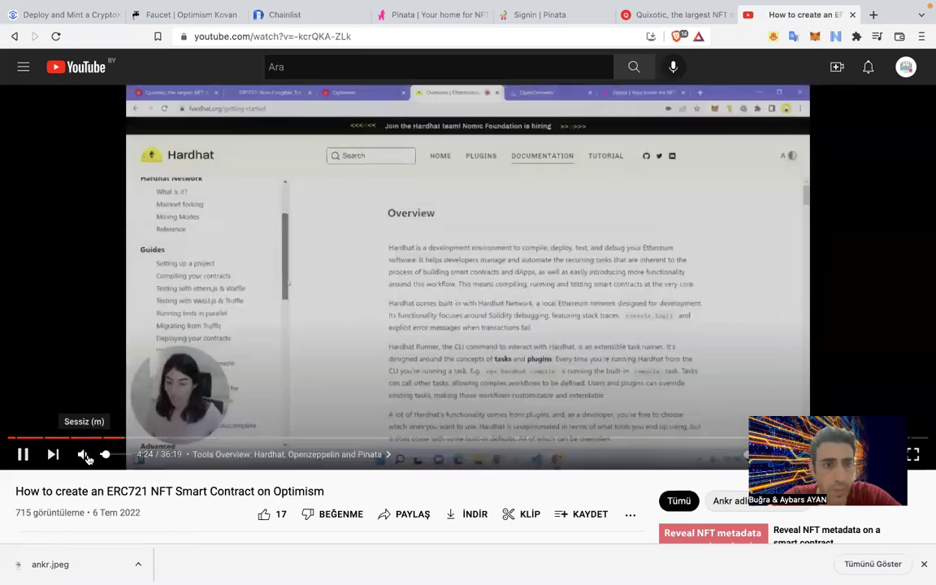
pyautogui.click(84, 456)
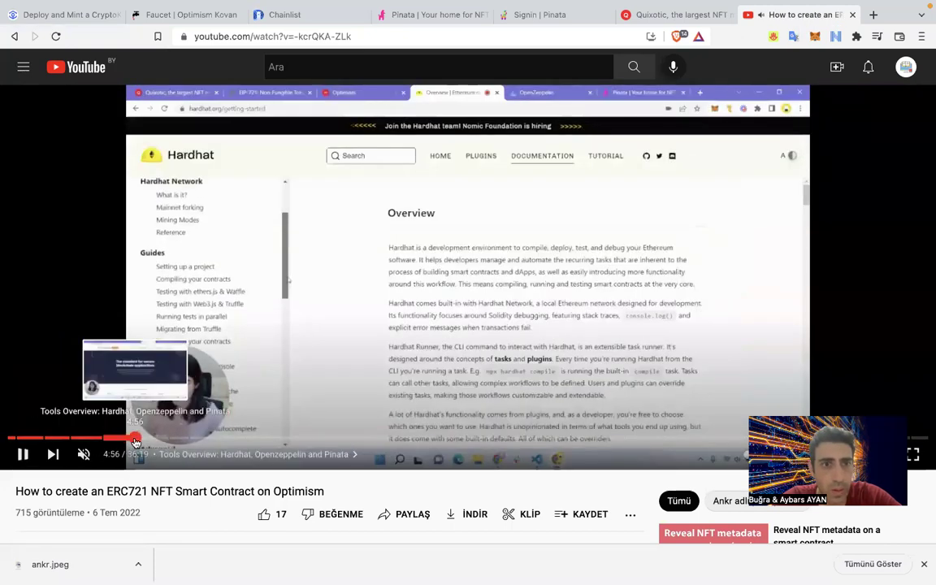
pyautogui.click(140, 440)
pyautogui.click(150, 440)
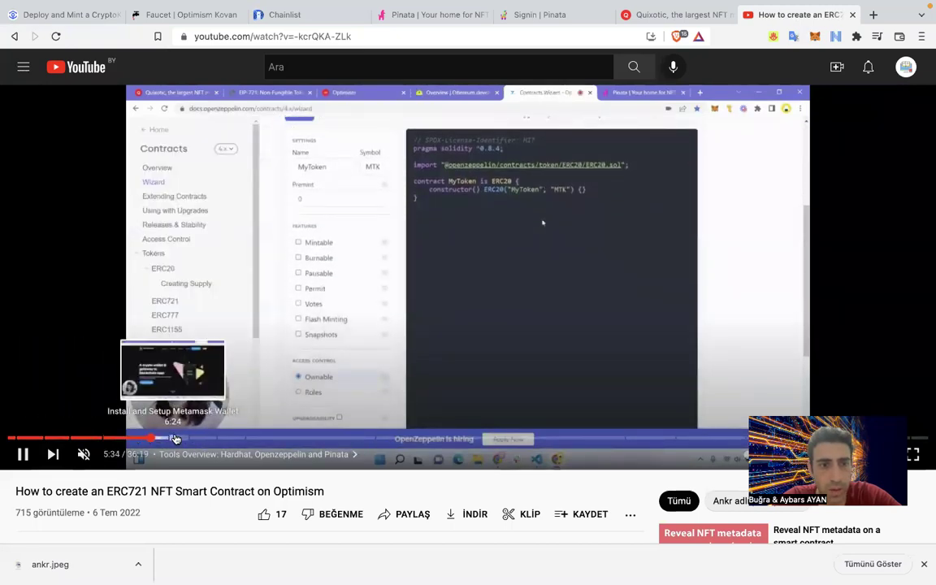
pyautogui.click(175, 438)
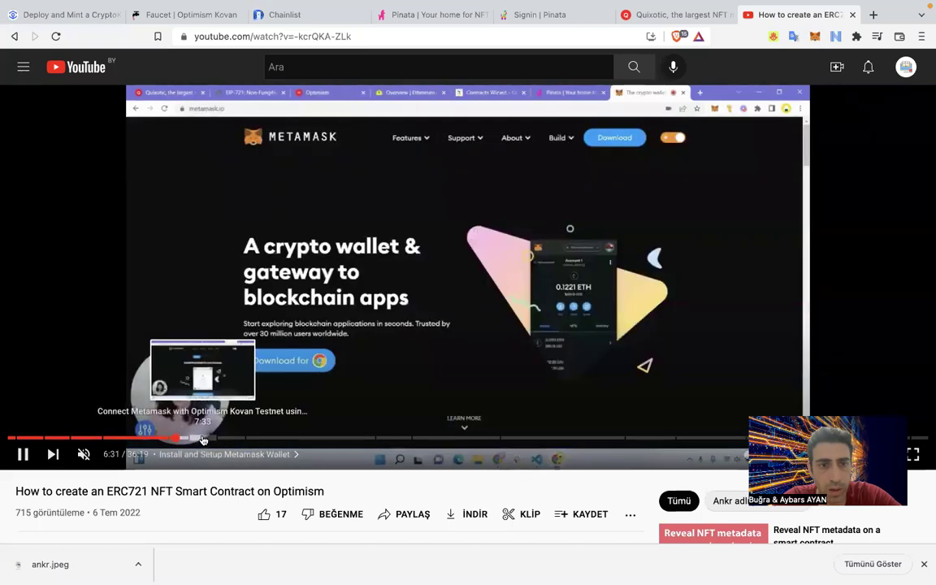
pyautogui.click(199, 439)
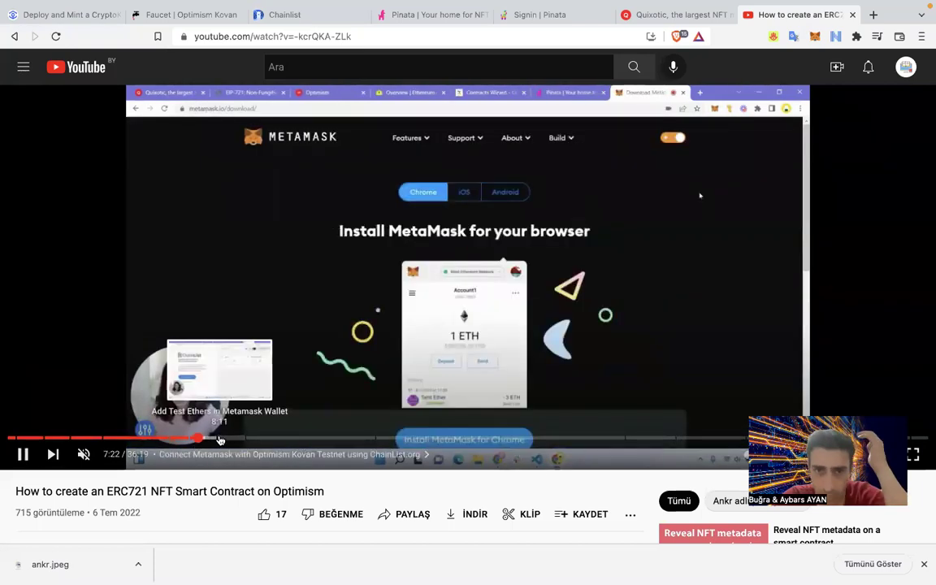
pyautogui.click(227, 439)
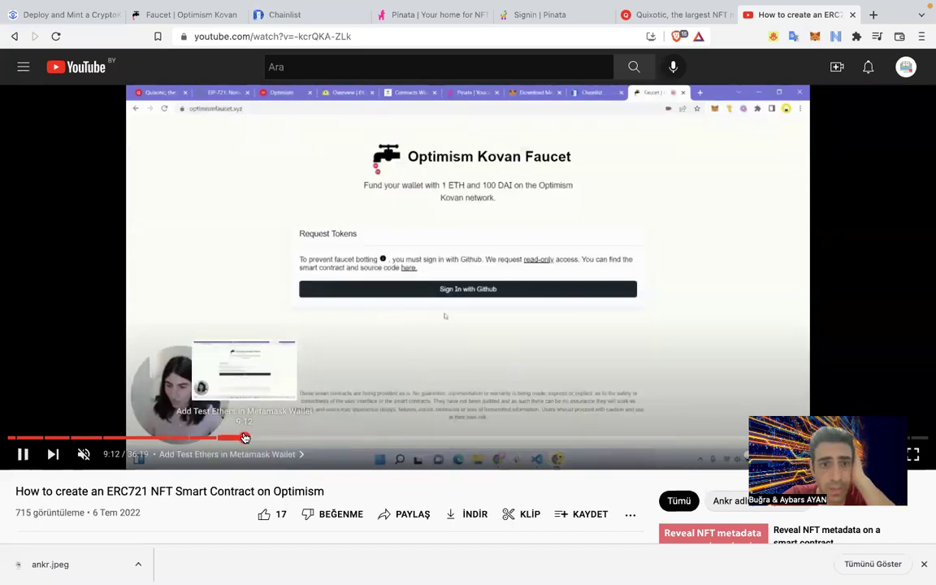
pyautogui.click(251, 439)
# Pause the video at the mkdir optimismnft folder setup and return to the VS Code terminal.
pyautogui.click(277, 360)
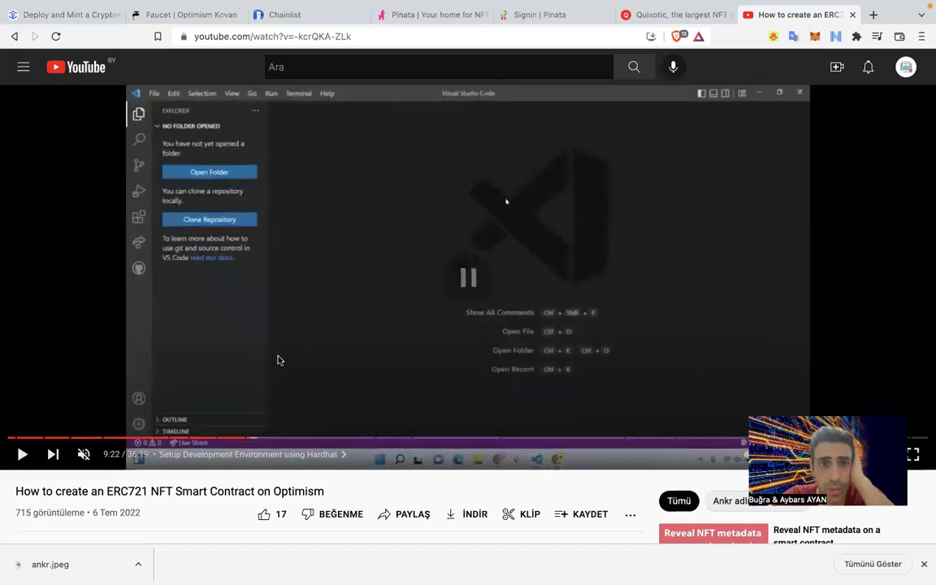
pyautogui.click(281, 378)
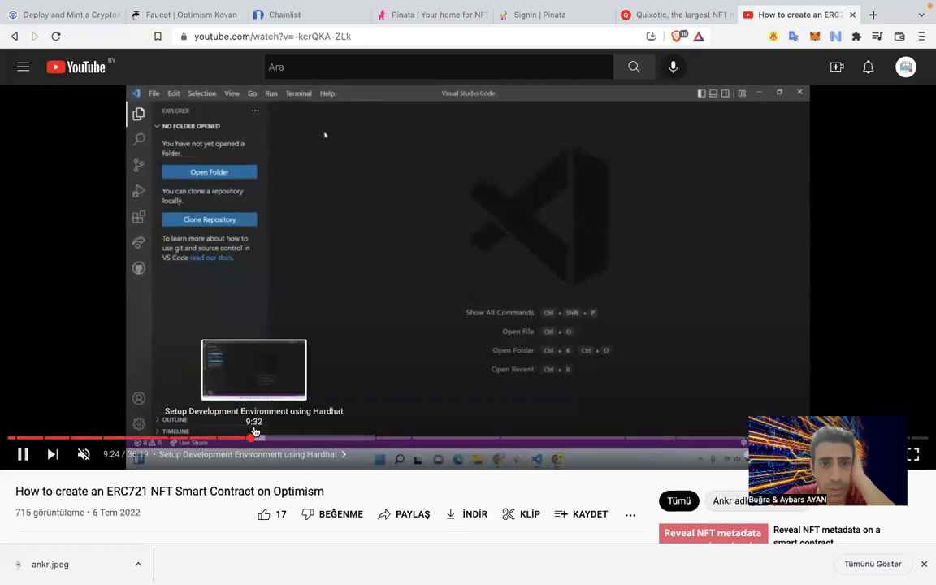
pyautogui.press('Right')
pyautogui.press('Right')
pyautogui.press('Right')
pyautogui.press('Right')
pyautogui.press('Right')
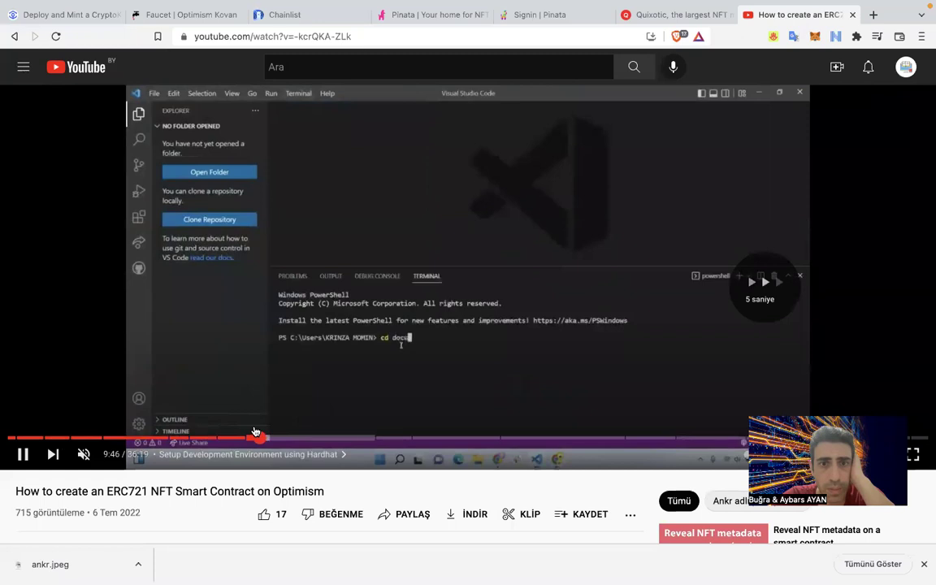
pyautogui.press('Right')
pyautogui.press('Right')
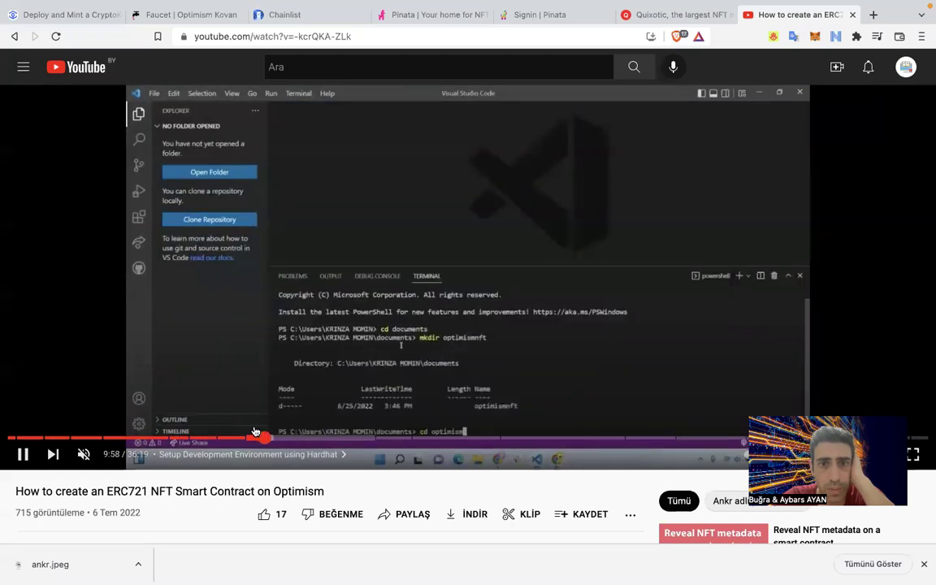
pyautogui.press('Right')
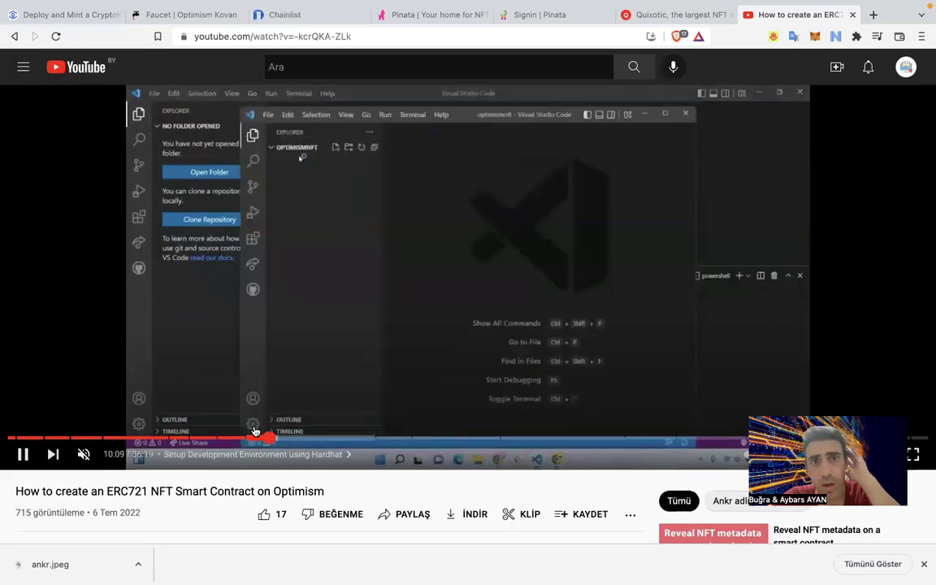
pyautogui.press('Left')
pyautogui.press('space')
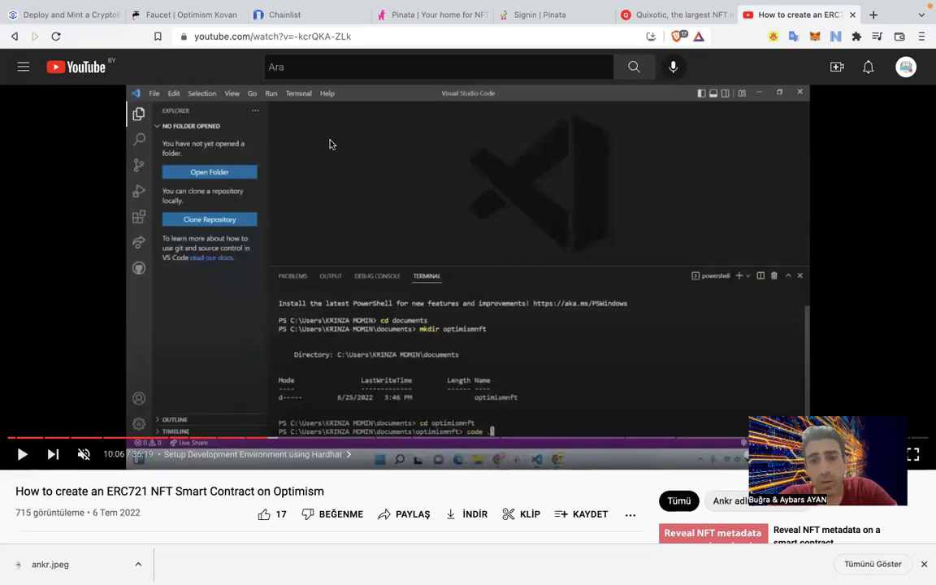
pyautogui.hotkey('ctrl', 'Left')
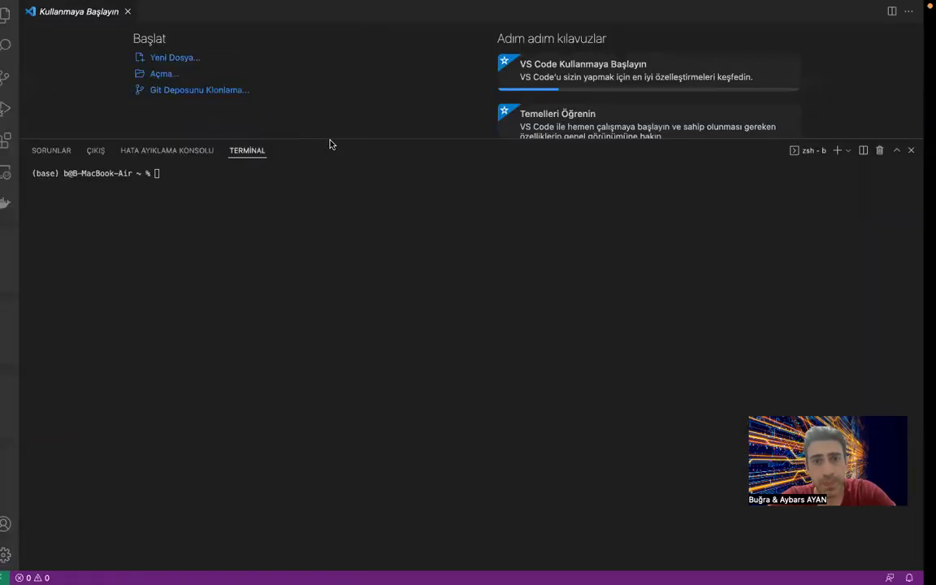
# Run mkdir optimismnft in the terminal to create the project folder.
pyautogui.hotkey('ctrl', 'Right')
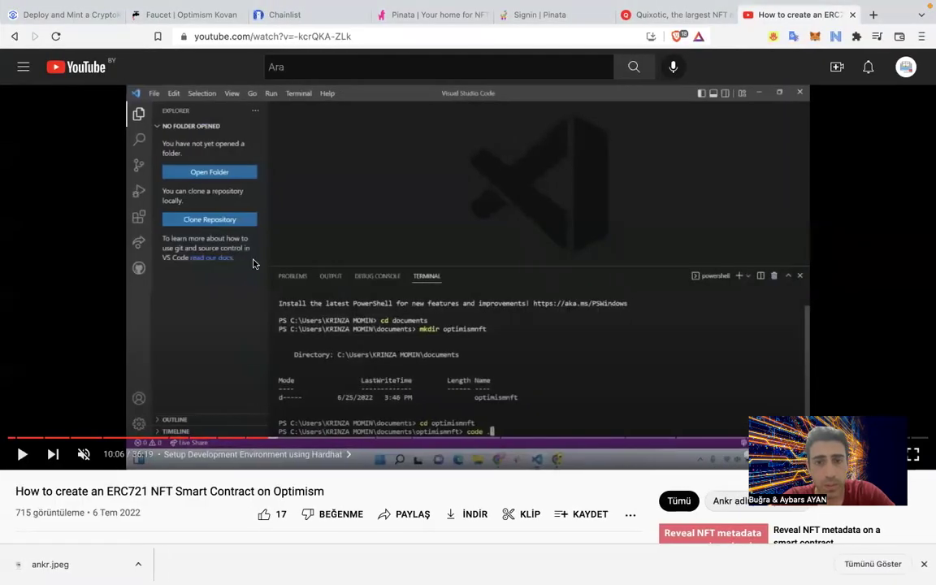
pyautogui.hotkey('ctrl', 'Left')
pyautogui.write('mkdri')
pyautogui.press('BackSpace')
pyautogui.press('BackSpace')
pyautogui.write('ir ')
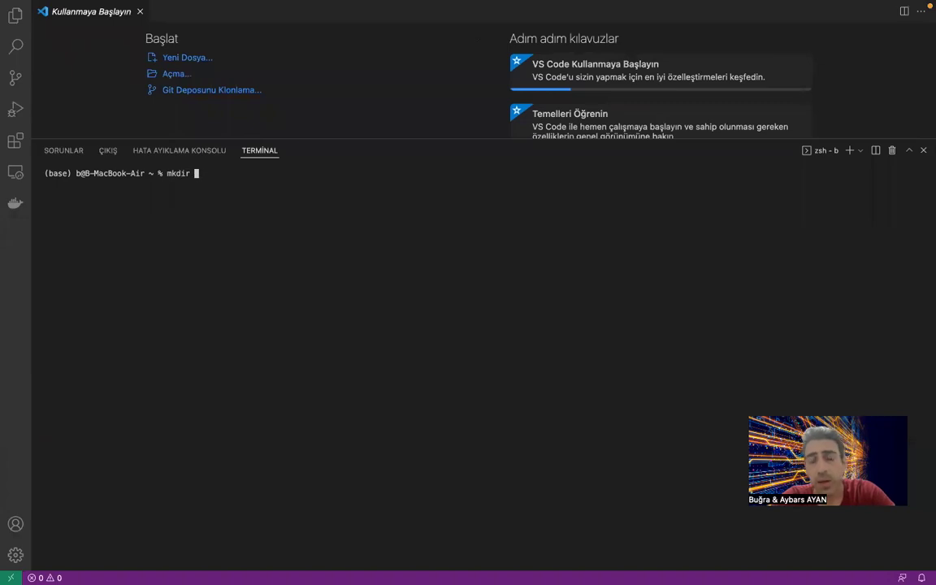
pyautogui.write('optimismnft')
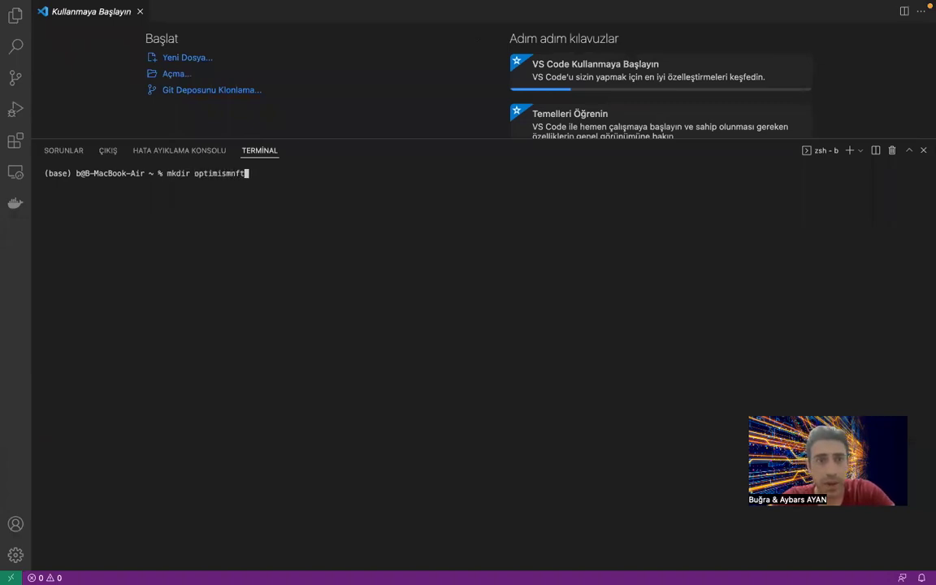
pyautogui.press('Return')
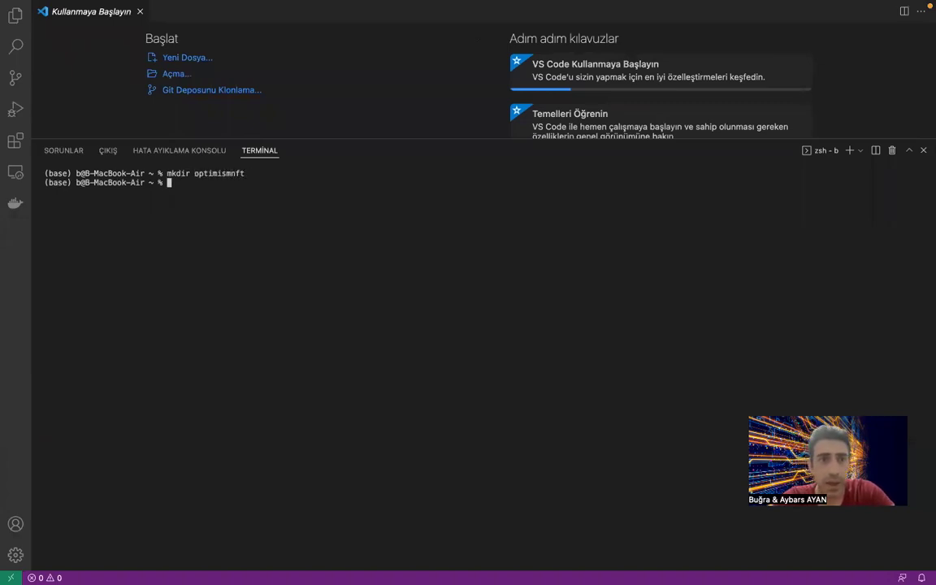
# Change into optimismnft and run the code command to open it in a new window.
pyautogui.write('cd optimismnft')
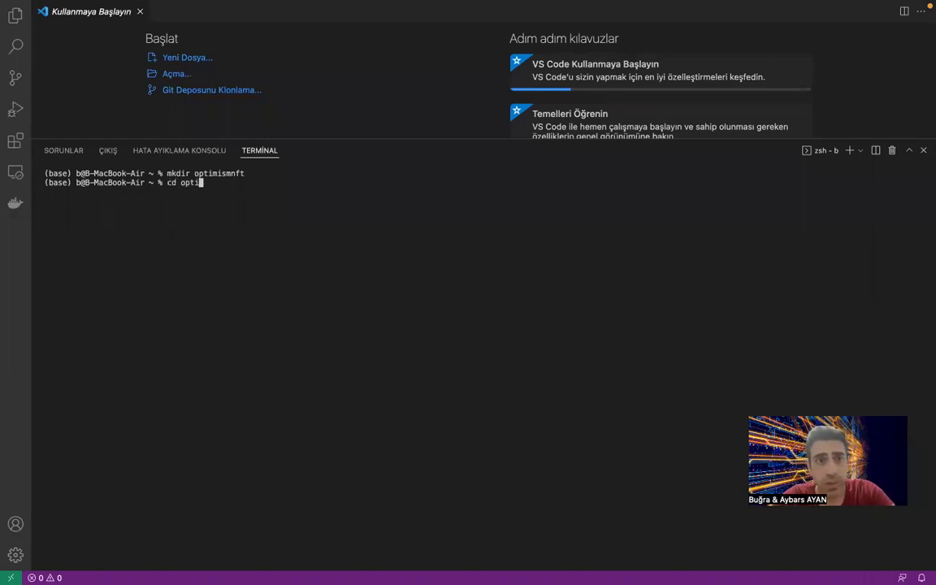
pyautogui.press('Return')
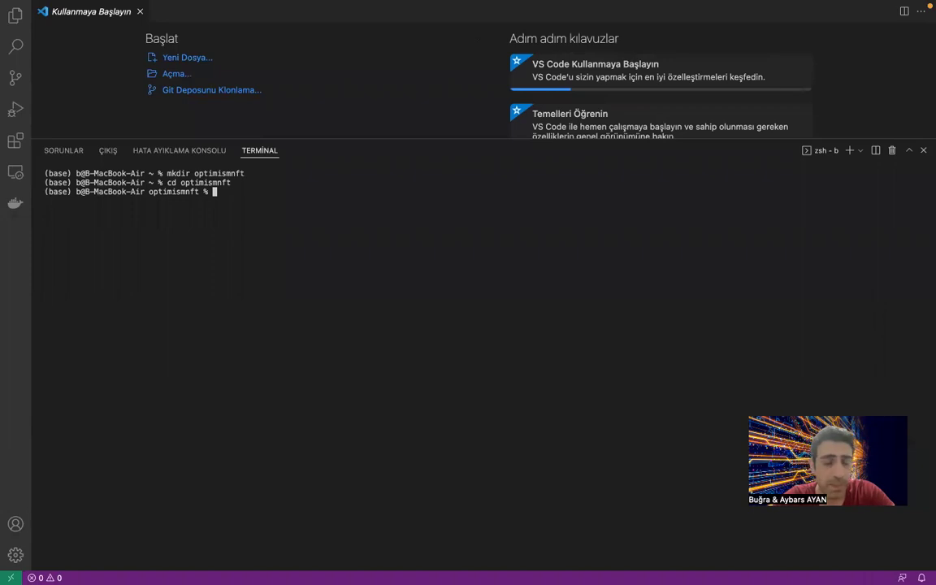
pyautogui.write('code')
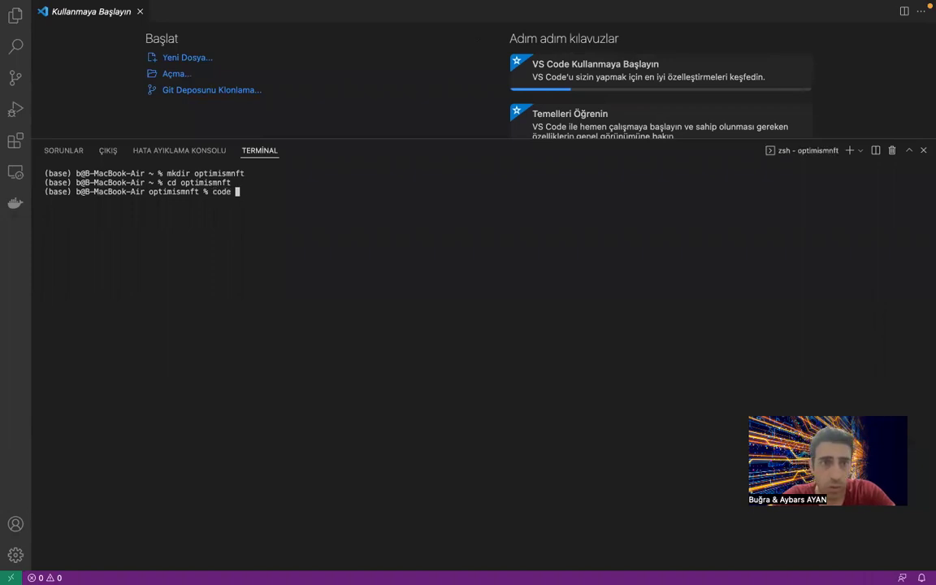
pyautogui.write('..')
pyautogui.press('Return')
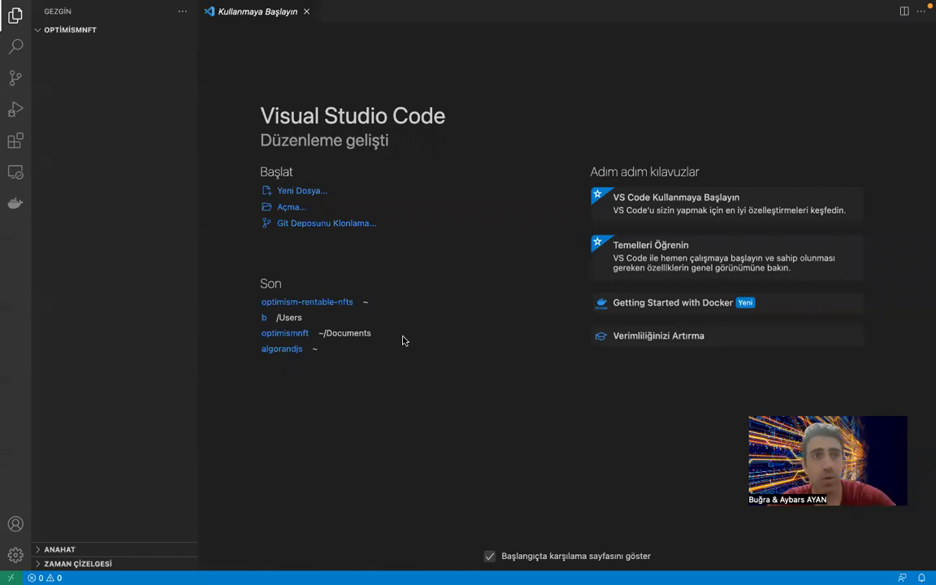
# Open a new terminal in the optimismnft project window.
pyautogui.click(46, 34)
pyautogui.click(44, 34)
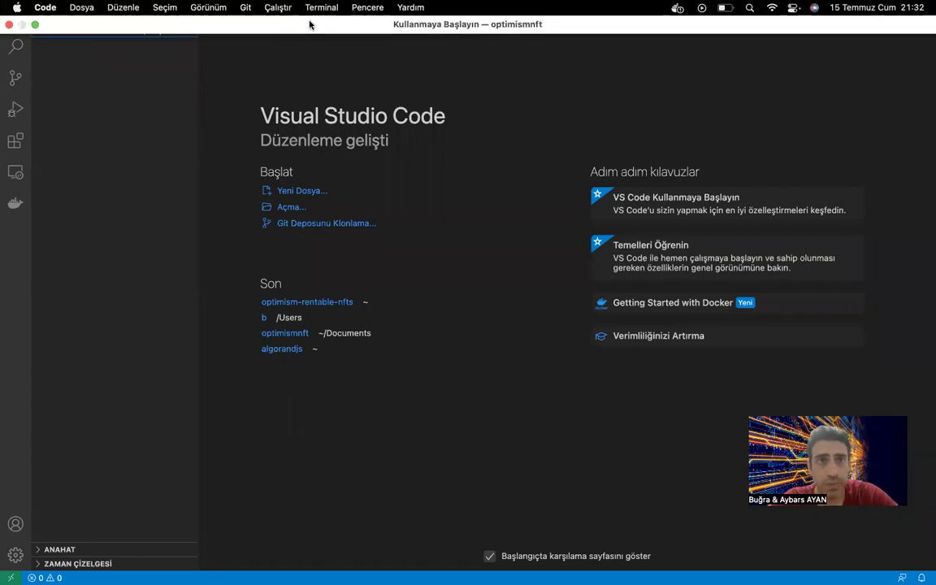
pyautogui.click(320, 8)
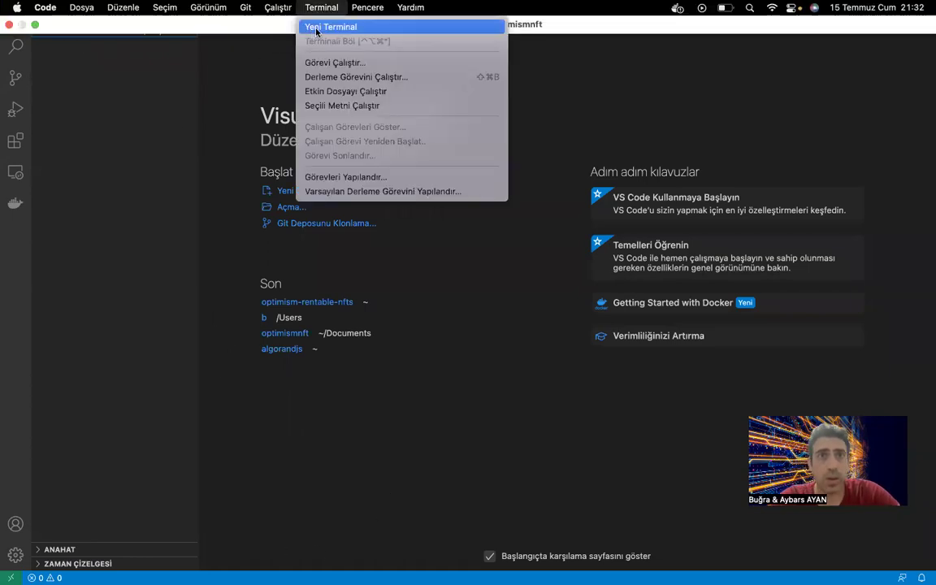
pyautogui.click(325, 27)
# Switch to the browser's Ankr tutorial article showing the npm init step.
pyautogui.hotkey('ctrl', 'Right')
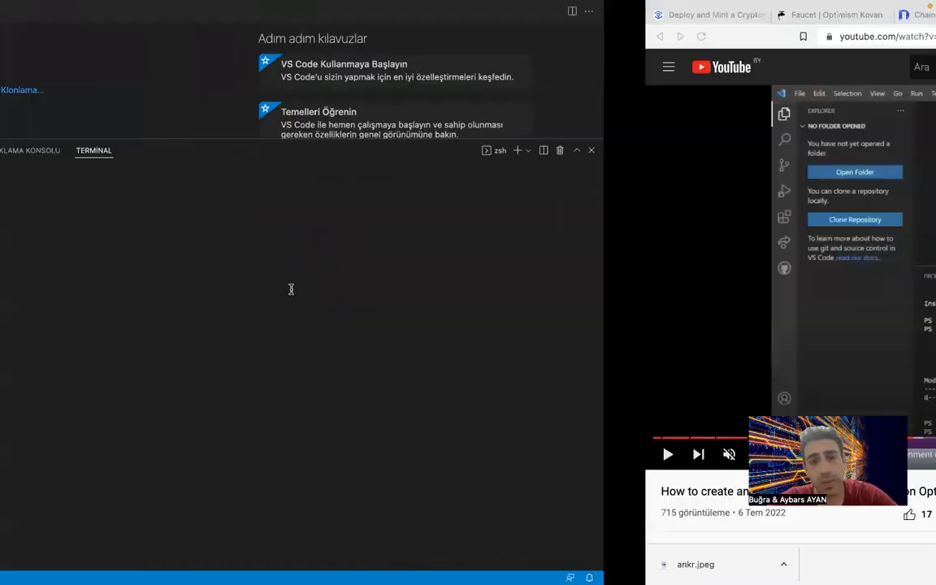
pyautogui.hotkey('ctrl', 'Left')
pyautogui.hotkey('ctrl', 'Left')
pyautogui.hotkey('ctrl', 'Right')
pyautogui.hotkey('ctrl', 'Right')
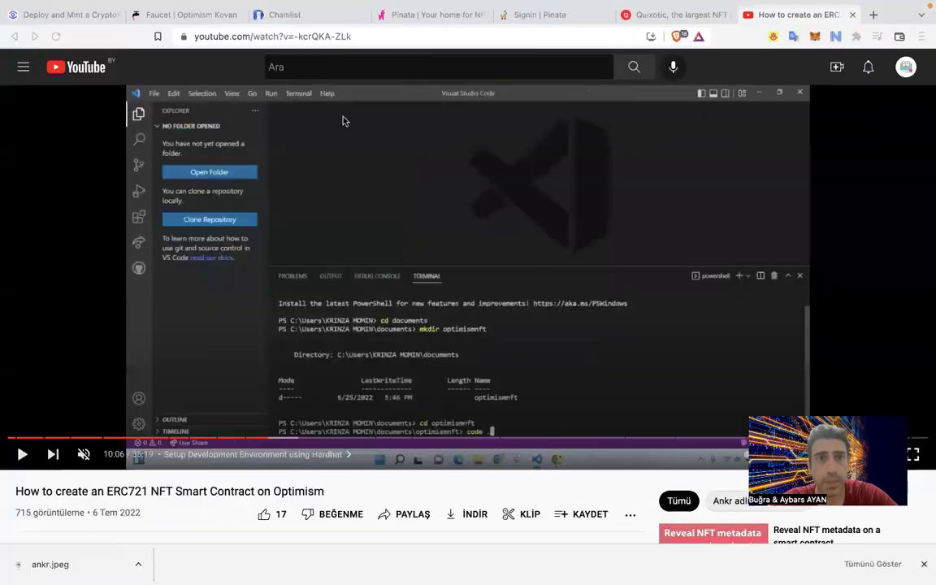
pyautogui.moveTo(203, 1)
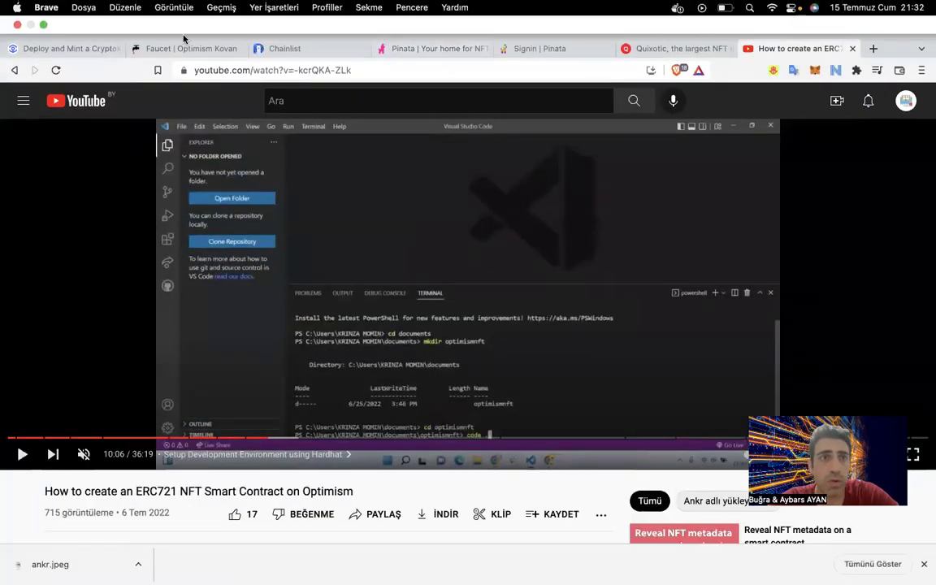
pyautogui.click(77, 48)
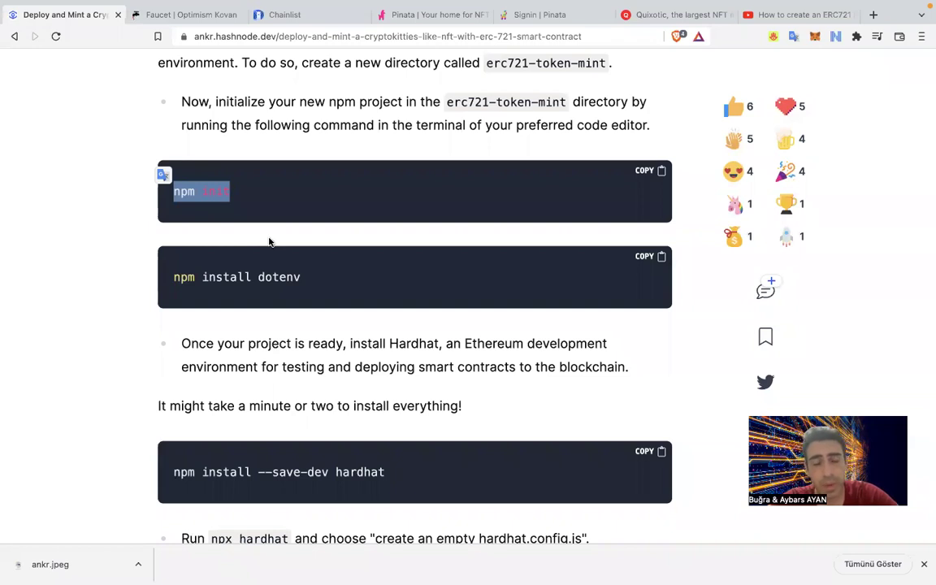
# Run npm init in the optimismnft project and accept every default answer.
pyautogui.hotkey('ctrl', 'Left')
pyautogui.write('npm init')
pyautogui.press('Return')
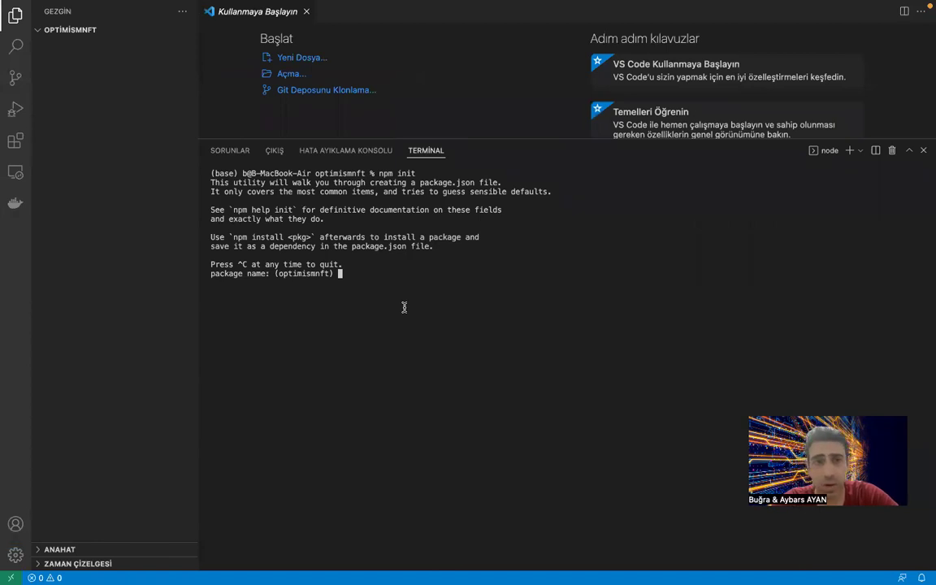
pyautogui.press('Return')
pyautogui.press('Return')
pyautogui.press('Return')
pyautogui.press('Return')
pyautogui.press('Return')
pyautogui.press('Return')
pyautogui.press('Return')
pyautogui.press('Return')
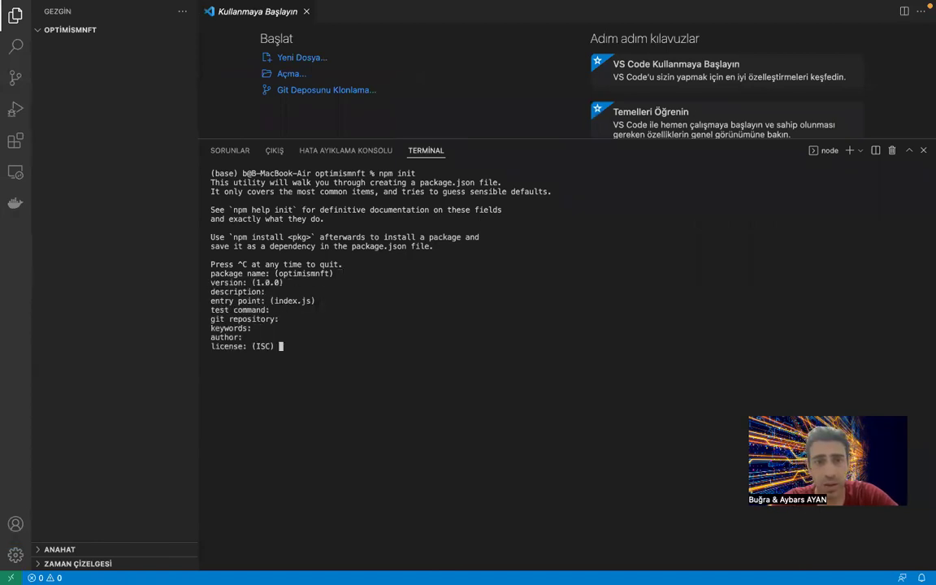
pyautogui.press('Return')
pyautogui.press('Return')
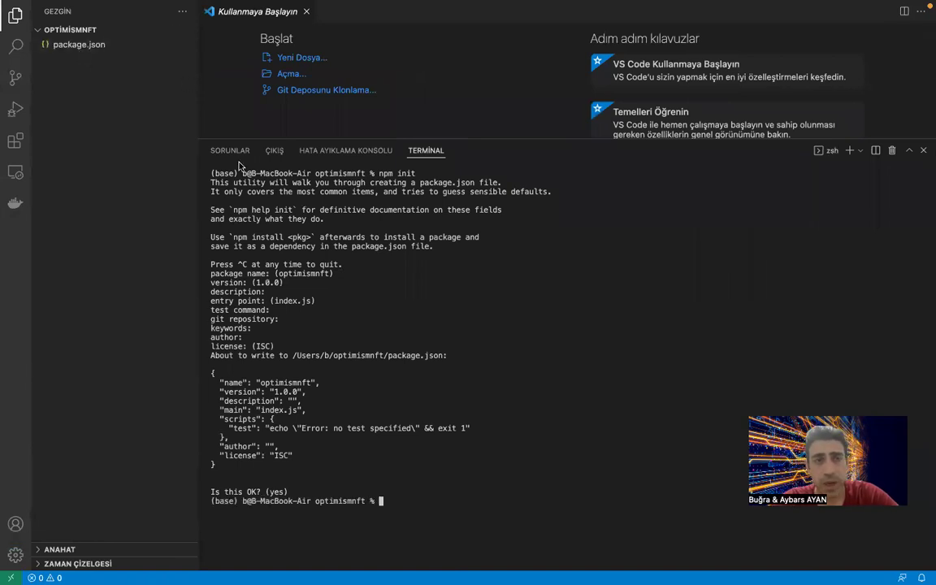
# Select the npm install dotenv command in the Ankr tutorial.
pyautogui.hotkey('ctrl', 'Left')
pyautogui.hotkey('ctrl', 'Right')
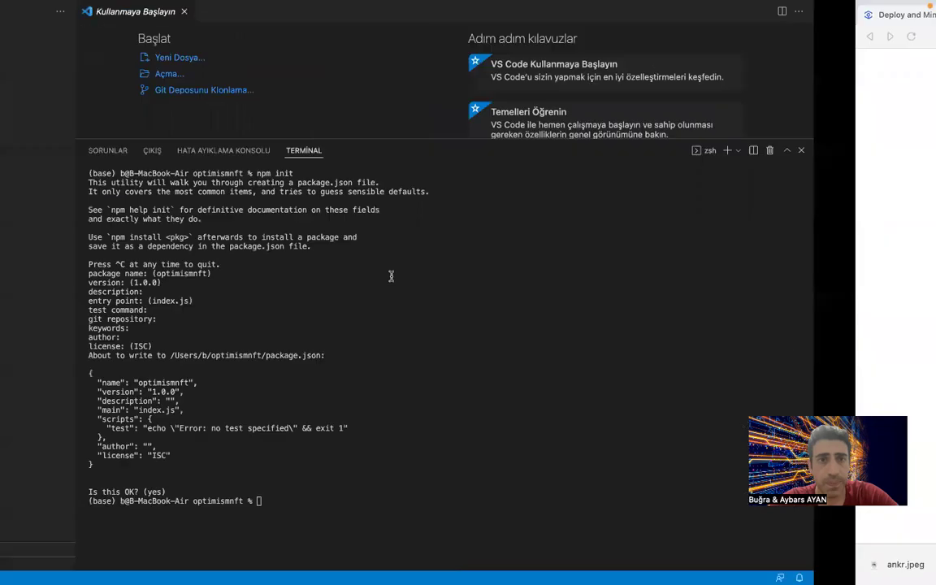
pyautogui.moveTo(319, 284); pyautogui.dragTo(172, 276)
pyautogui.press('super+c')
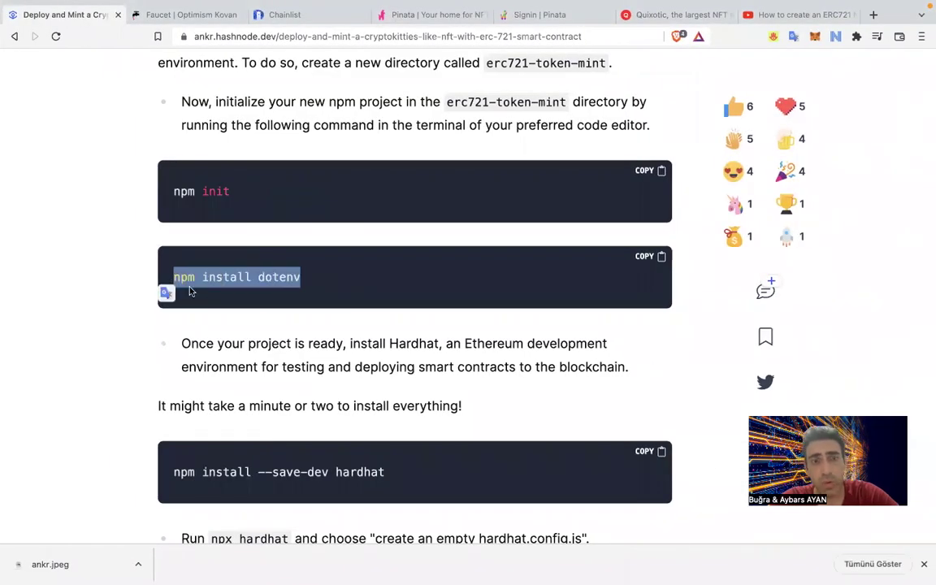
# Run npm install dotenv and confirm the dotenv folder appears under node_modules.
pyautogui.hotkey('ctrl', 'Left')
pyautogui.press('super+v')
pyautogui.press('Return')
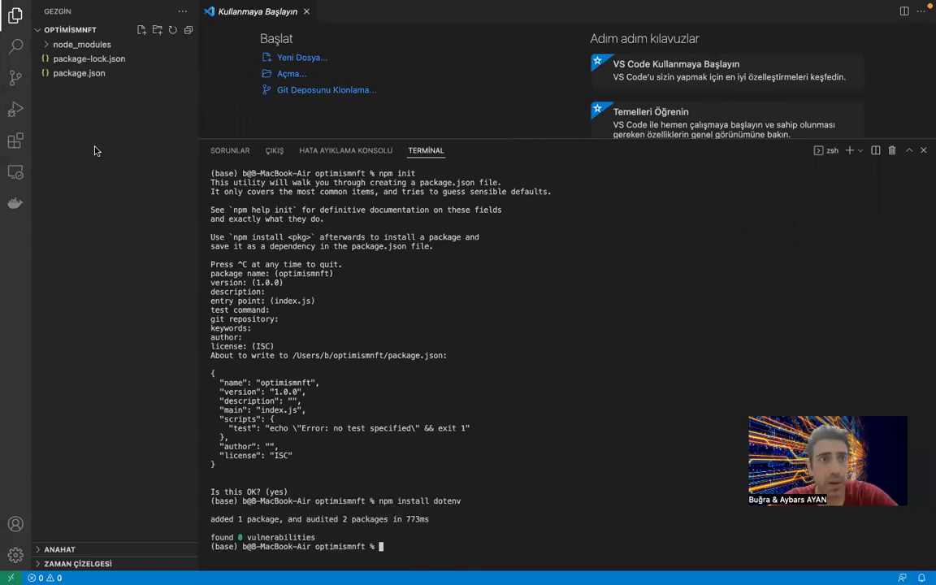
pyautogui.click(49, 47)
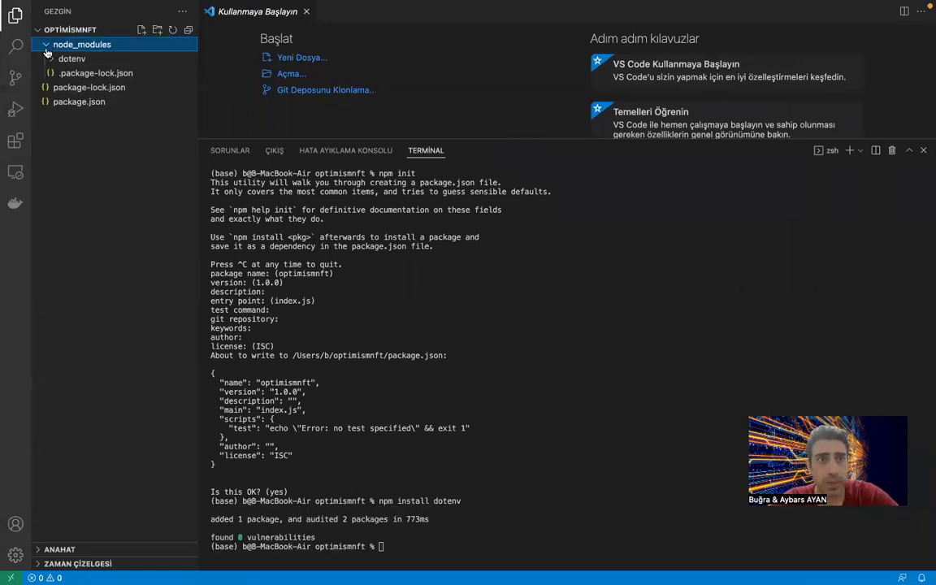
pyautogui.click(48, 58)
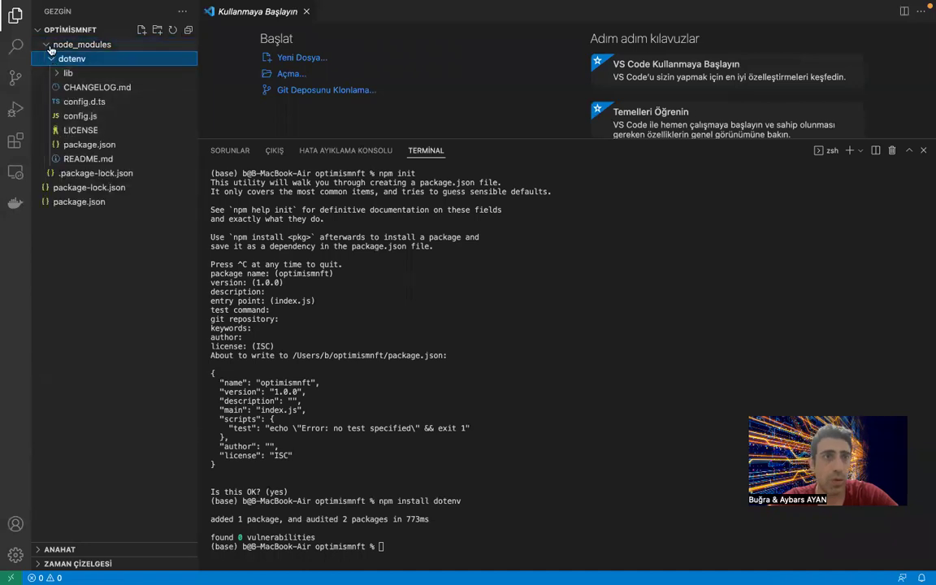
pyautogui.click(47, 44)
pyautogui.hotkey('ctrl', 'Left')
pyautogui.hotkey('ctrl', 'Left')
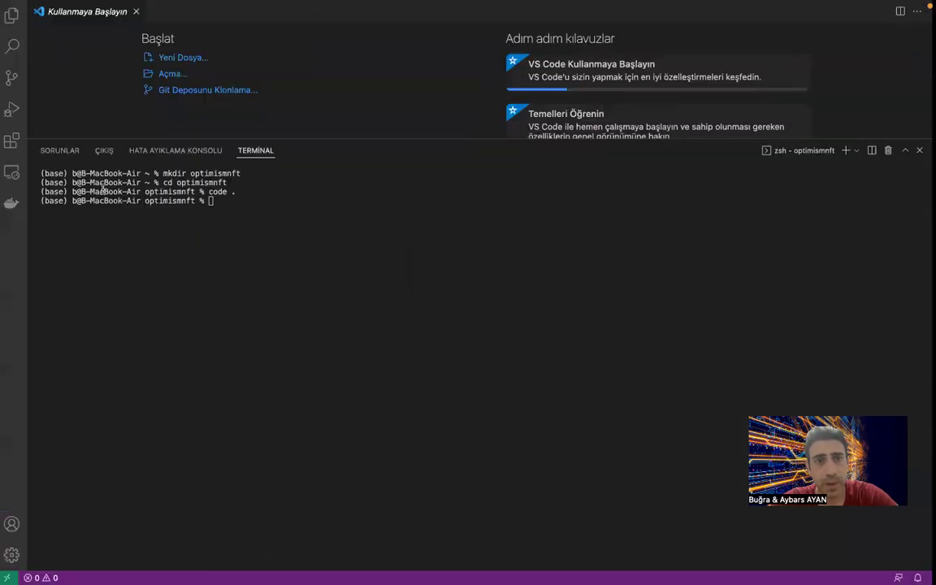
pyautogui.scroll(-3, 284, 373)
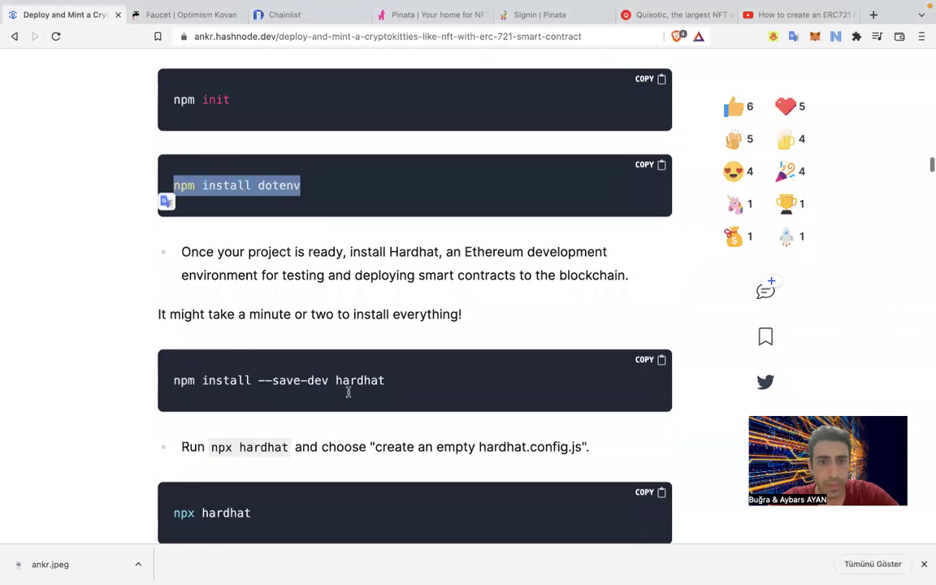
# Install Hardhat as a dev dependency with npm install --save-dev hardhat.
pyautogui.moveTo(386, 378); pyautogui.dragTo(180, 397)
pyautogui.press('super+c')
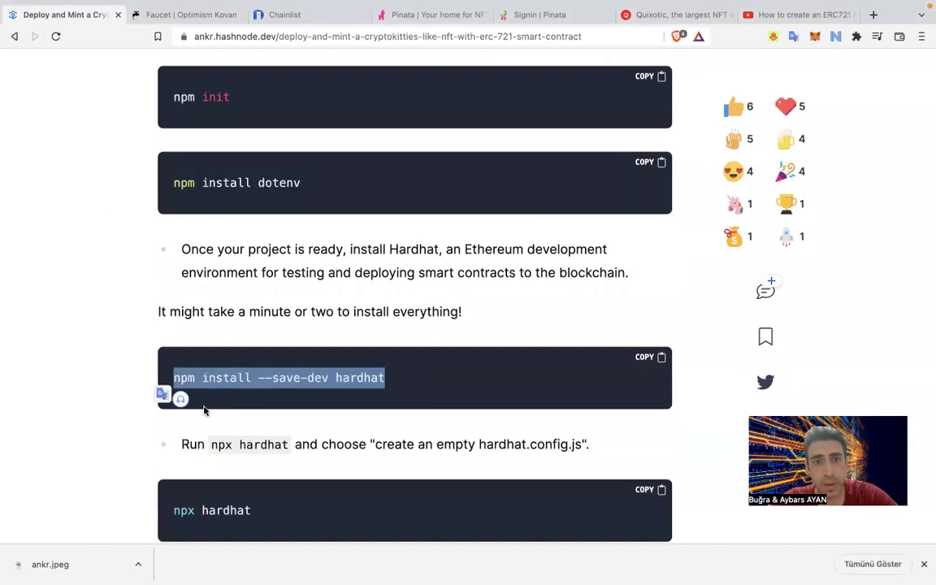
pyautogui.hotkey('ctrl', 'Left')
pyautogui.press('super+v')
pyautogui.press('Return')
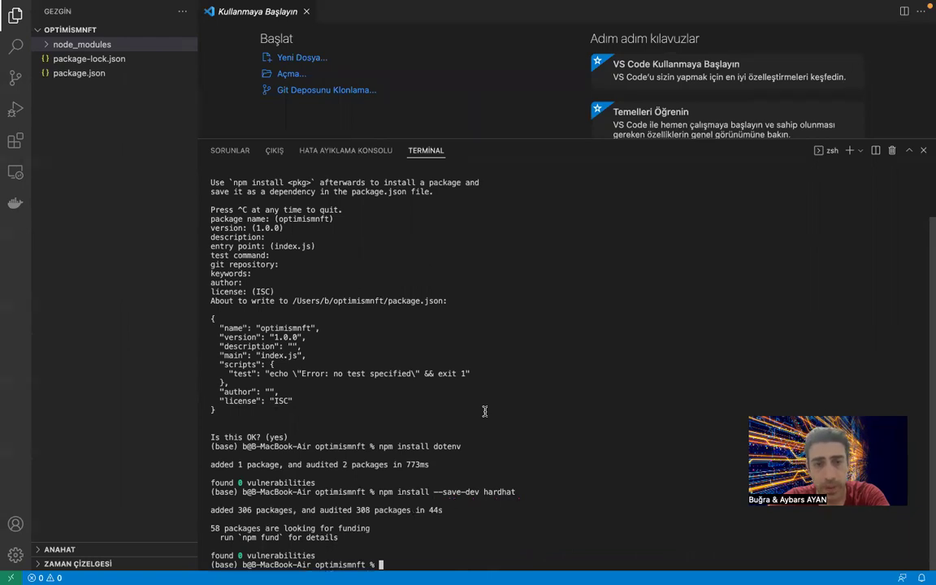
# Copy the npx hardhat command from the tutorial.
pyautogui.hotkey('ctrl', 'Left')
pyautogui.hotkey('ctrl', 'Left')
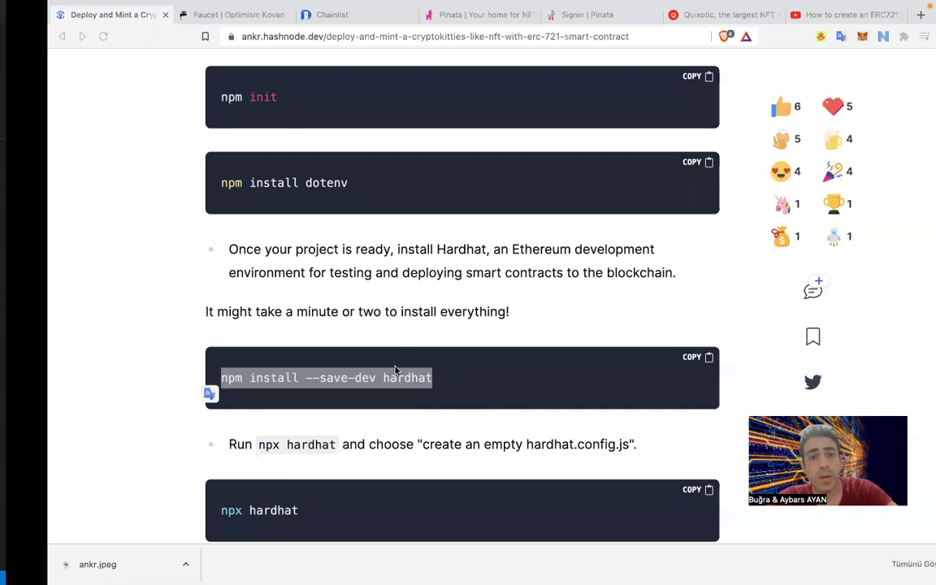
pyautogui.scroll(-3, 396, 370)
pyautogui.moveTo(255, 278); pyautogui.dragTo(154, 278)
pyautogui.press('super+c')
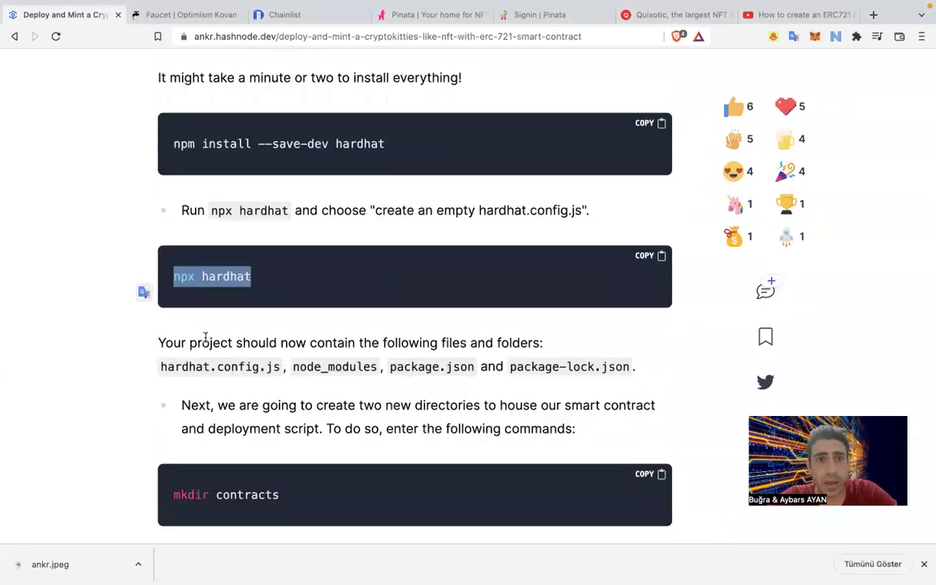
pyautogui.hotkey('ctrl', 'Right')
# Run npx hardhat and choose 'Create an empty hardhat.config.js'.
pyautogui.click(443, 567)
pyautogui.press('super+v')
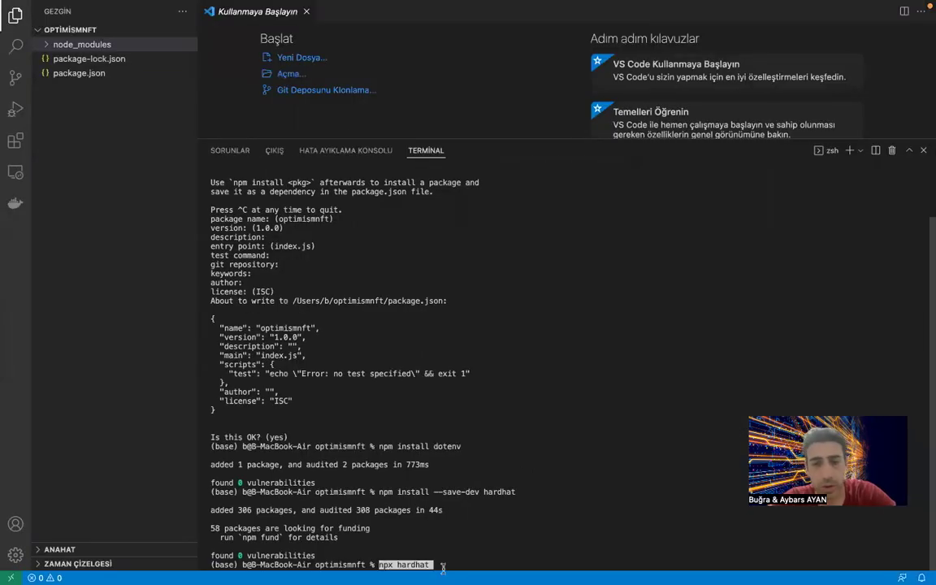
pyautogui.press('Return')
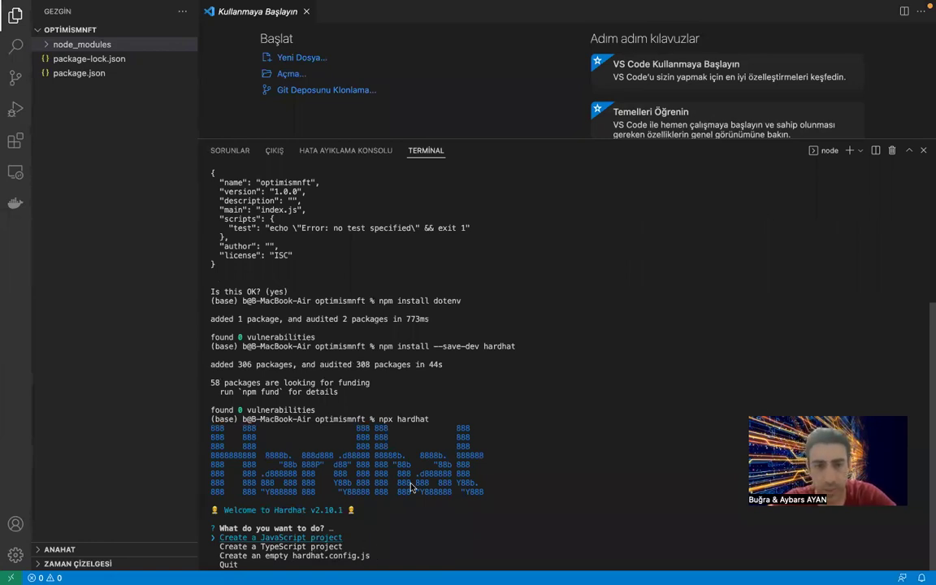
pyautogui.press('Up')
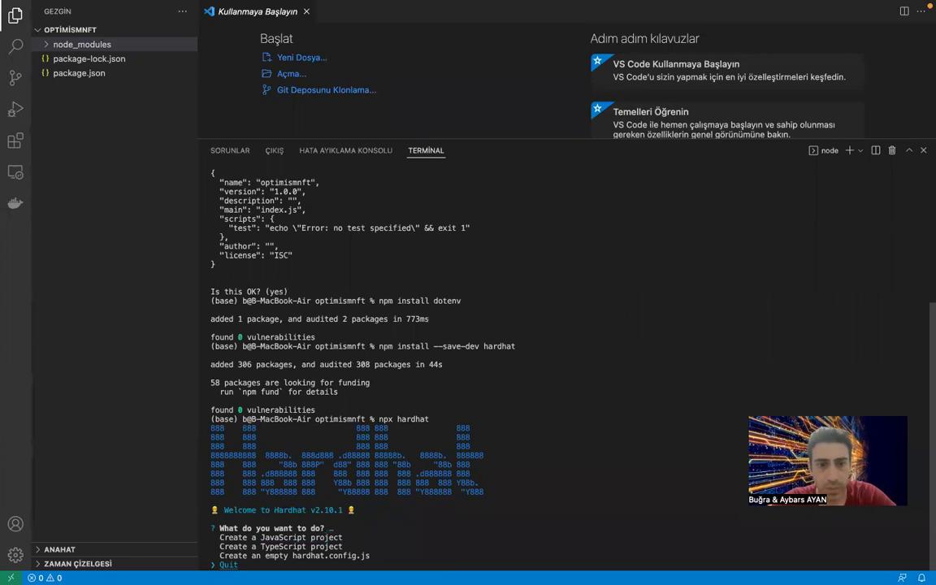
pyautogui.press('Up')
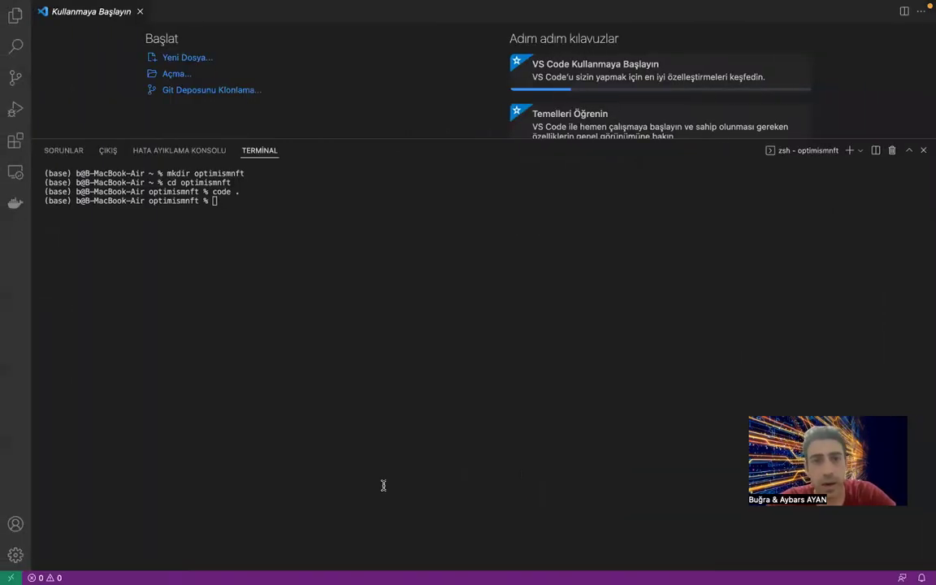
pyautogui.hotkey('ctrl', 'Right')
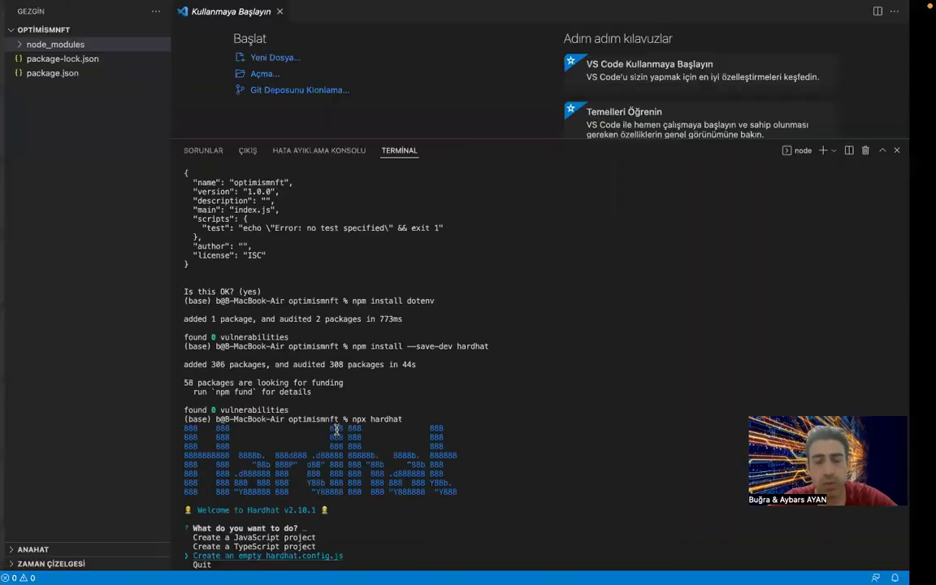
pyautogui.press('Return')
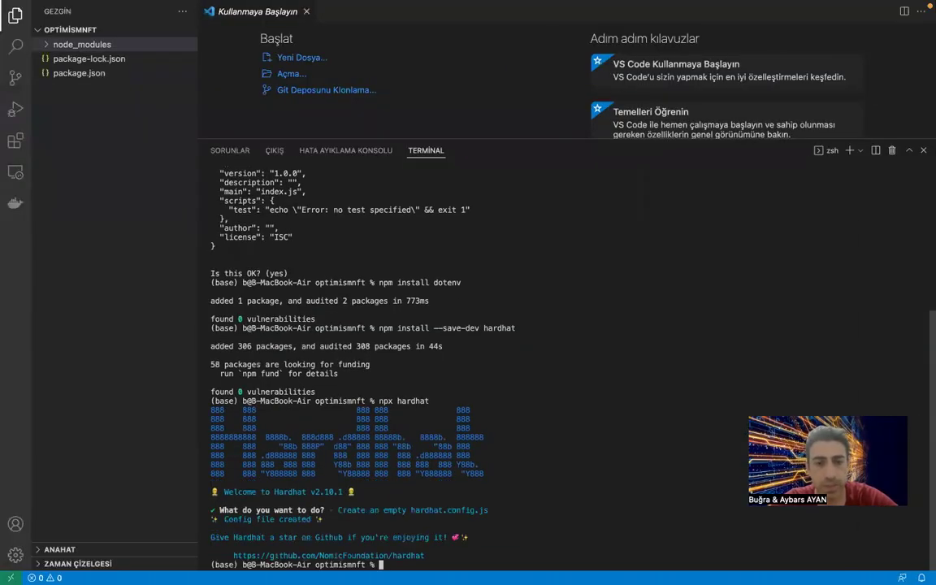
pyautogui.click(138, 153)
# Open hardhat.config.js and create the contracts folder with mkdir contracts.
pyautogui.click(114, 59)
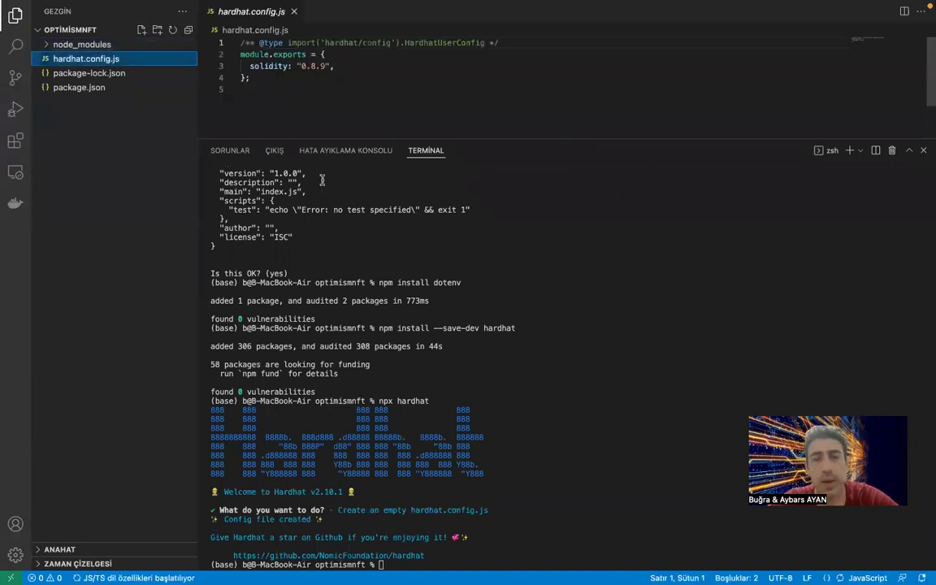
pyautogui.press('super+Tab')
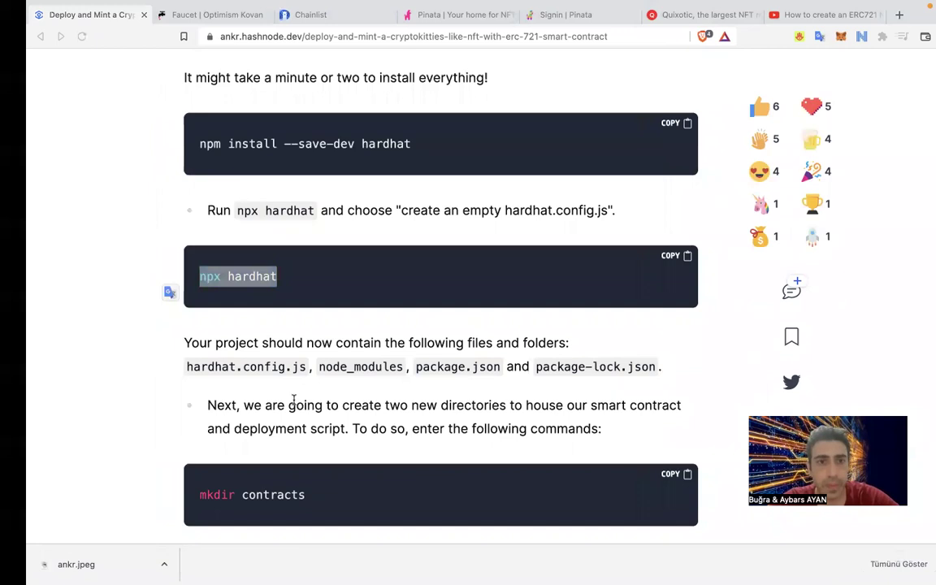
pyautogui.scroll(-3, 294, 398)
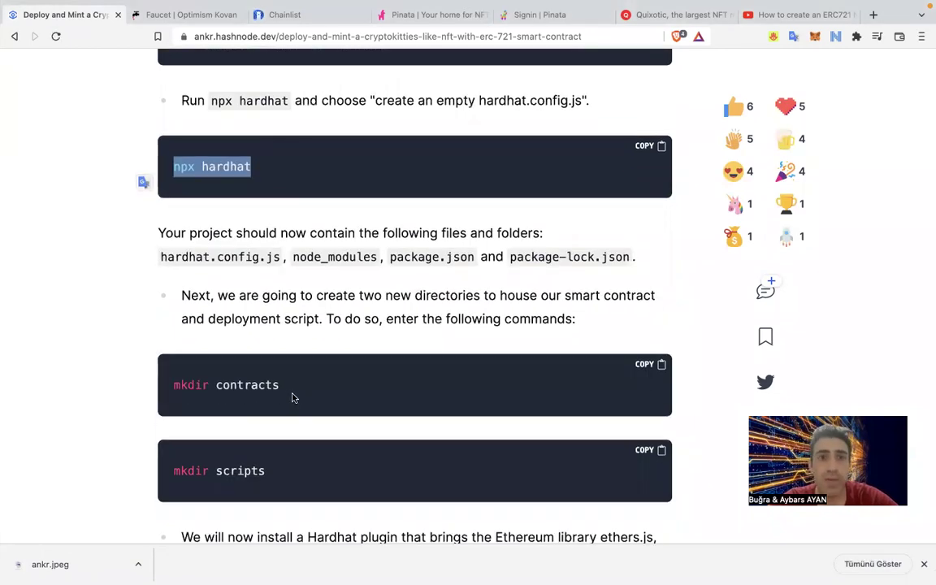
pyautogui.tripleClick(176, 385)
pyautogui.press('super+c')
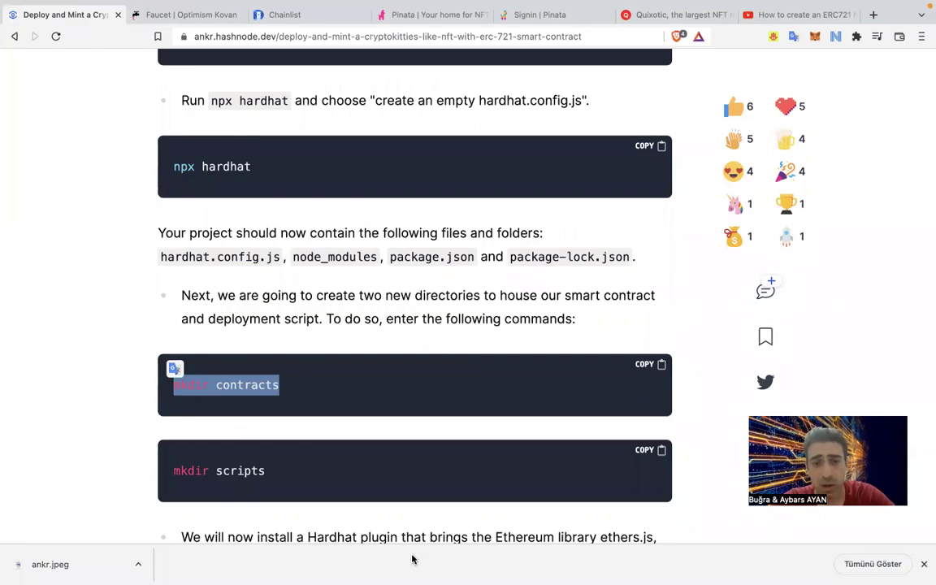
pyautogui.press('super+Tab')
pyautogui.click(435, 561)
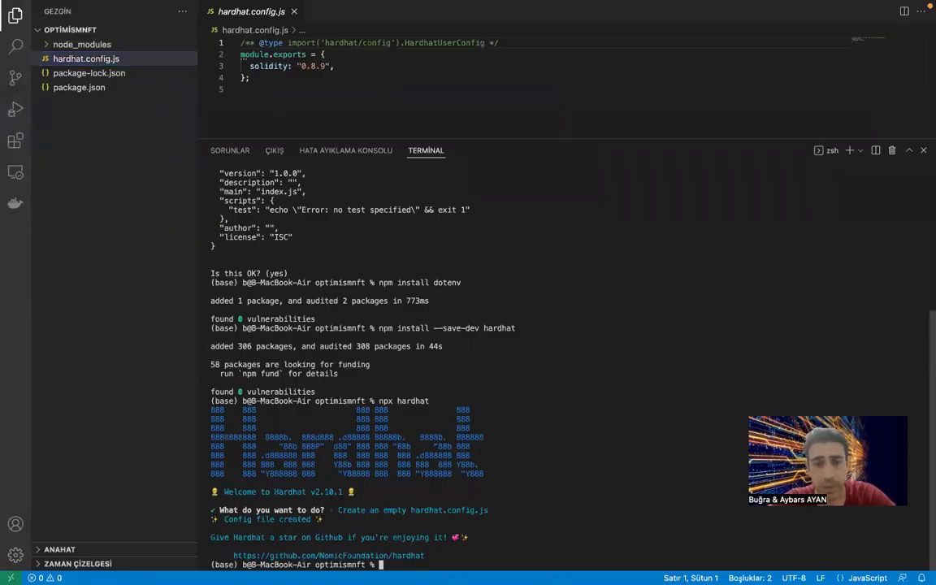
pyautogui.press('super+v')
pyautogui.press('Return')
# Create the scripts folder with mkdir scripts.
pyautogui.press('super+Tab')
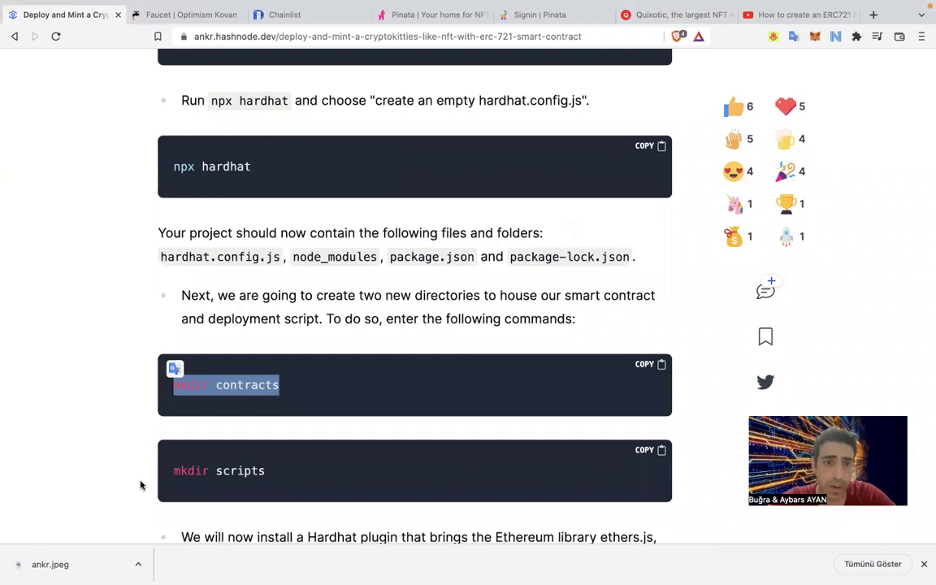
pyautogui.tripleClick(153, 472)
pyautogui.press('super+c')
pyautogui.press('super+Tab')
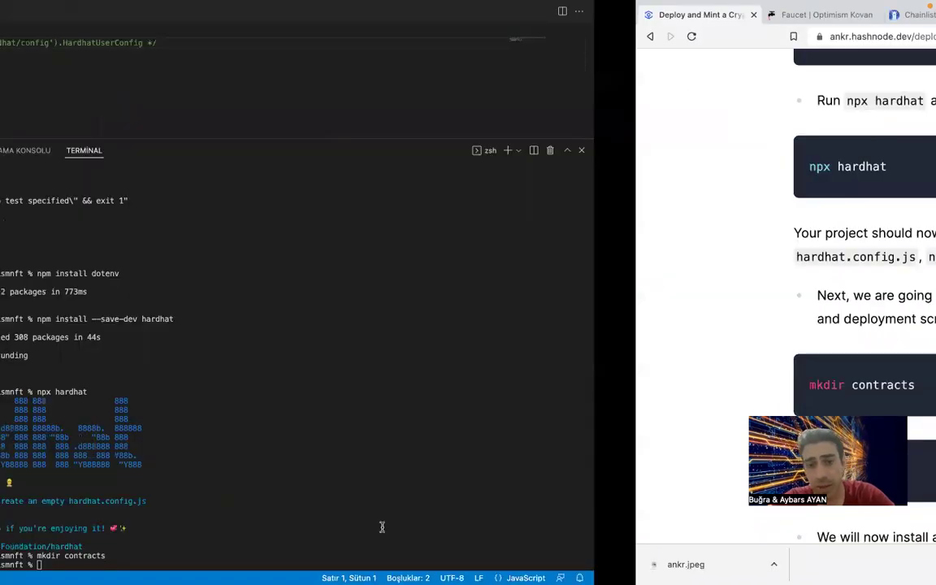
pyautogui.press('super+v')
pyautogui.press('Return')
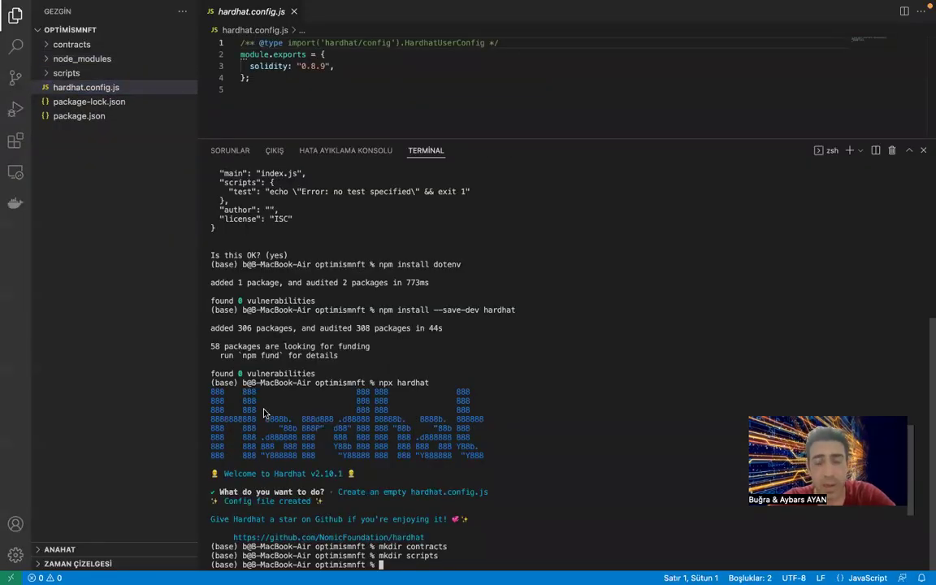
# Enter the hardhat-ethers and ethers install command in the terminal.
pyautogui.press('super+Tab')
pyautogui.scroll(-5, 263, 413)
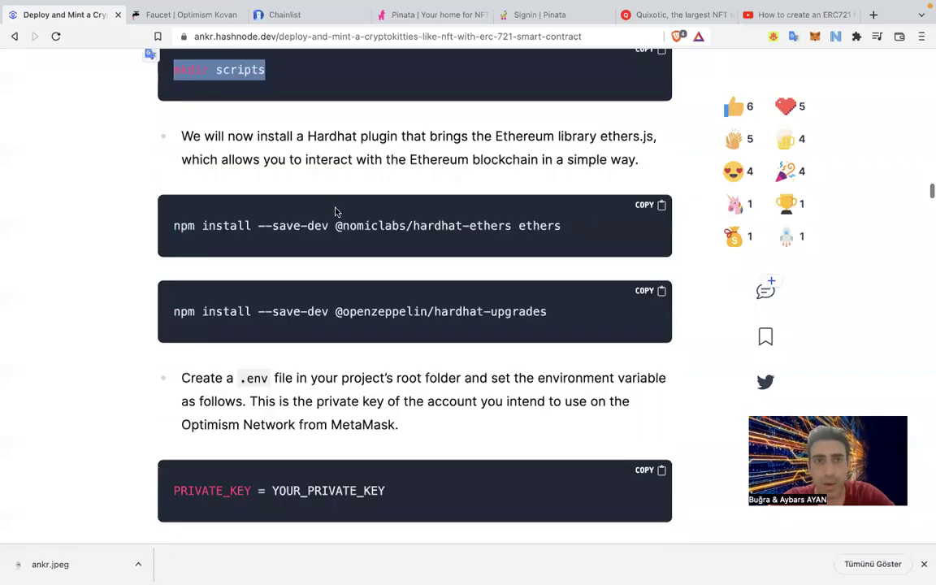
pyautogui.tripleClick(156, 227)
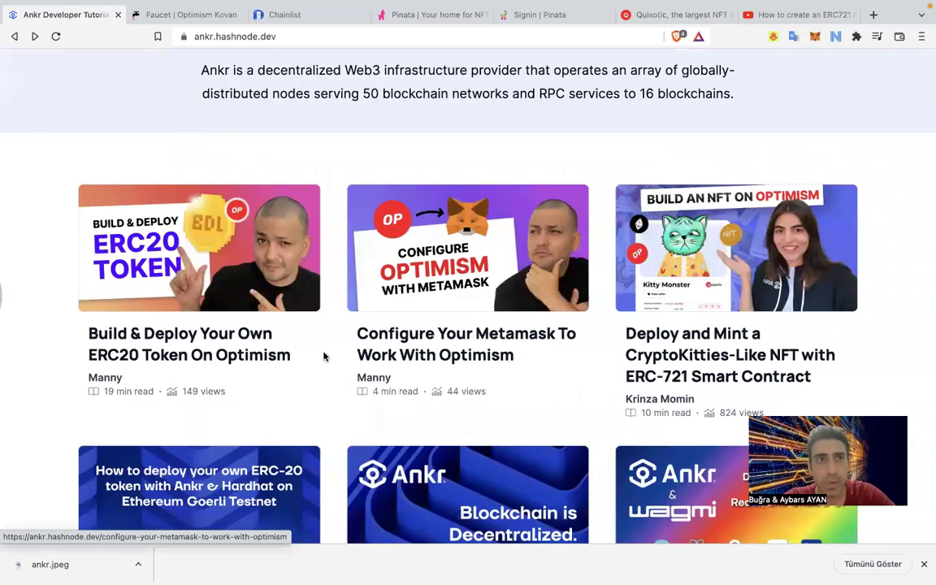
pyautogui.click(34, 36)
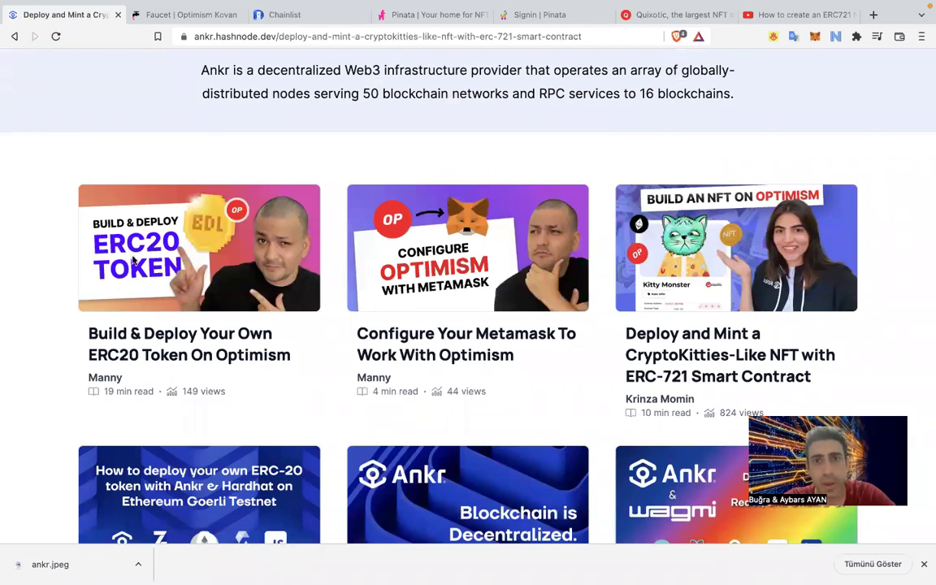
pyautogui.hotkey('ctrl', 'Left')
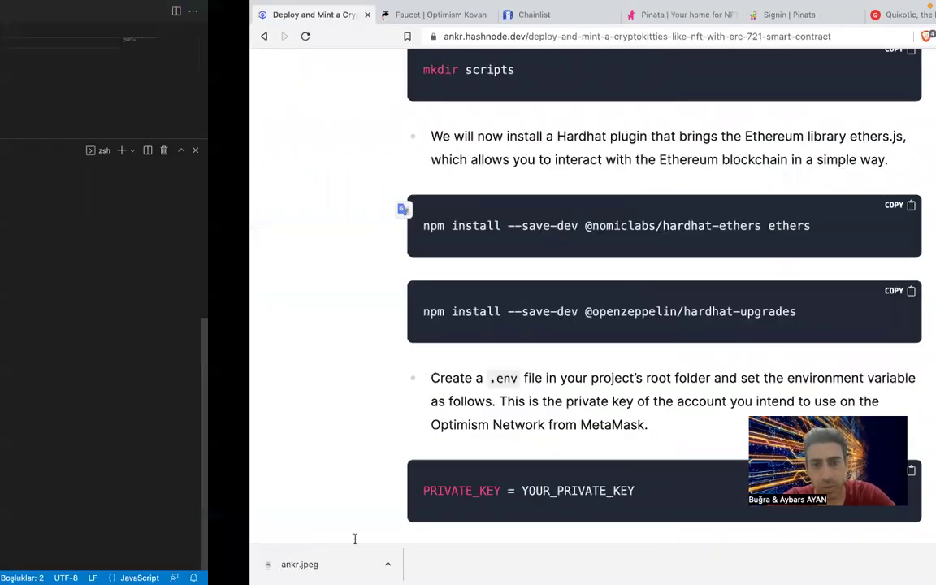
pyautogui.press('super+v')
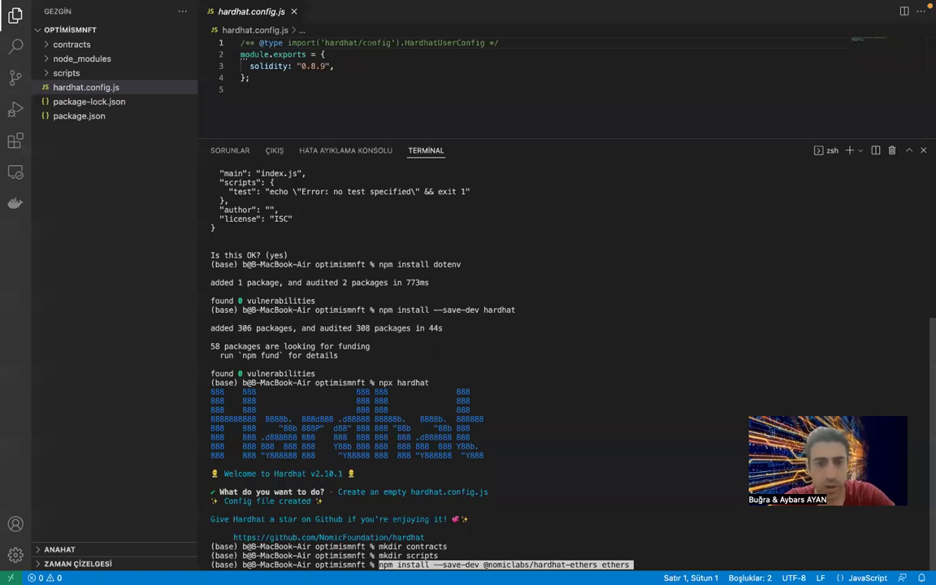
pyautogui.press('Return')
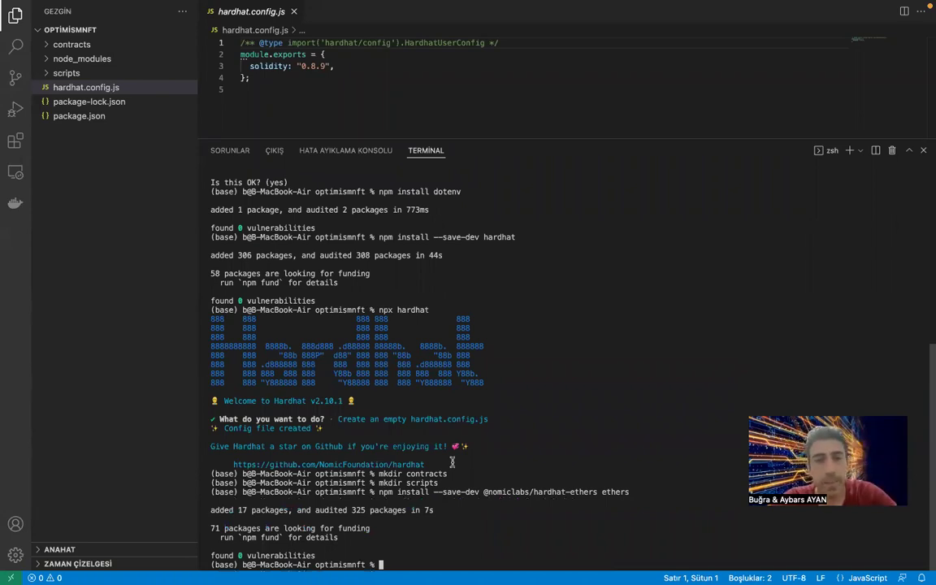
pyautogui.press('super+Tab')
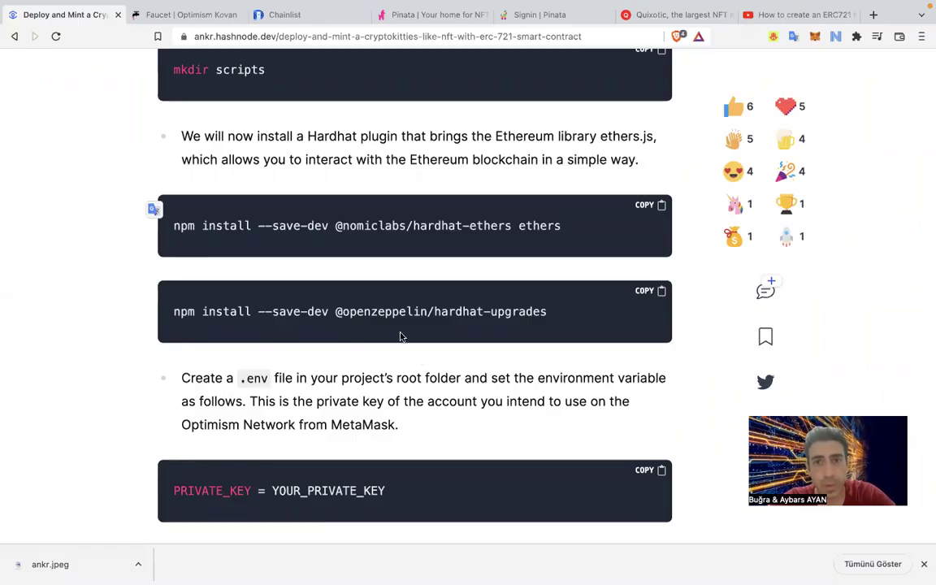
pyautogui.doubleClick(390, 311)
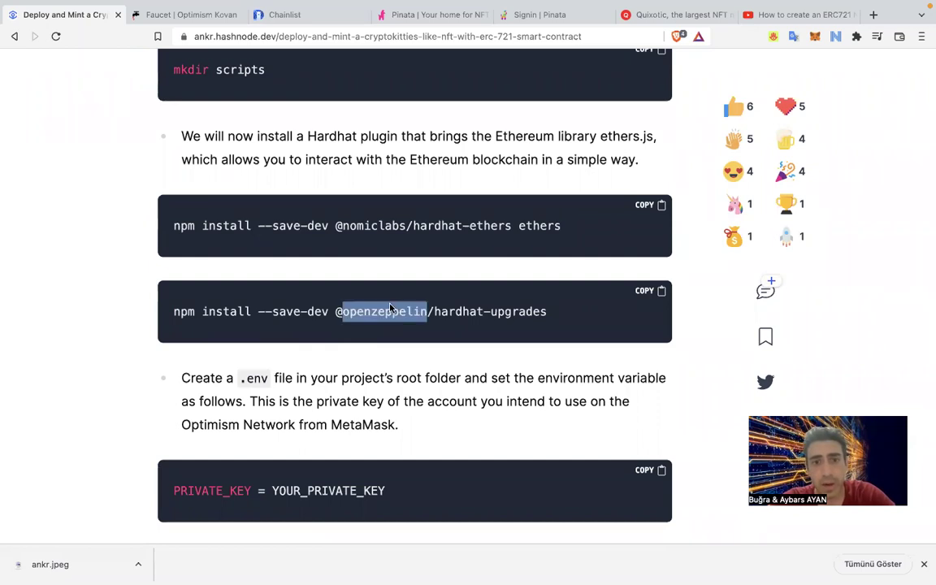
pyautogui.tripleClick(390, 311)
pyautogui.press('super+Tab')
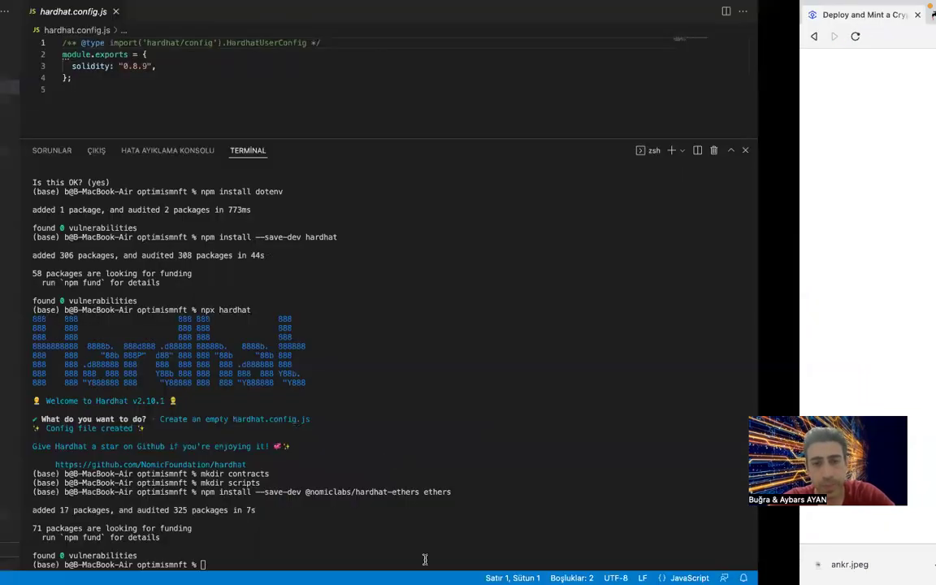
pyautogui.press('super+v')
pyautogui.press('Return')
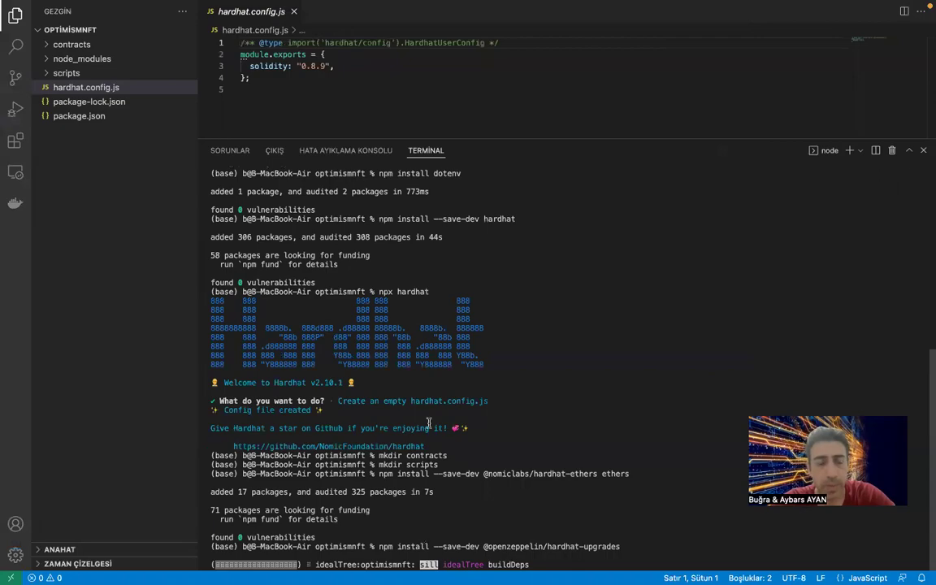
pyautogui.press('super+Tab')
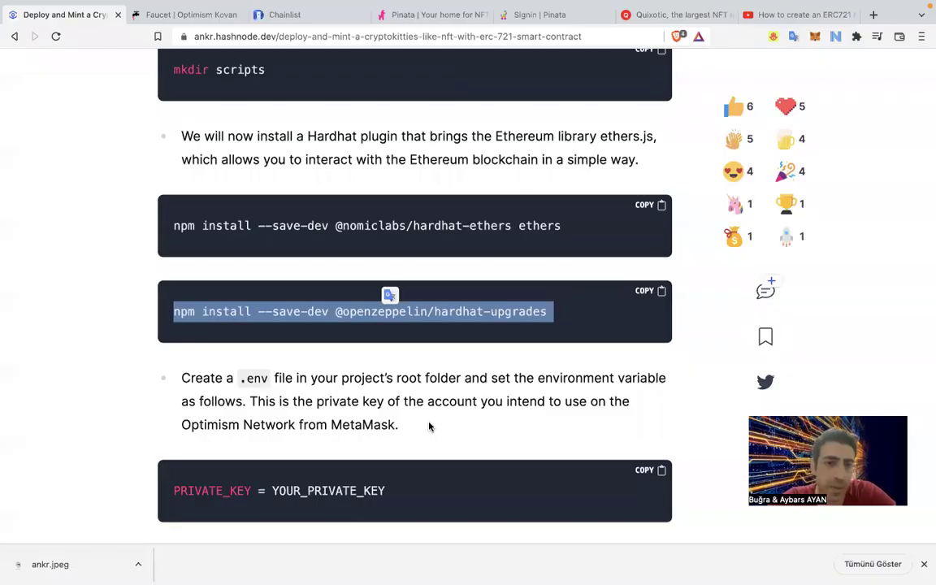
pyautogui.press('super+Tab')
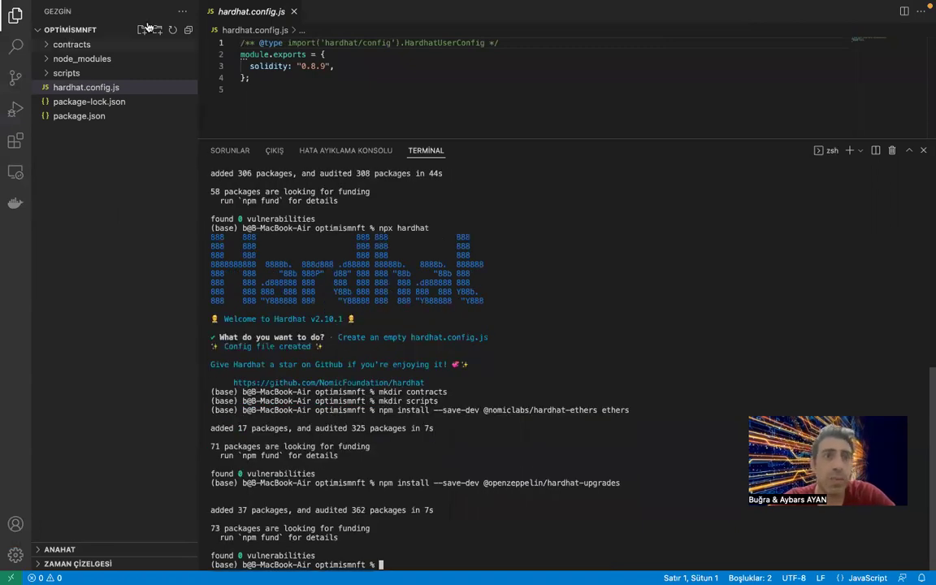
# Create a new file named .env in the project root.
pyautogui.click(87, 34)
pyautogui.click(125, 30)
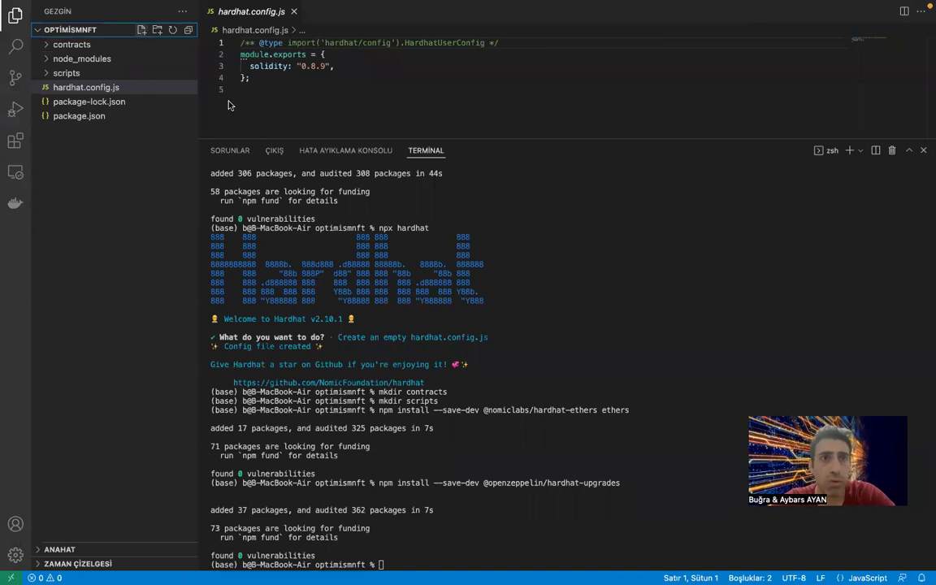
pyautogui.click(142, 29)
pyautogui.write('.e')
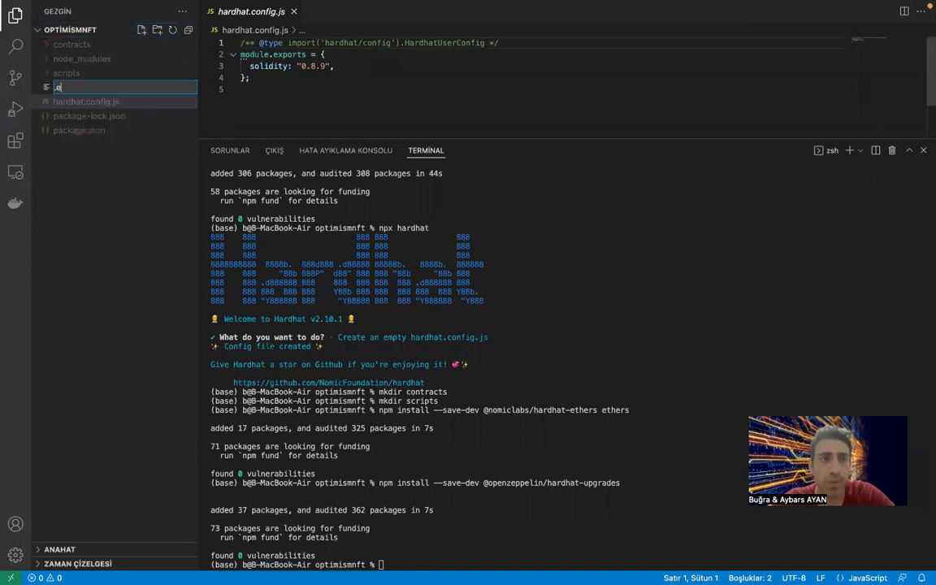
pyautogui.write('nv')
pyautogui.press('Return')
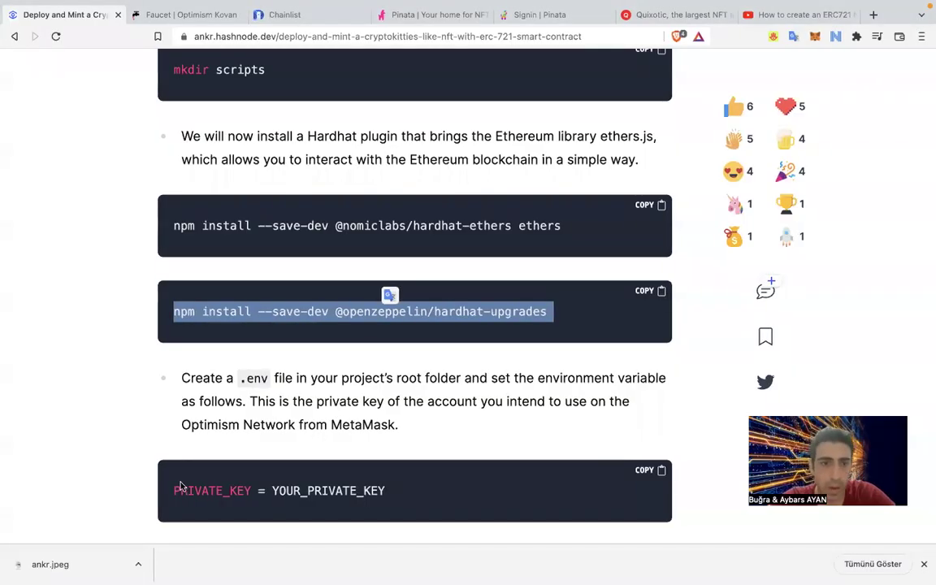
# Paste the line PRIVATE_KEY = YOUR_PRIVATE_KEY into .env.
pyautogui.tripleClick(181, 487)
pyautogui.press('super+c')
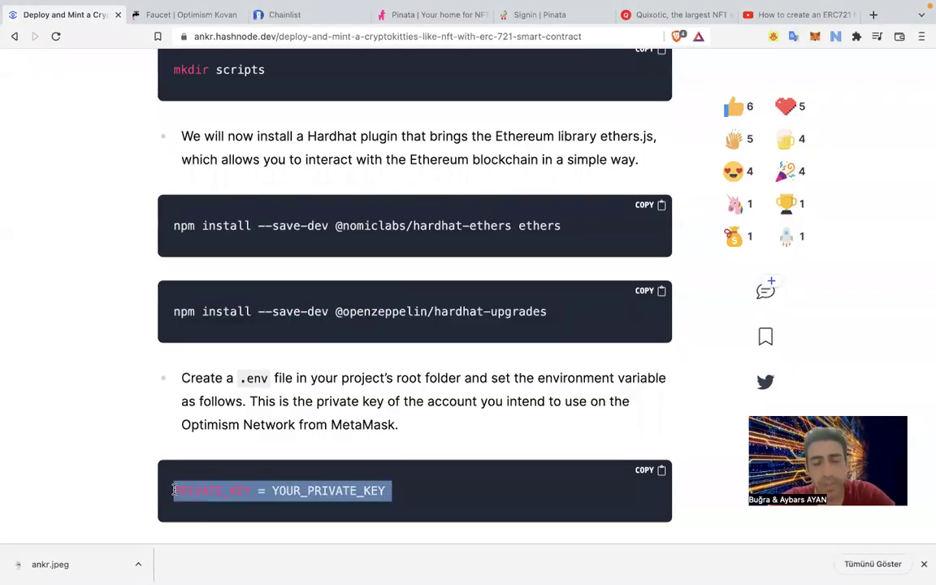
pyautogui.press('super+Tab')
pyautogui.press('super+v')
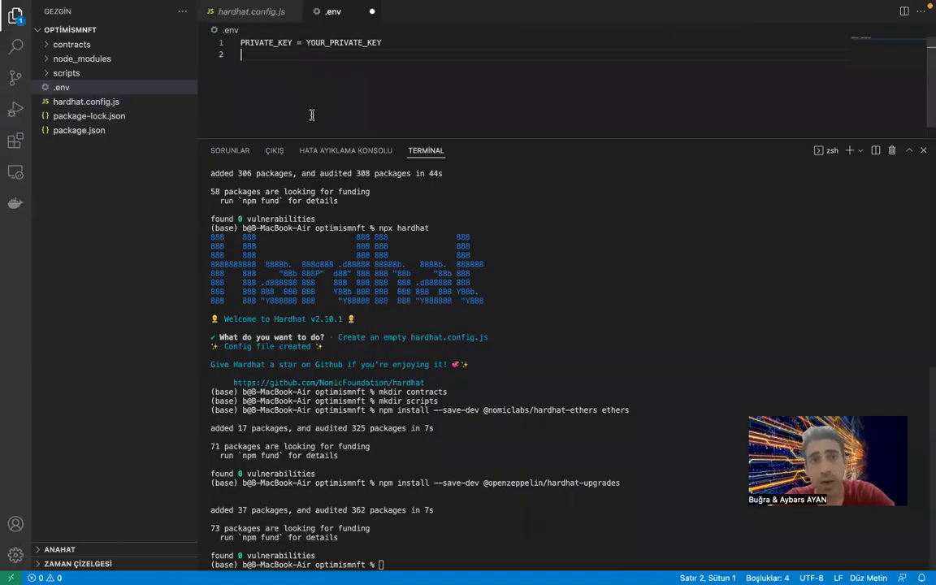
pyautogui.press('BackSpace')
pyautogui.press('super+Tab')
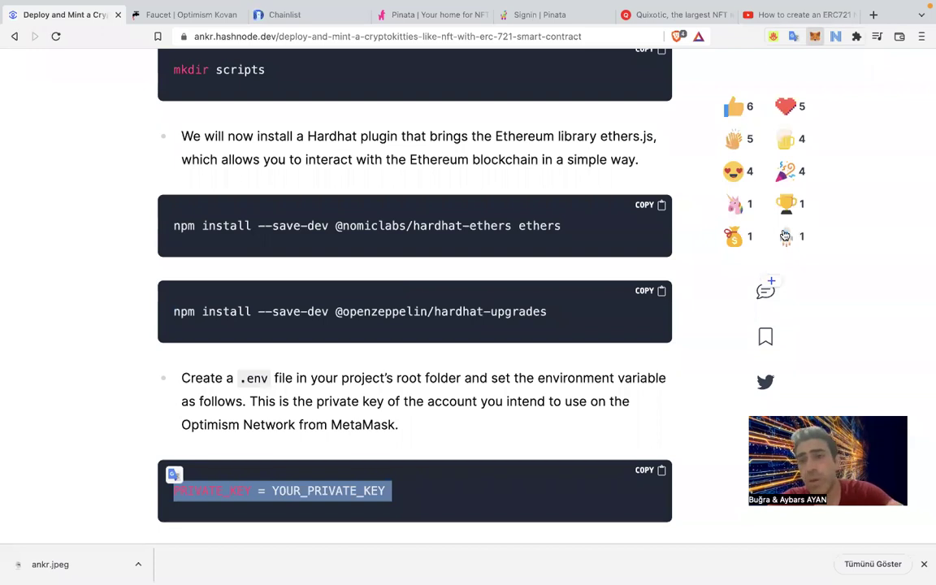
# Export the ANKR Tutorial account's private key in MetaMask, entering the wallet password.
pyautogui.click(815, 36)
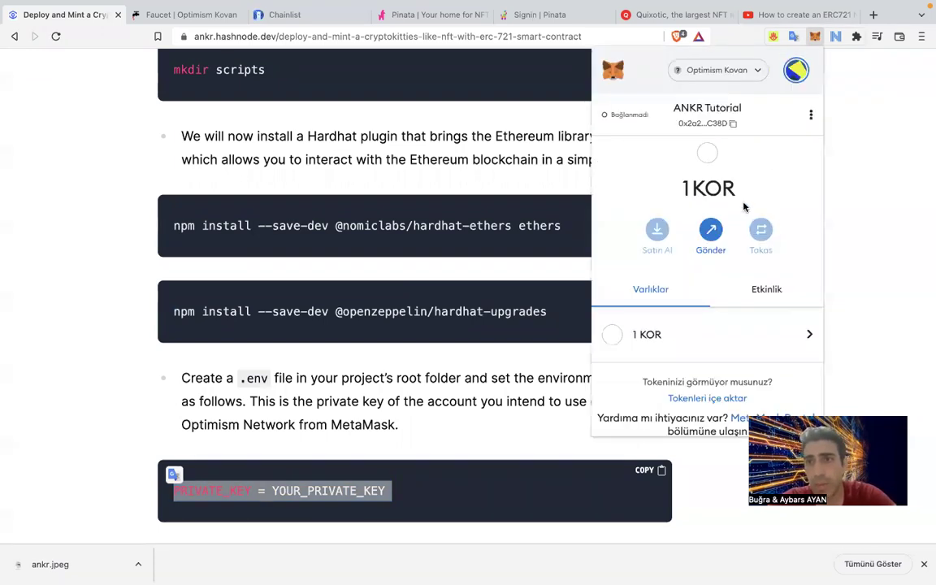
pyautogui.click(810, 115)
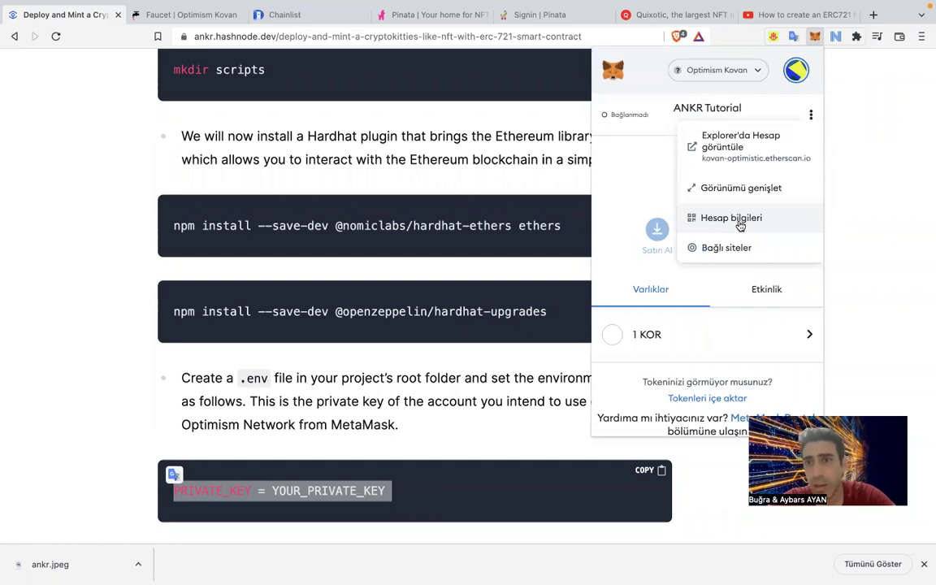
pyautogui.click(736, 219)
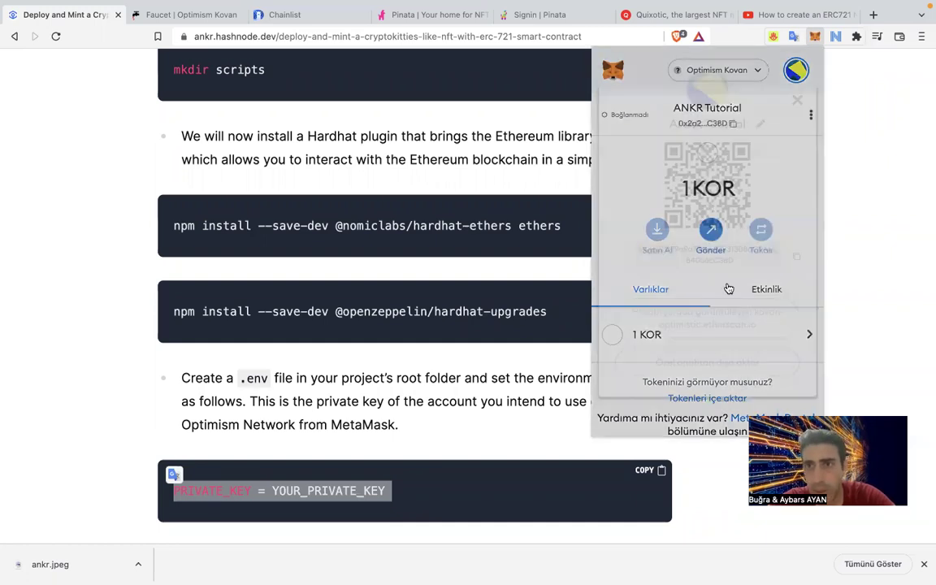
pyautogui.click(720, 362)
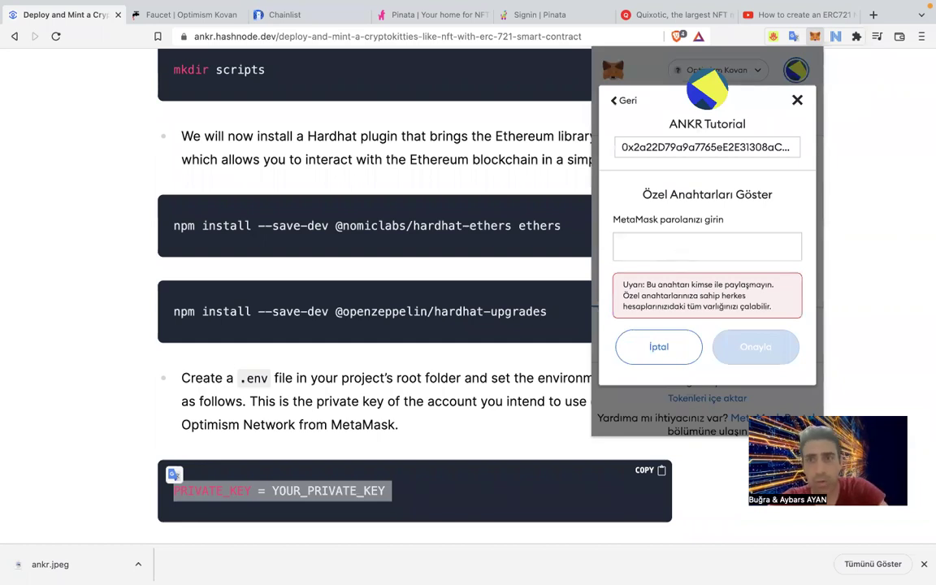
pyautogui.click(677, 247)
pyautogui.write('••••••••••')
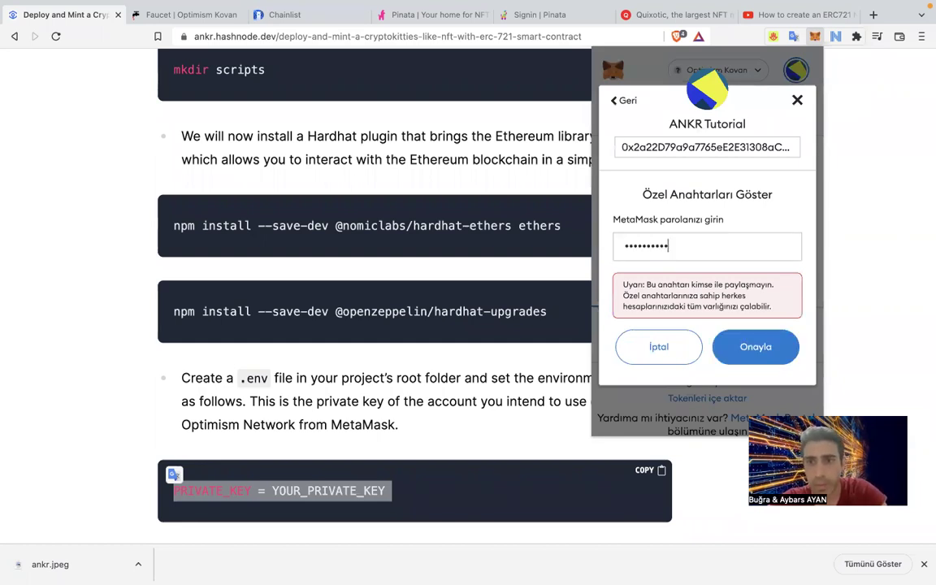
pyautogui.click(761, 355)
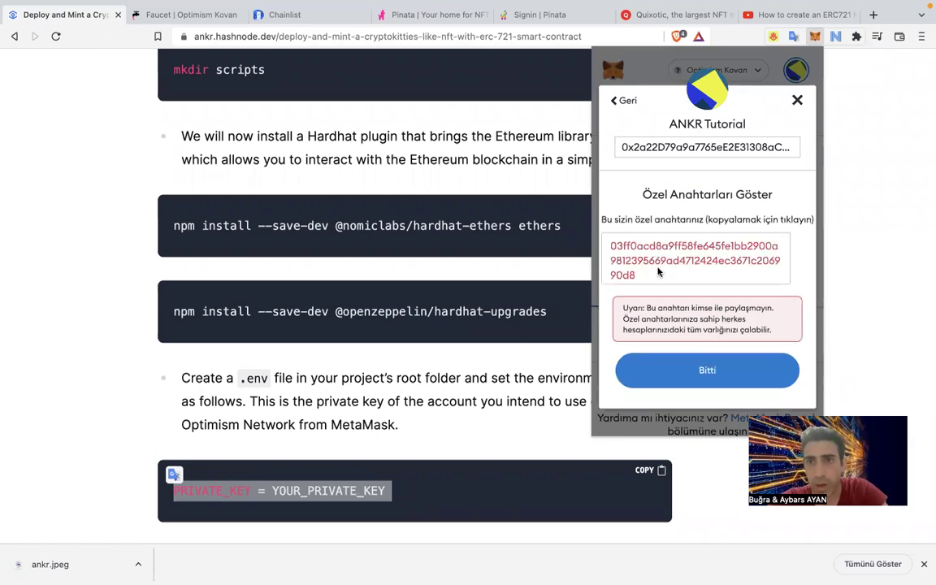
# Copy the revealed private key and close the key view.
pyautogui.click(618, 256)
pyautogui.press('super+c')
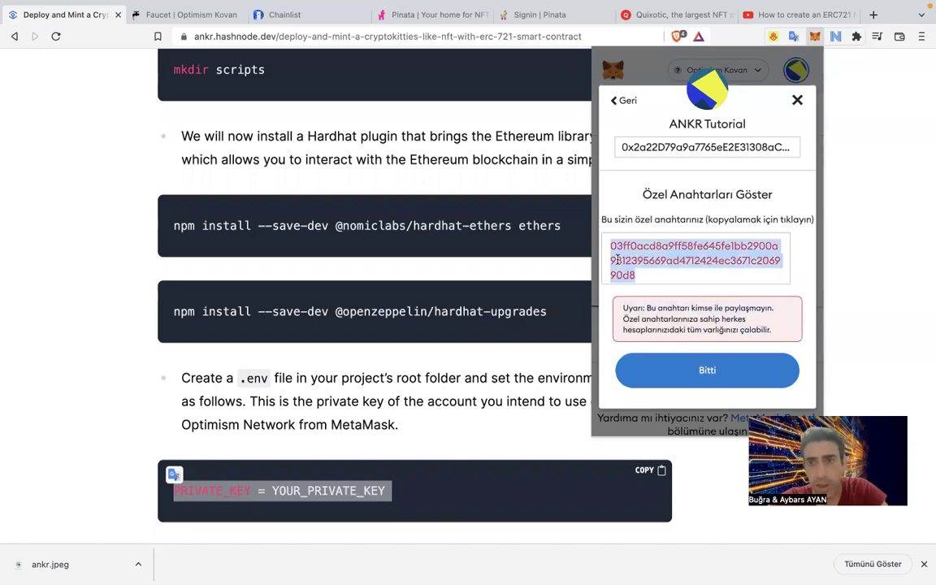
pyautogui.click(704, 370)
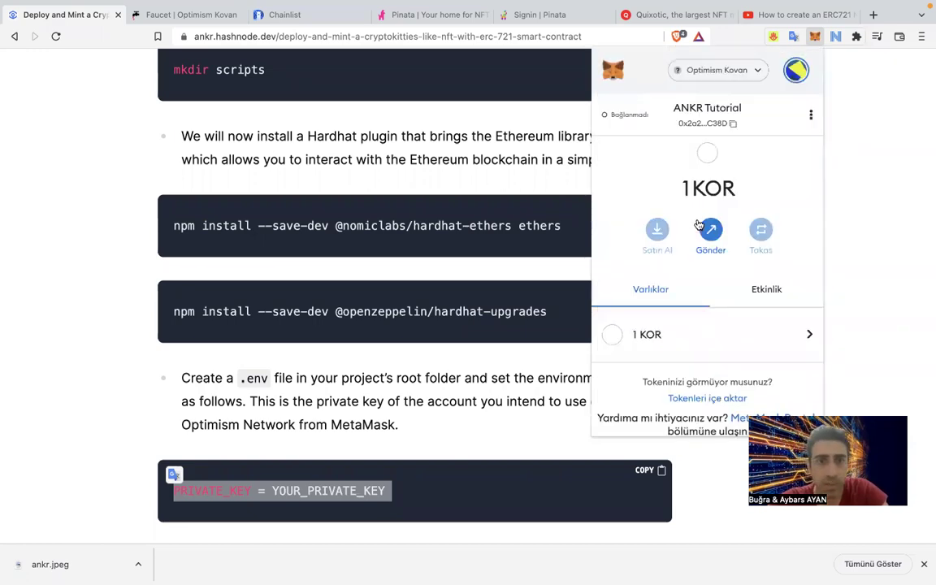
pyautogui.press('super+Tab')
# Replace YOUR_PRIVATE_KEY in .env with the copied private key and save.
pyautogui.press('BackSpace')
pyautogui.press('BackSpace')
pyautogui.press('BackSpace')
pyautogui.press('BackSpace')
pyautogui.press('BackSpace')
pyautogui.press('BackSpace')
pyautogui.press('BackSpace')
pyautogui.press('BackSpace')
pyautogui.press('BackSpace')
pyautogui.press('BackSpace')
pyautogui.press('BackSpace')
pyautogui.press('BackSpace')
pyautogui.press('BackSpace')
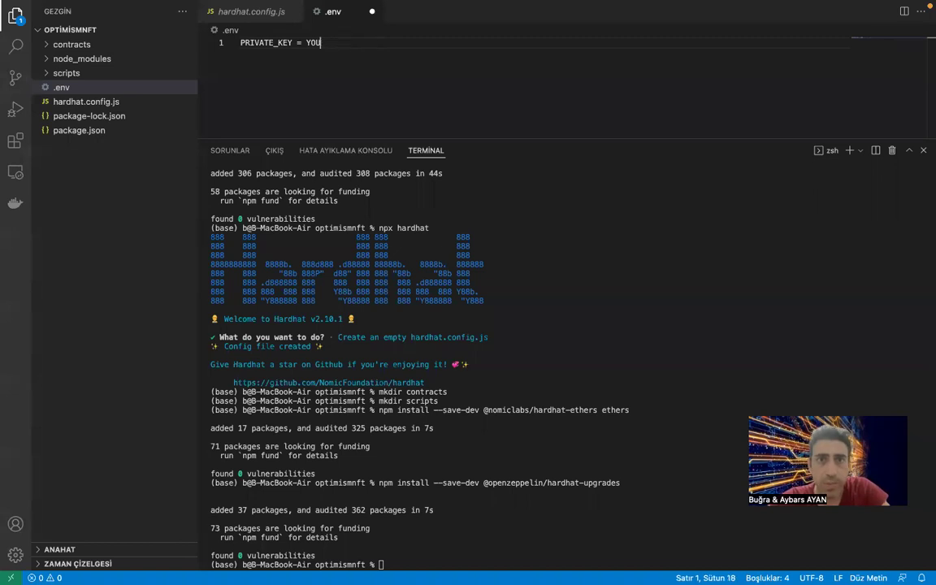
pyautogui.press('BackSpace')
pyautogui.press('BackSpace')
pyautogui.press('BackSpace')
pyautogui.press('super+v')
pyautogui.press('super+s')
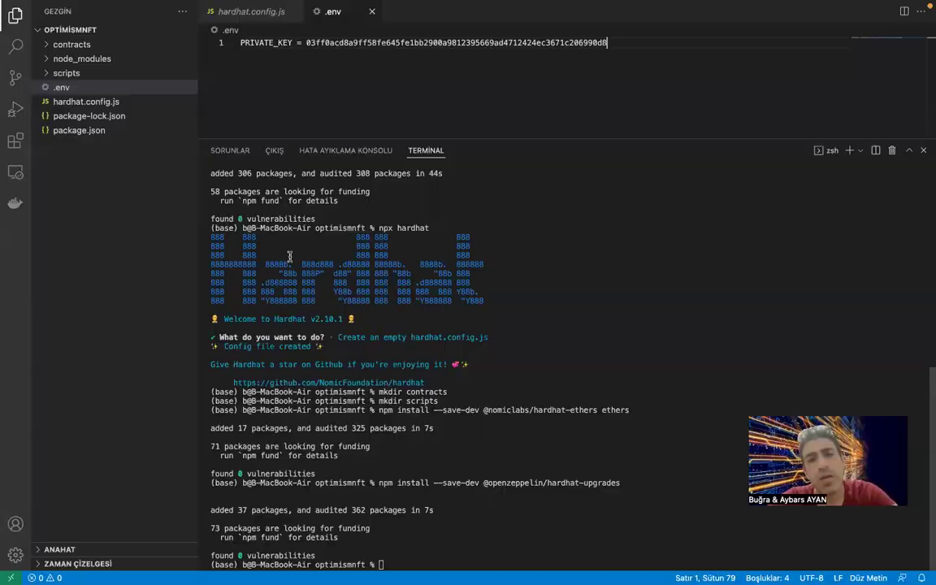
# Jump the YouTube tutorial video ahead to its .env setup part.
pyautogui.hotkey('ctrl', 'Right')
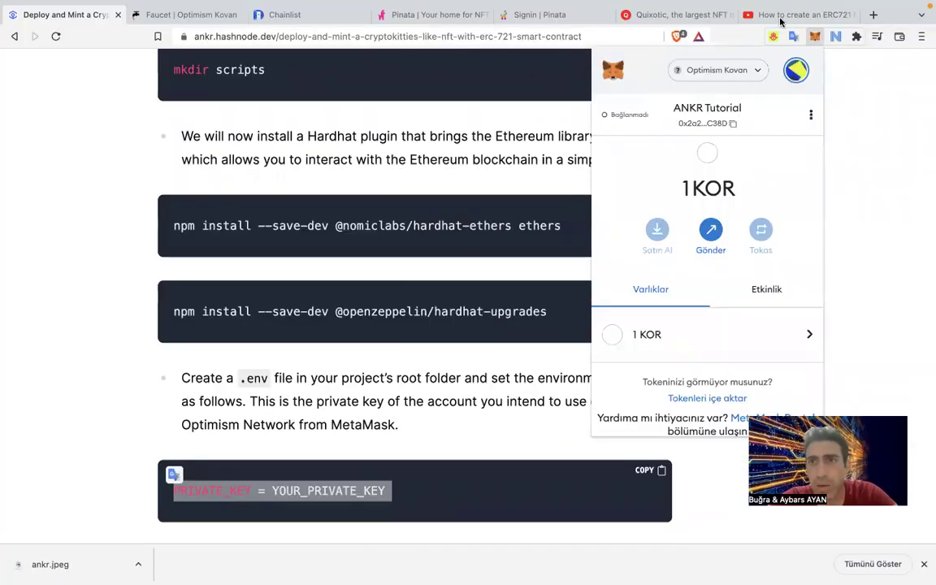
pyautogui.click(780, 18)
pyautogui.moveTo(284, 439); pyautogui.dragTo(307, 437)
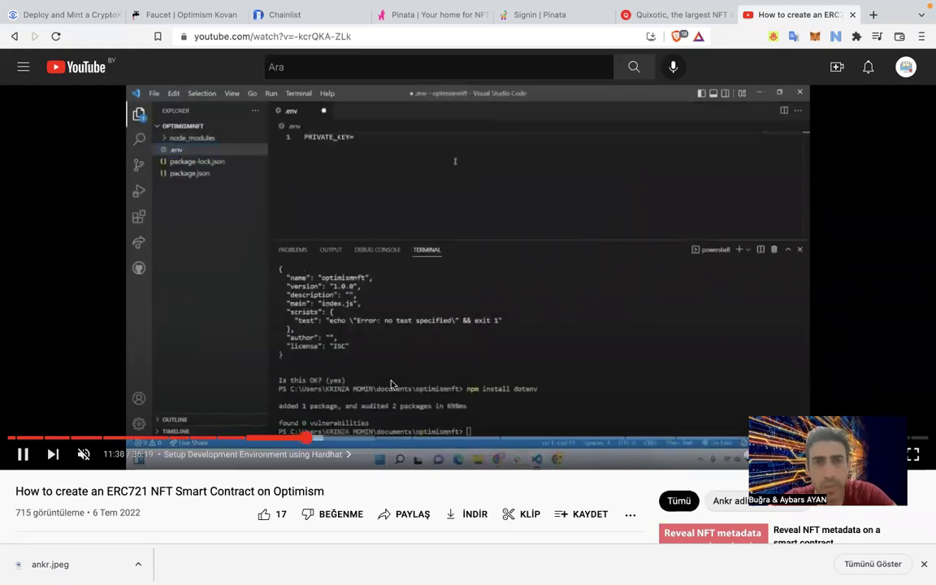
# Skip the video ahead to the Hardhat install and pause it at 13:00.
pyautogui.press('Right')
pyautogui.press('Right')
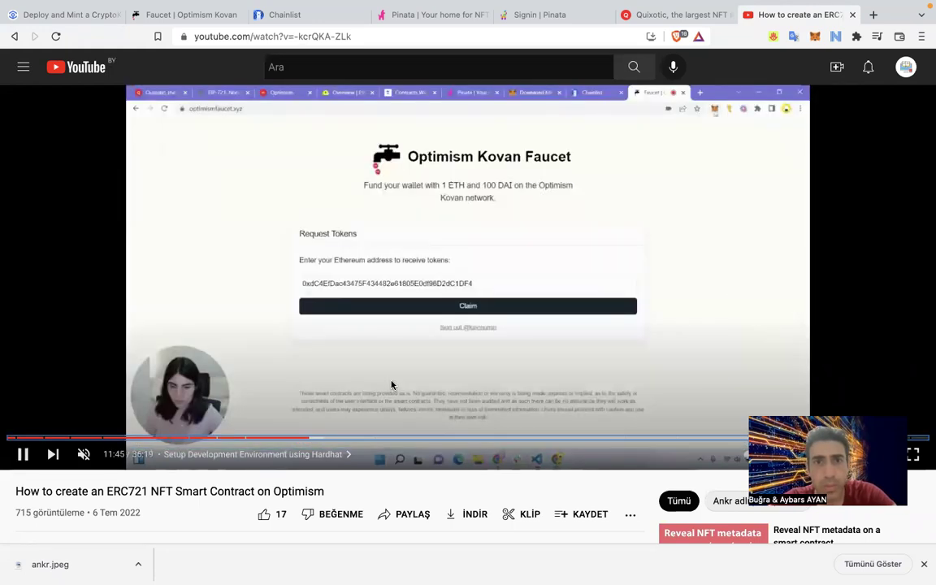
pyautogui.press('Right')
pyautogui.press('Right')
pyautogui.press('Right')
pyautogui.press('Right')
pyautogui.press('Right')
pyautogui.press('Right')
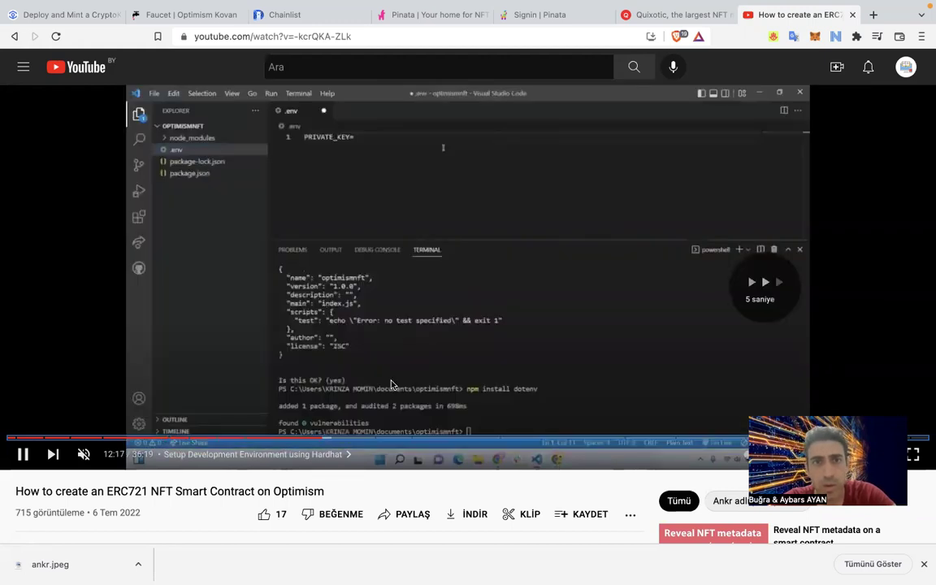
pyautogui.press('Right')
pyautogui.press('Right')
pyautogui.press('Right')
pyautogui.press('Right')
pyautogui.press('Right')
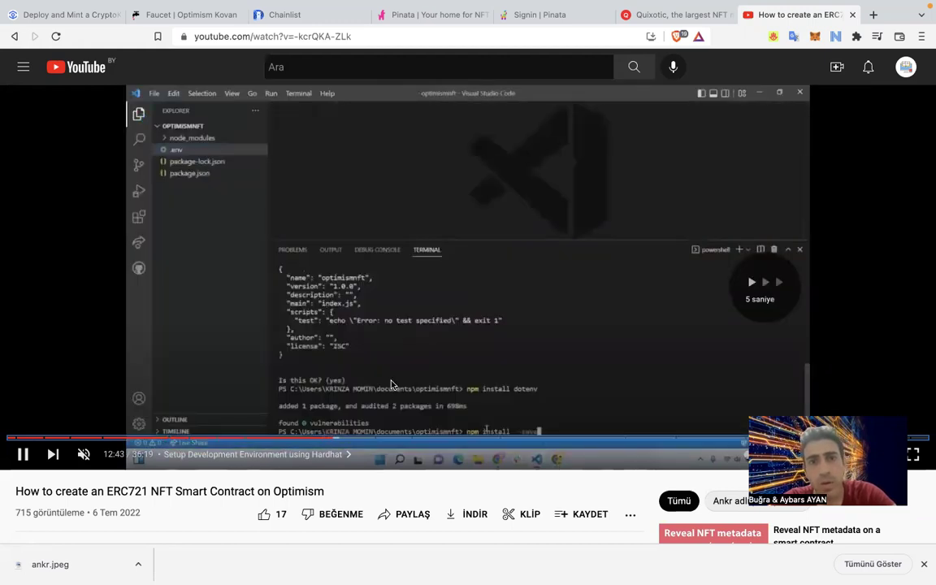
pyautogui.press('Right')
pyautogui.press('Right')
pyautogui.press('Right')
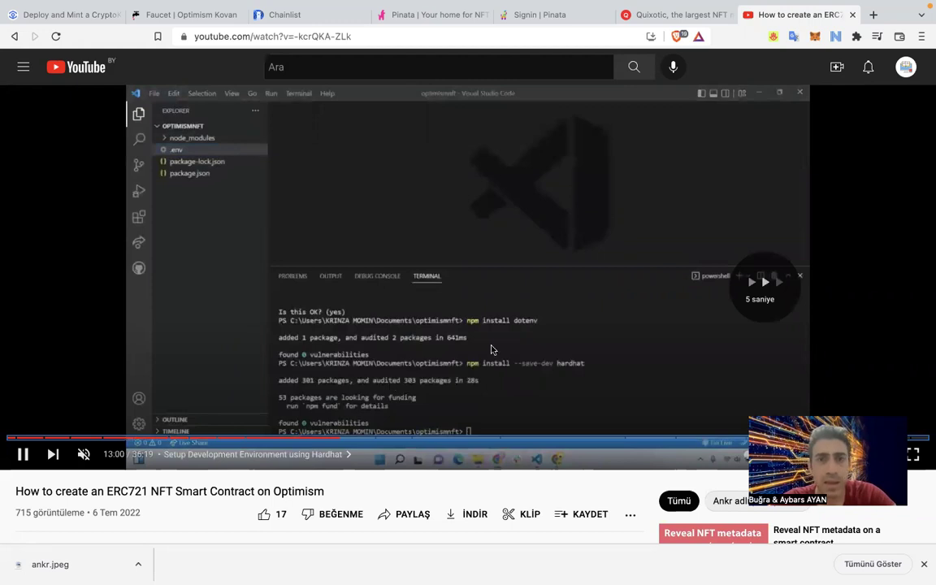
pyautogui.press('space')
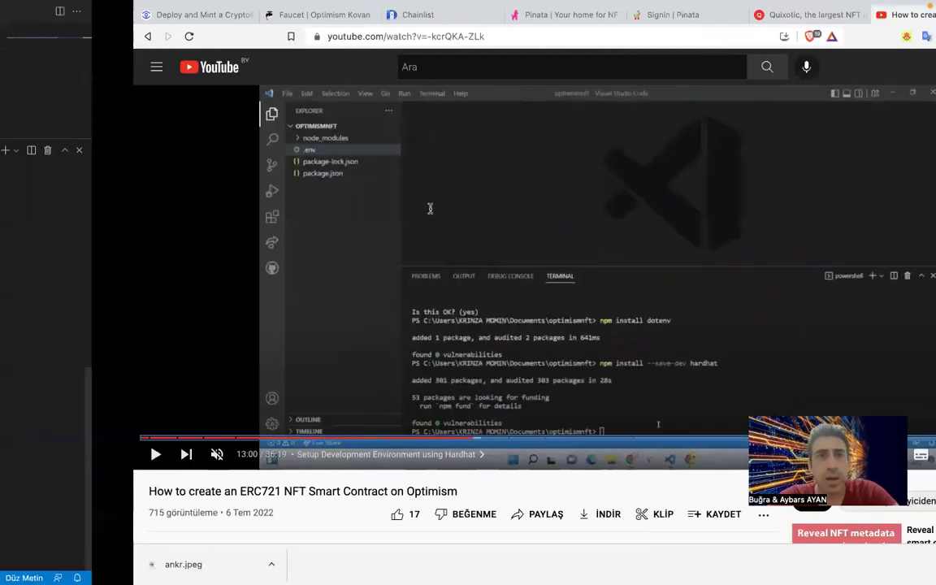
pyautogui.hotkey('ctrl', 'Left')
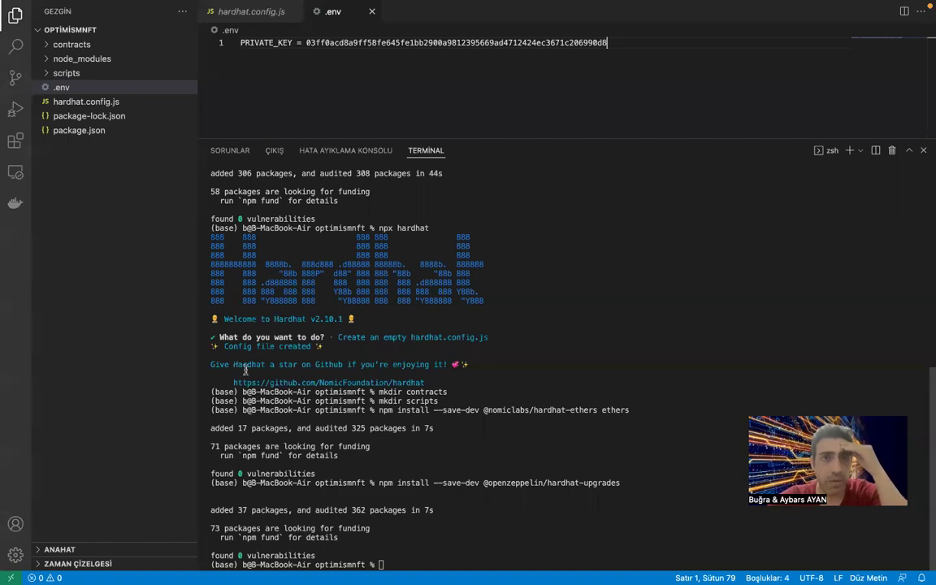
# Select and copy the Step 4 hardhat.config.js code block from the Deploy and Mint article.
pyautogui.hotkey('ctrl', 'Right')
pyautogui.click(70, 16)
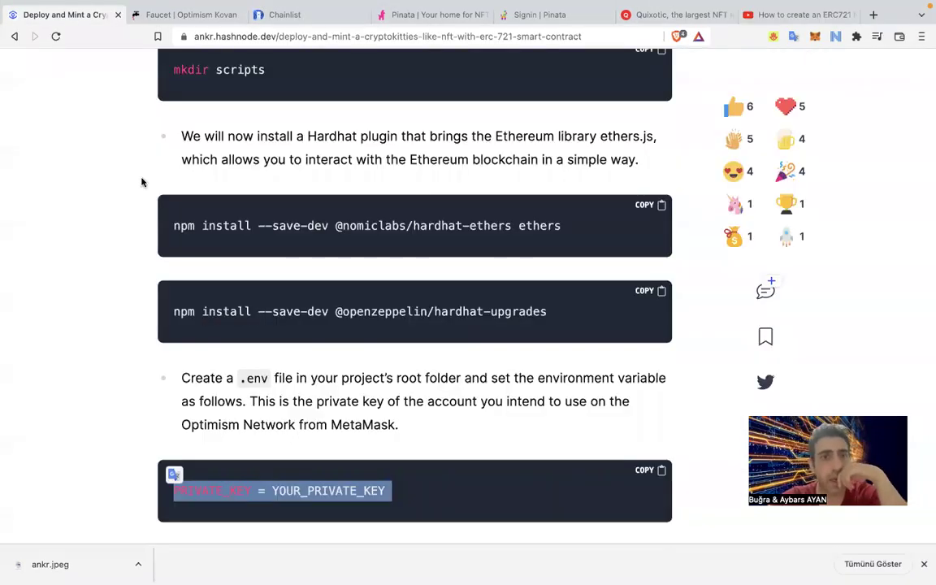
pyautogui.scroll(-2, 141, 182)
pyautogui.scroll(-5, 141, 182)
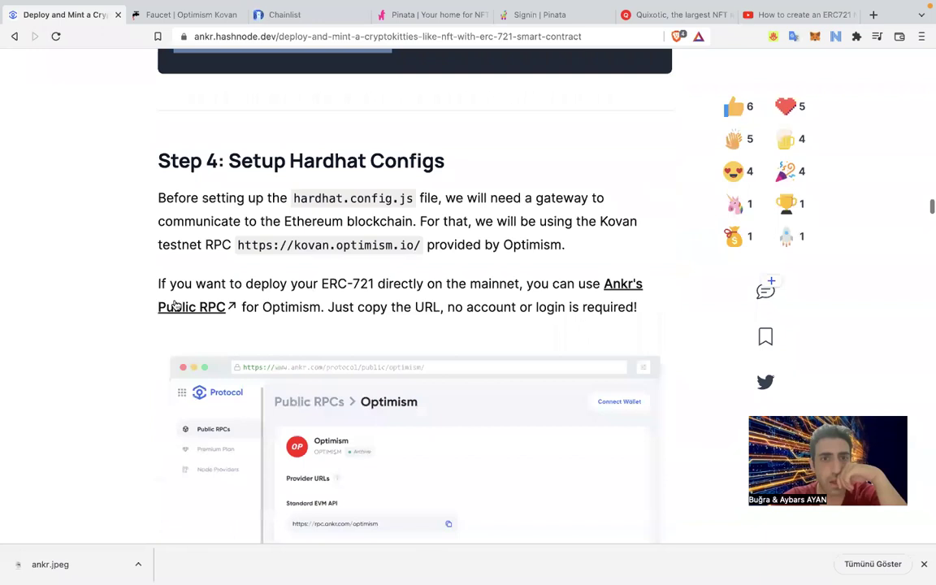
pyautogui.scroll(-1, 174, 304)
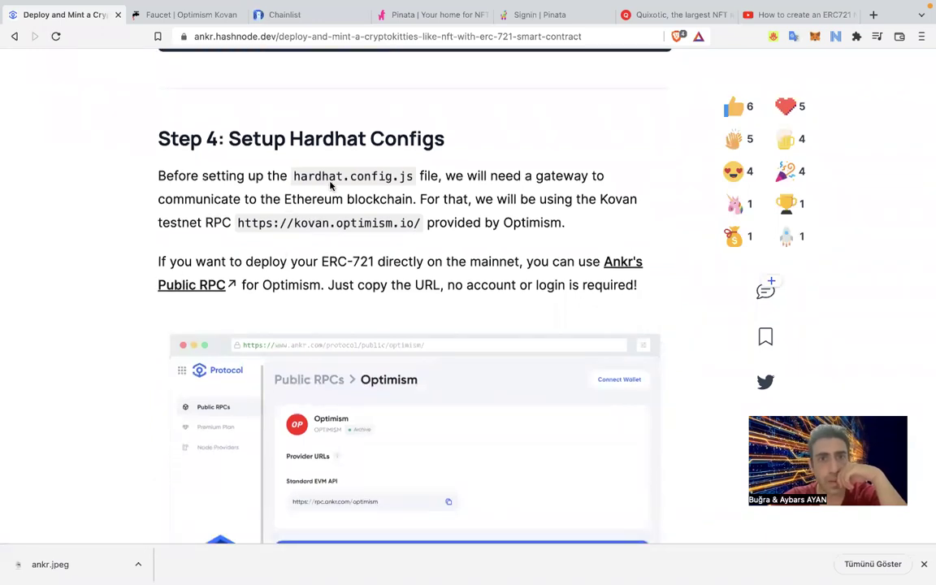
pyautogui.scroll(-5, 330, 185)
pyautogui.scroll(3, 330, 185)
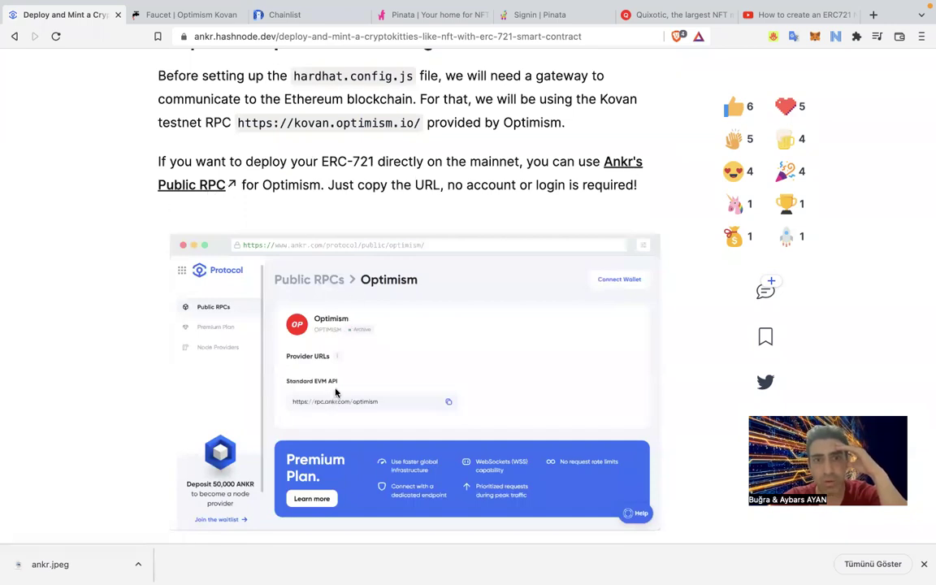
pyautogui.scroll(-1, 360, 386)
pyautogui.scroll(-5, 359, 388)
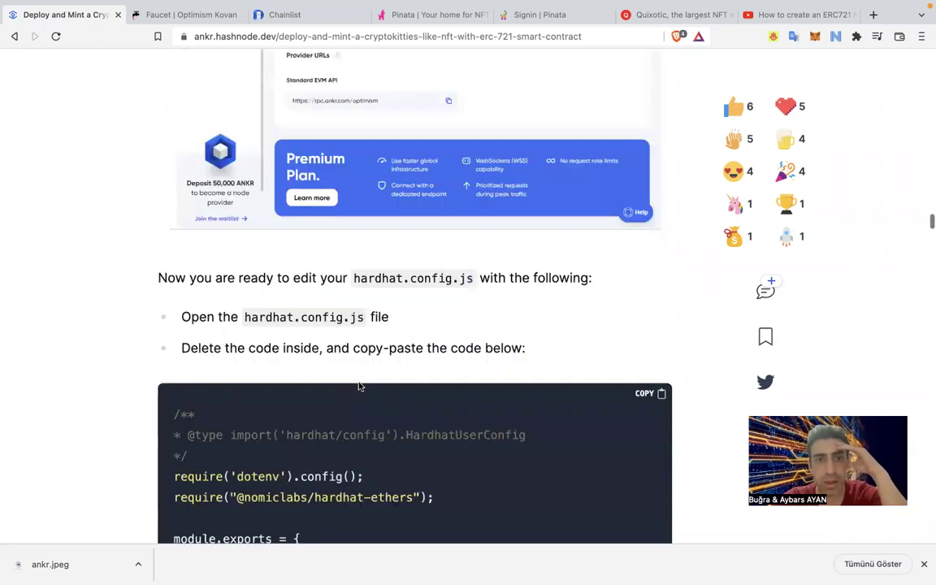
pyautogui.scroll(-1, 355, 217)
pyautogui.scroll(-1, 353, 218)
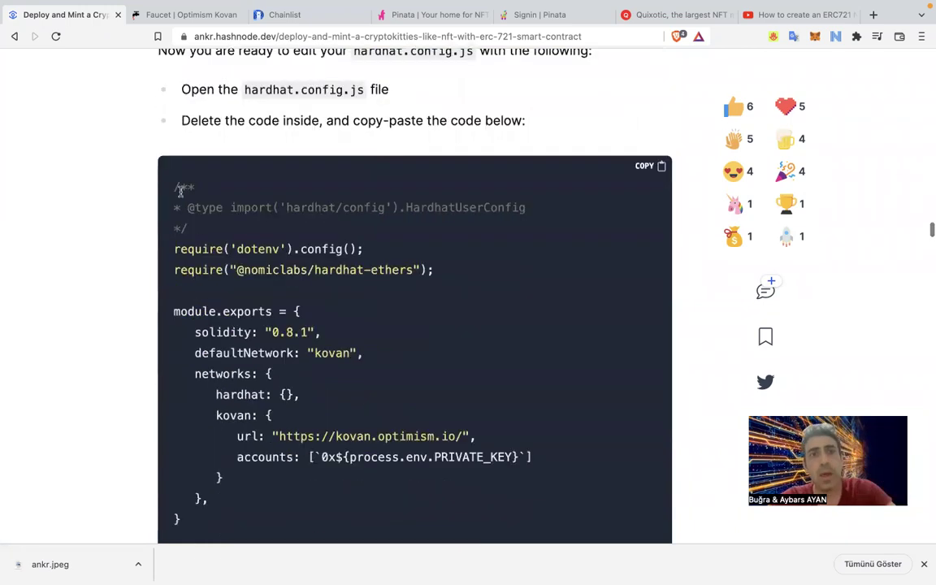
pyautogui.moveTo(175, 188); pyautogui.dragTo(228, 533)
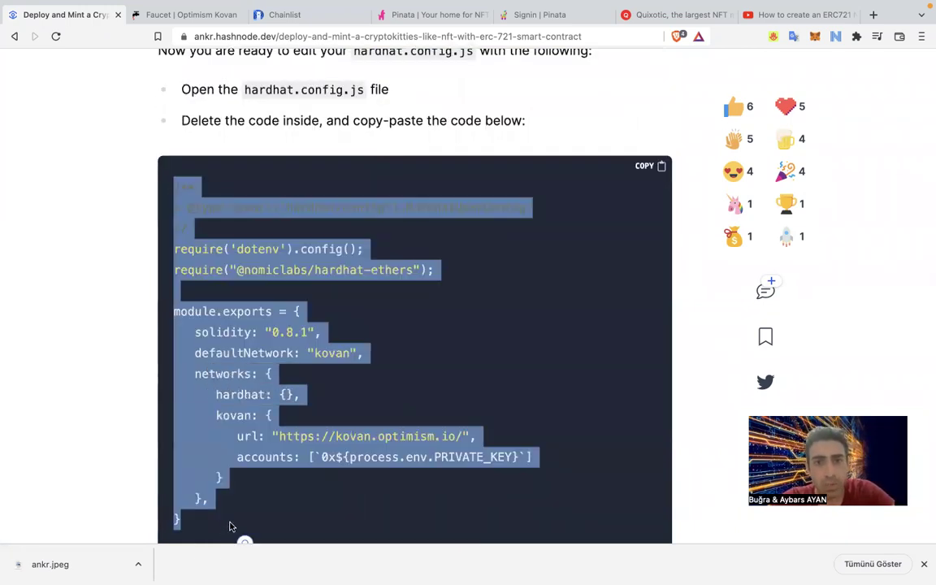
pyautogui.scroll(-1, 272, 372)
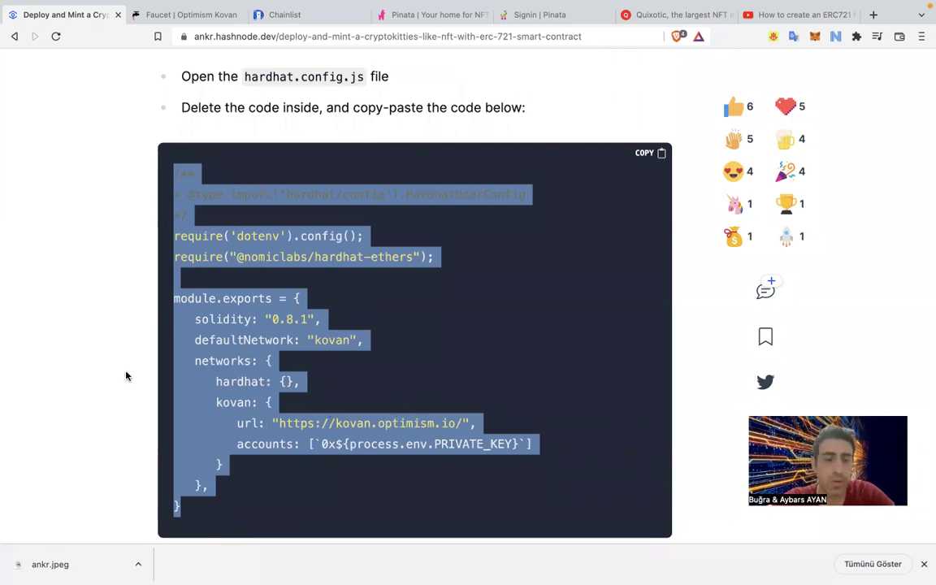
pyautogui.hotkey('ctrl', 'Left')
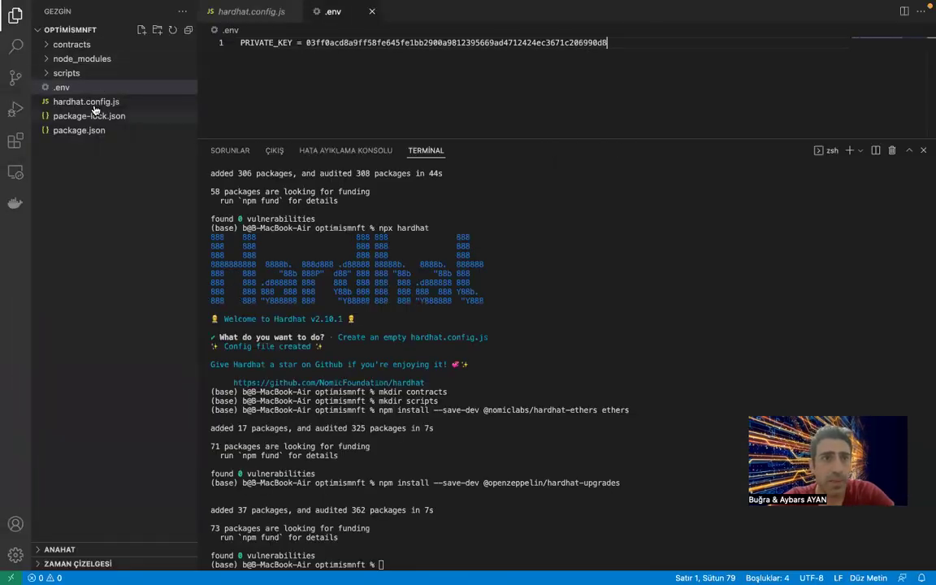
# Paste the article's config (solidity 0.8.1, kovan network) into hardhat.config.js and save it.
pyautogui.click(93, 106)
pyautogui.click(348, 119)
pyautogui.press('super+v')
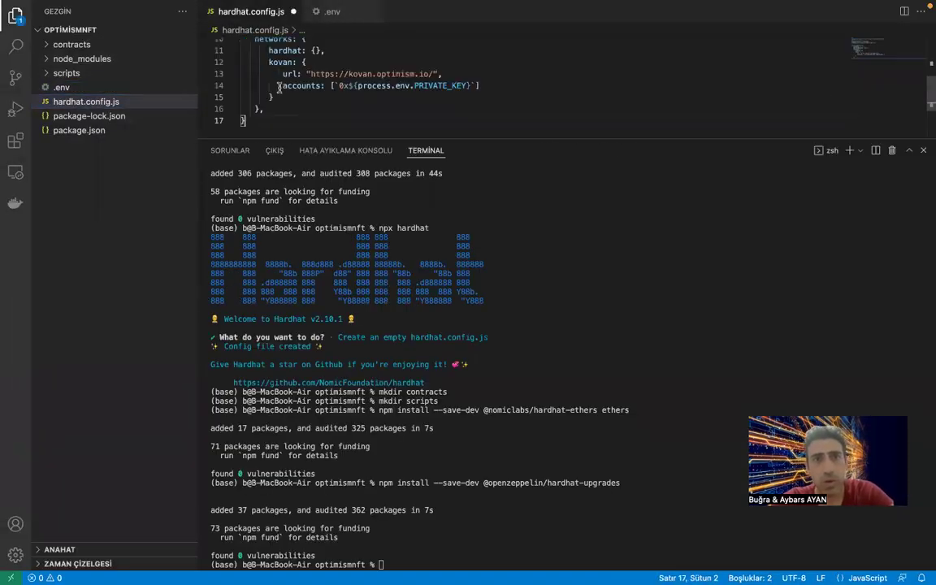
pyautogui.scroll(3, 348, 119)
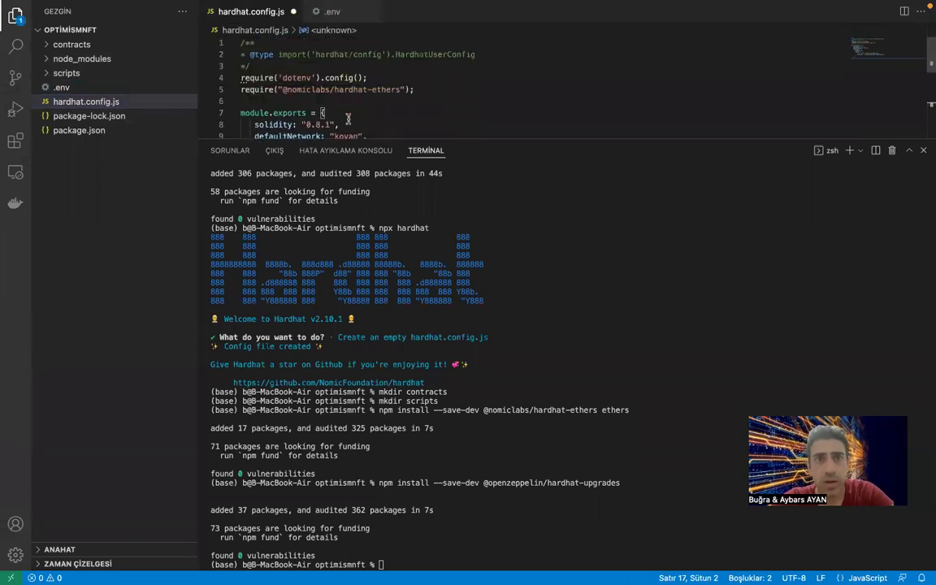
pyautogui.scroll(-3, 348, 120)
pyautogui.press('super+s')
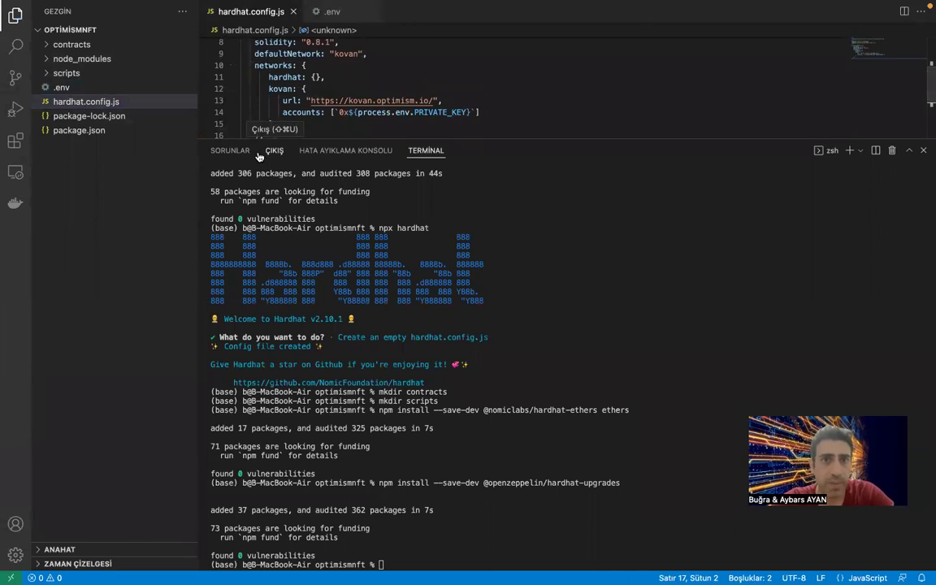
pyautogui.press('super+Tab')
pyautogui.scroll(-10, 297, 365)
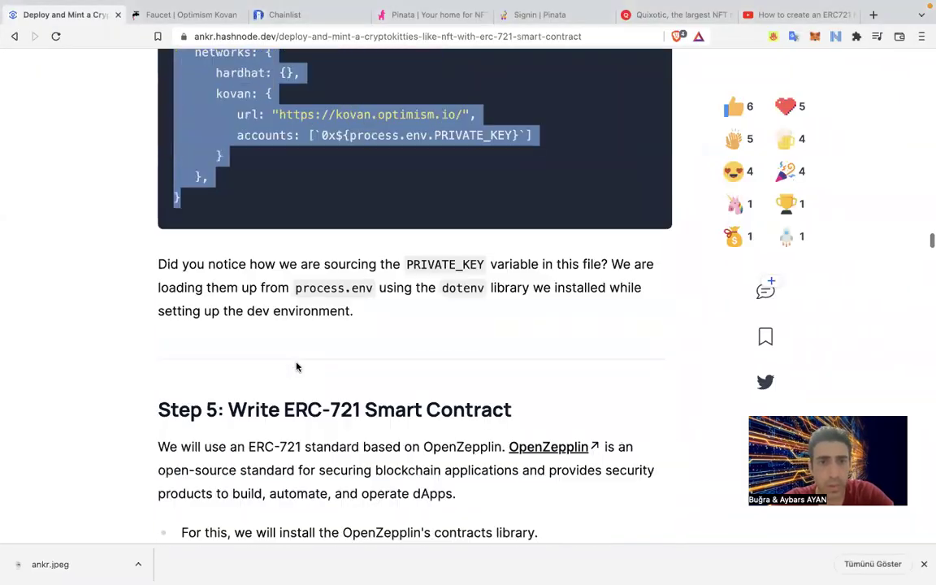
pyautogui.moveTo(420, 304); pyautogui.dragTo(175, 310)
pyautogui.press('super+c')
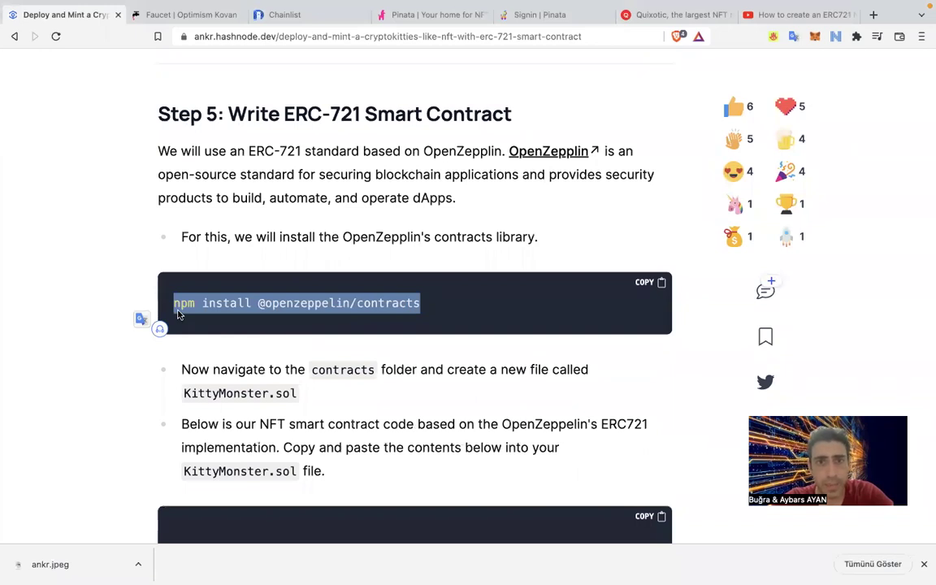
pyautogui.hotkey('ctrl', 'Left')
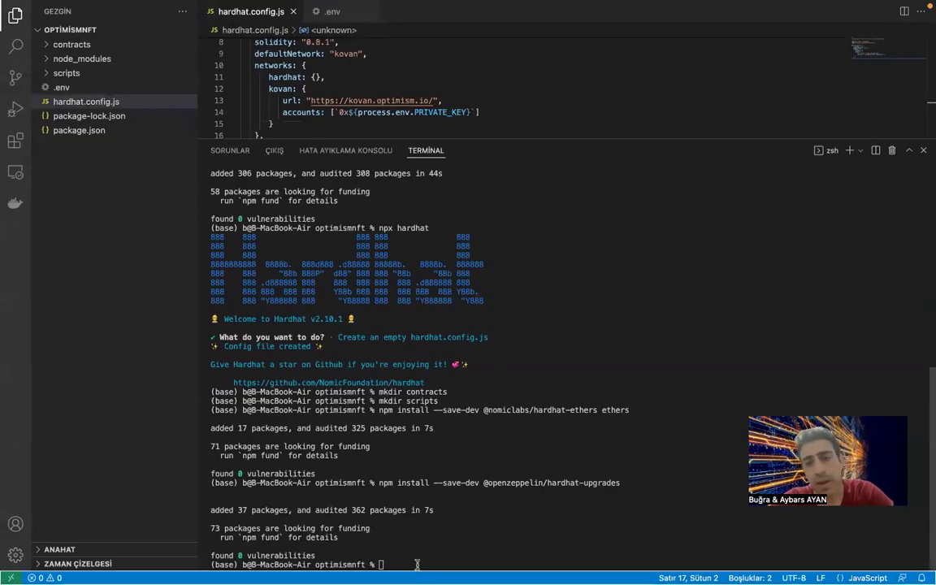
pyautogui.press('super+v')
pyautogui.press('Return')
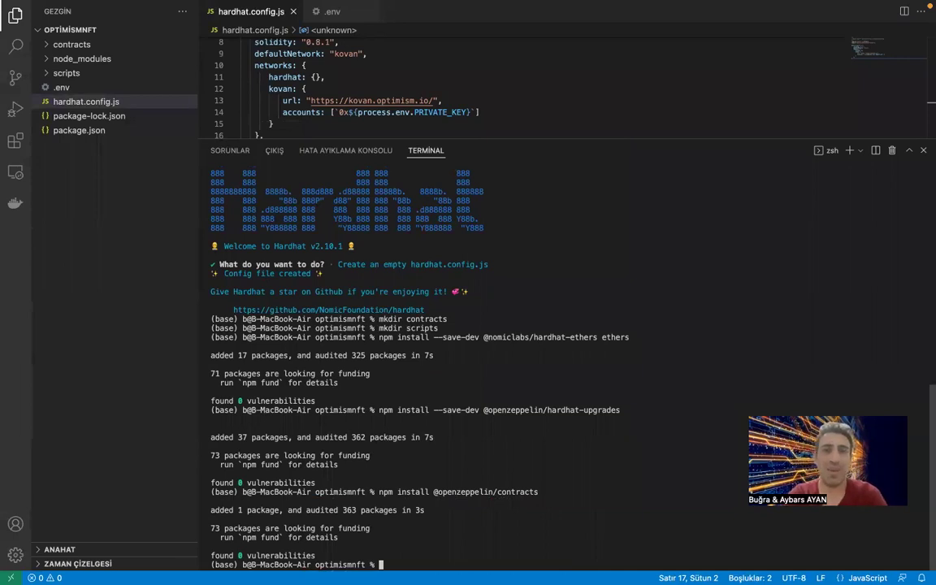
pyautogui.hotkey('ctrl', 'Left')
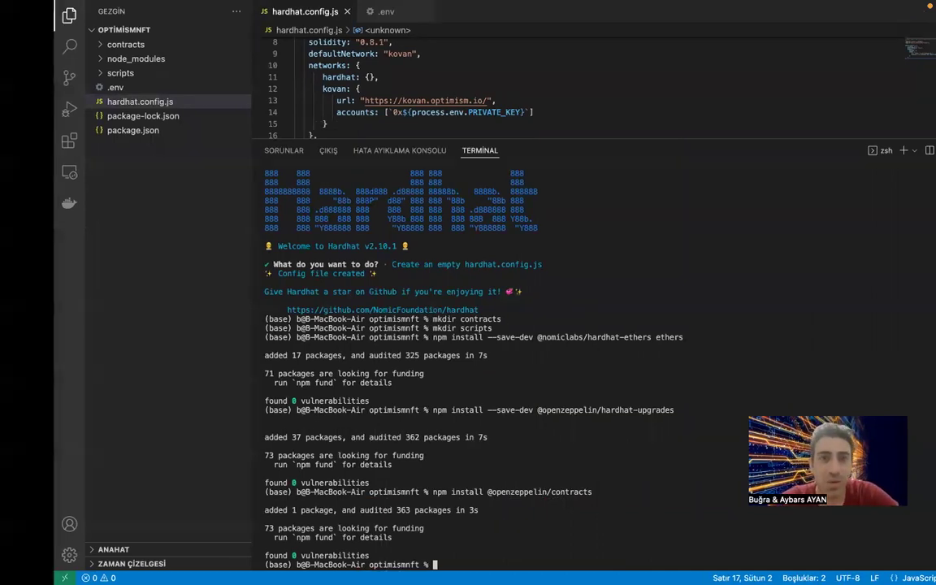
pyautogui.hotkey('ctrl', 'Right')
pyautogui.hotkey('ctrl', 'Right')
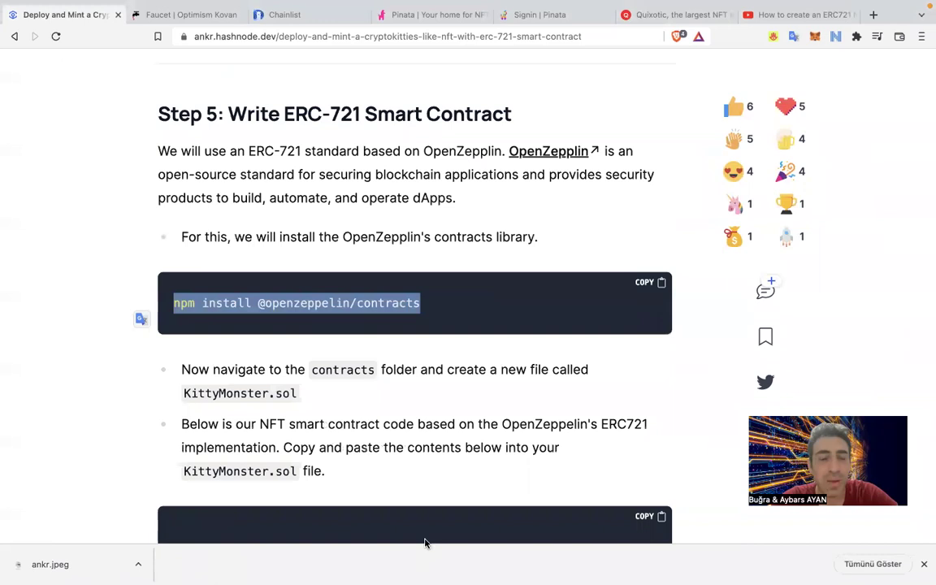
pyautogui.hotkey('ctrl', 'Left')
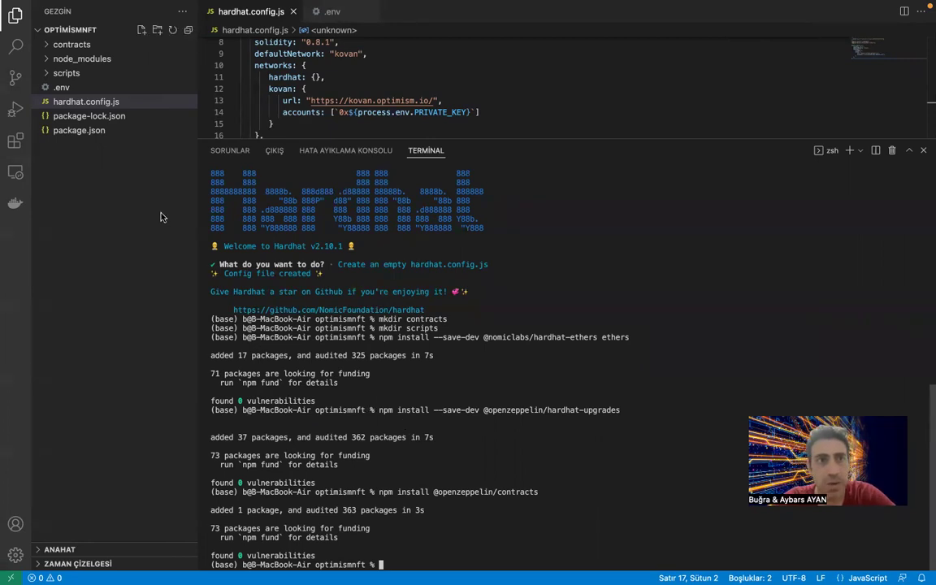
# Copy the file name KittyMonster.sol from the CryptoKitties NFT article.
pyautogui.click(49, 47)
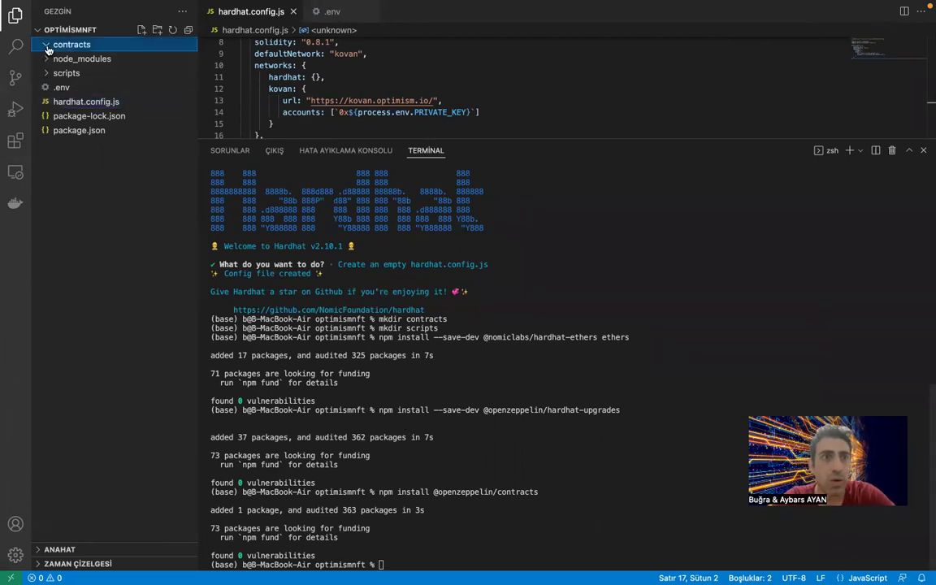
pyautogui.click(50, 62)
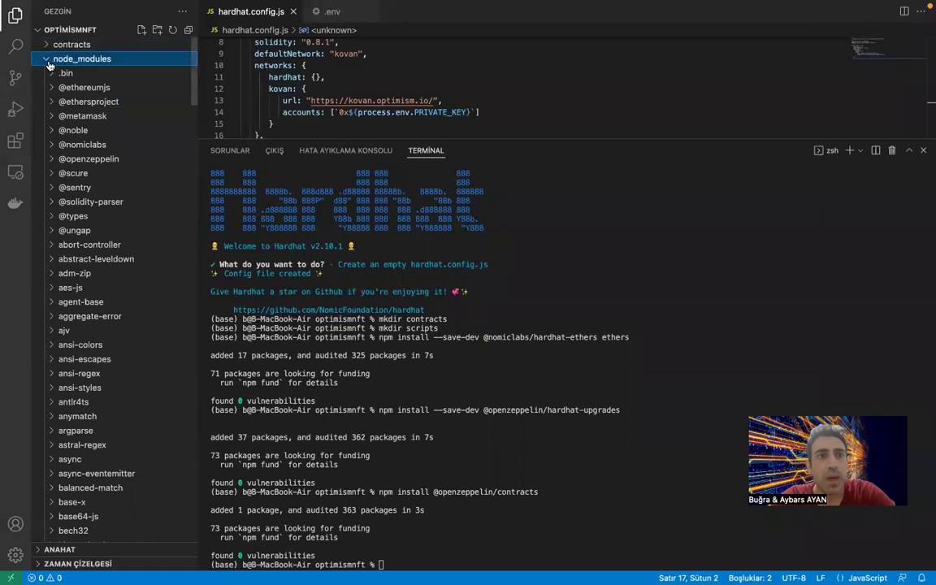
pyautogui.click(49, 63)
pyautogui.hotkey('ctrl', 'Left')
pyautogui.hotkey('ctrl', 'Right')
pyautogui.hotkey('ctrl', 'Right')
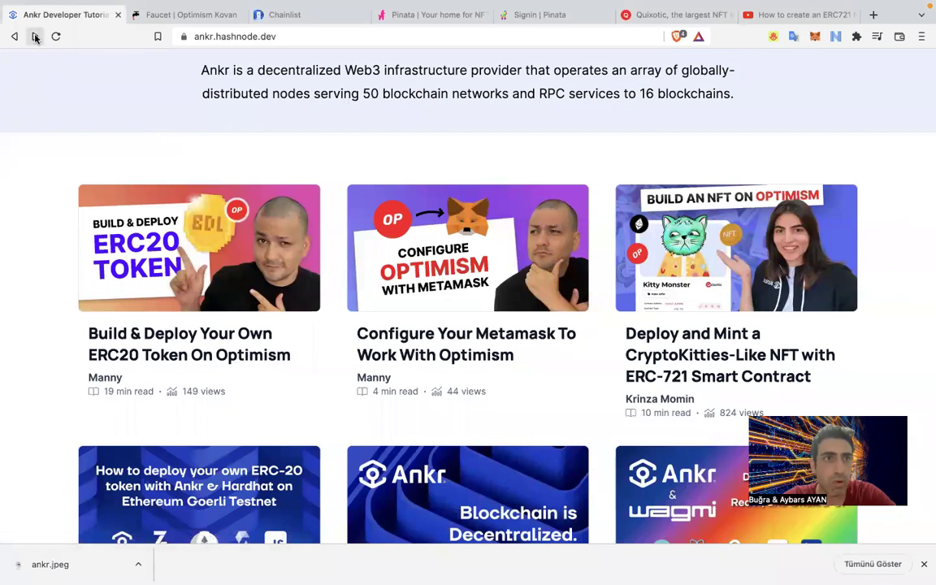
pyautogui.click(35, 35)
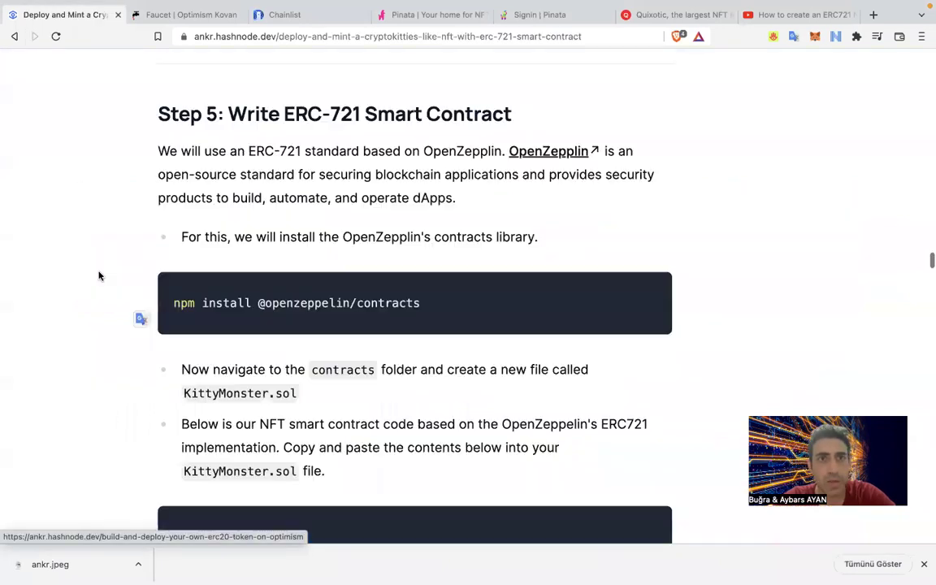
pyautogui.scroll(-5, 99, 276)
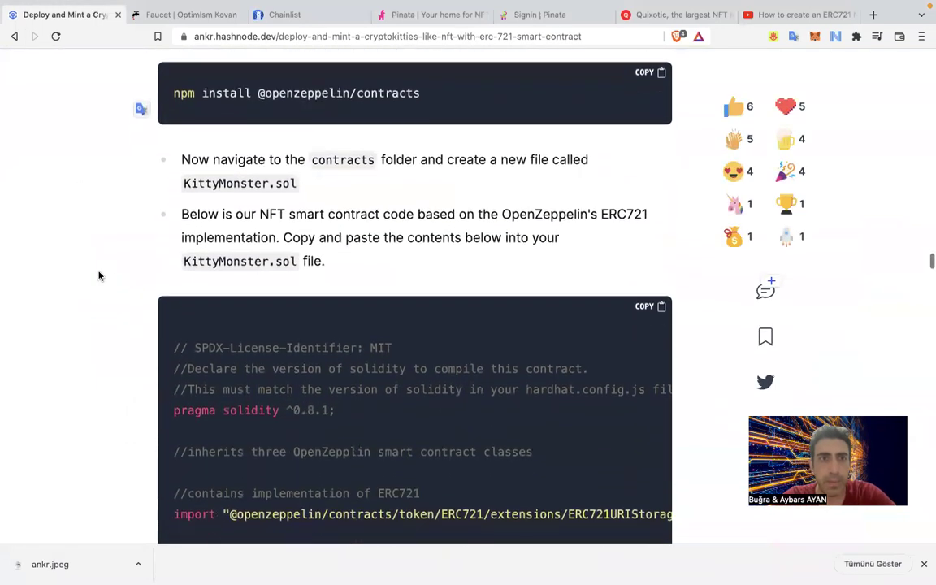
pyautogui.scroll(-3, 99, 276)
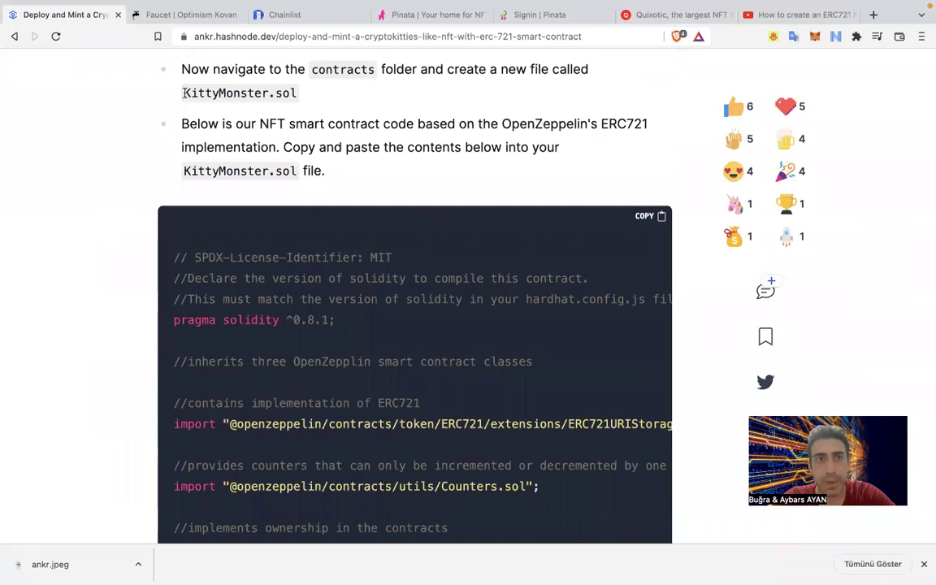
pyautogui.moveTo(185, 174); pyautogui.dragTo(297, 175)
pyautogui.press('super+c')
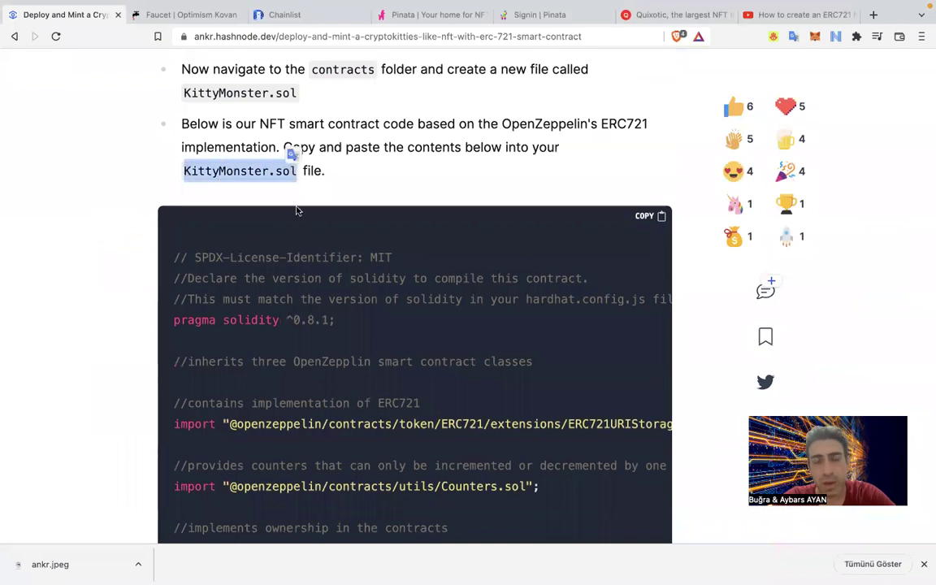
pyautogui.scroll(1, 259, 244)
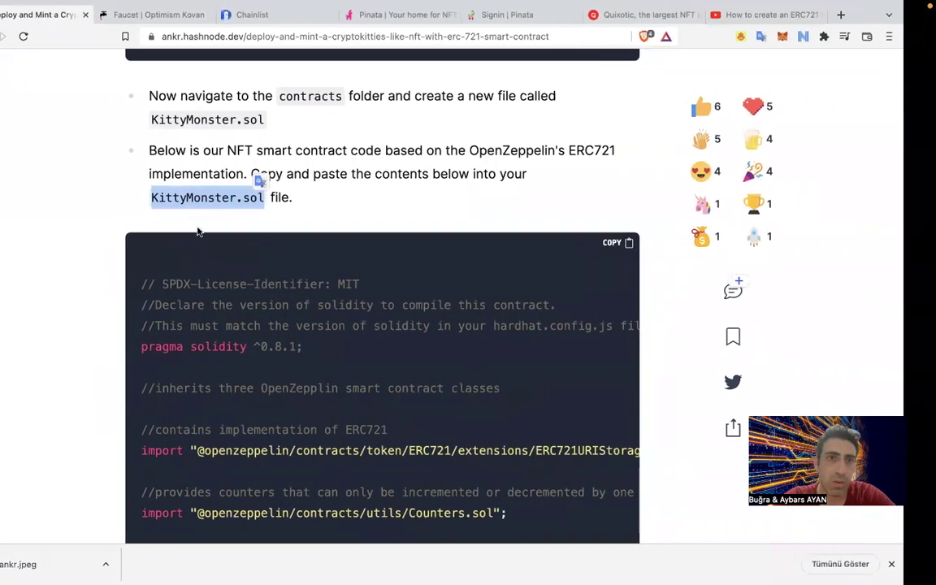
# Create a new KittyMonster.sol file inside the contracts folder.
pyautogui.hotkey('ctrl', 'Left')
pyautogui.click(80, 46)
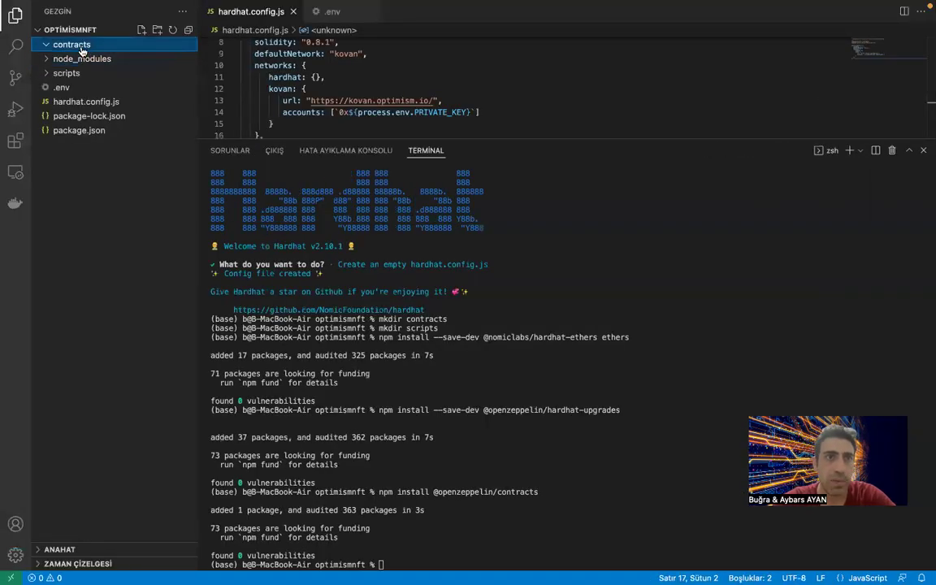
pyautogui.click(141, 29)
pyautogui.press('super+v')
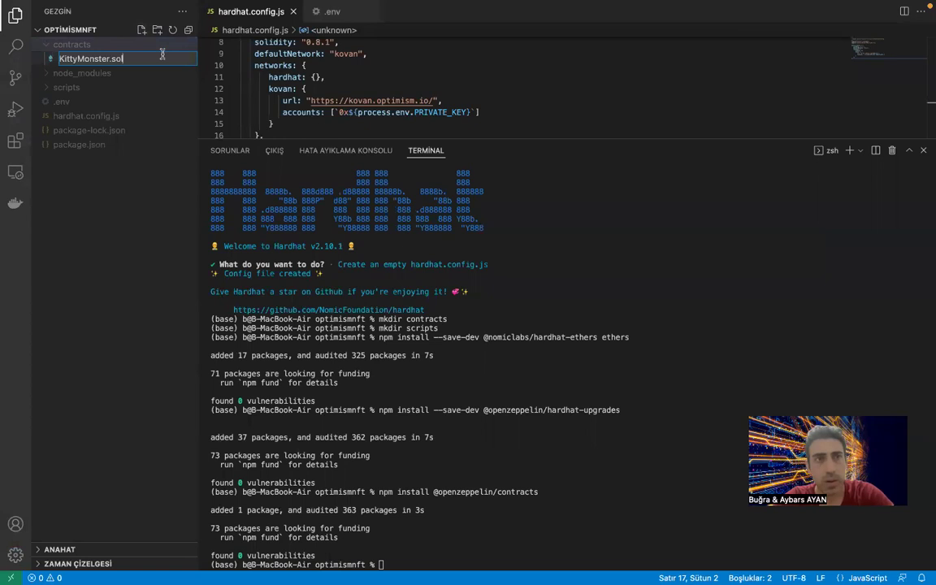
pyautogui.press('Return')
pyautogui.hotkey('ctrl', 'Right')
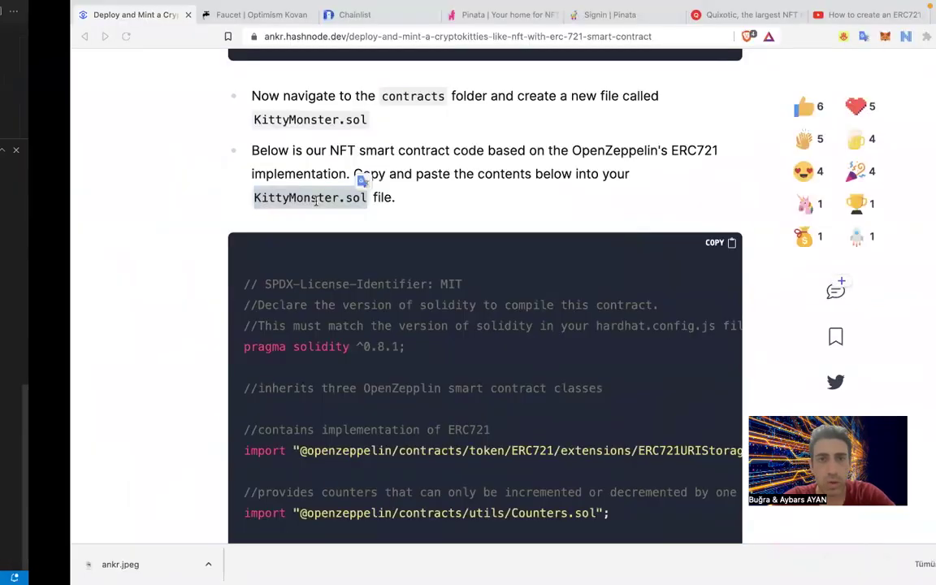
# Copy the full KittyMonster ERC721 contract with the code block's COPY button.
pyautogui.moveTo(166, 282); pyautogui.dragTo(325, 484)
pyautogui.click(303, 501)
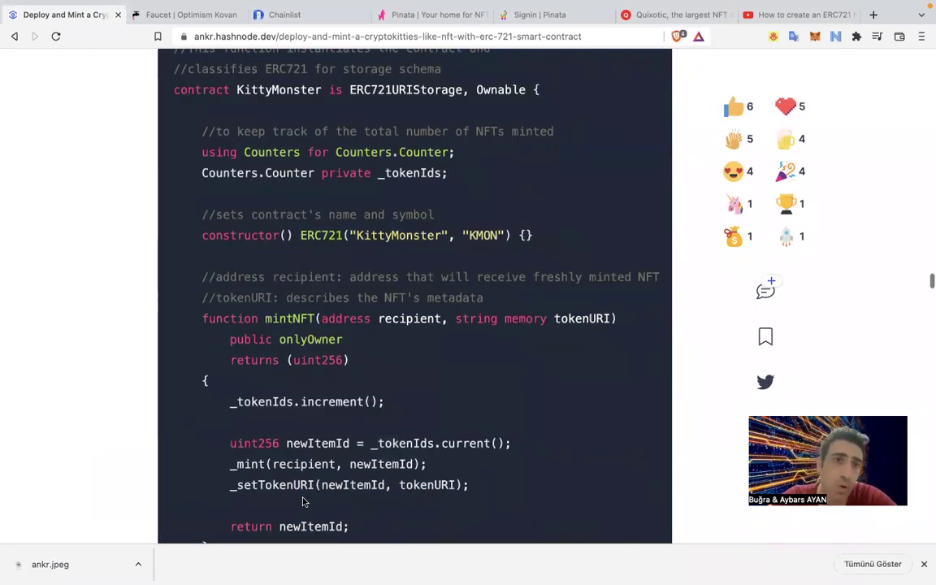
pyautogui.scroll(10, 303, 501)
pyautogui.moveTo(174, 271); pyautogui.dragTo(206, 265)
pyautogui.scroll(-5, 201, 408)
pyautogui.scroll(1, 205, 259)
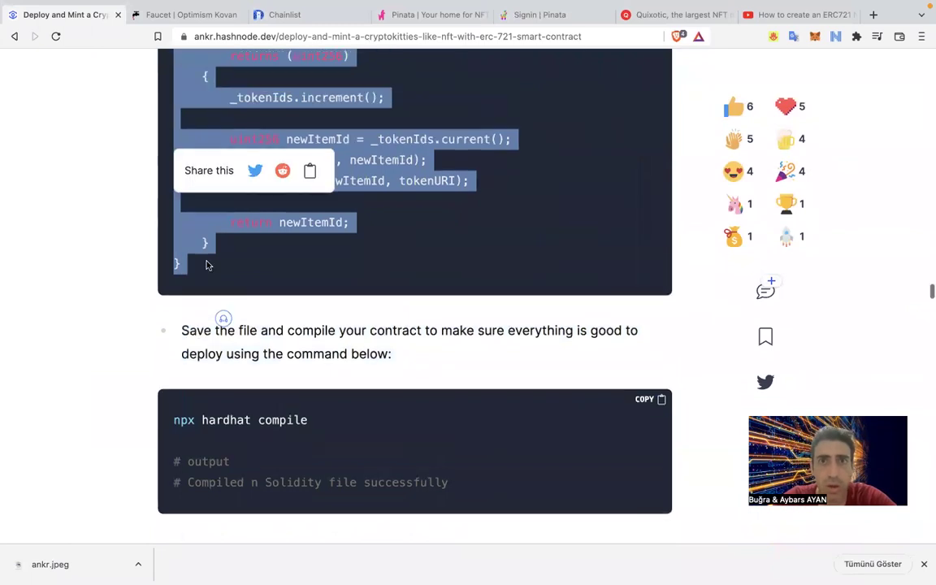
pyautogui.scroll(15, 463, 321)
pyautogui.click(660, 143)
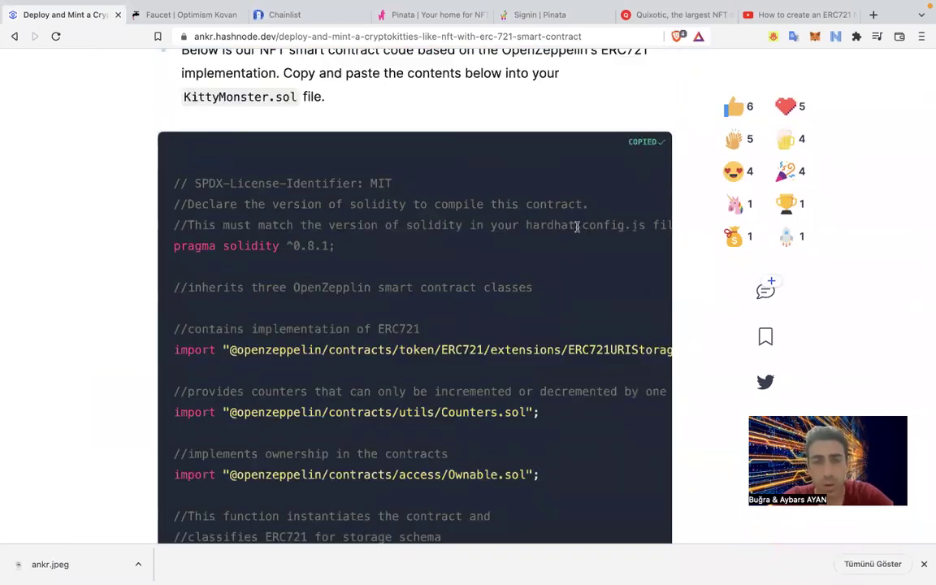
pyautogui.hotkey('ctrl', 'Left')
# Paste the 44-line contract into KittyMonster.sol, save it, and confirm Problems shows no errors.
pyautogui.press('super+v')
pyautogui.scroll(5, 328, 73)
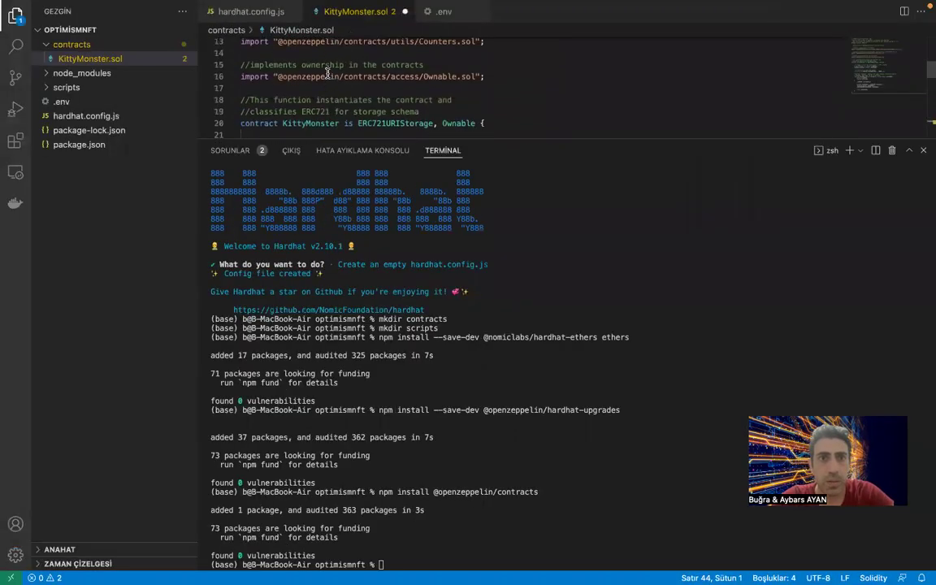
pyautogui.scroll(-1, 327, 73)
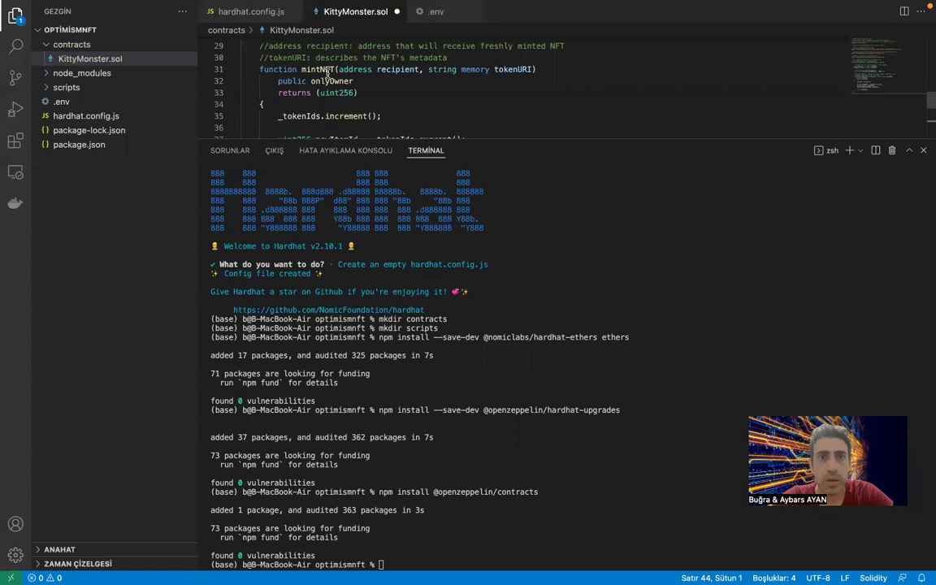
pyautogui.scroll(-3, 327, 73)
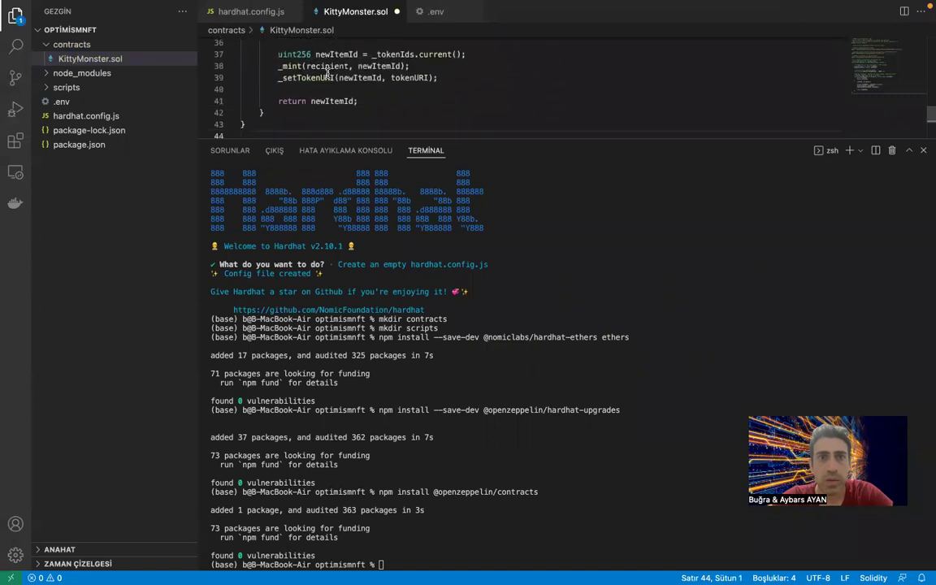
pyautogui.press('super+s')
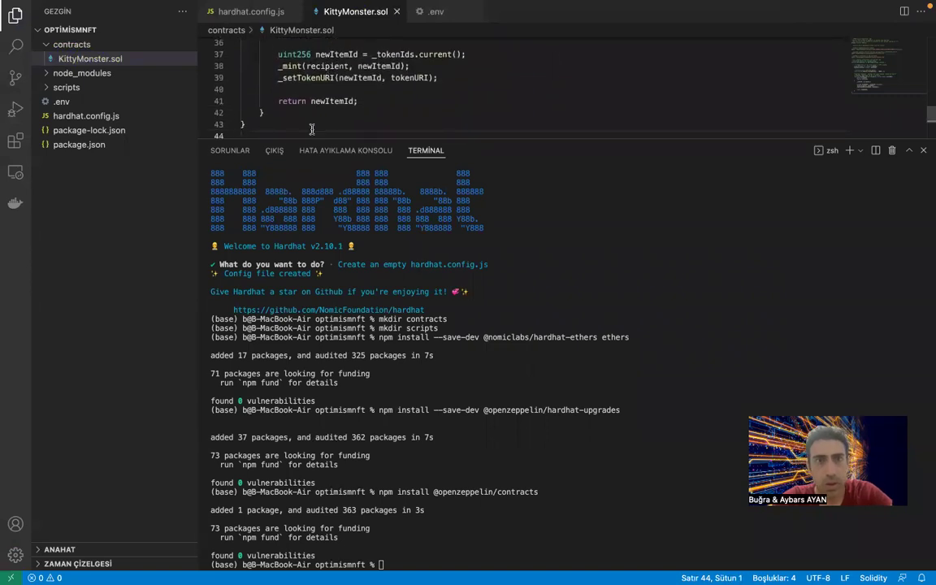
pyautogui.click(221, 151)
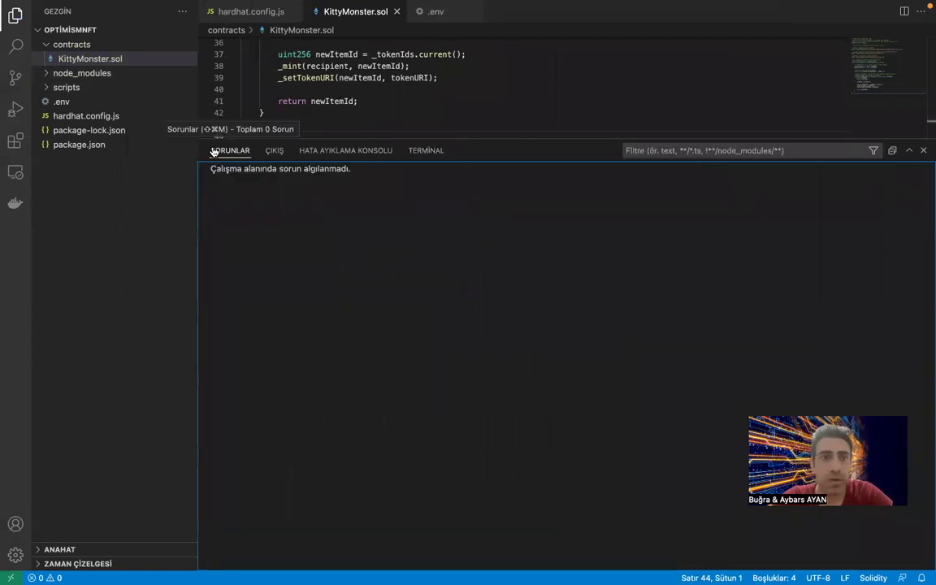
pyautogui.click(426, 151)
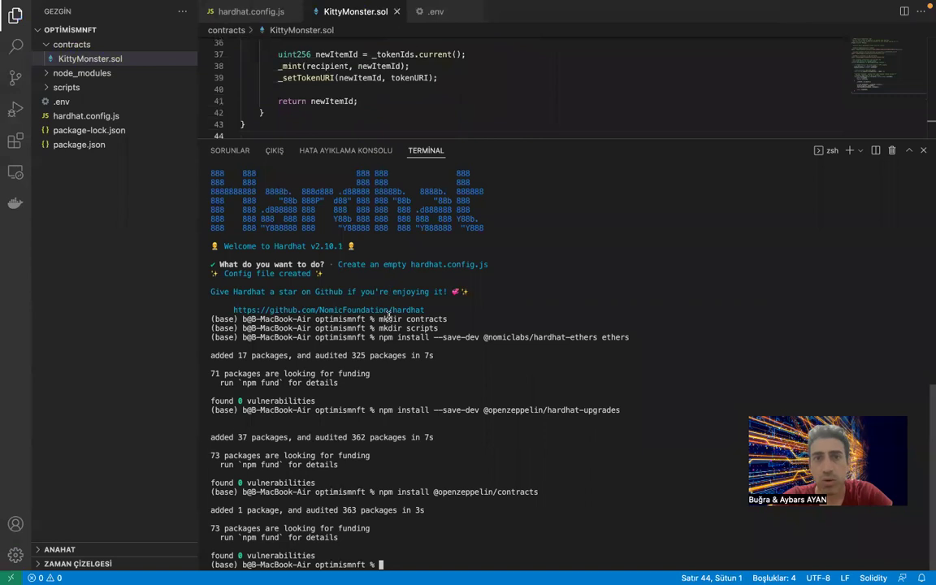
pyautogui.press('super+Tab')
# Find and highlight 'npx hardhat compile' at the article's compile step.
pyautogui.scroll(-15, 305, 417)
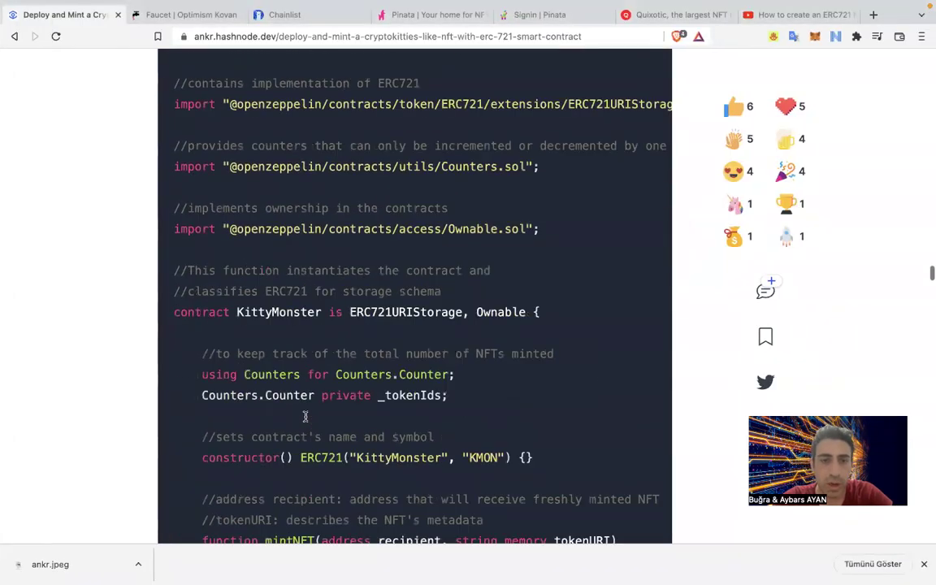
pyautogui.scroll(3, 305, 417)
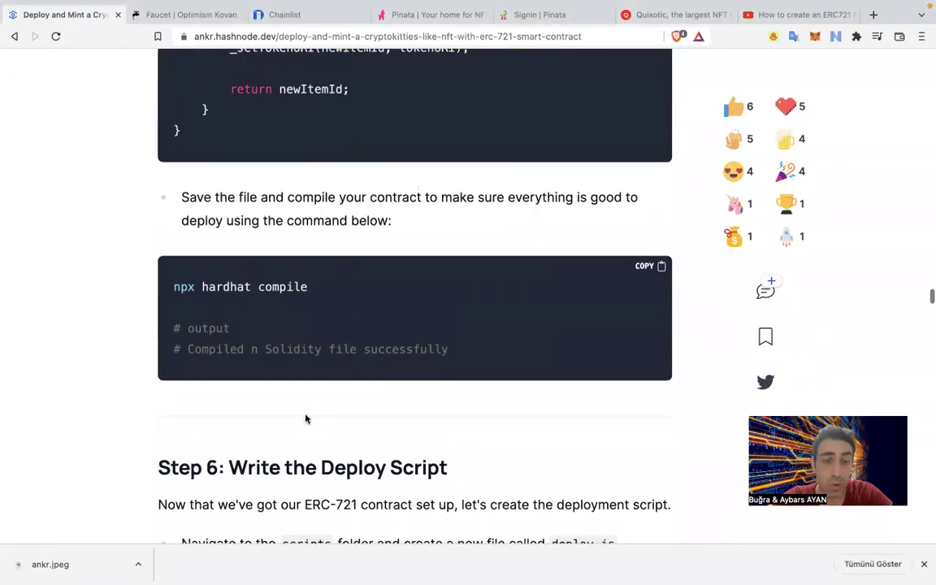
pyautogui.moveTo(309, 288); pyautogui.dragTo(173, 283)
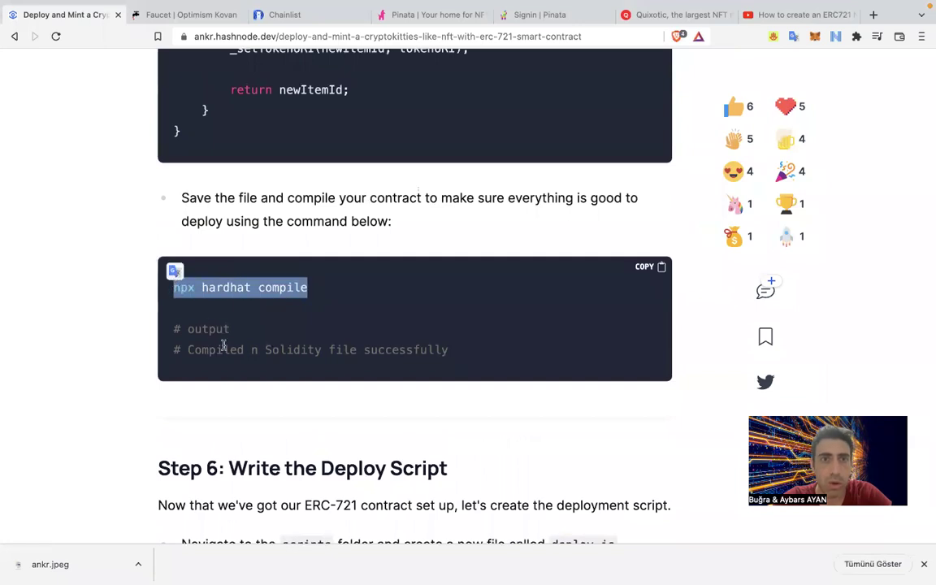
pyautogui.scroll(10, 128, 312)
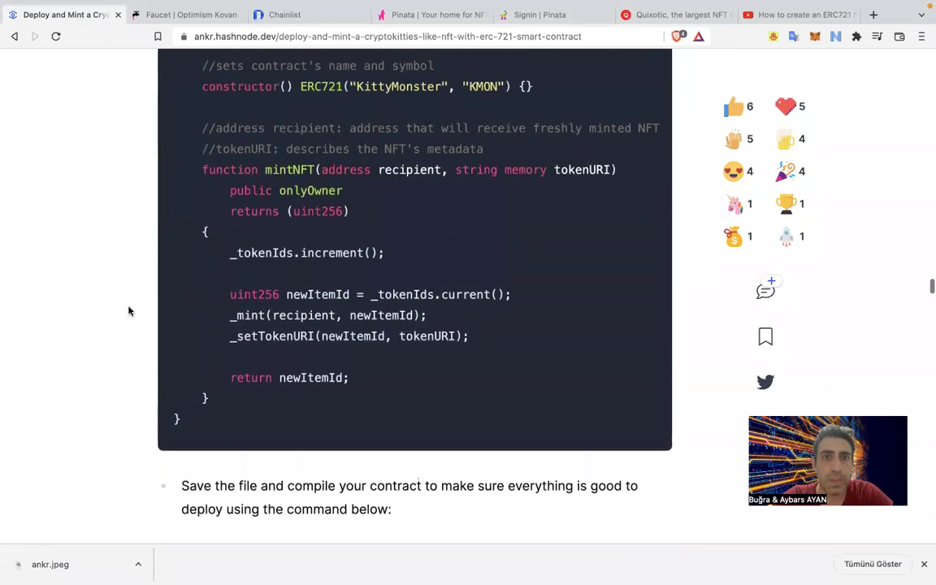
pyautogui.scroll(-12, 128, 311)
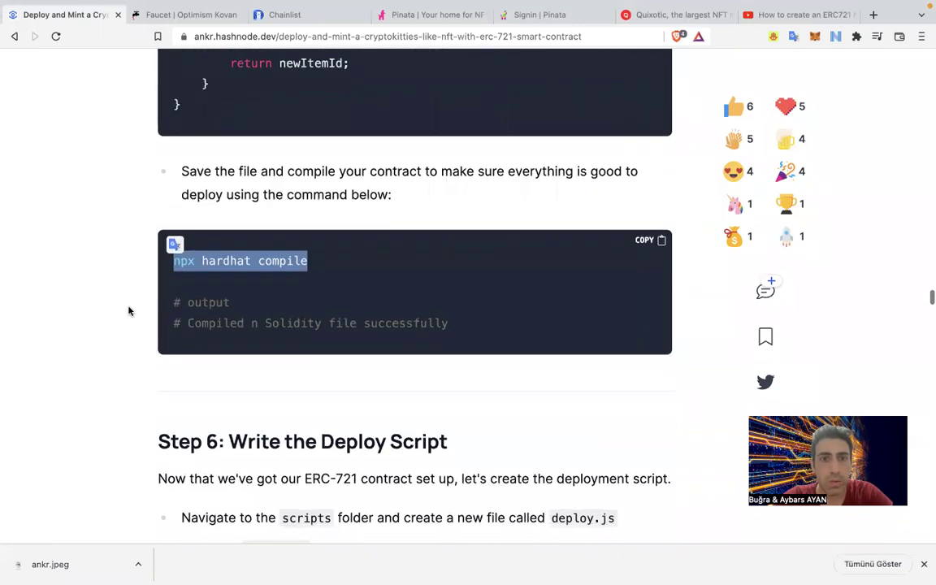
pyautogui.hotkey('ctrl', 'Left')
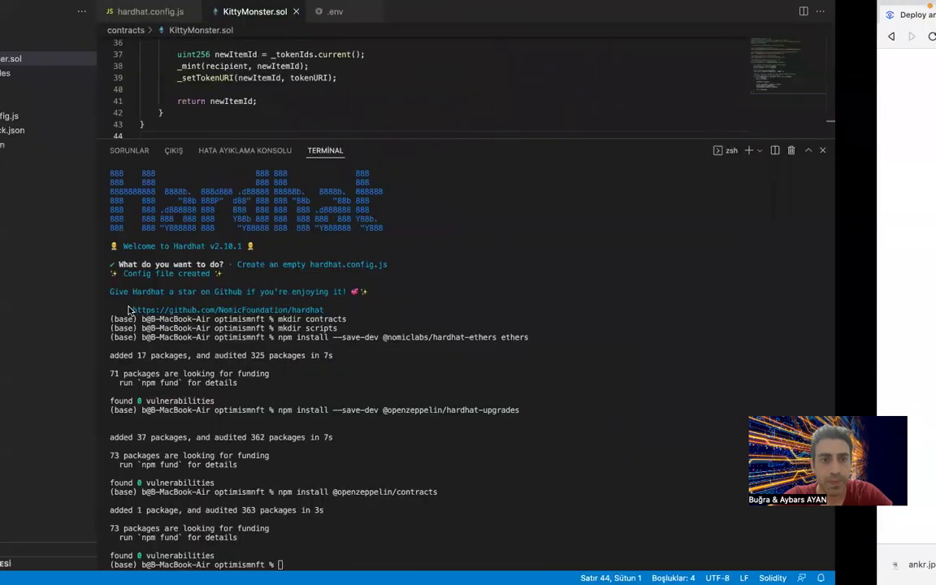
# Run npx hardhat compile, successfully building all 13 Solidity files.
pyautogui.press('super+v')
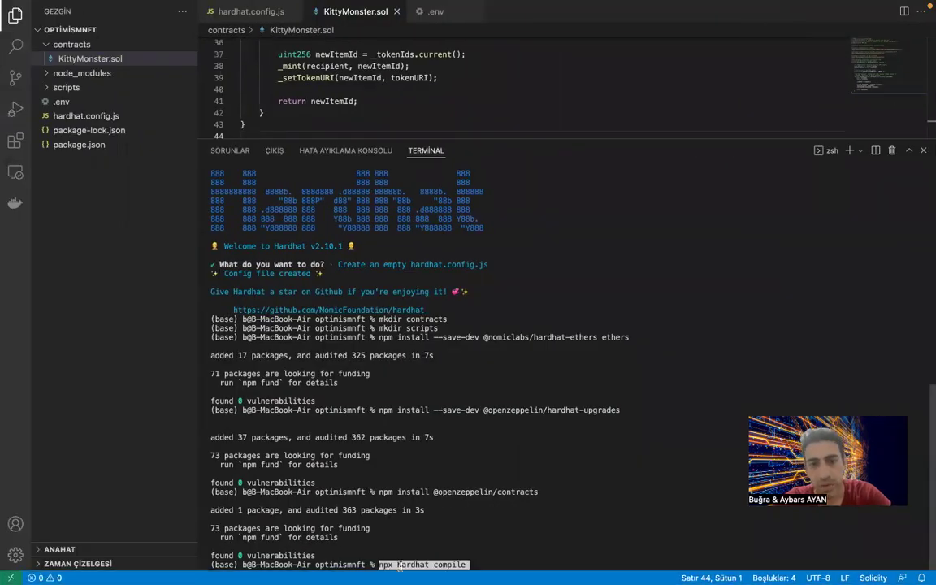
pyautogui.press('Return')
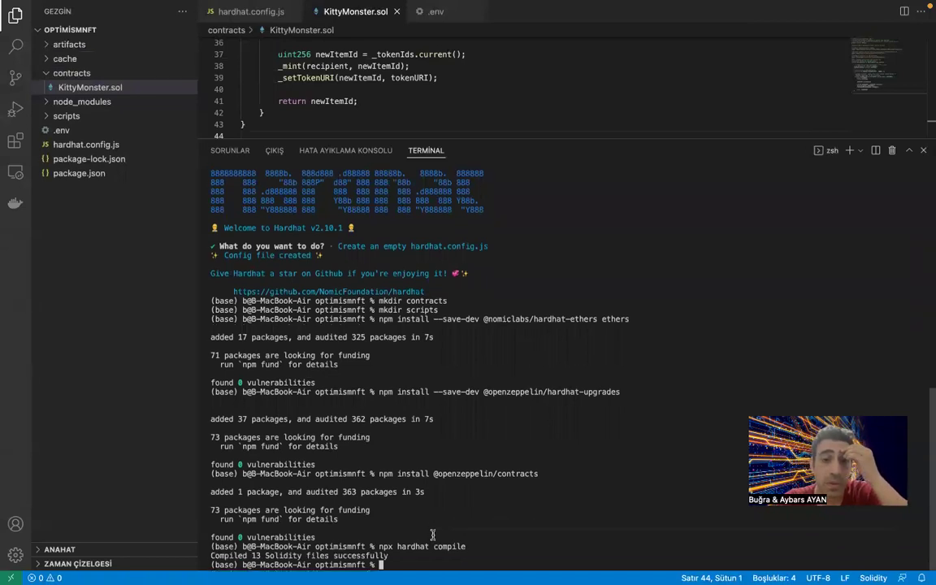
pyautogui.hotkey('ctrl', 'Left')
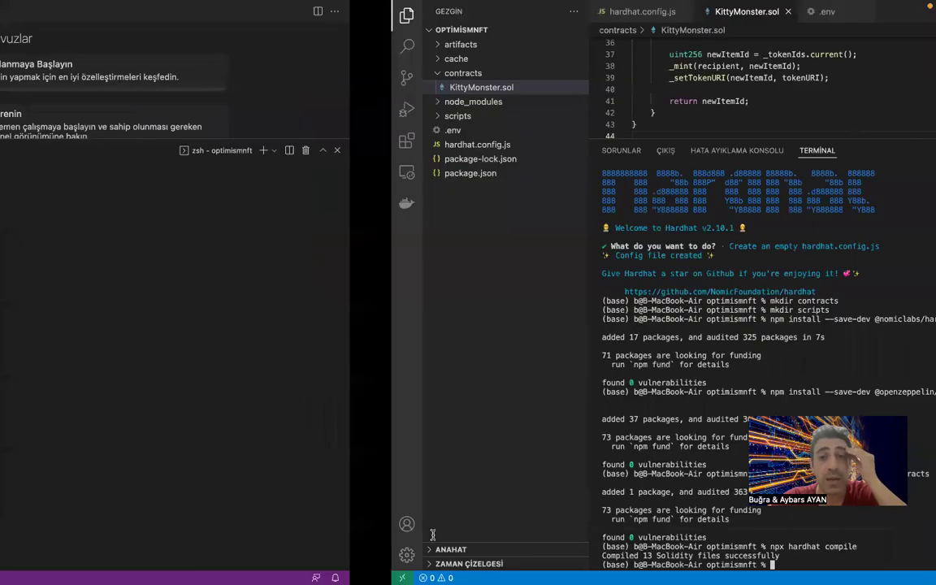
pyautogui.hotkey('ctrl', 'Right')
pyautogui.hotkey('ctrl', 'Right')
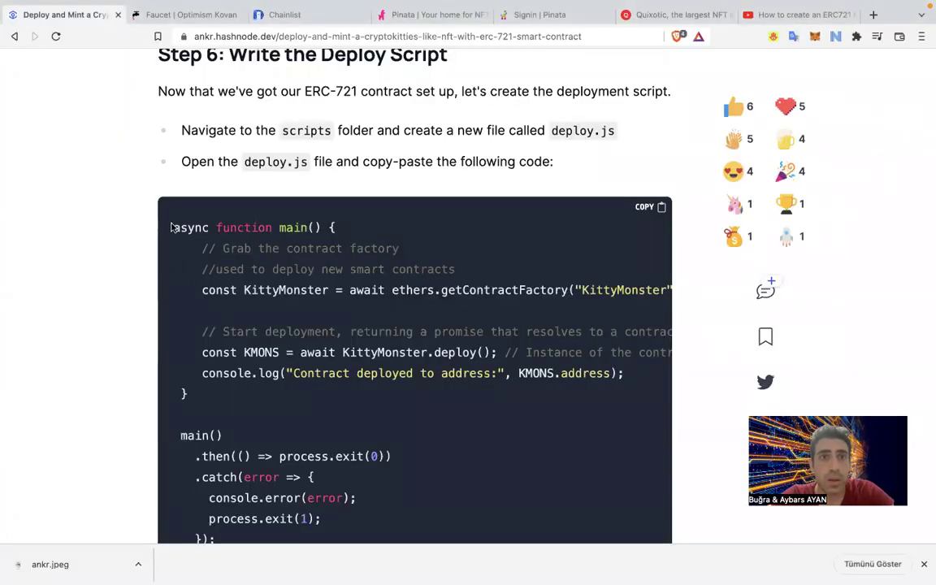
# Select and copy the Step 6 deploy script code from the article.
pyautogui.moveTo(173, 228); pyautogui.dragTo(300, 293)
pyautogui.scroll(3, 243, 309)
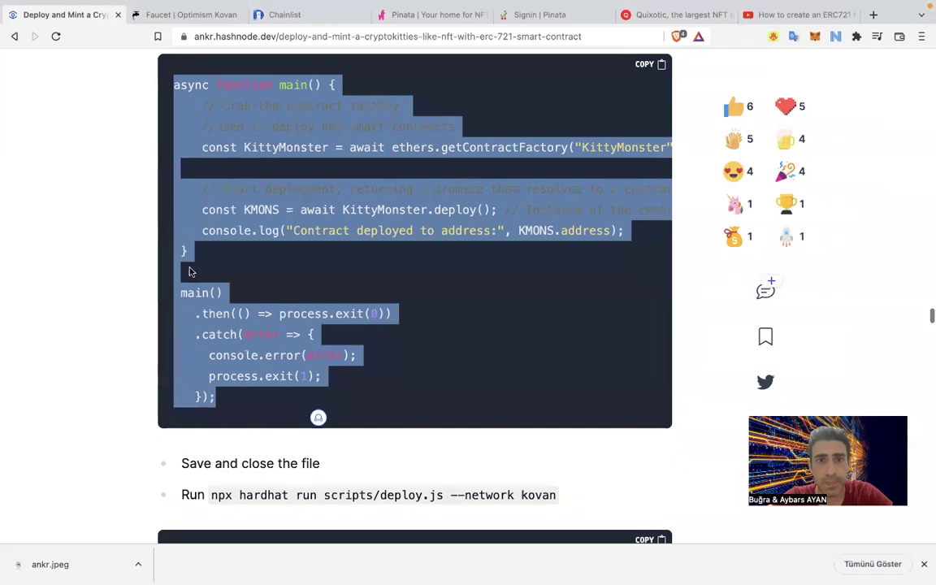
pyautogui.scroll(1, 190, 271)
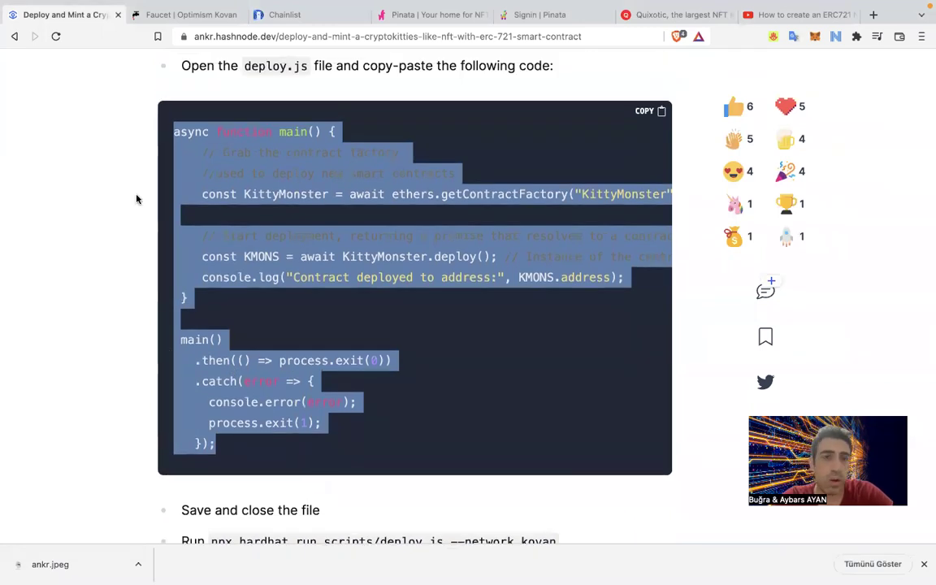
pyautogui.scroll(1, 123, 271)
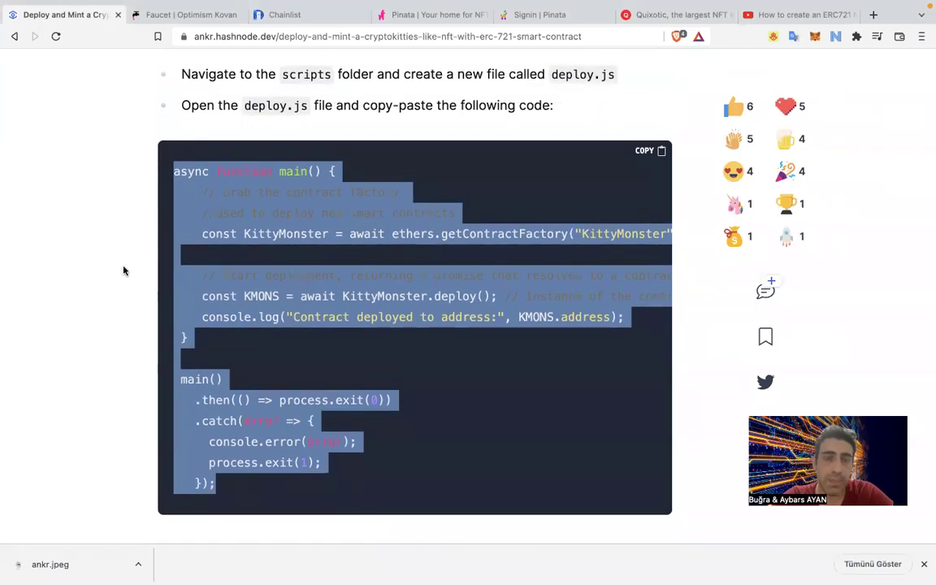
pyautogui.hotkey('ctrl', 'Left')
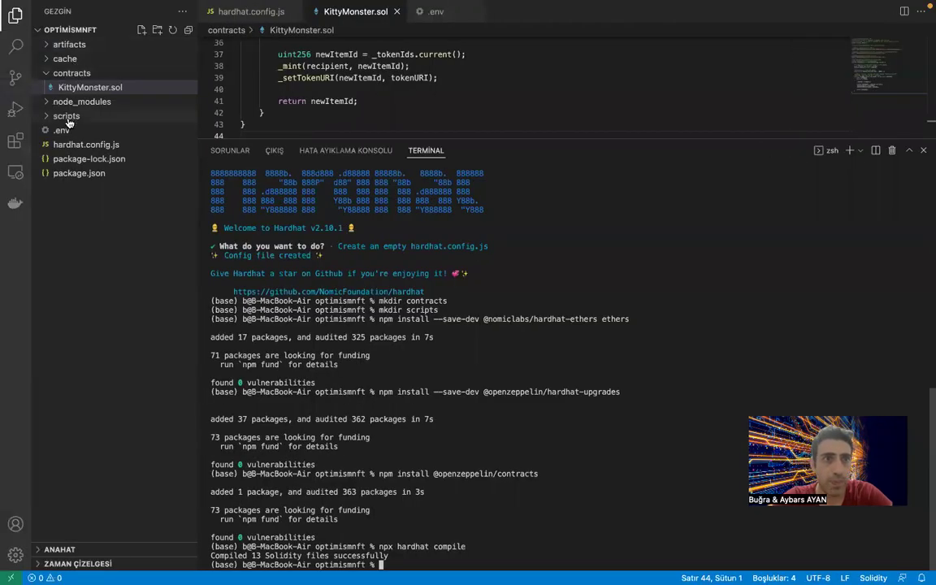
# Create a new deploy.js file in the scripts folder.
pyautogui.click(63, 115)
pyautogui.click(142, 30)
pyautogui.write('delp')
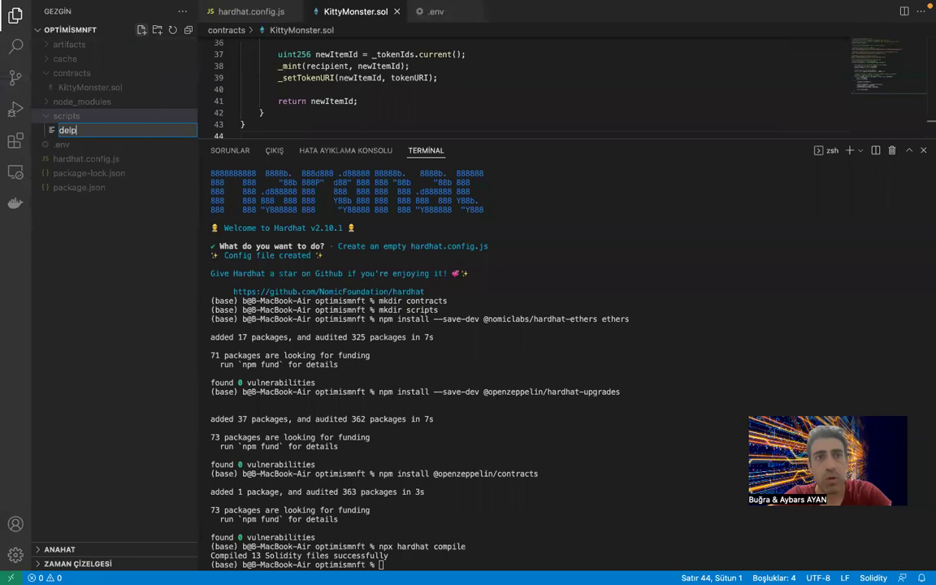
pyautogui.press('BackSpace')
pyautogui.press('BackSpace')
pyautogui.write('ploy.j')
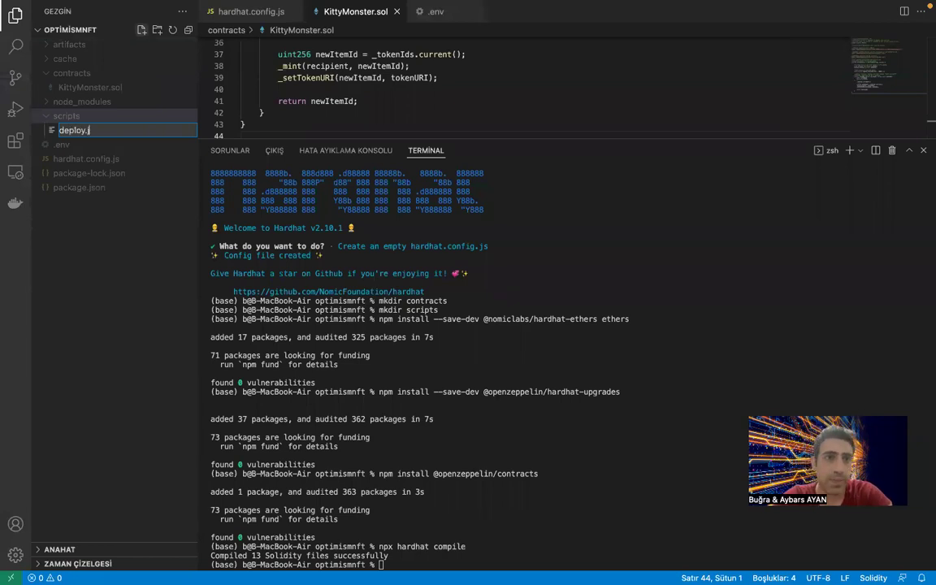
pyautogui.write('s')
pyautogui.press('Return')
# Paste the deploy code, change the log message to 'Kontrat ağda yayınlandı', and save.
pyautogui.press('super+v')
pyautogui.scroll(3, 389, 89)
pyautogui.scroll(-3, 390, 85)
pyautogui.click(422, 58)
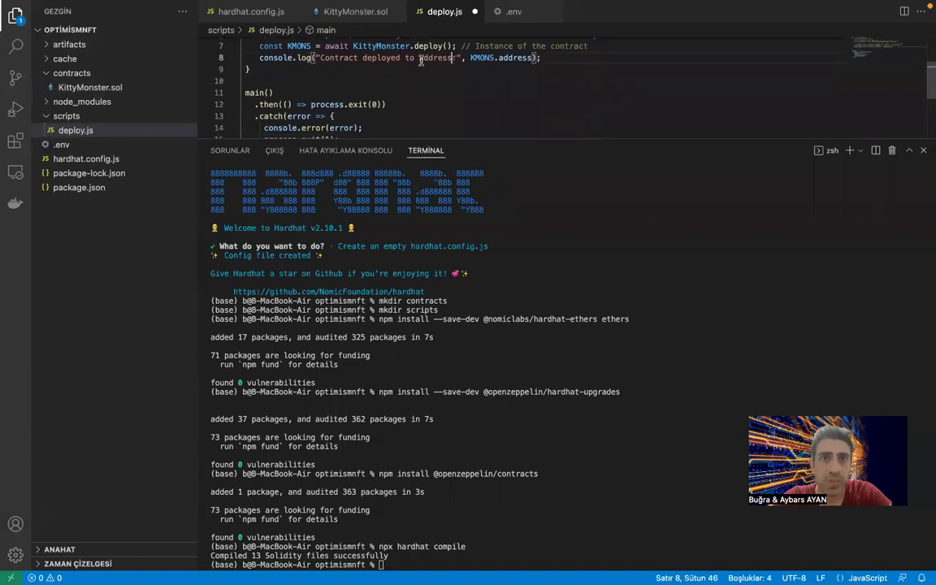
pyautogui.keyDown('shift'); pyautogui.click(320, 59); pyautogui.keyUp('shift')
pyautogui.write('Kontrat ağda yayınlandı')
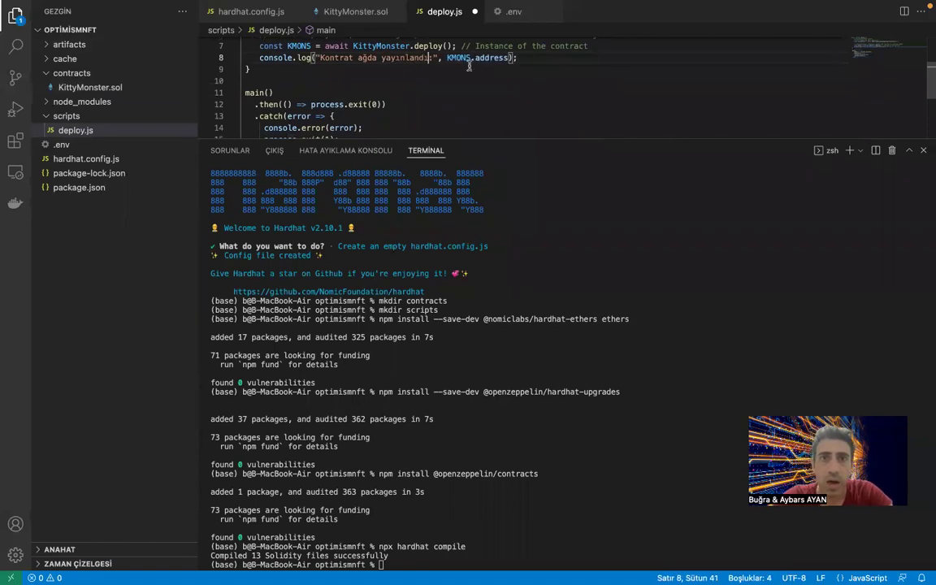
pyautogui.scroll(2, 469, 65)
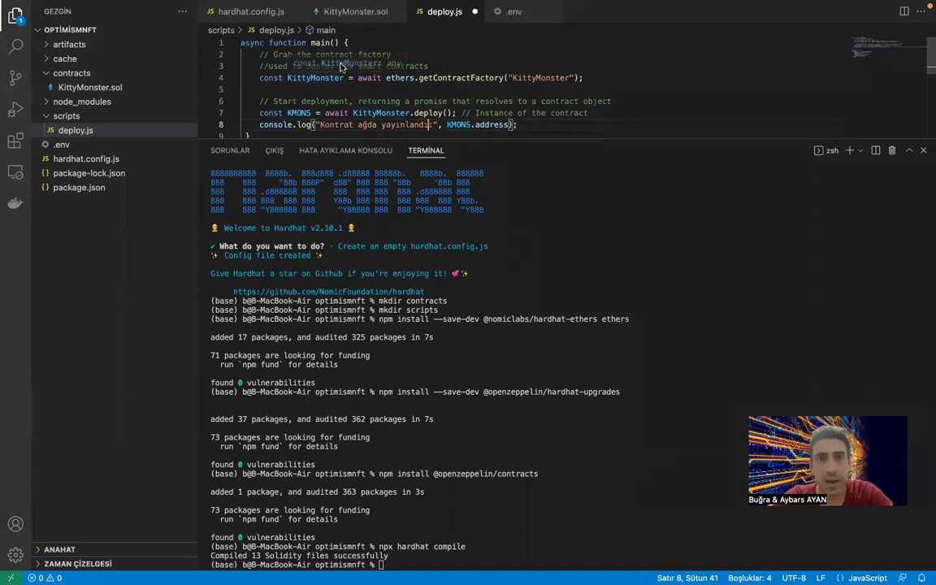
pyautogui.click(467, 54)
pyautogui.press('super+s')
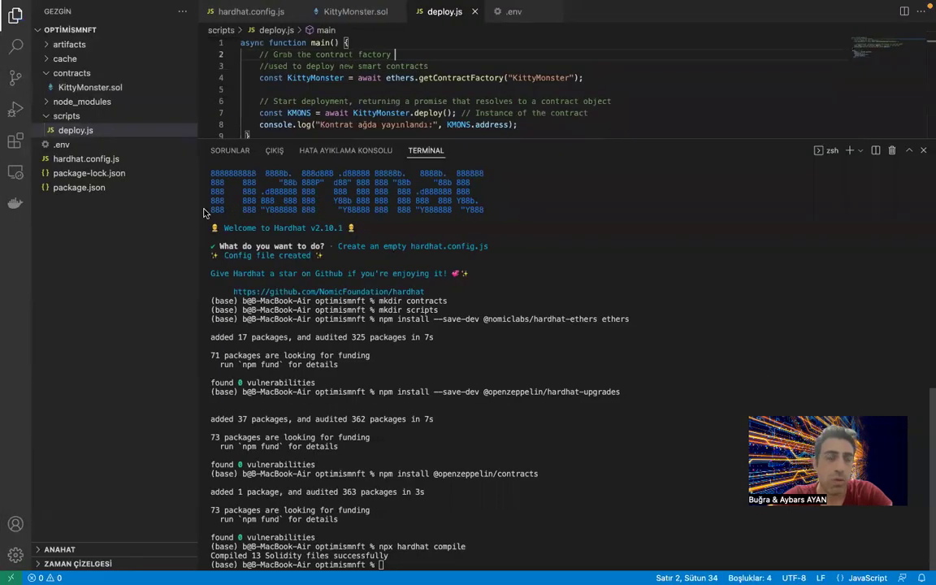
# Copy the 'npx hardhat run scripts/deploy.js --network kovan' command from the tutorial's Run step.
pyautogui.hotkey('ctrl', 'Left')
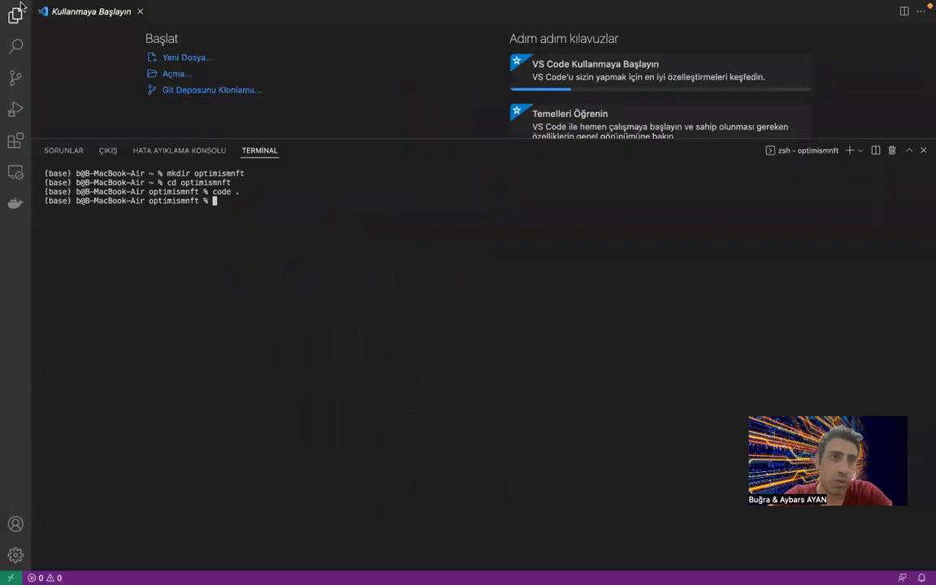
pyautogui.hotkey('ctrl', 'Left')
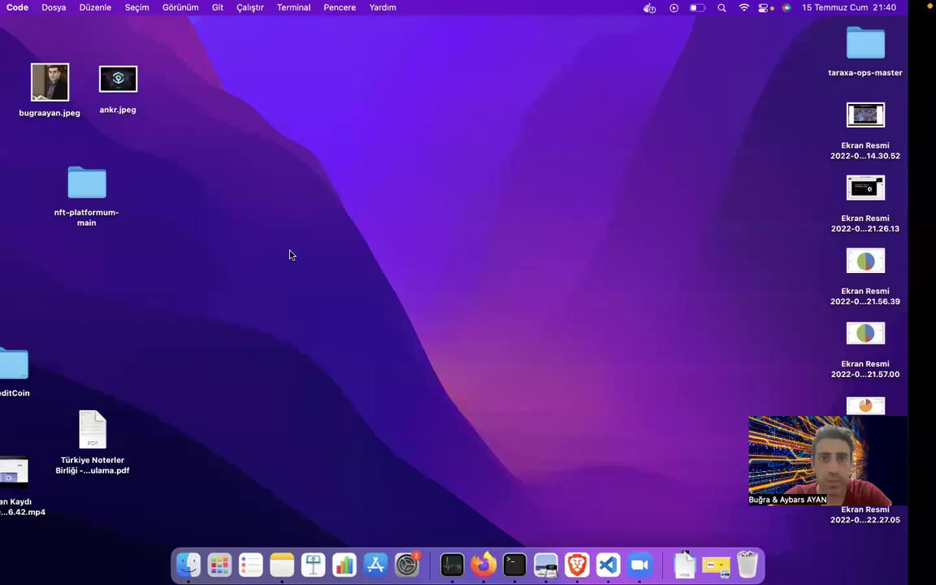
pyautogui.hotkey('ctrl', 'Right')
pyautogui.hotkey('ctrl', 'Right')
pyautogui.hotkey('ctrl', 'Right')
pyautogui.scroll(-5, 352, 443)
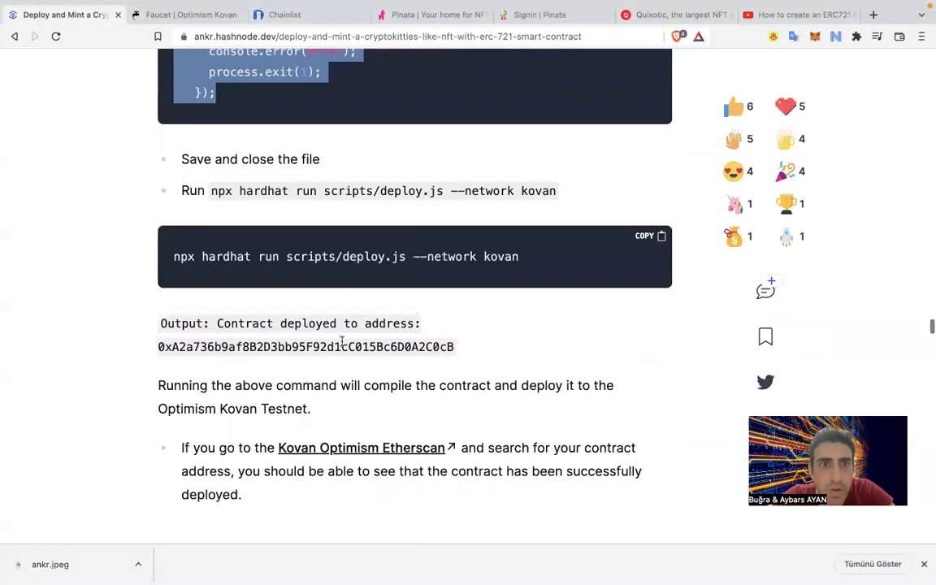
pyautogui.moveTo(561, 195); pyautogui.dragTo(173, 202)
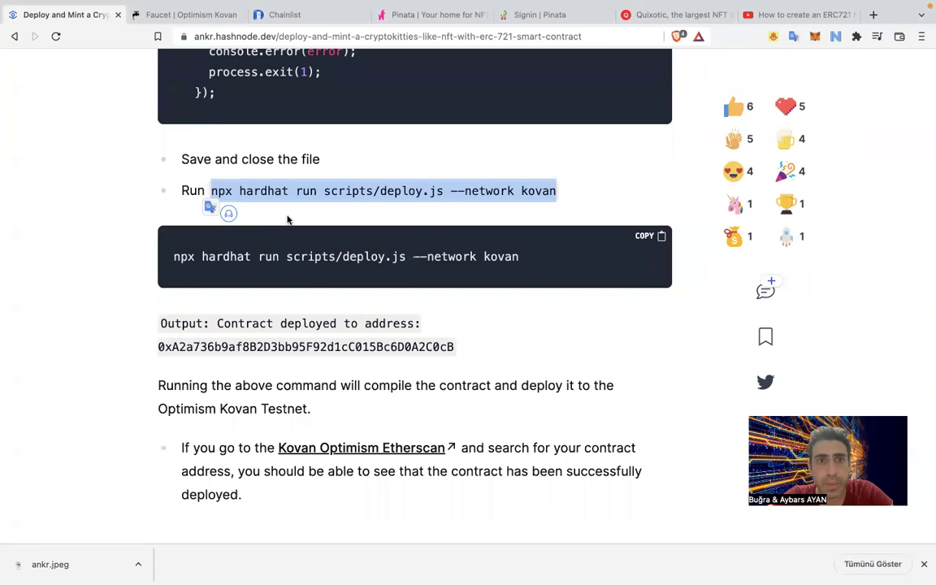
pyautogui.scroll(1, 287, 217)
pyautogui.moveTo(152, 309); pyautogui.dragTo(176, 264)
pyautogui.press('super+c')
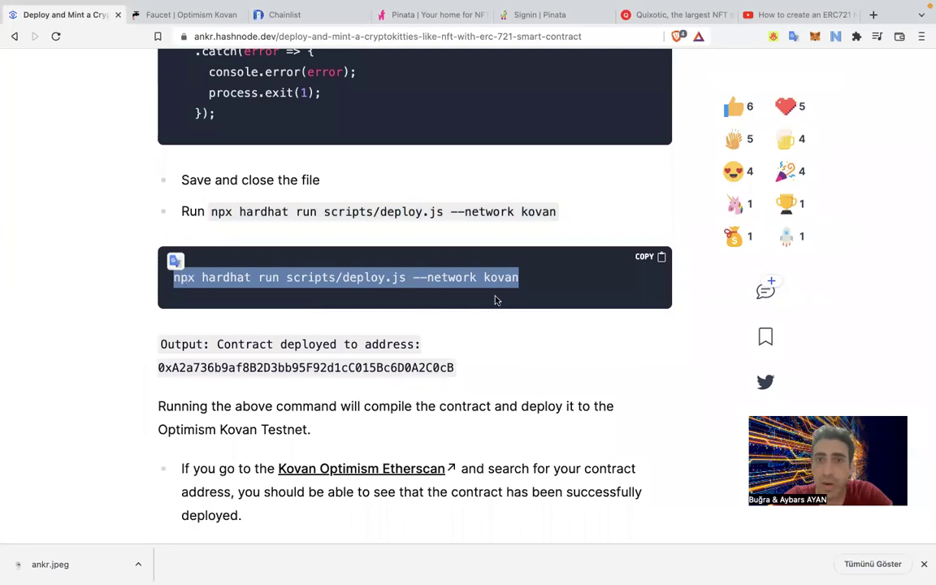
# Run the pasted deploy command in the terminal to deploy KittyMonster to Kovan.
pyautogui.hotkey('ctrl', 'Left')
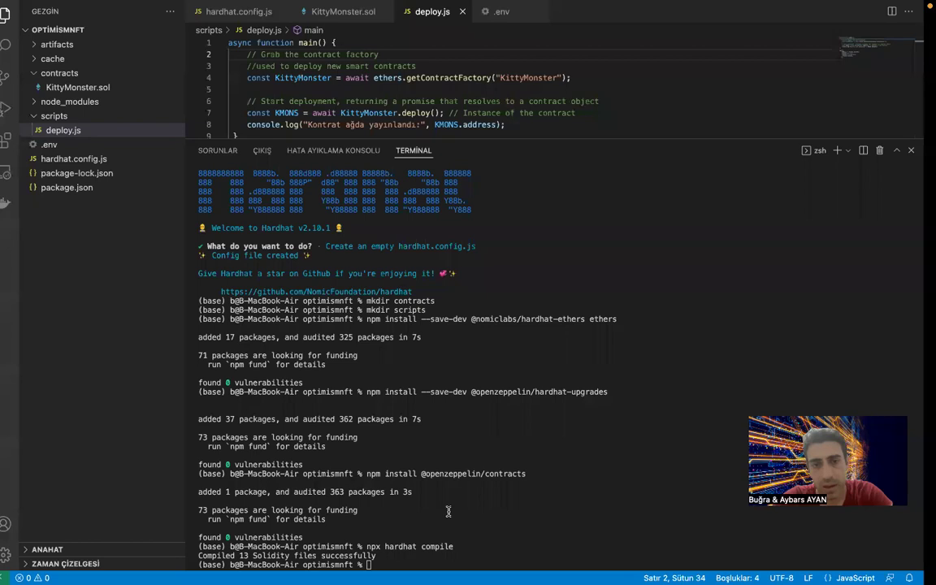
pyautogui.click(438, 564)
pyautogui.press('super+v')
pyautogui.press('Return')
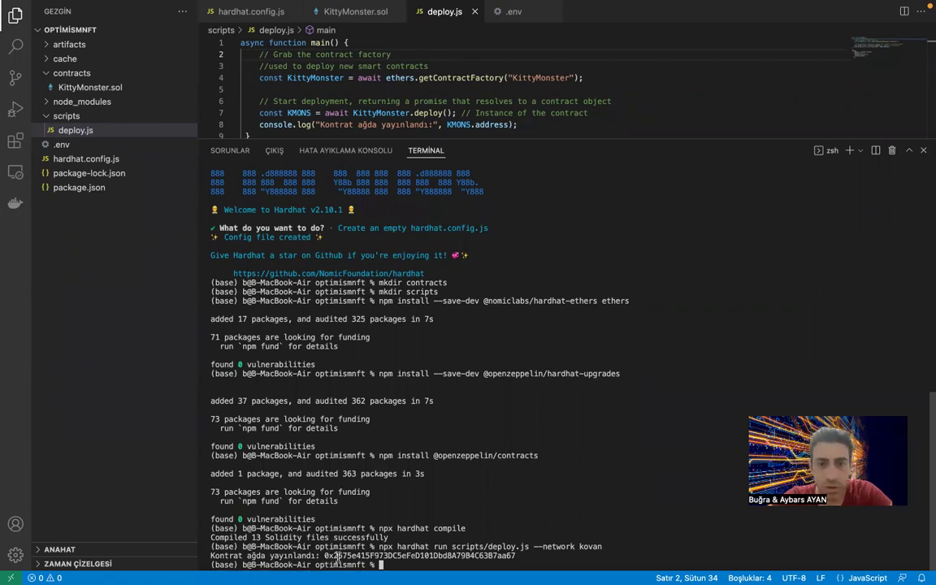
# Copy the printed contract address and open a new browser tab.
pyautogui.doubleClick(336, 557)
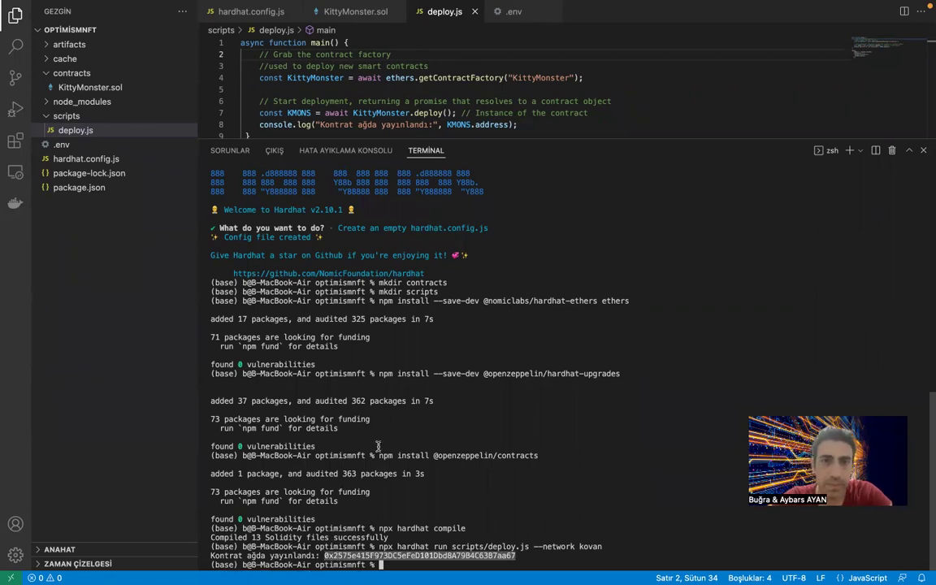
pyautogui.press('super+Tab')
pyautogui.press('super+t')
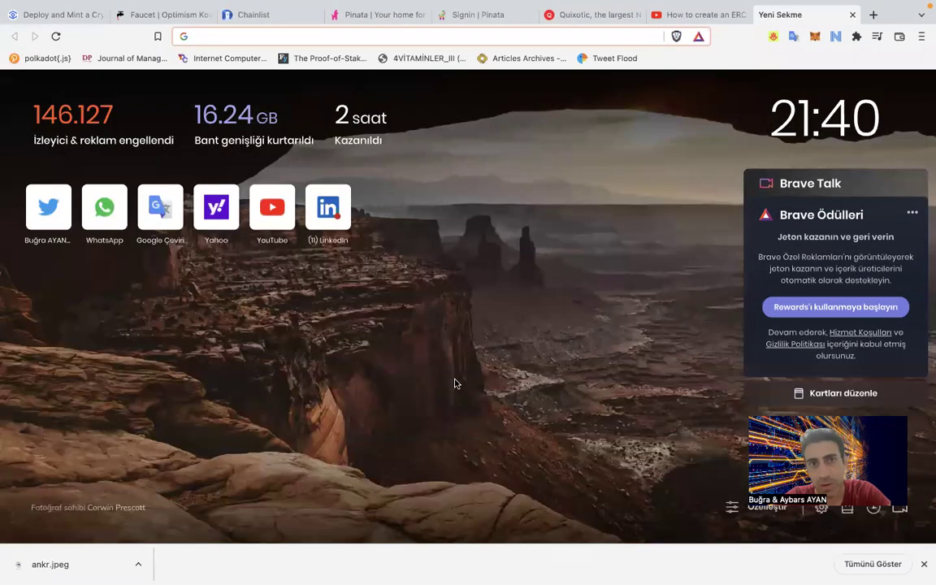
# Search 'kovan optimism explorer', open the Optimistic-Kovan explorer, and look up the contract address.
pyautogui.write('kovan')
pyautogui.press('Return')
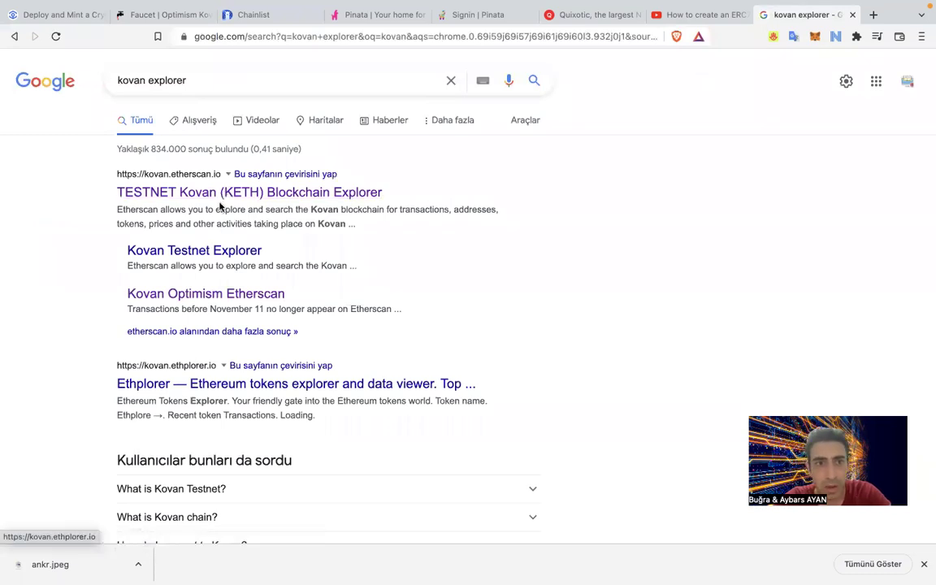
pyautogui.click(230, 69)
pyautogui.write('optims')
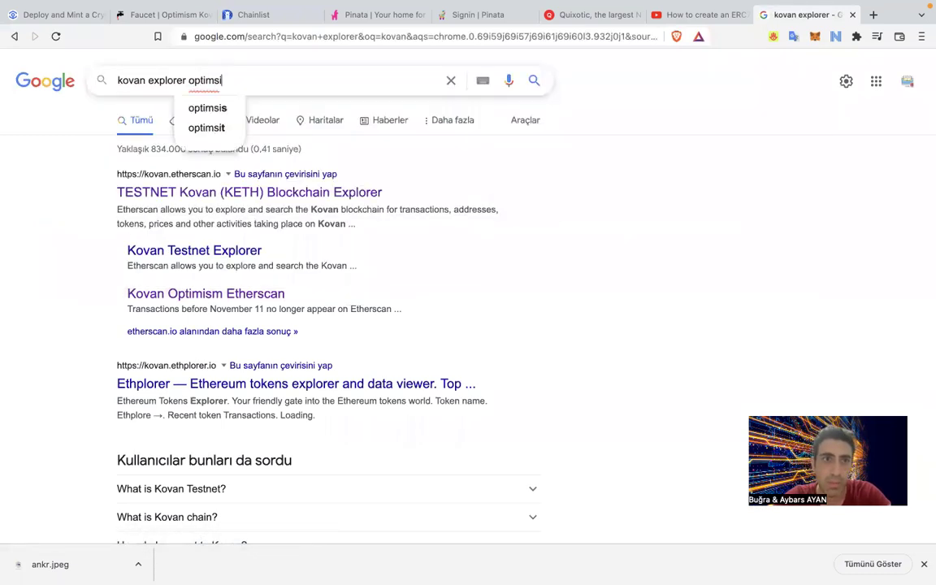
pyautogui.press('Down')
pyautogui.press('Return')
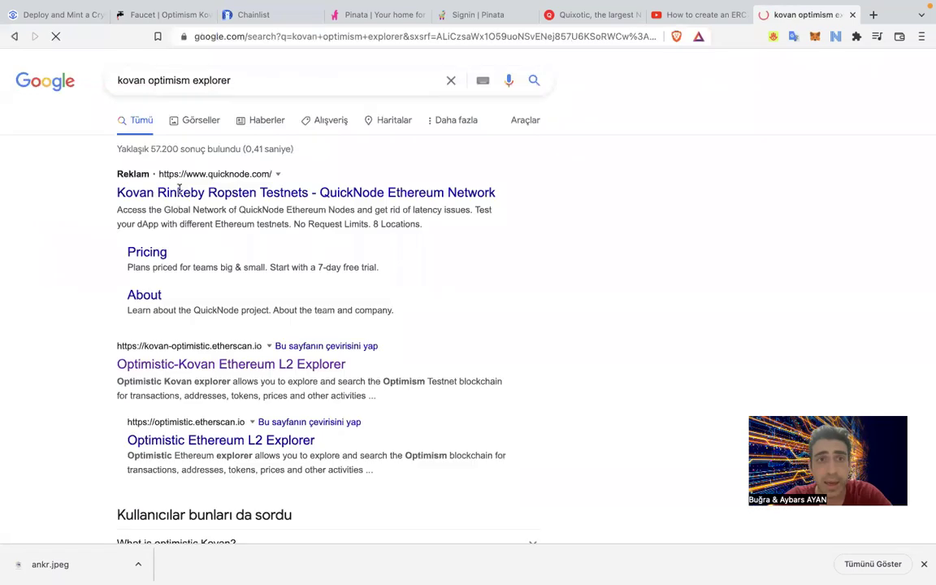
pyautogui.click(216, 366)
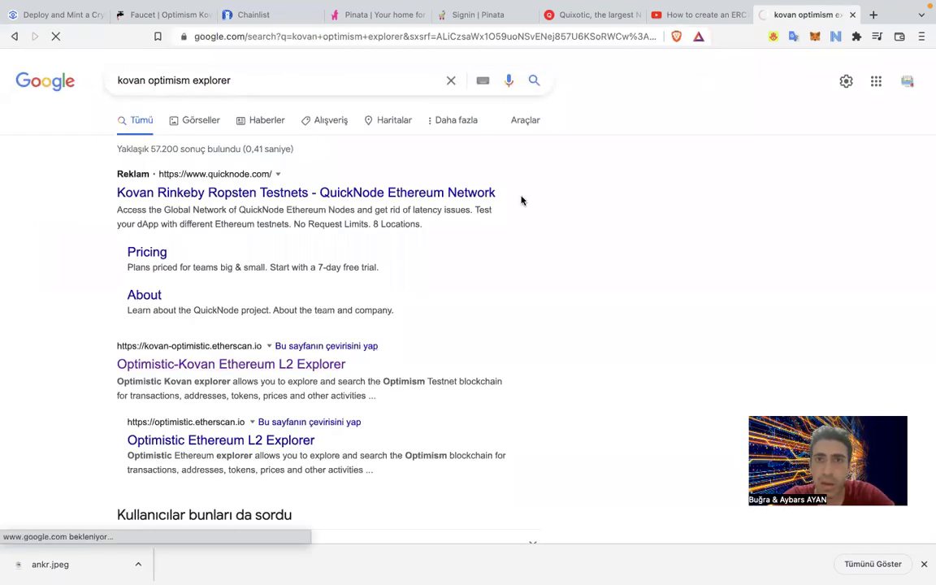
pyautogui.click(349, 155)
pyautogui.write('0x2575e415F973DC5eFeD101Dbd8A79B4C63B7aa67')
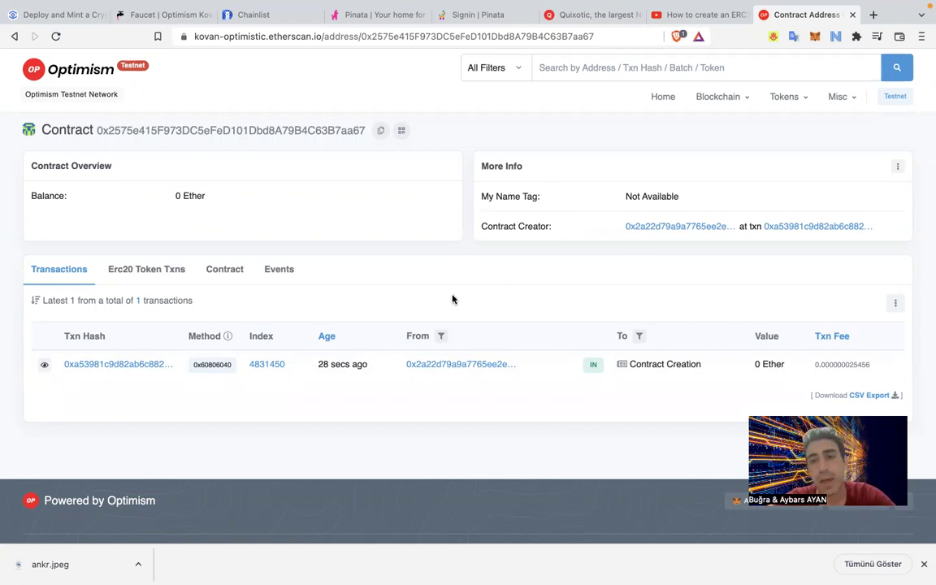
# Open the contract's Code section and its Verify and Publish form.
pyautogui.click(228, 269)
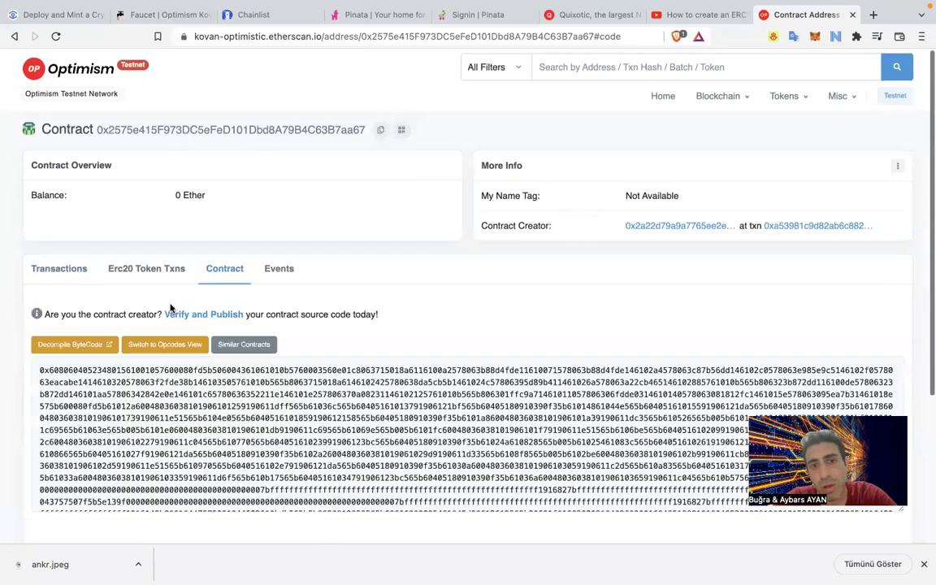
pyautogui.scroll(-2, 289, 448)
pyautogui.scroll(3, 287, 455)
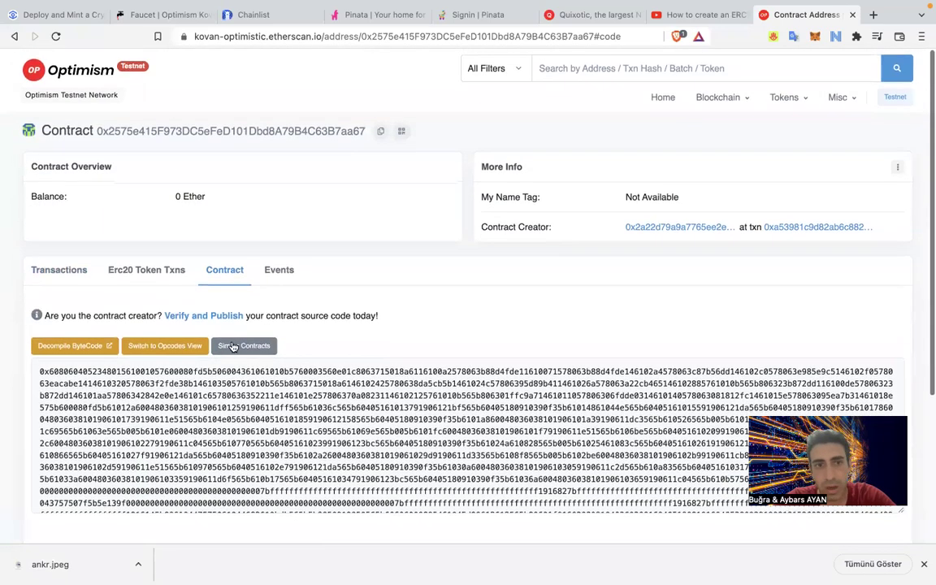
pyautogui.click(223, 315)
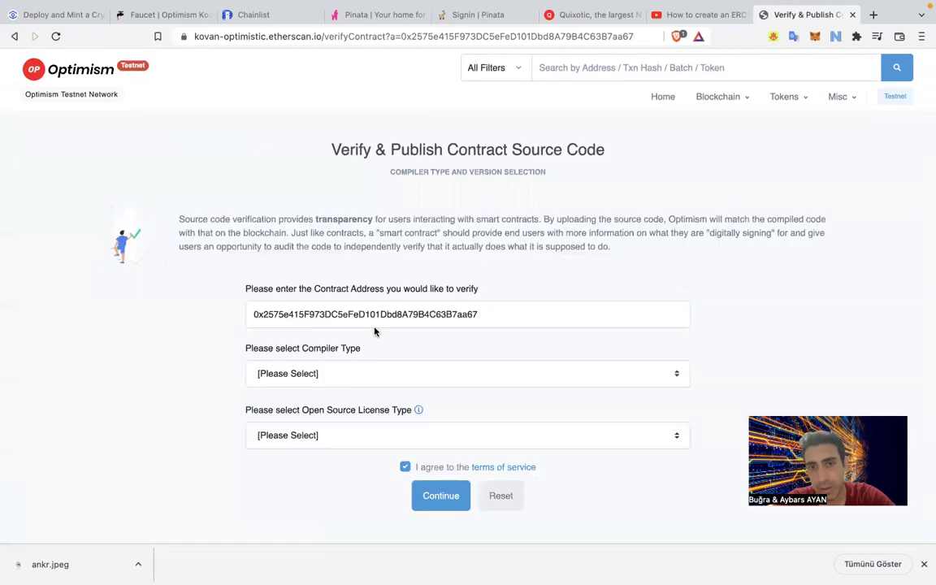
# Choose Solidity (Single file), compiler v0.8.1+commit.df193b15 and MIT License, then continue.
pyautogui.click(354, 373)
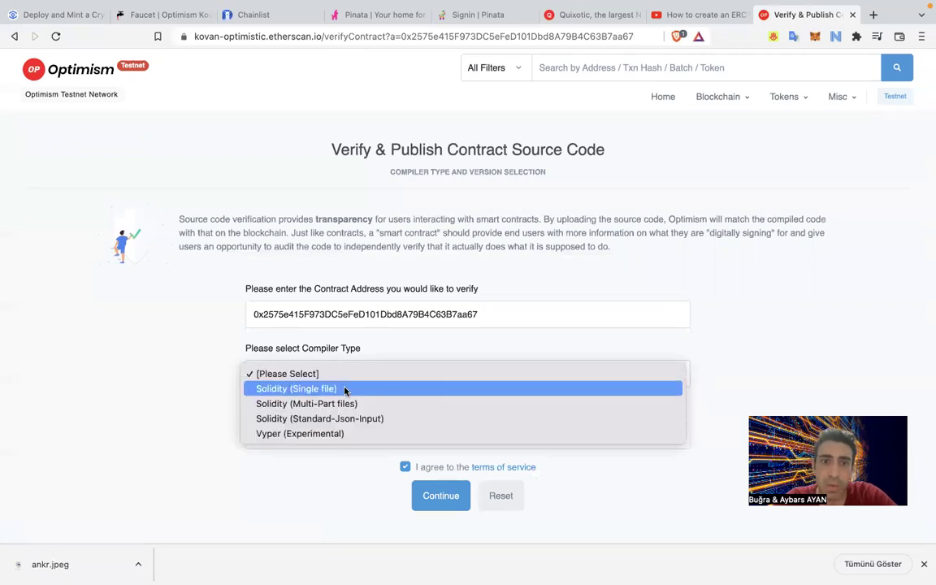
pyautogui.click(345, 388)
pyautogui.click(342, 437)
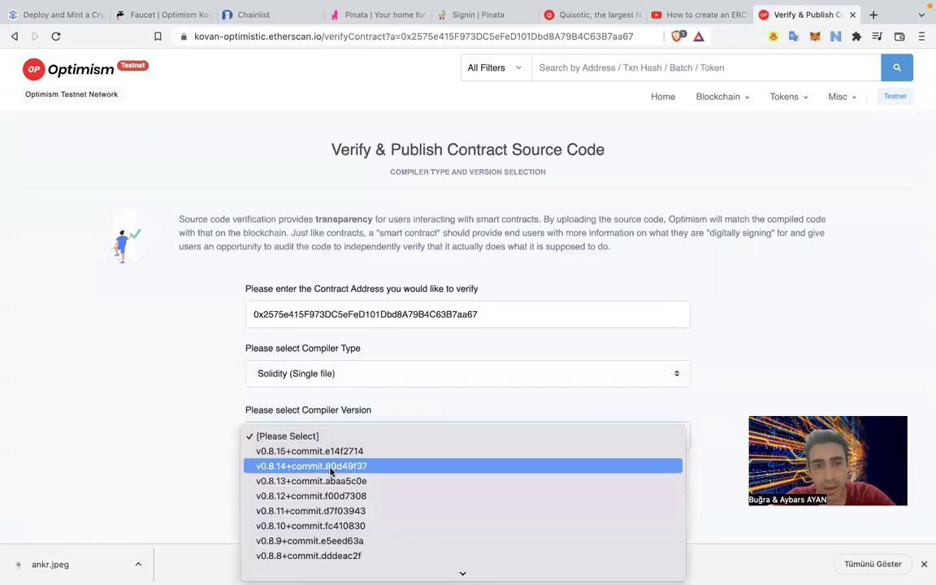
pyautogui.scroll(-5, 336, 471)
pyautogui.click(327, 419)
pyautogui.click(314, 516)
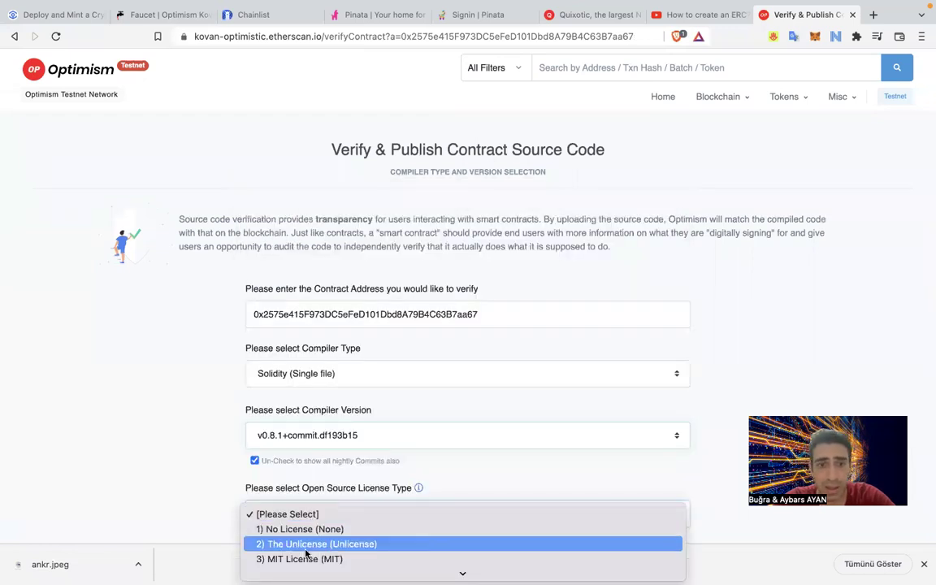
pyautogui.click(307, 560)
pyautogui.scroll(-3, 202, 517)
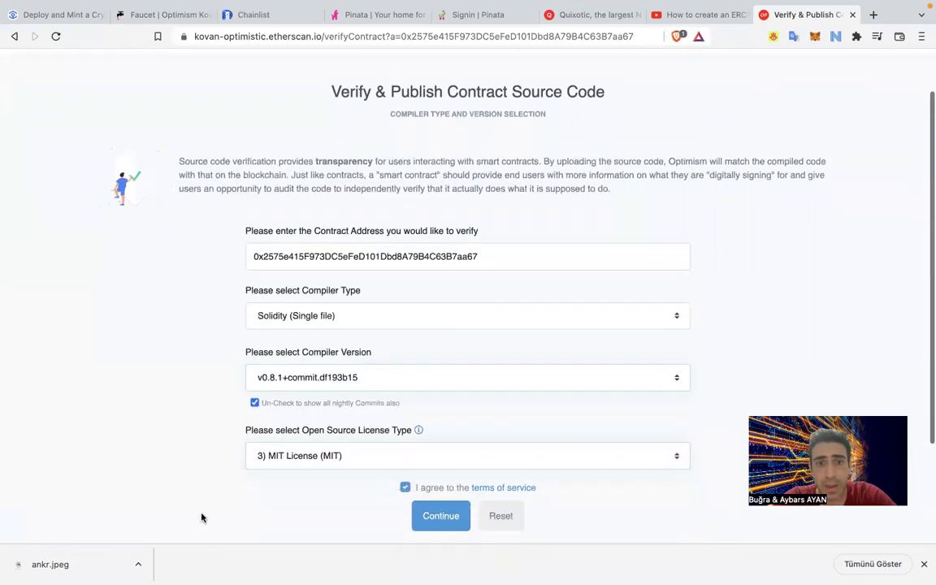
pyautogui.click(441, 459)
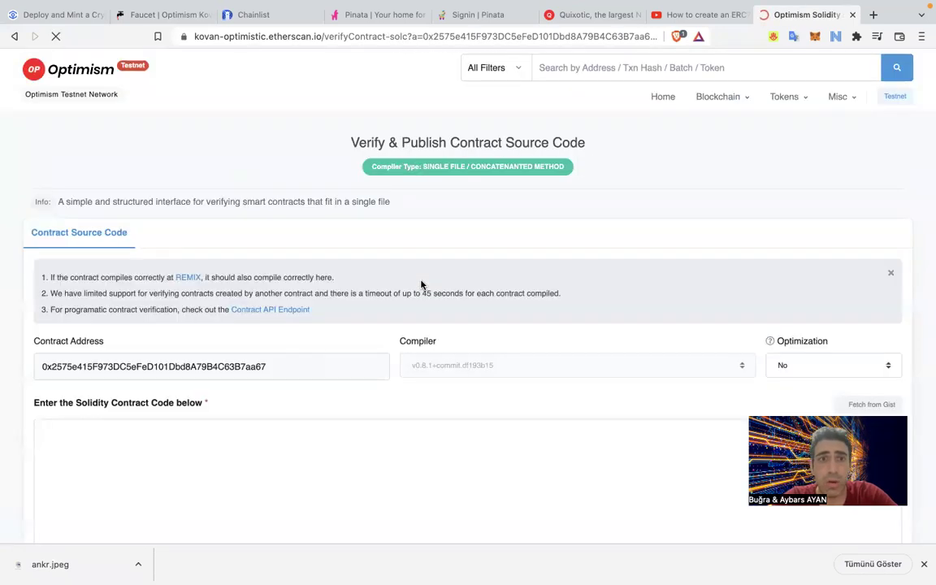
pyautogui.scroll(-1, 174, 417)
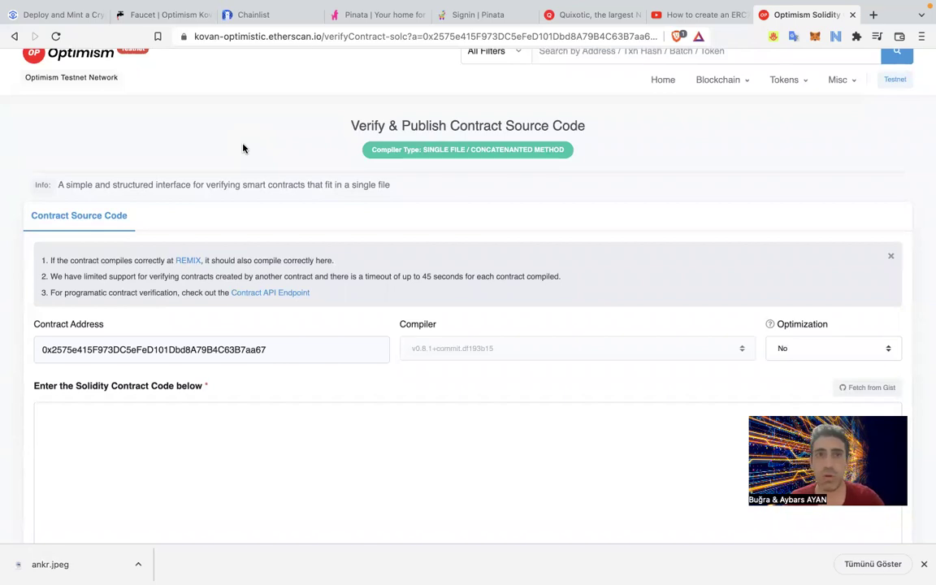
# Copy the 'npx hardhat flatten > flattened.sol' command from the tutorial's Step 7.
pyautogui.click(57, 15)
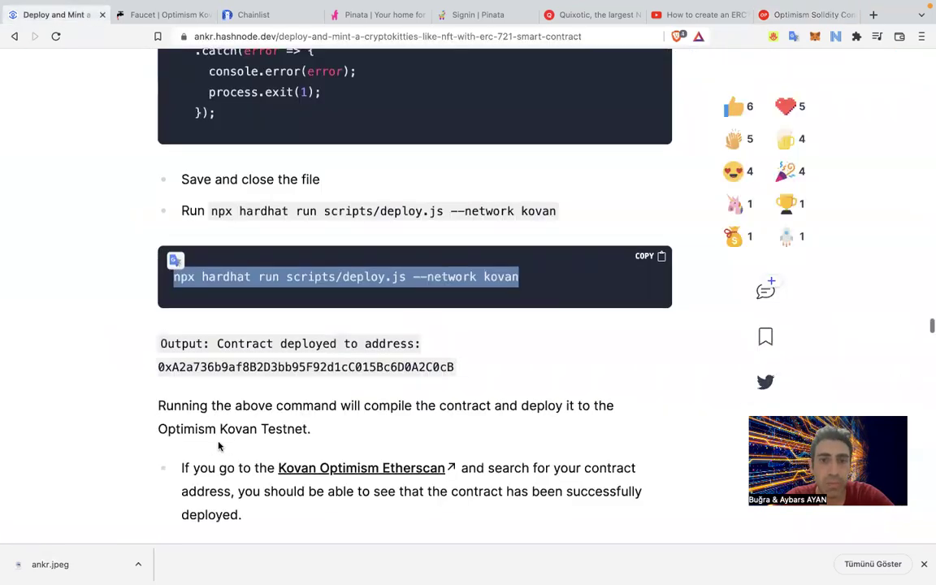
pyautogui.scroll(-10, 218, 446)
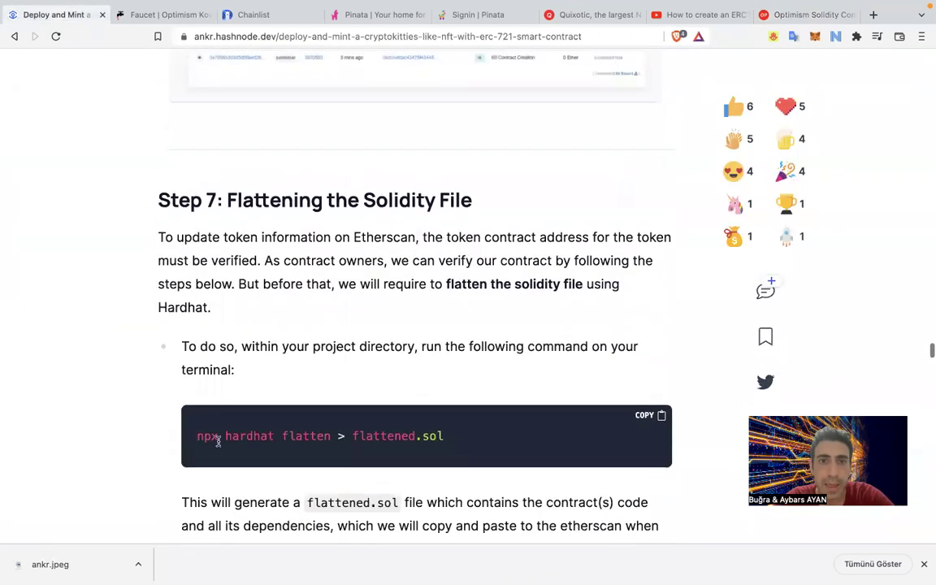
pyautogui.scroll(-2, 217, 441)
pyautogui.moveTo(446, 331); pyautogui.dragTo(178, 334)
pyautogui.press('super+c')
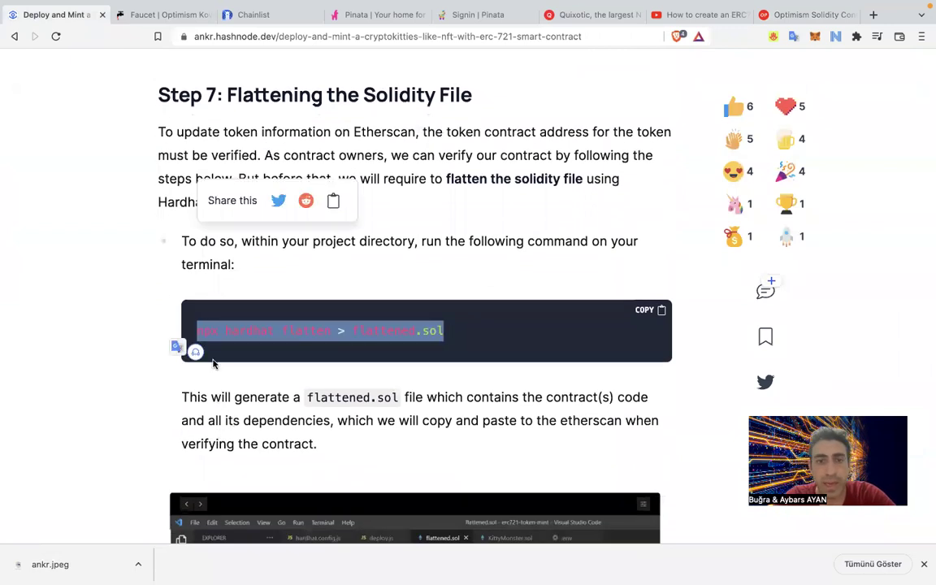
pyautogui.click(213, 363)
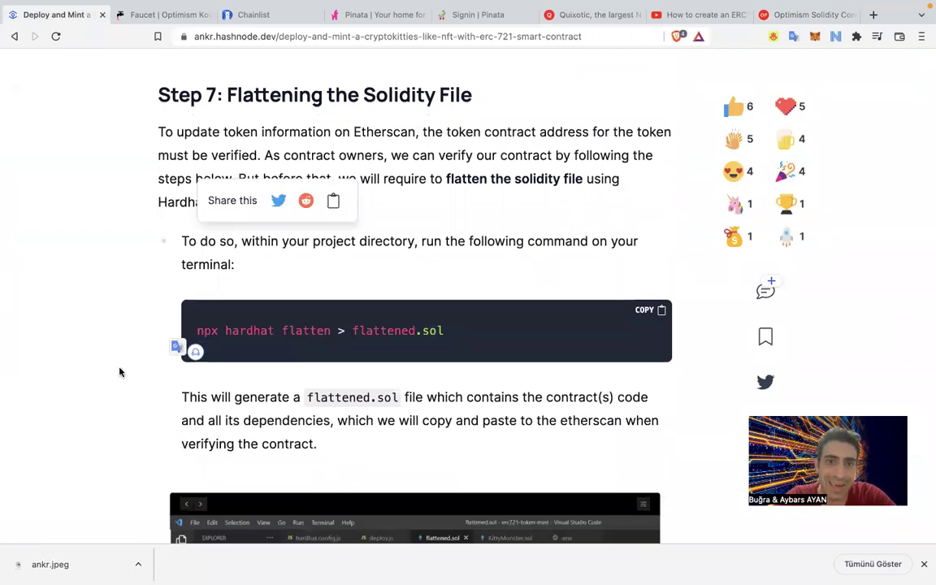
pyautogui.hotkey('ctrl', 'Left')
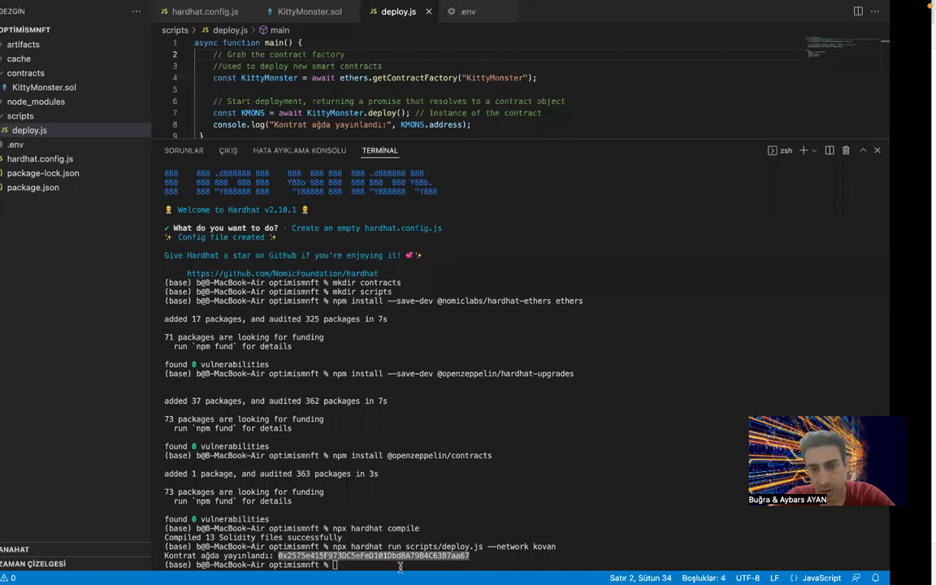
# Run 'npx hardhat flatten > duzlestir.sol' in the terminal.
pyautogui.press('super+v')
pyautogui.press('Left')
pyautogui.press('BackSpace')
pyautogui.press('BackSpace')
pyautogui.press('BackSpace')
pyautogui.press('BackSpace')
pyautogui.press('BackSpace')
pyautogui.press('BackSpace')
pyautogui.press('BackSpace')
pyautogui.press('BackSpace')
pyautogui.press('BackSpace')
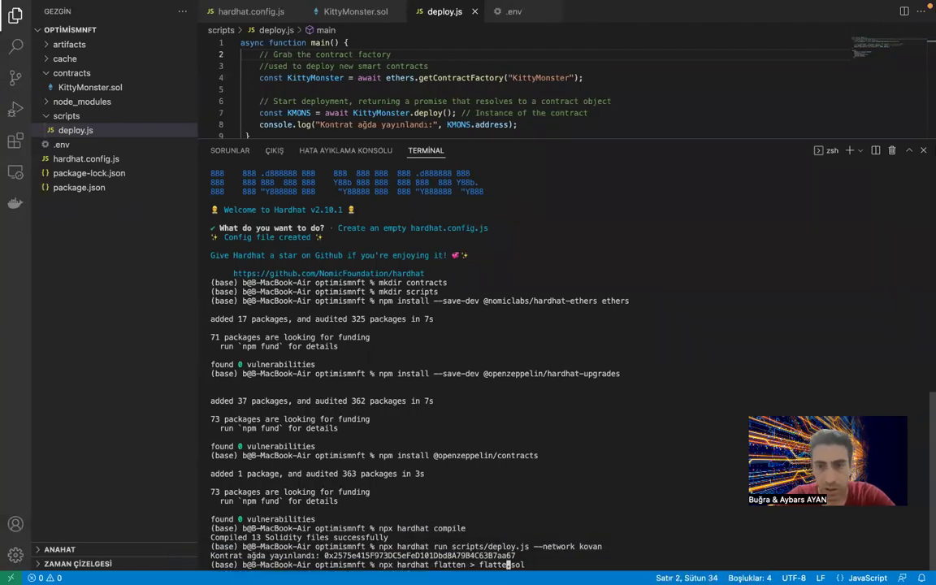
pyautogui.write('duzlestir')
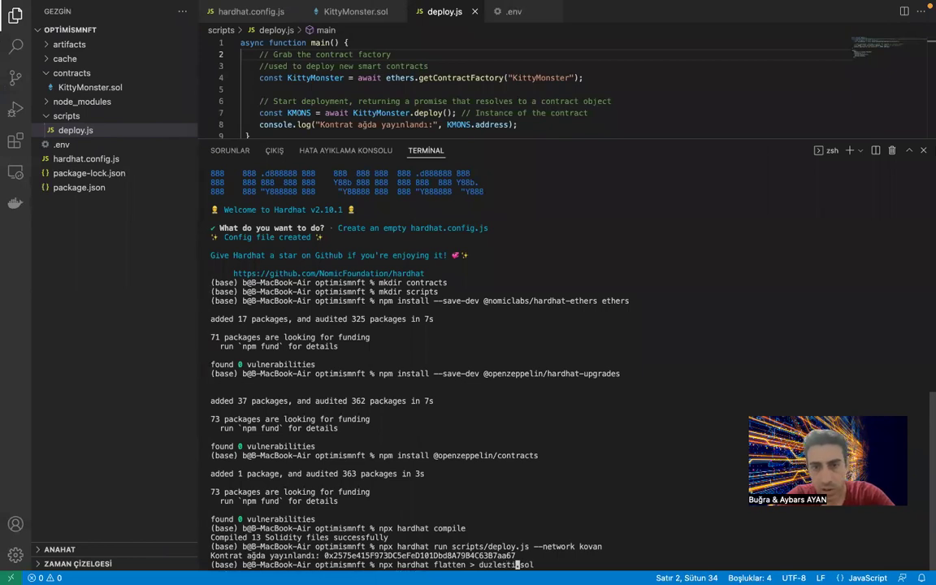
pyautogui.press('Return')
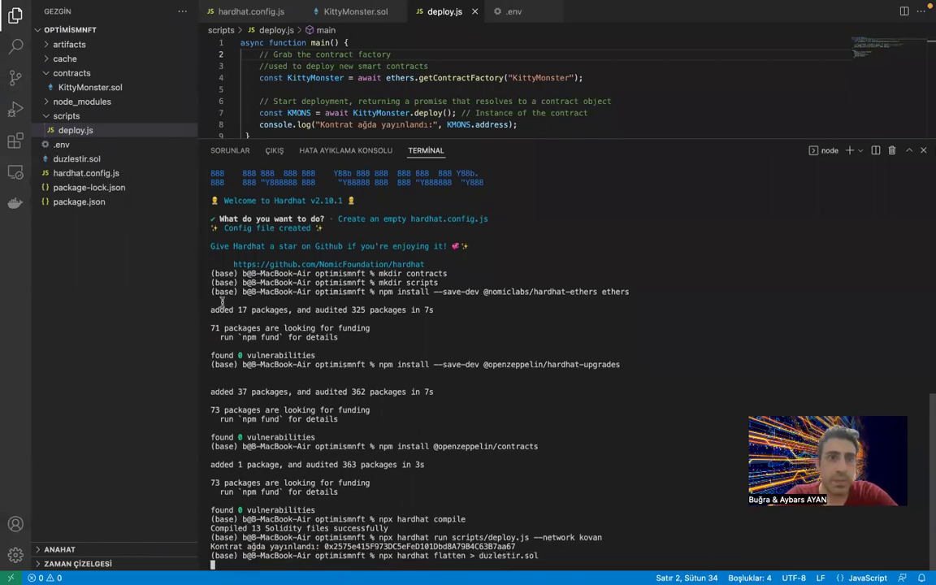
# Open duzlestir.sol and copy its entire flattened contract code.
pyautogui.click(71, 159)
pyautogui.press('super+a')
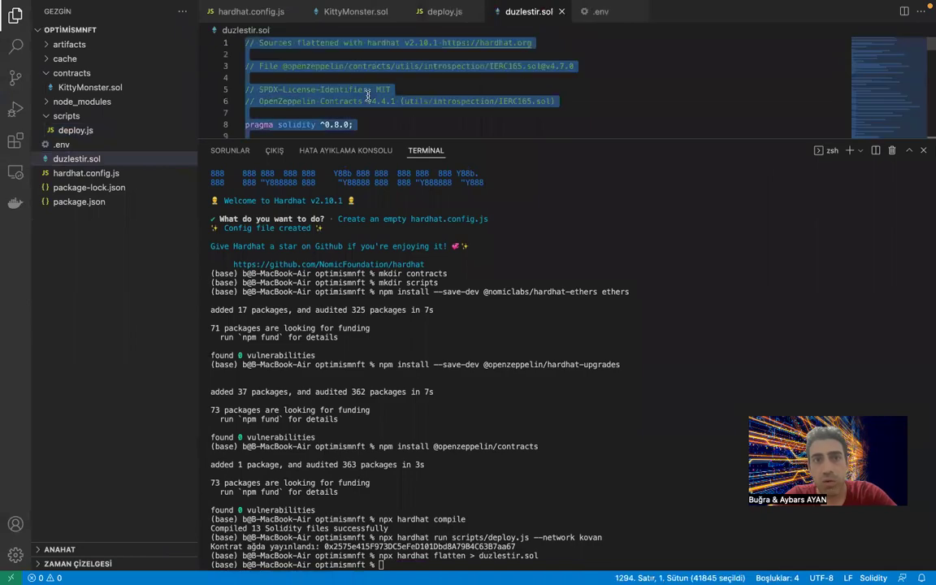
pyautogui.hotkey('ctrl', 'Left')
pyautogui.hotkey('ctrl', 'Right')
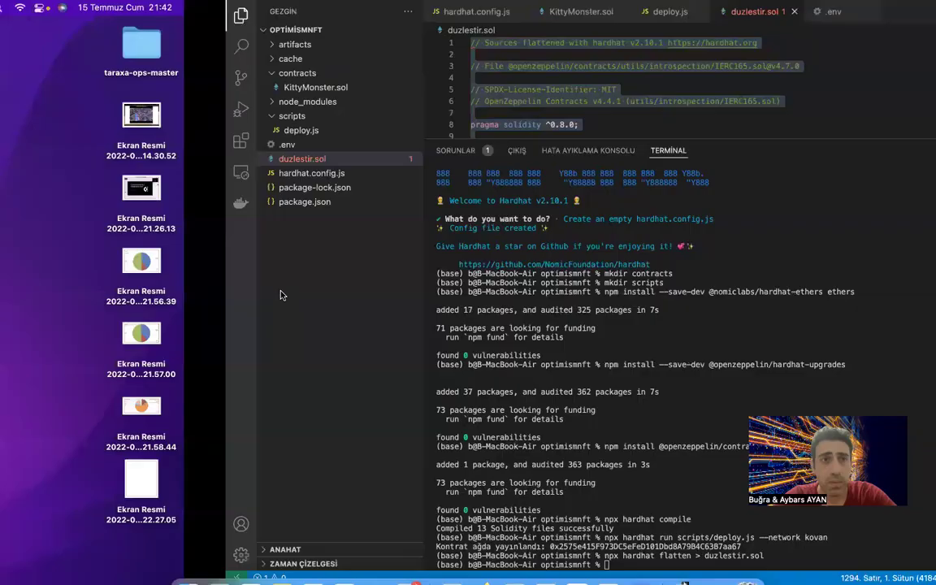
pyautogui.scroll(-2, 324, 130)
pyautogui.scroll(2, 323, 135)
pyautogui.scroll(-20, 330, 91)
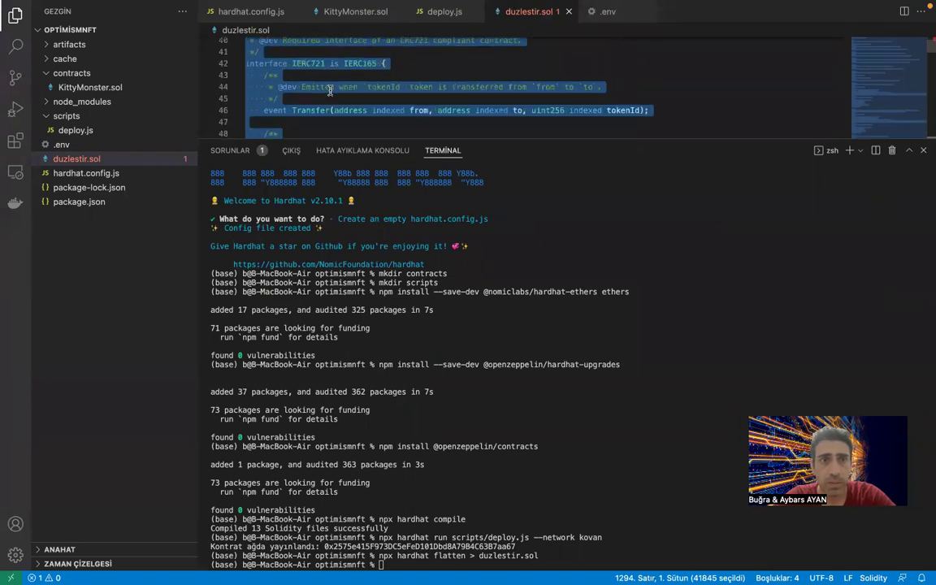
pyautogui.scroll(-20, 330, 90)
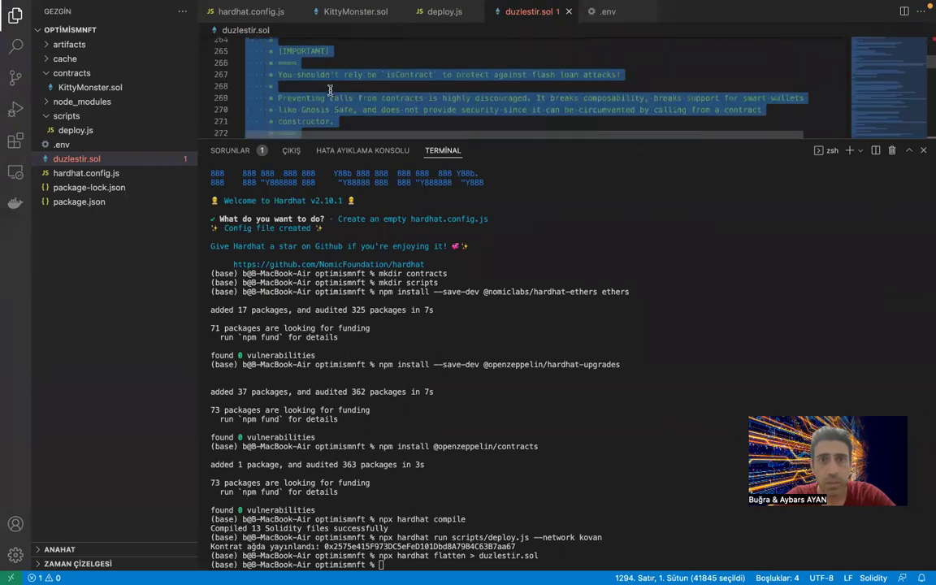
pyautogui.scroll(-20, 330, 90)
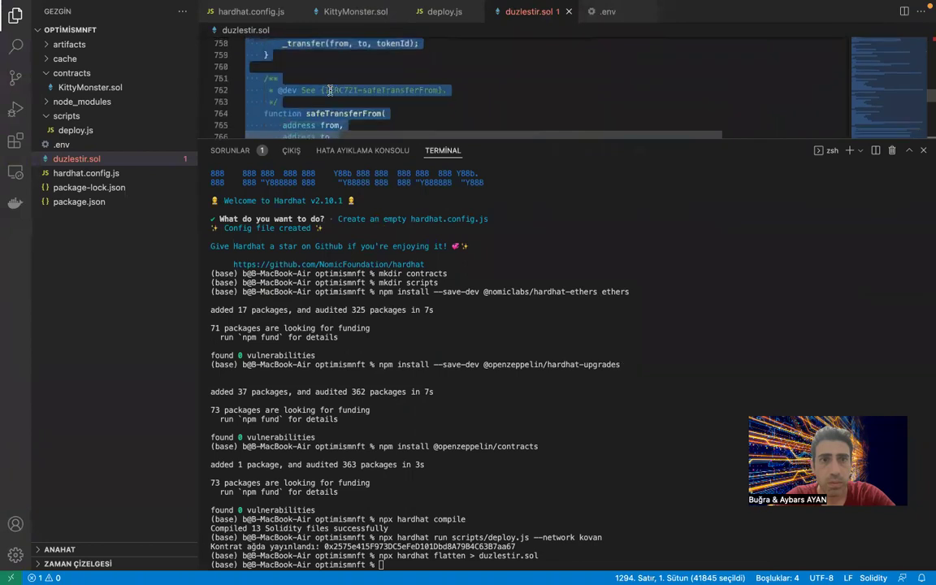
pyautogui.scroll(20, 413, 49)
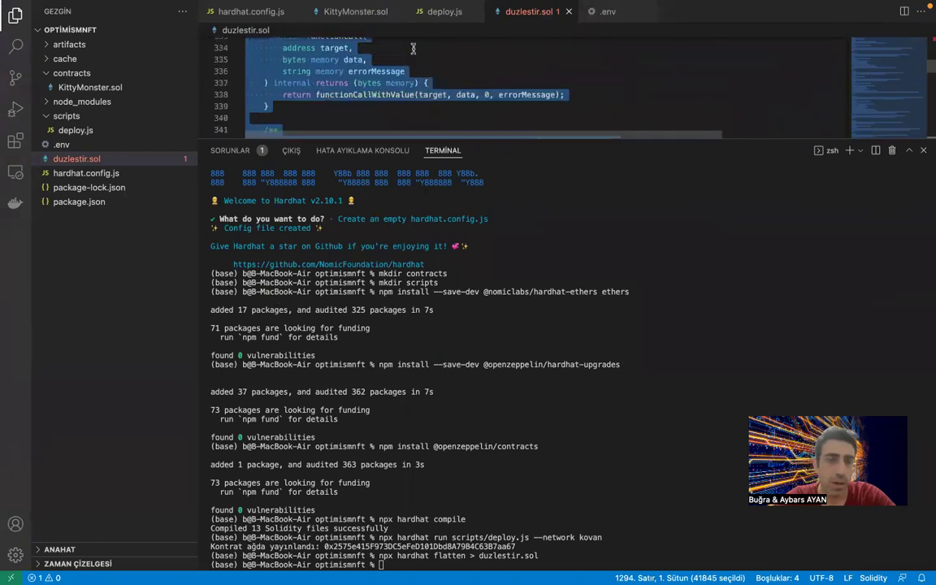
# Switch desktops back to the browser with the tutorial article.
pyautogui.hotkey('ctrl', 'Left')
pyautogui.hotkey('ctrl', 'Right')
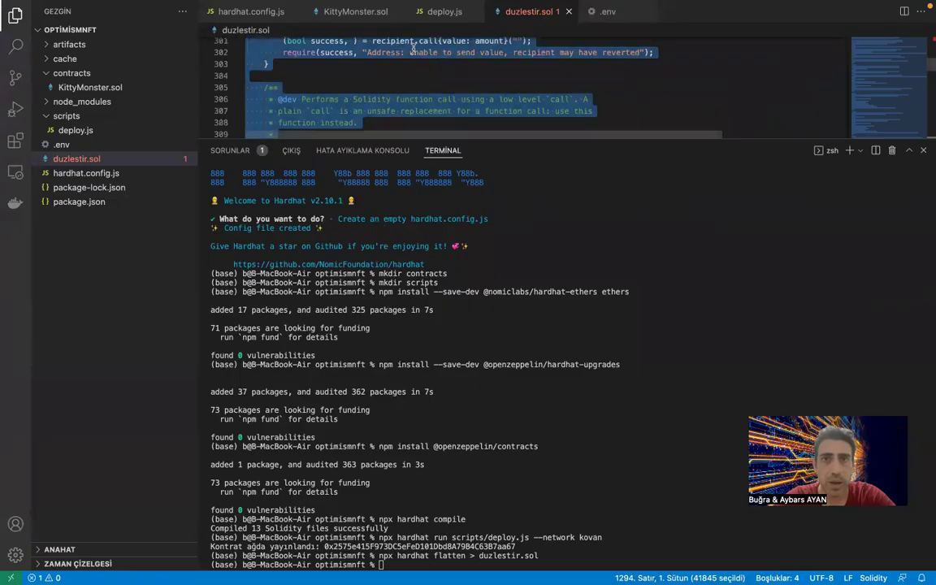
pyautogui.hotkey('ctrl', 'Left')
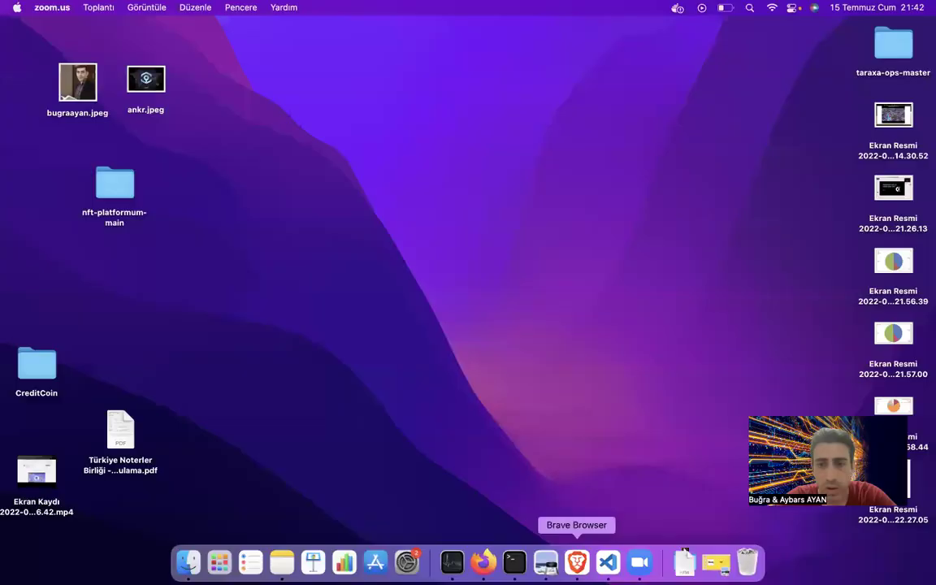
pyautogui.click(574, 556)
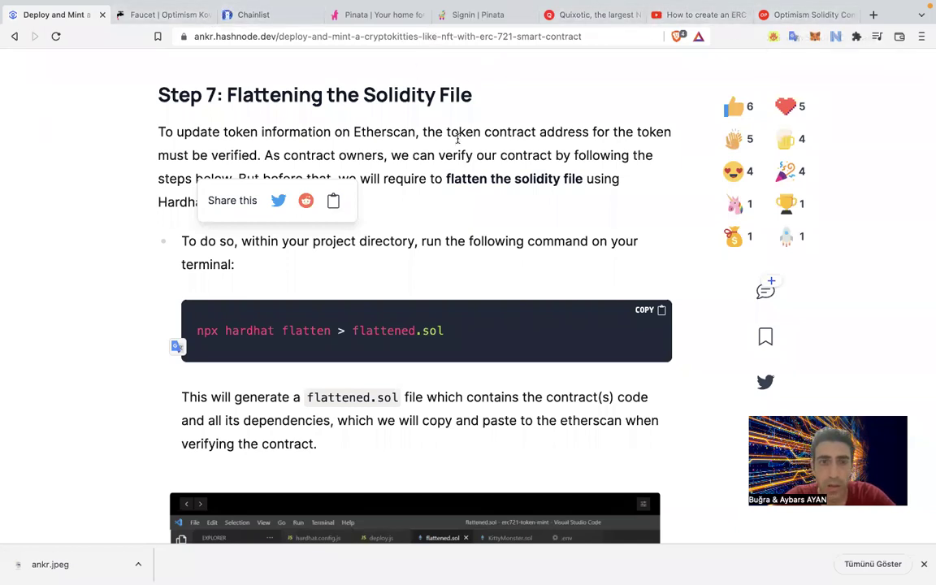
pyautogui.hotkey('ctrl', 'Right')
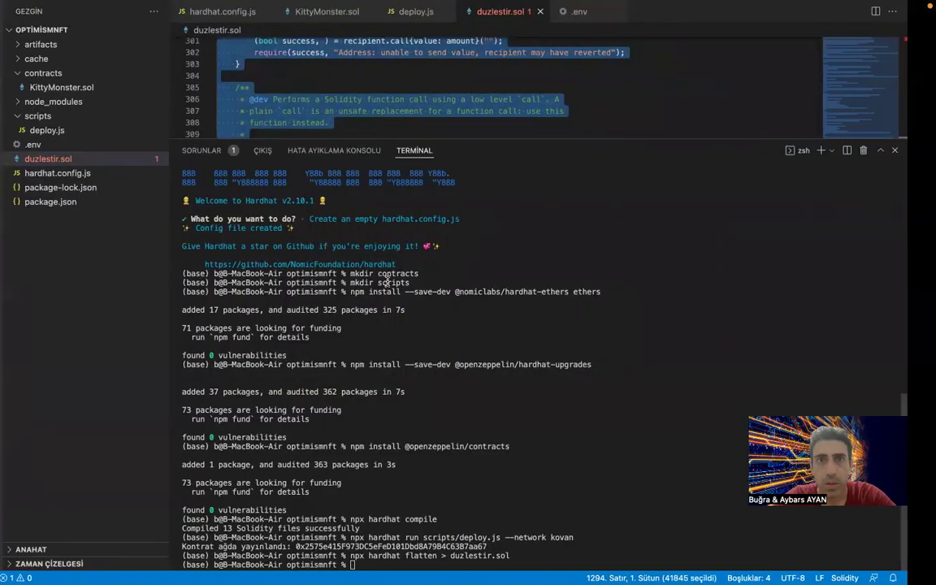
pyautogui.hotkey('ctrl', 'Left')
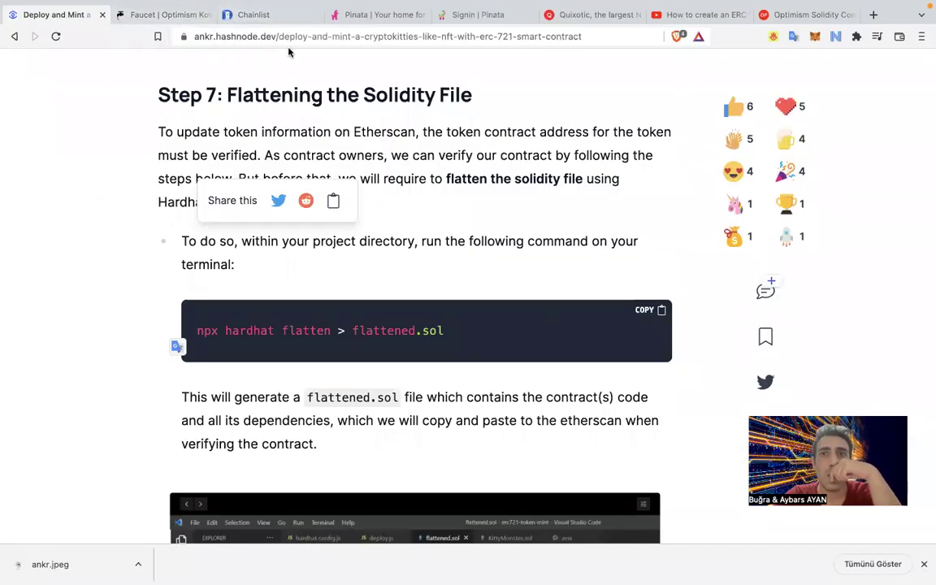
# Paste the flattened contract code into Etherscan's source code box.
pyautogui.click(805, 15)
pyautogui.click(299, 452)
pyautogui.press('super+v')
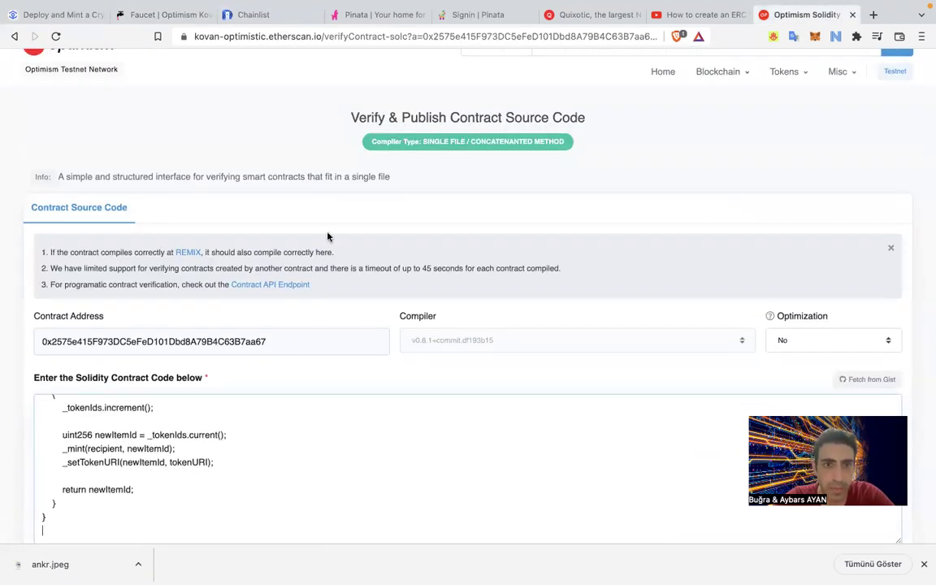
pyautogui.scroll(-15, 334, 244)
# Solve the reCAPTCHA bicycle image challenge.
pyautogui.click(386, 306)
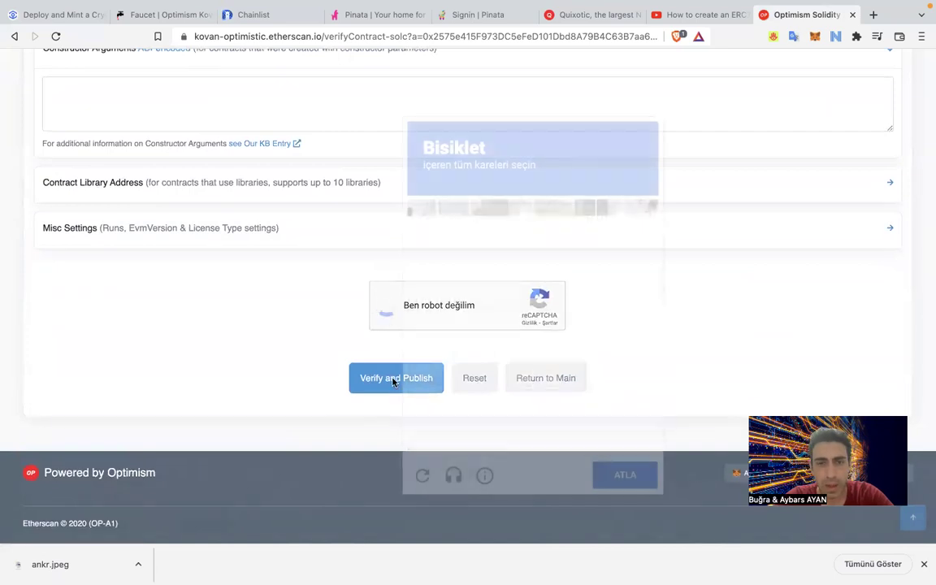
pyautogui.click(464, 308)
pyautogui.click(501, 293)
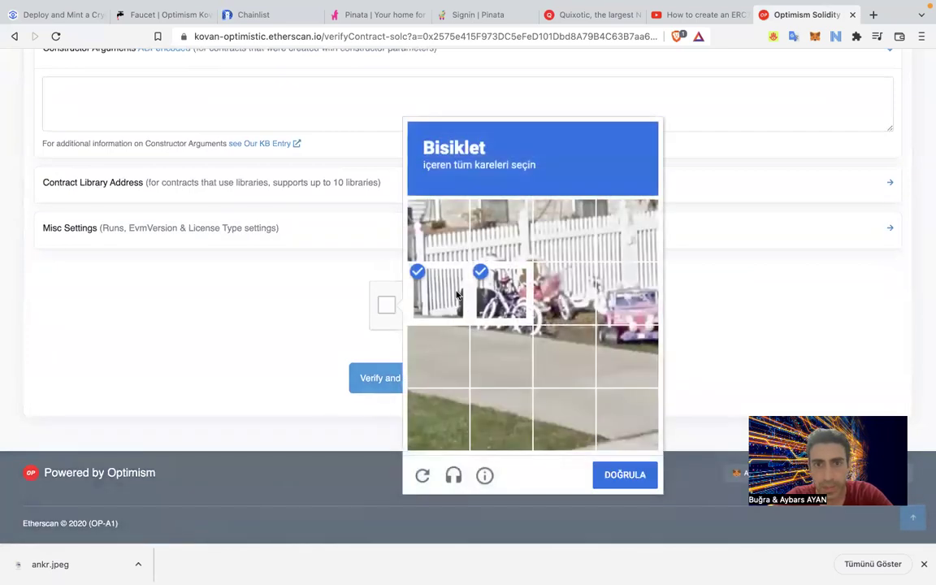
pyautogui.click(467, 310)
pyautogui.click(500, 356)
pyautogui.click(572, 319)
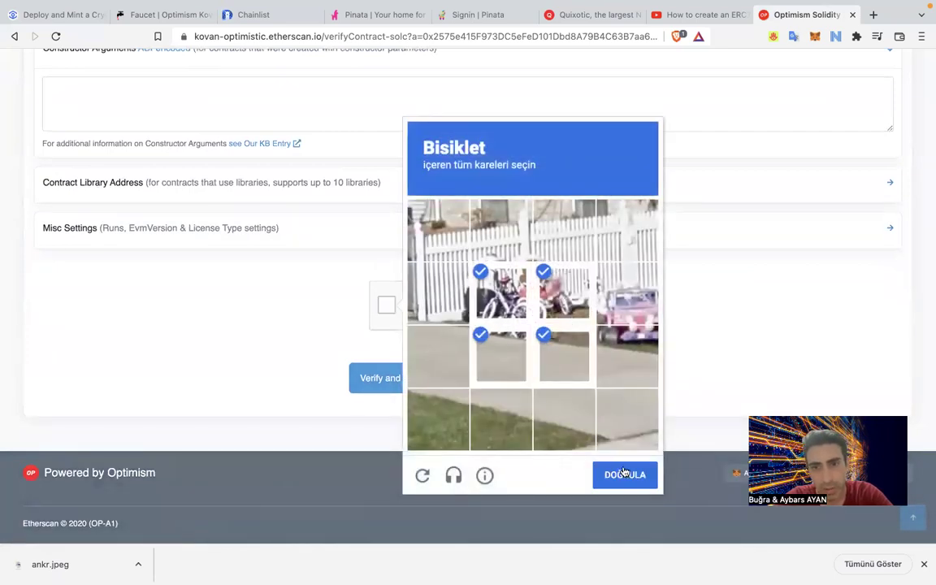
pyautogui.click(625, 474)
# Submit for verification and read the multiple SPDX license identifiers error.
pyautogui.click(388, 391)
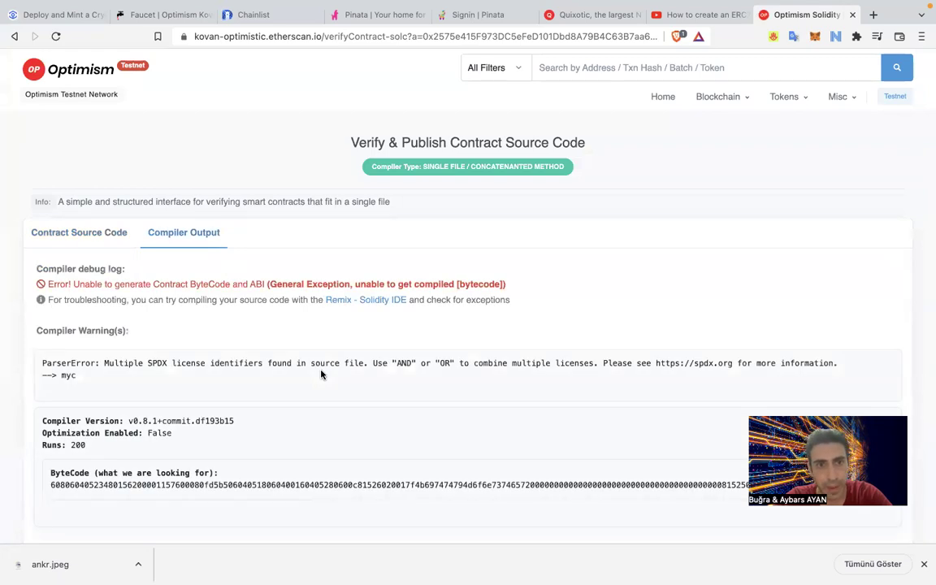
pyautogui.scroll(-5, 321, 374)
pyautogui.scroll(5, 319, 374)
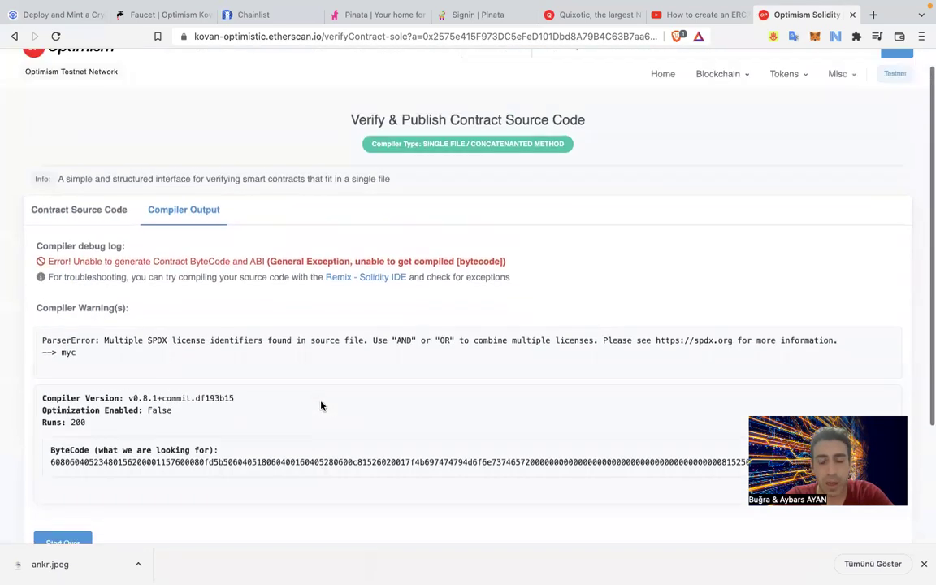
pyautogui.hotkey('ctrl', 'Right')
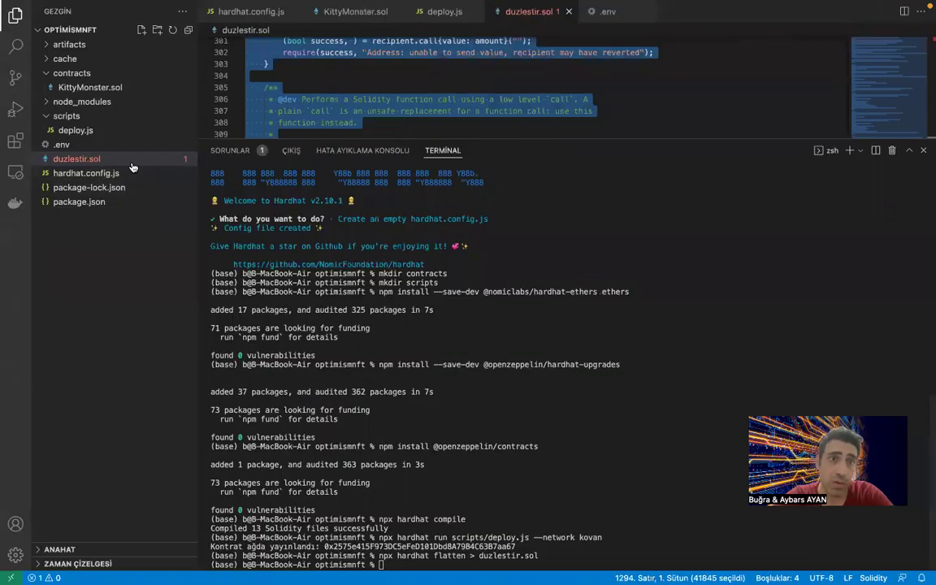
# Collapse the terminal and locate the SPDX license comment on line 5 of duzlestir.sol.
pyautogui.moveTo(349, 143); pyautogui.dragTo(349, 569)
pyautogui.click(299, 287)
pyautogui.scroll(20, 301, 114)
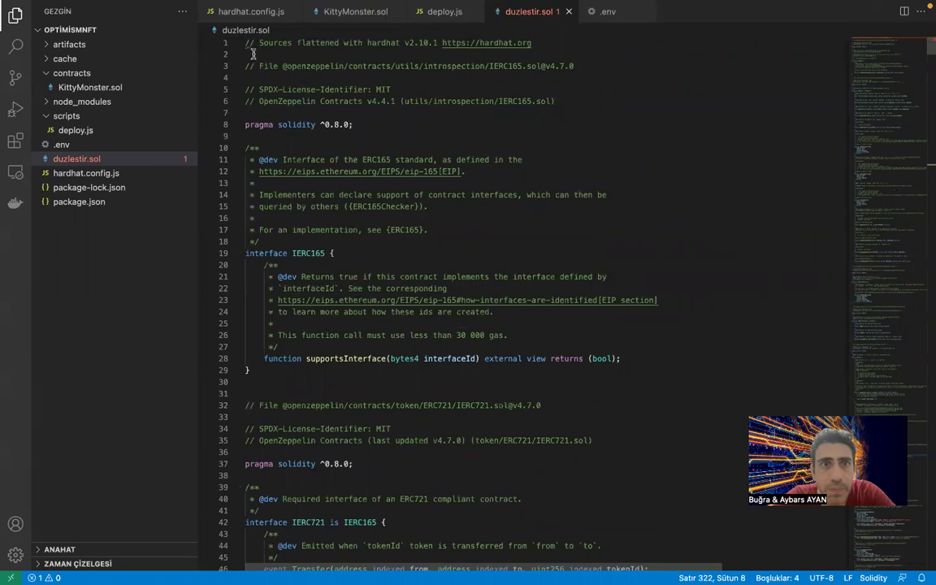
pyautogui.click(247, 43)
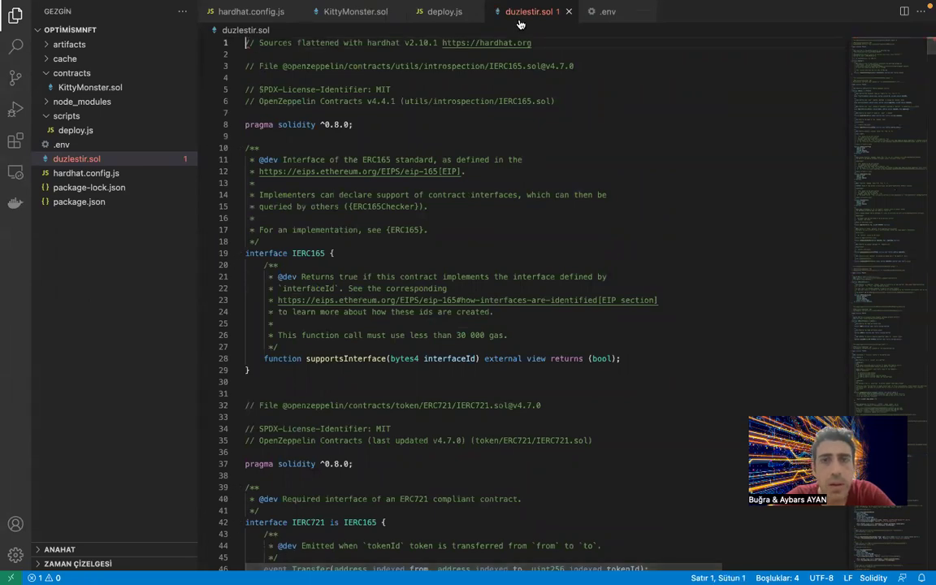
pyautogui.moveTo(535, 42); pyautogui.dragTo(202, 37)
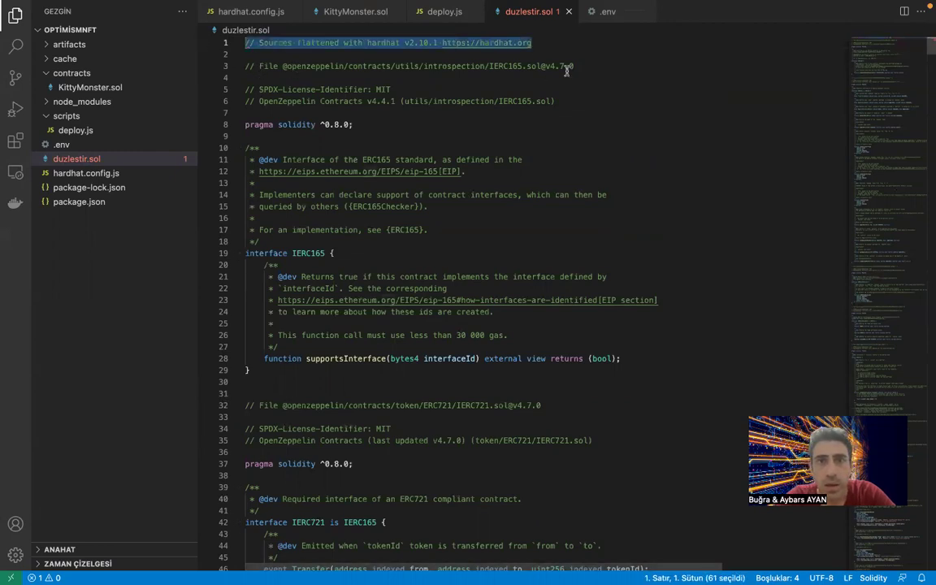
pyautogui.moveTo(391, 89); pyautogui.dragTo(248, 154)
pyautogui.click(341, 113)
pyautogui.moveTo(393, 89); pyautogui.dragTo(220, 101)
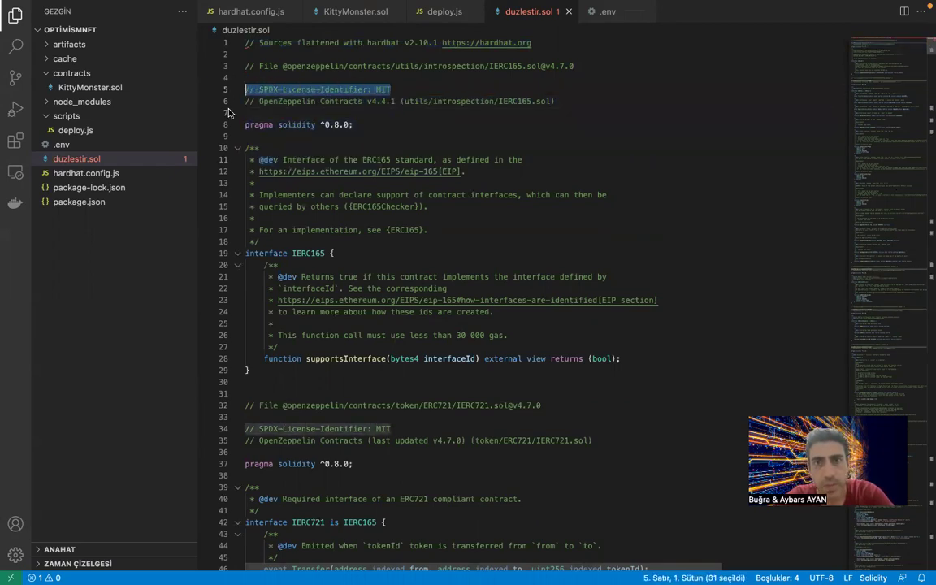
# Find the SPDX license comments and delete the duplicate on line 34.
pyautogui.hotkey('ctrl', 'f')
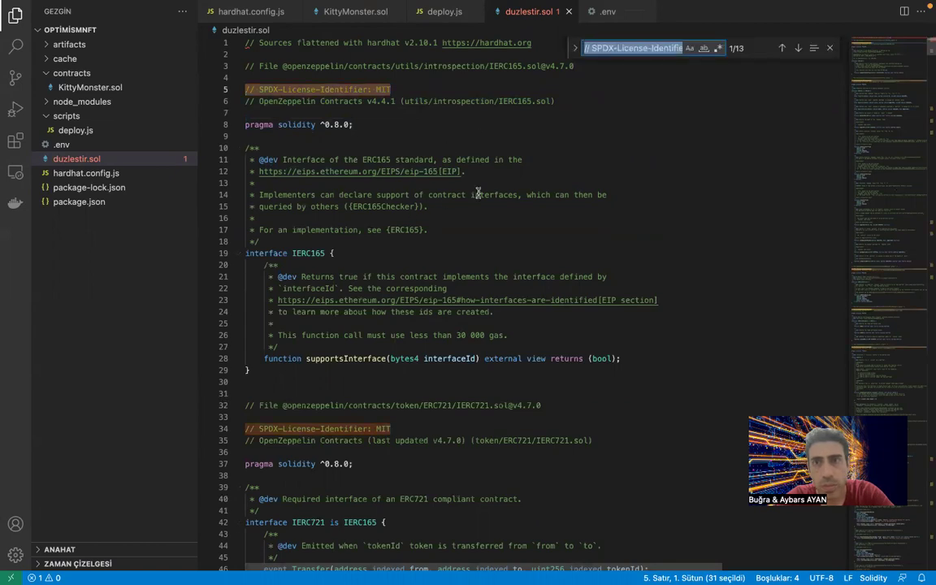
pyautogui.press('Return')
pyautogui.click(394, 82)
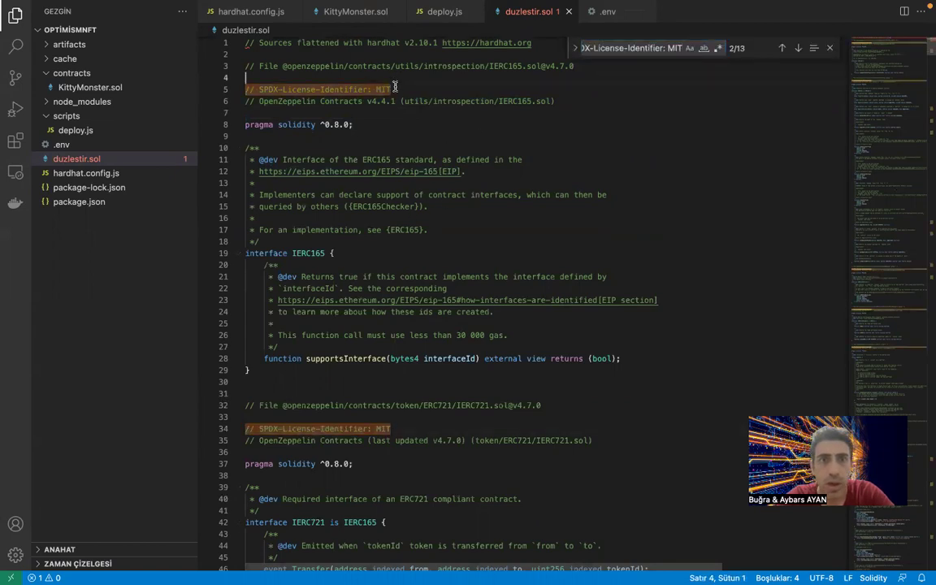
pyautogui.moveTo(391, 429); pyautogui.dragTo(246, 428)
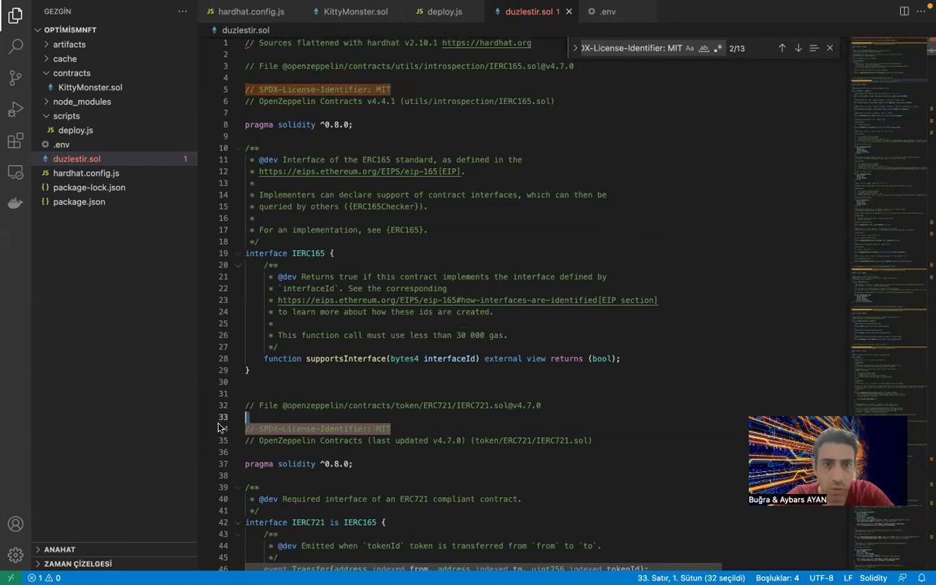
pyautogui.press('BackSpace')
pyautogui.press('BackSpace')
pyautogui.press('Down')
pyautogui.press('Down')
pyautogui.press('Down')
pyautogui.press('Down')
pyautogui.press('Down')
pyautogui.press('Down')
pyautogui.press('Down')
pyautogui.press('Down')
pyautogui.press('Down')
pyautogui.press('Down')
pyautogui.press('Down')
pyautogui.press('Down')
pyautogui.press('Down')
pyautogui.press('Down')
pyautogui.press('Down')
pyautogui.press('Down')
pyautogui.press('Down')
pyautogui.press('Down')
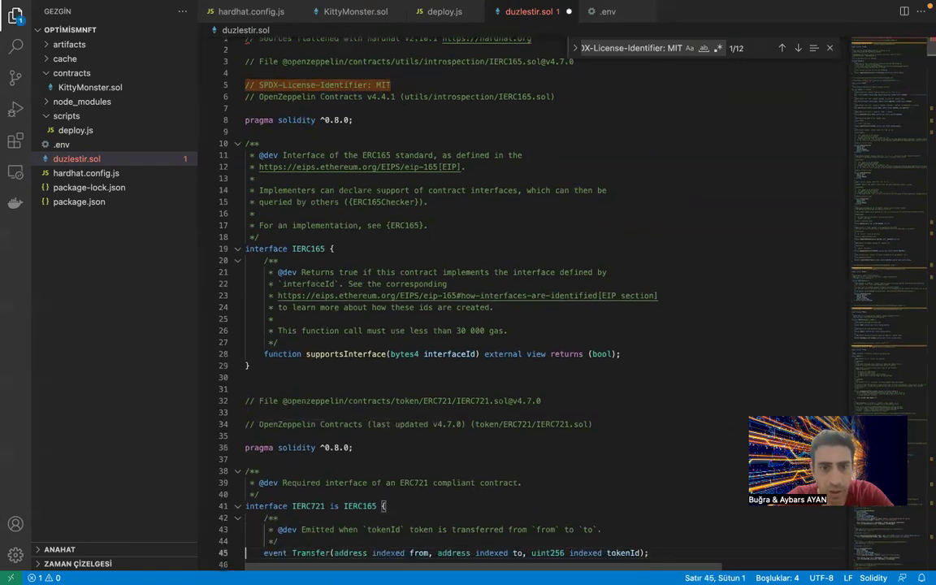
pyautogui.press('Down')
pyautogui.press('Down')
pyautogui.press('Down')
pyautogui.press('Down')
pyautogui.press('Down')
pyautogui.press('Down')
pyautogui.press('Down')
pyautogui.press('Down')
pyautogui.press('Down')
pyautogui.press('Down')
pyautogui.press('Down')
pyautogui.press('Down')
pyautogui.press('Down')
pyautogui.press('Down')
pyautogui.press('Down')
pyautogui.press('Down')
pyautogui.press('Down')
pyautogui.press('Down')
pyautogui.press('Down')
pyautogui.press('Down')
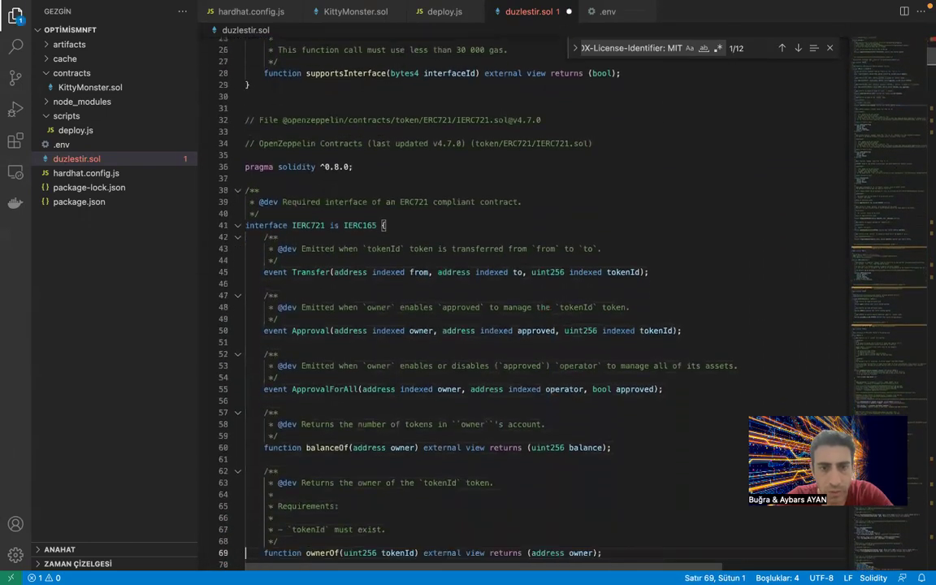
pyautogui.press('Down')
pyautogui.press('Down')
pyautogui.press('Down')
pyautogui.press('Down')
pyautogui.press('Down')
pyautogui.press('Down')
pyautogui.press('Down')
pyautogui.press('Down')
pyautogui.press('Down')
pyautogui.press('Down')
pyautogui.press('Down')
pyautogui.press('Down')
pyautogui.press('Down')
pyautogui.press('Down')
pyautogui.press('Down')
pyautogui.press('Down')
pyautogui.press('Down')
pyautogui.press('Down')
pyautogui.press('Down')
pyautogui.press('Down')
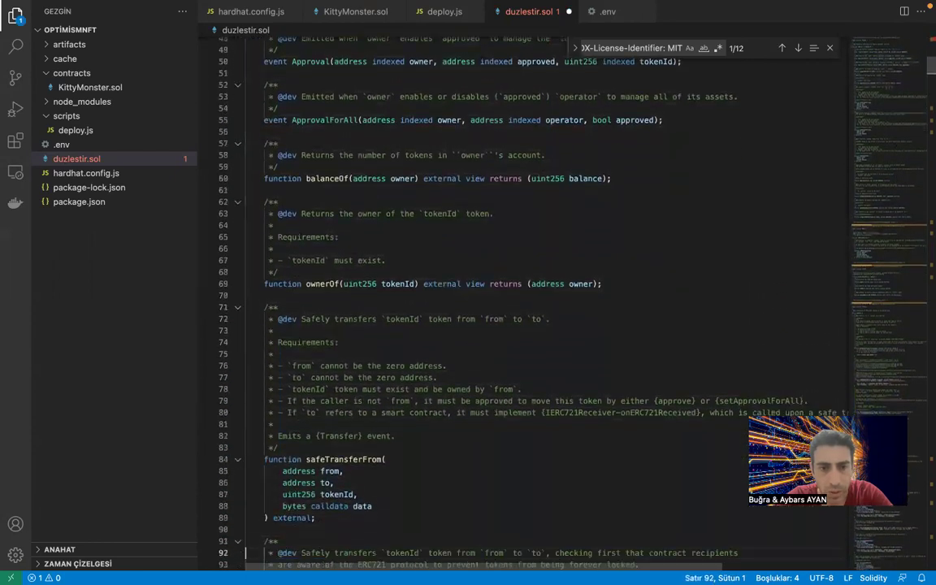
pyautogui.press('Down')
pyautogui.press('Down')
pyautogui.press('Down')
pyautogui.press('Down')
pyautogui.press('Down')
pyautogui.press('Down')
pyautogui.press('Down')
pyautogui.press('Down')
pyautogui.press('Down')
pyautogui.press('Down')
pyautogui.press('Down')
pyautogui.press('Down')
pyautogui.press('Down')
pyautogui.press('Down')
pyautogui.press('Down')
pyautogui.press('Down')
pyautogui.press('Down')
pyautogui.press('Down')
pyautogui.press('Down')
pyautogui.press('Down')
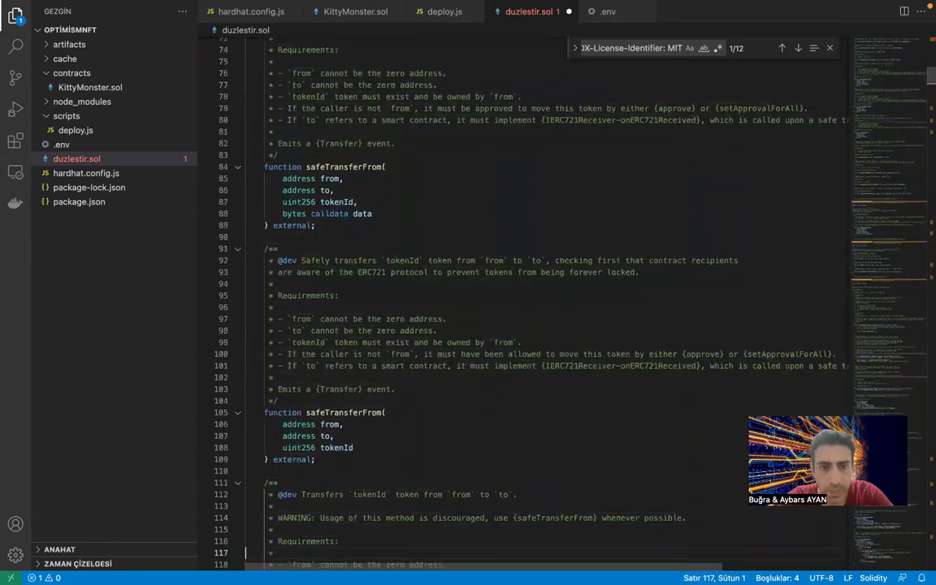
pyautogui.press('Down')
pyautogui.press('Down')
pyautogui.press('Down')
pyautogui.press('Down')
pyautogui.press('Down')
pyautogui.press('Down')
pyautogui.press('Down')
pyautogui.press('Down')
pyautogui.press('Down')
pyautogui.press('Down')
pyautogui.press('Down')
pyautogui.press('Down')
pyautogui.press('Down')
pyautogui.press('Down')
pyautogui.press('Down')
pyautogui.press('Down')
pyautogui.press('Down')
pyautogui.press('Down')
pyautogui.press('Down')
pyautogui.press('Down')
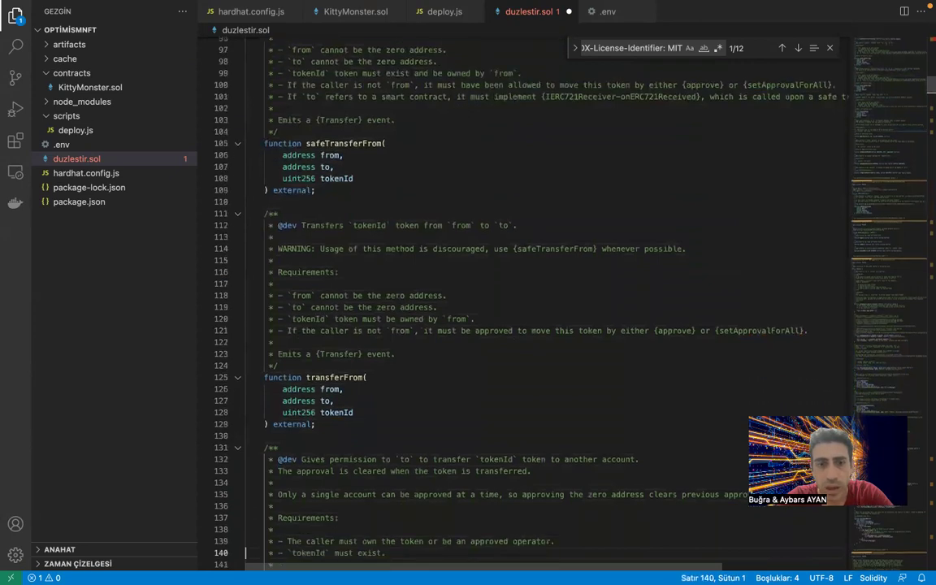
pyautogui.press('Down')
pyautogui.press('Down')
pyautogui.press('Down')
pyautogui.press('Down')
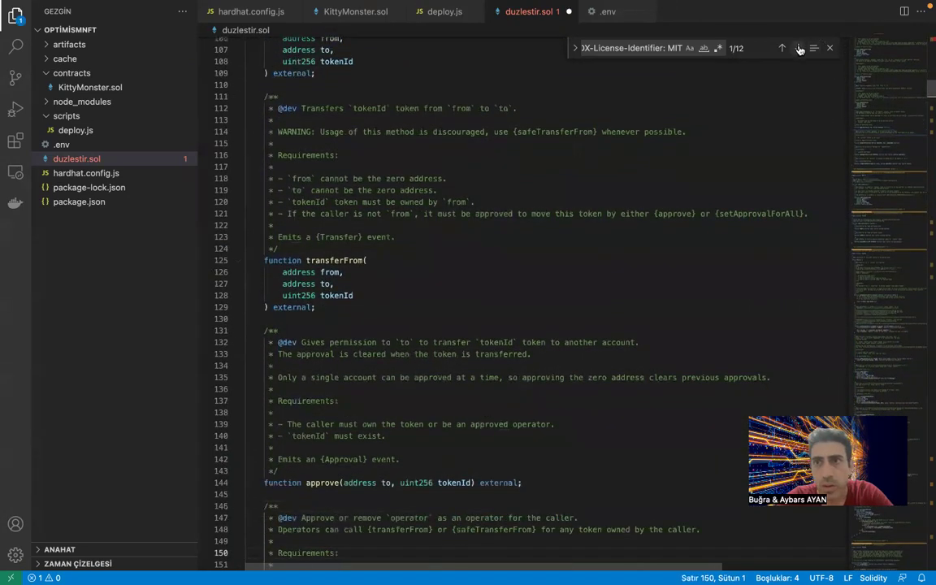
# Delete the duplicate license comments on lines 178, 209 and 238.
pyautogui.click(798, 48)
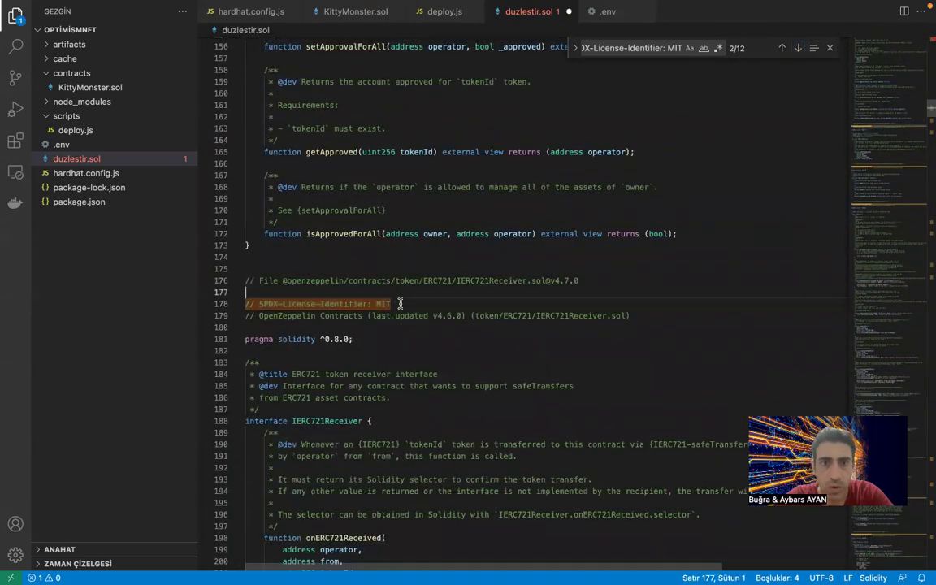
pyautogui.press('BackSpace')
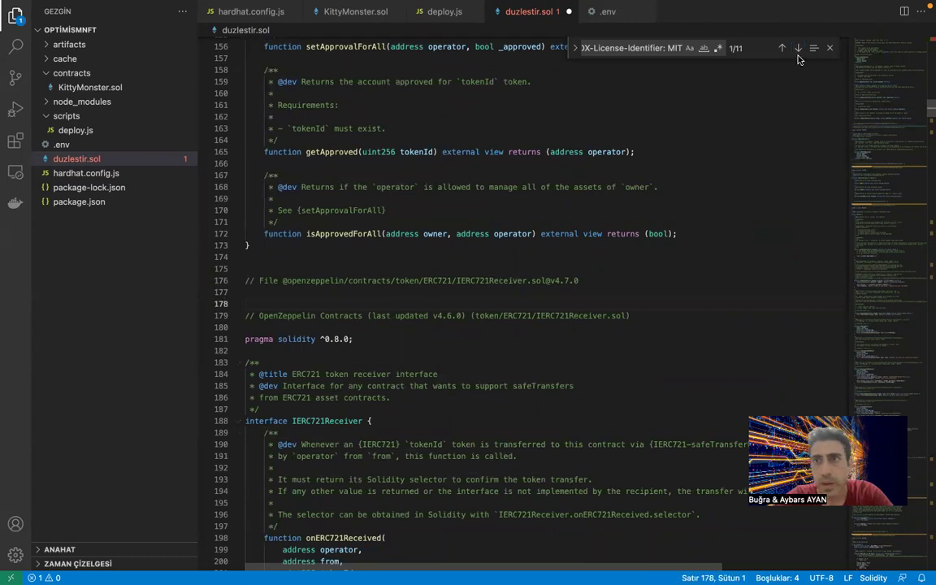
pyautogui.click(798, 48)
pyautogui.moveTo(391, 304); pyautogui.dragTo(244, 304)
pyautogui.press('BackSpace')
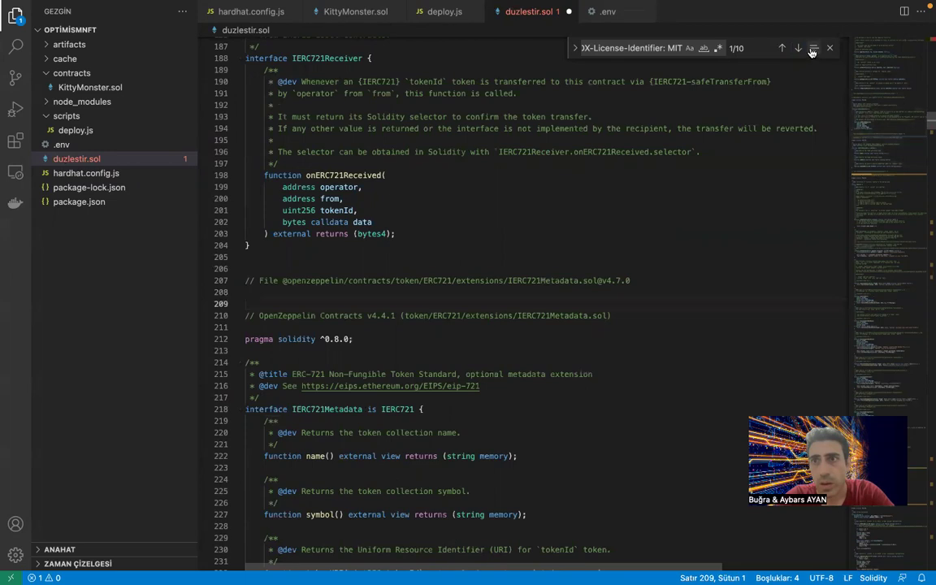
pyautogui.click(798, 48)
pyautogui.hotkey('shift', 'Home')
pyautogui.press('BackSpace')
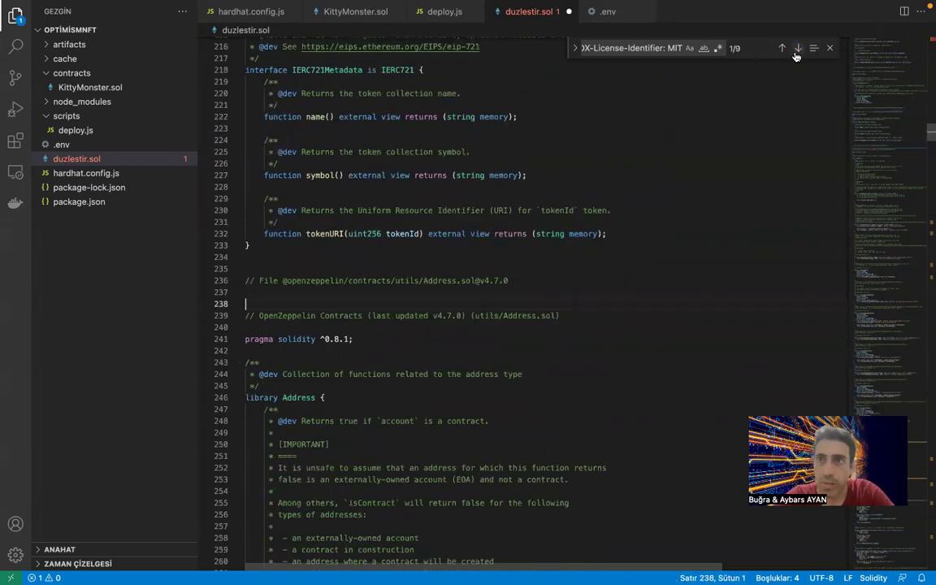
# Delete the duplicate license comments on lines 464, 491 and 570.
pyautogui.click(798, 48)
pyautogui.click(386, 316)
pyautogui.moveTo(411, 296); pyautogui.dragTo(412, 301)
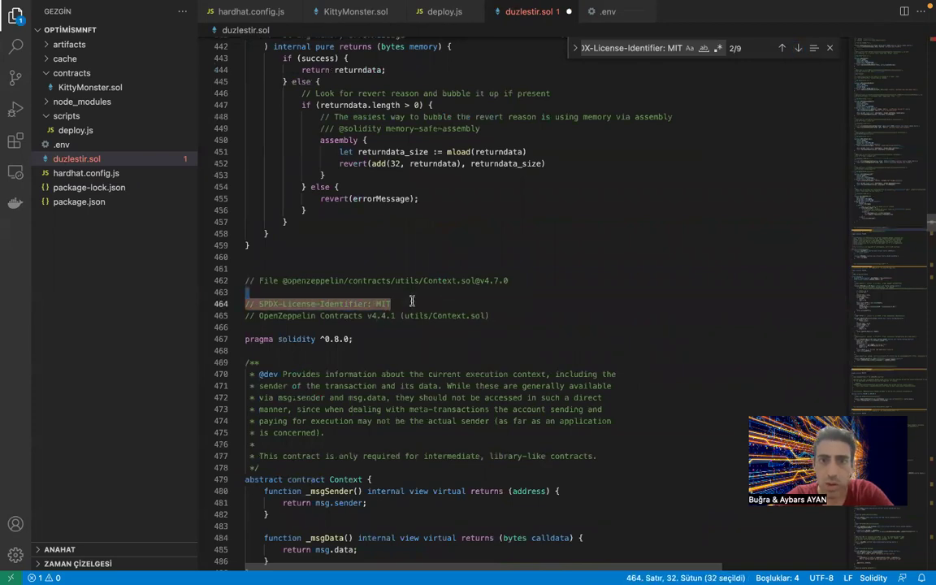
pyautogui.press('BackSpace')
pyautogui.press('BackSpace')
pyautogui.click(798, 48)
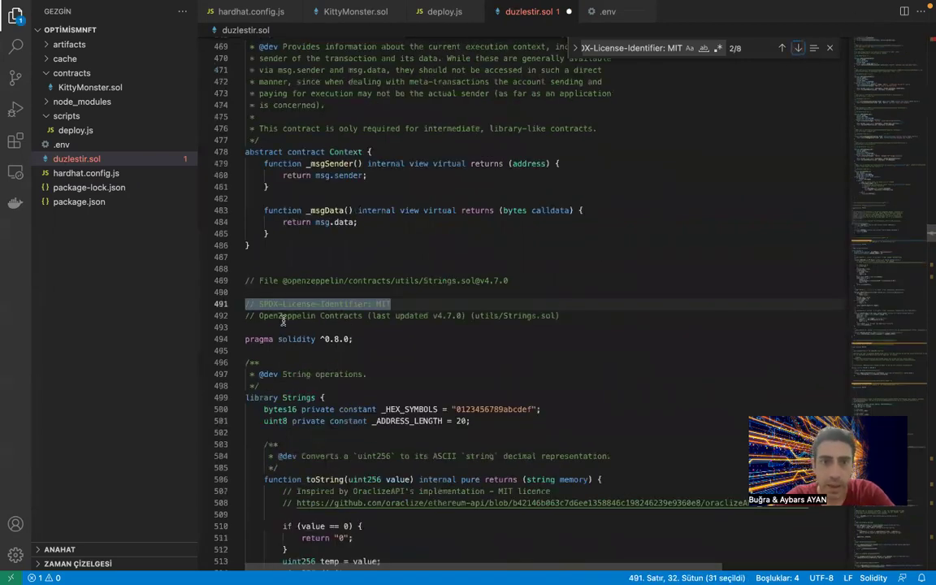
pyautogui.moveTo(391, 304); pyautogui.dragTo(220, 302)
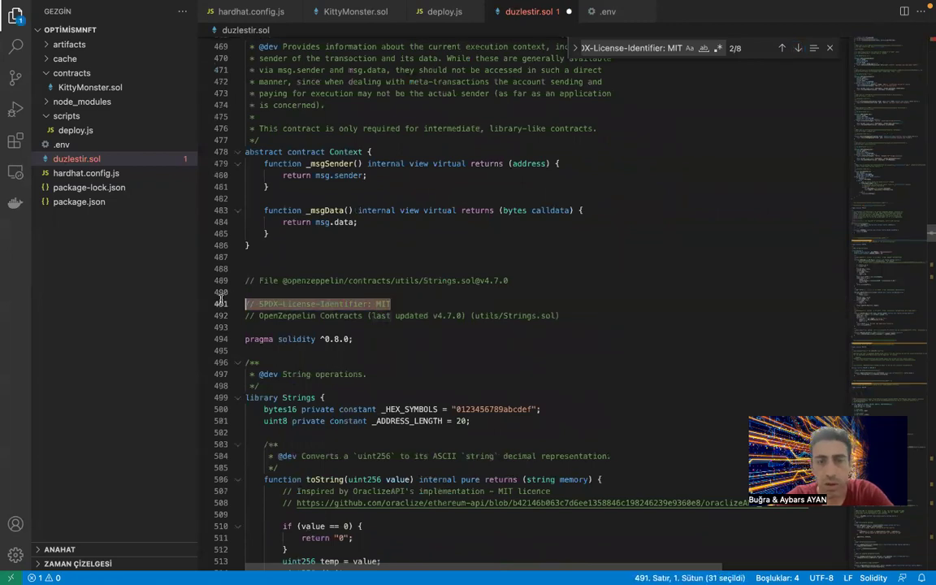
pyautogui.press('BackSpace')
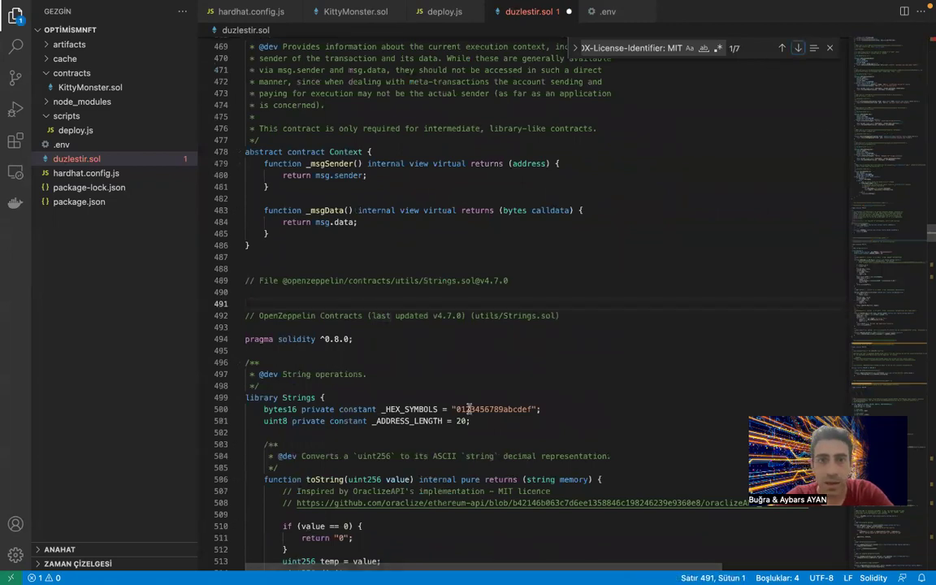
pyautogui.click(798, 48)
pyautogui.click(404, 324)
pyautogui.moveTo(401, 304); pyautogui.dragTo(246, 304)
pyautogui.press('BackSpace')
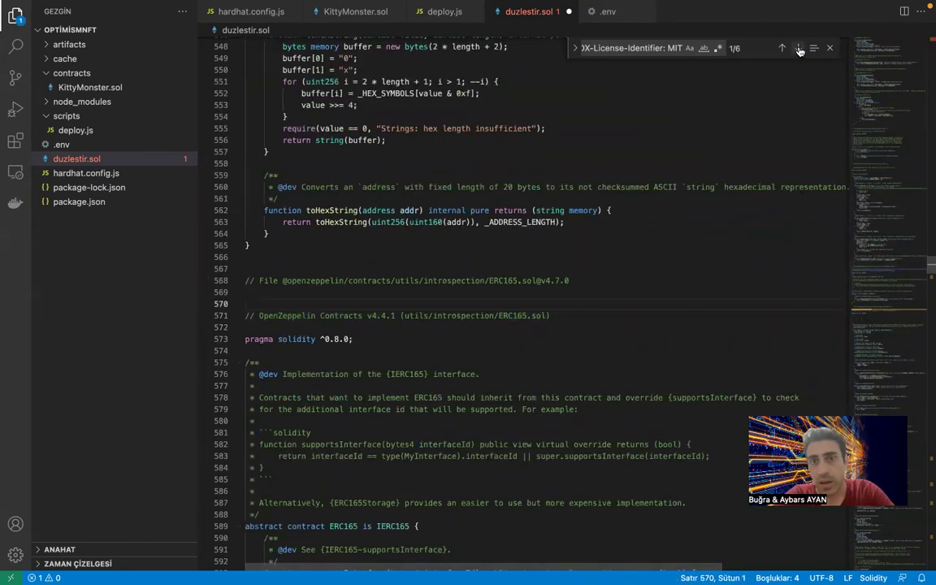
# Delete the duplicate license comments on lines 601, 1057 and 1120.
pyautogui.click(798, 48)
pyautogui.click(397, 291)
pyautogui.moveTo(391, 304); pyautogui.dragTo(231, 303)
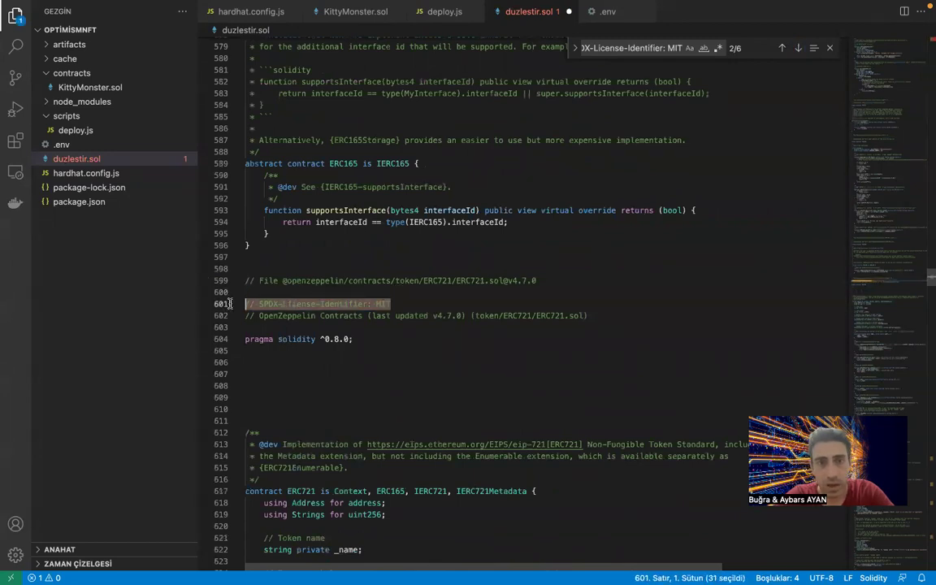
pyautogui.press('BackSpace')
pyautogui.click(798, 48)
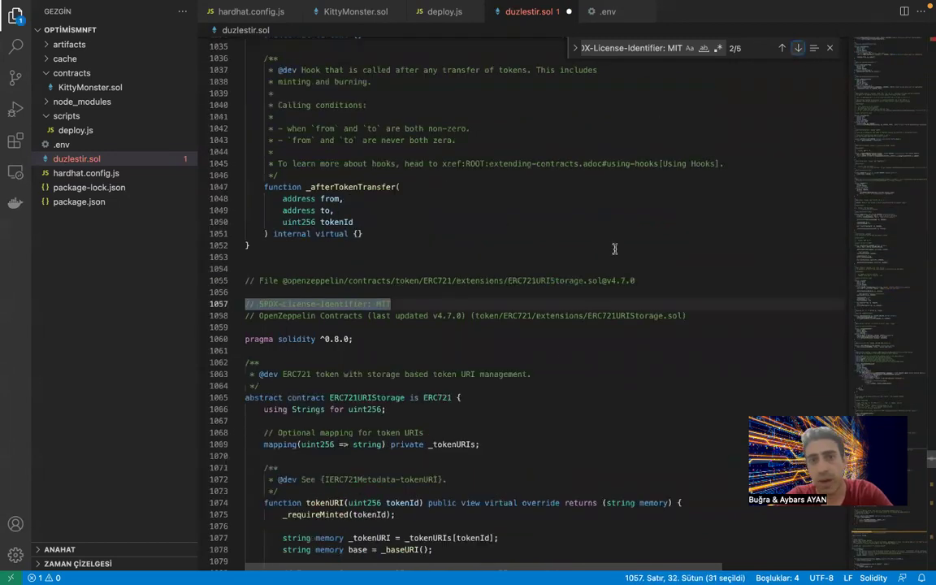
pyautogui.moveTo(392, 304); pyautogui.dragTo(214, 292)
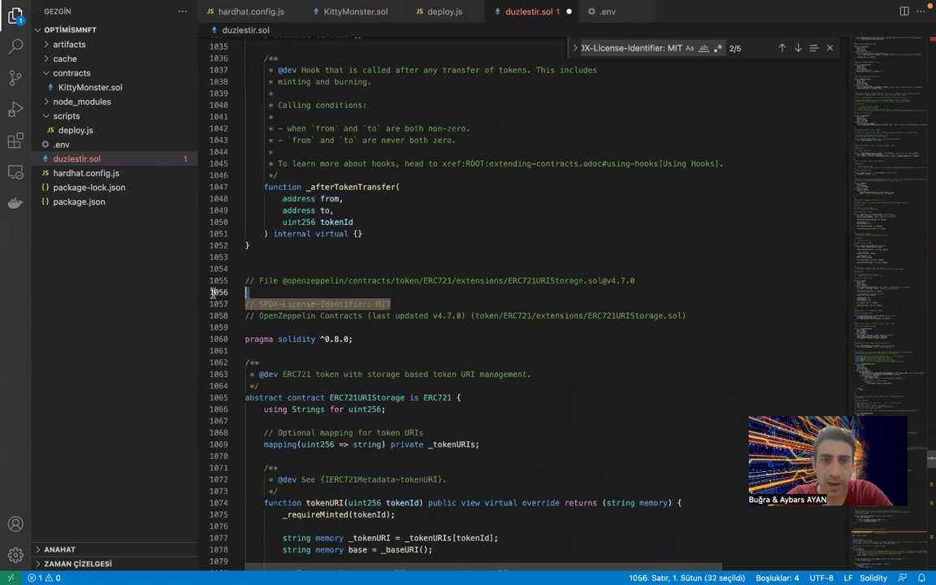
pyautogui.press('BackSpace')
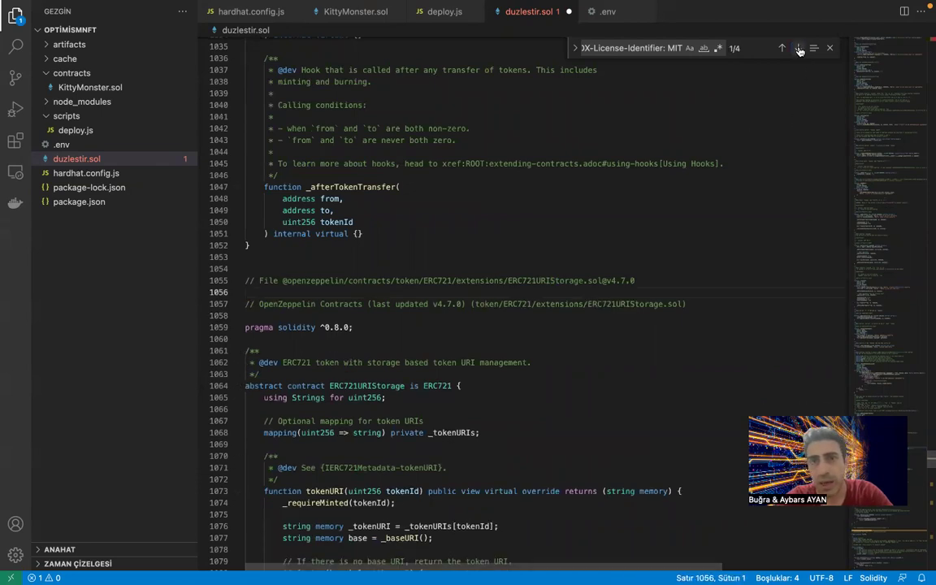
pyautogui.click(798, 48)
pyautogui.click(394, 300)
pyautogui.moveTo(394, 301); pyautogui.dragTo(223, 302)
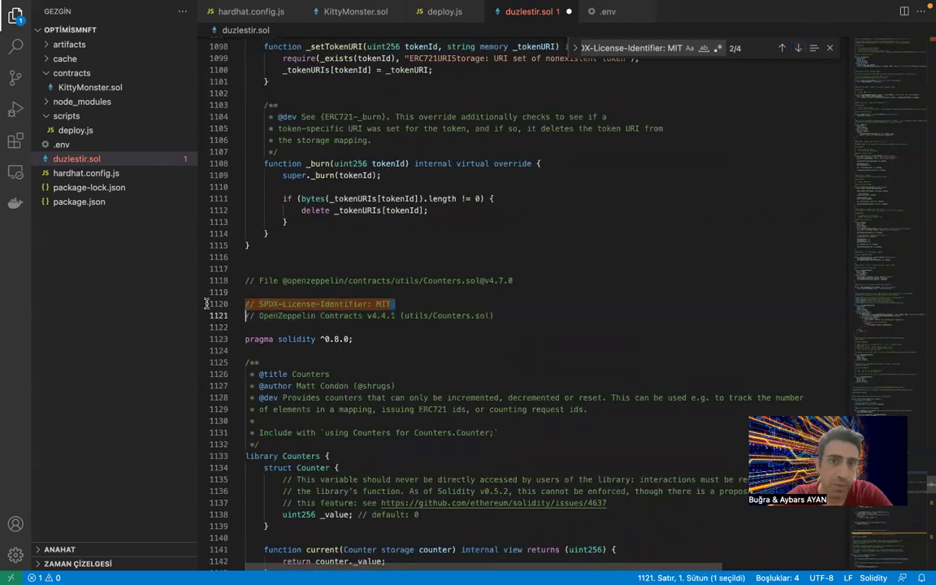
pyautogui.press('BackSpace')
# Delete the comments on lines 1167 and 1252, leaving only line 5, then select all.
pyautogui.click(798, 48)
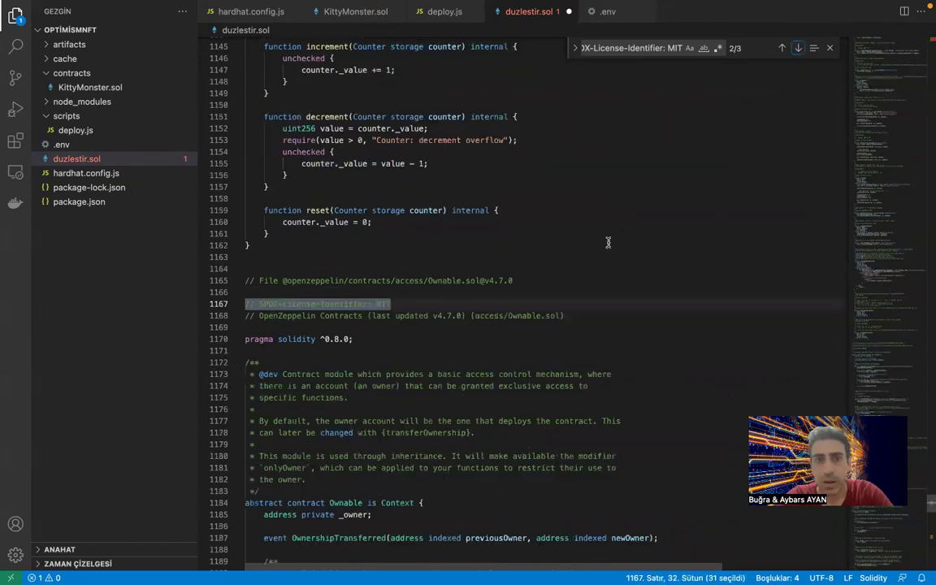
pyautogui.moveTo(391, 304); pyautogui.dragTo(236, 304)
pyautogui.press('BackSpace')
pyautogui.click(798, 48)
pyautogui.moveTo(395, 304); pyautogui.dragTo(234, 304)
pyautogui.press('BackSpace')
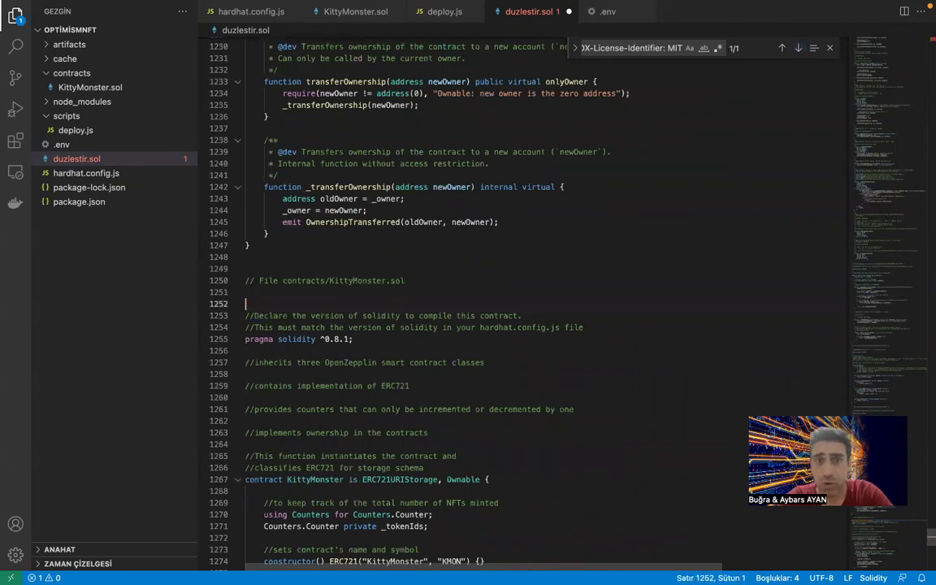
pyautogui.click(782, 48)
pyautogui.click(831, 51)
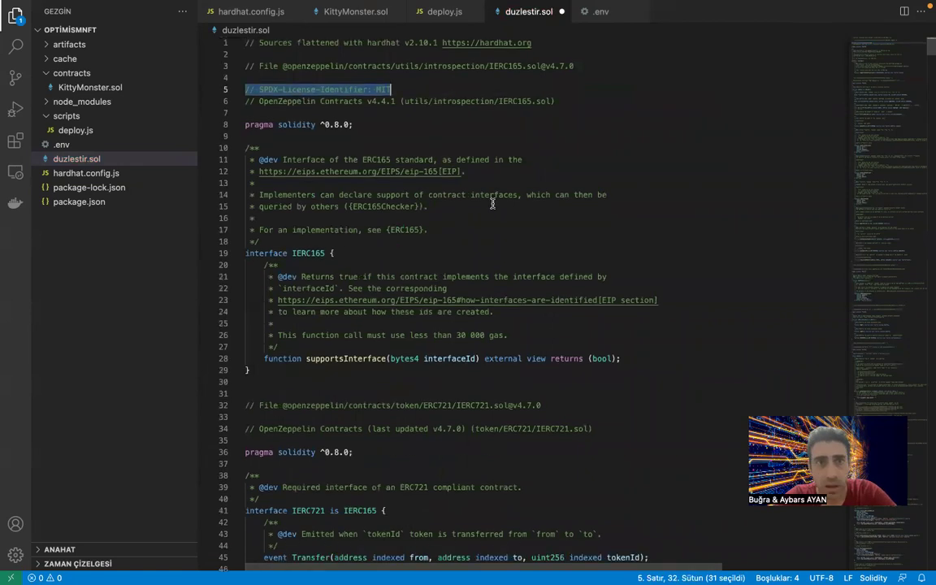
pyautogui.press('super+a')
# Restart the verification form and replace the old source with the cleaned flattened KittyMonster code.
pyautogui.press('super+Tab')
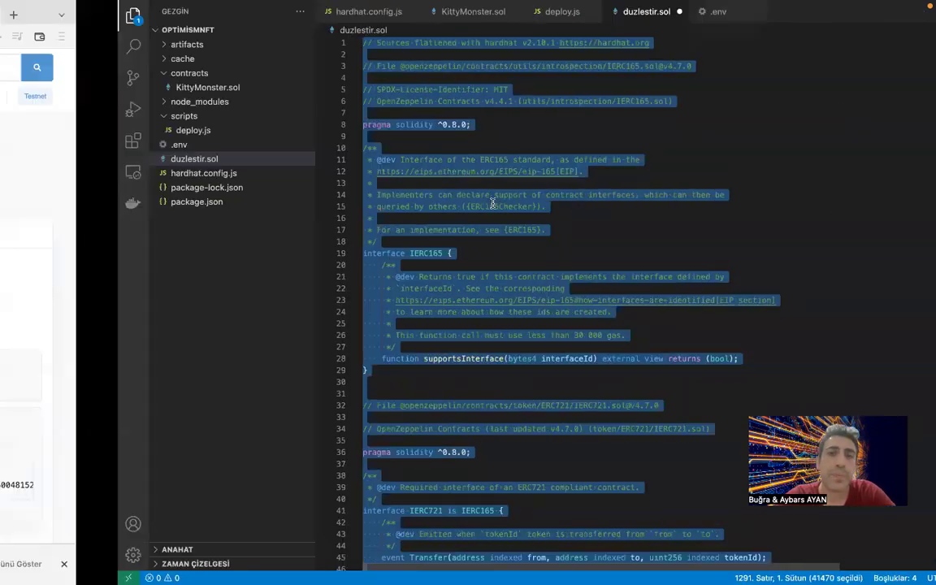
pyautogui.moveTo(241, 320); pyautogui.dragTo(260, 180)
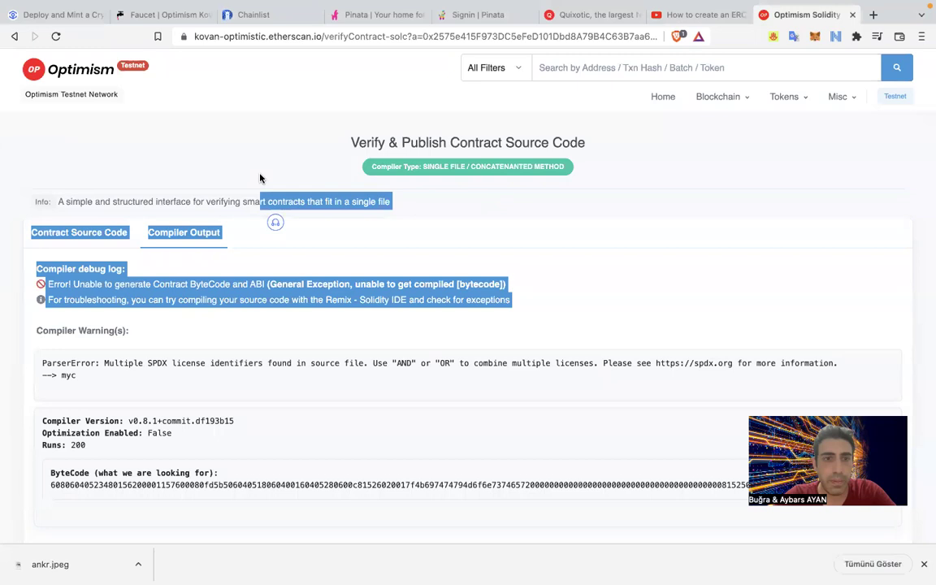
pyautogui.scroll(-1, 259, 179)
pyautogui.scroll(-3, 69, 387)
pyautogui.click(69, 387)
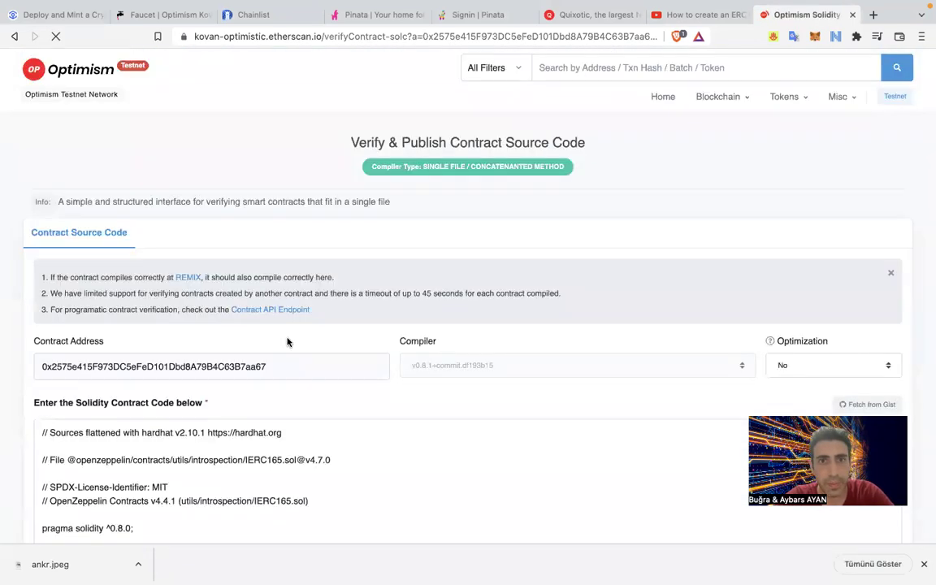
pyautogui.hotkey('ctrl', 'a')
pyautogui.hotkey('ctrl', 'v')
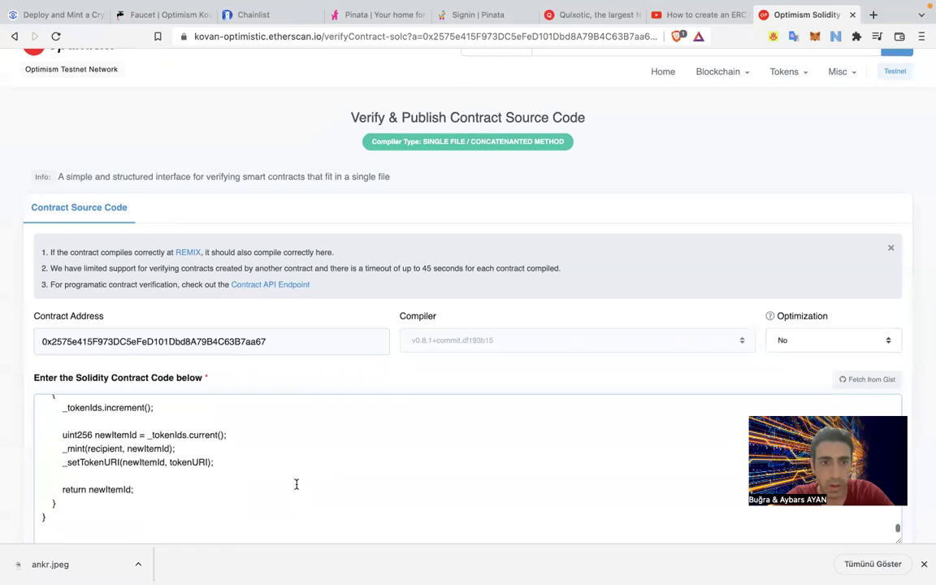
pyautogui.scroll(-10, 310, 454)
# Solve the crosswalk reCAPTCHA, then submit the contract for Verify and Publish.
pyautogui.click(386, 303)
pyautogui.click(432, 331)
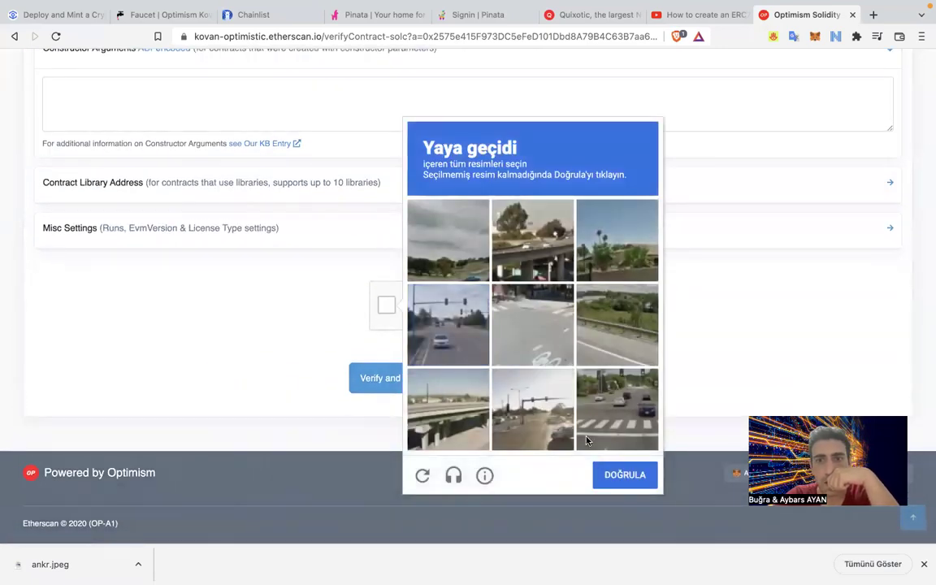
pyautogui.click(611, 415)
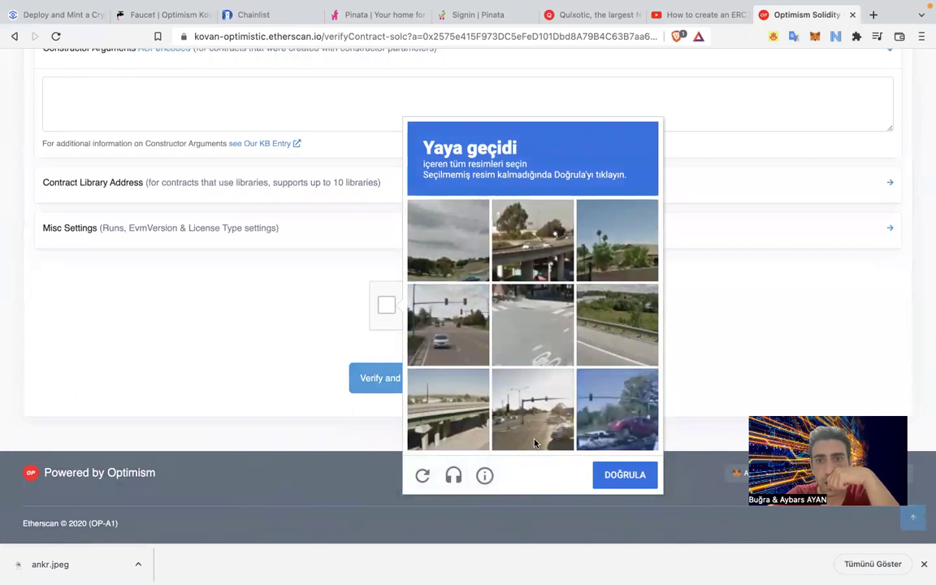
pyautogui.click(626, 474)
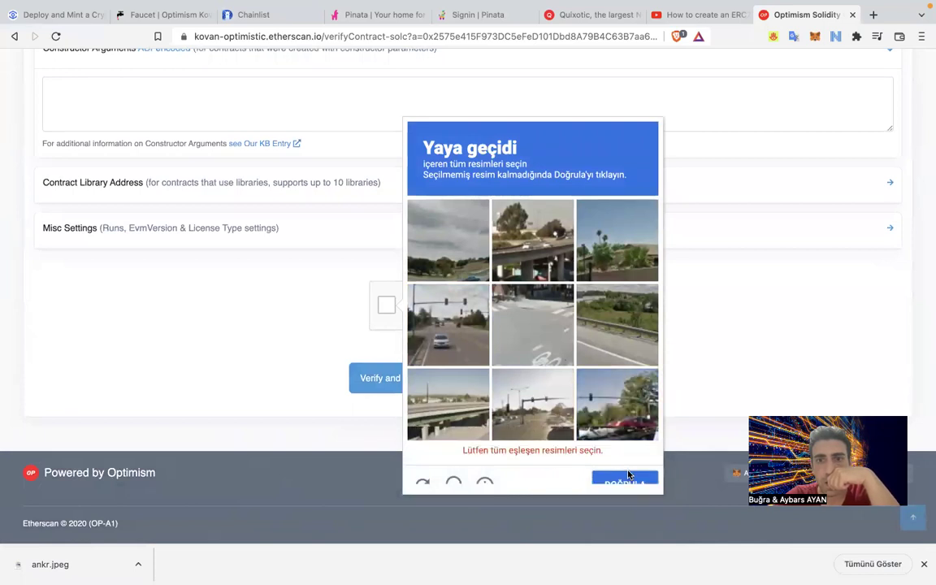
pyautogui.click(543, 346)
pyautogui.click(532, 323)
pyautogui.click(540, 416)
pyautogui.click(535, 409)
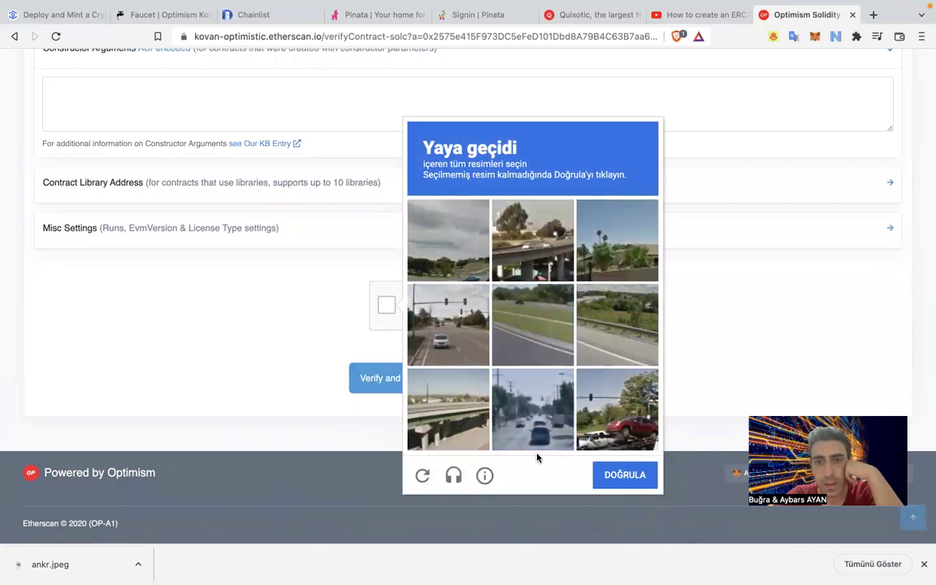
pyautogui.click(617, 484)
pyautogui.click(410, 378)
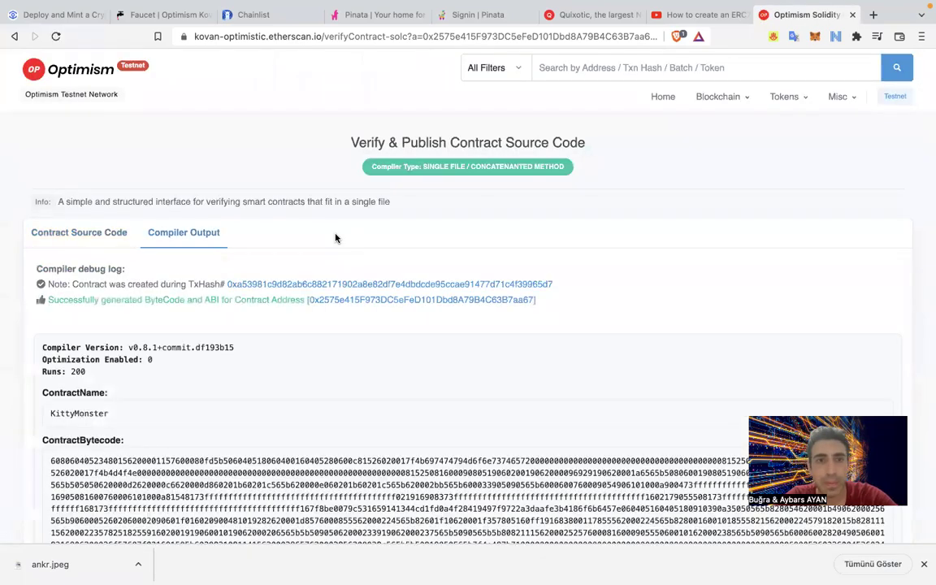
# From the creation transaction, go to the contract's Contract tab and show Write Contract.
pyautogui.click(320, 284)
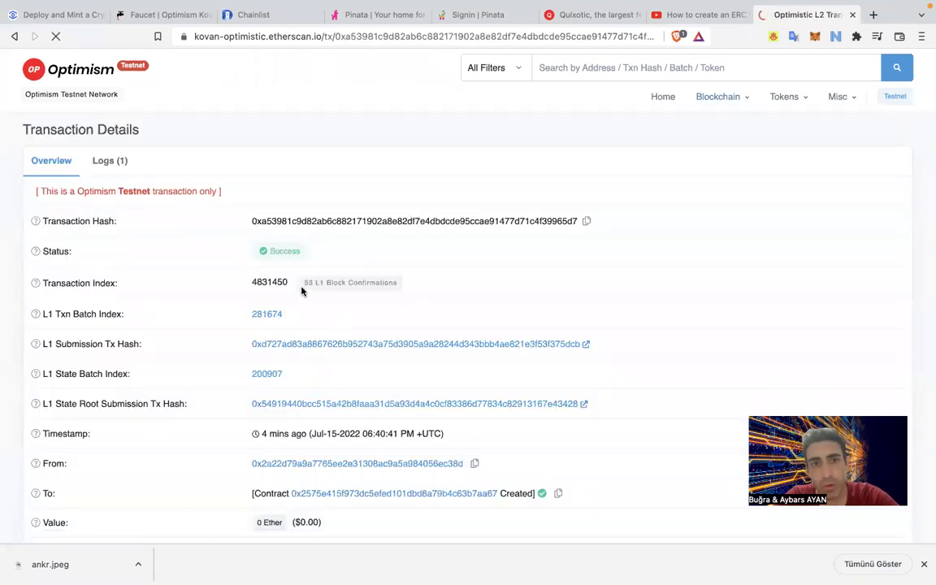
pyautogui.scroll(-2, 340, 359)
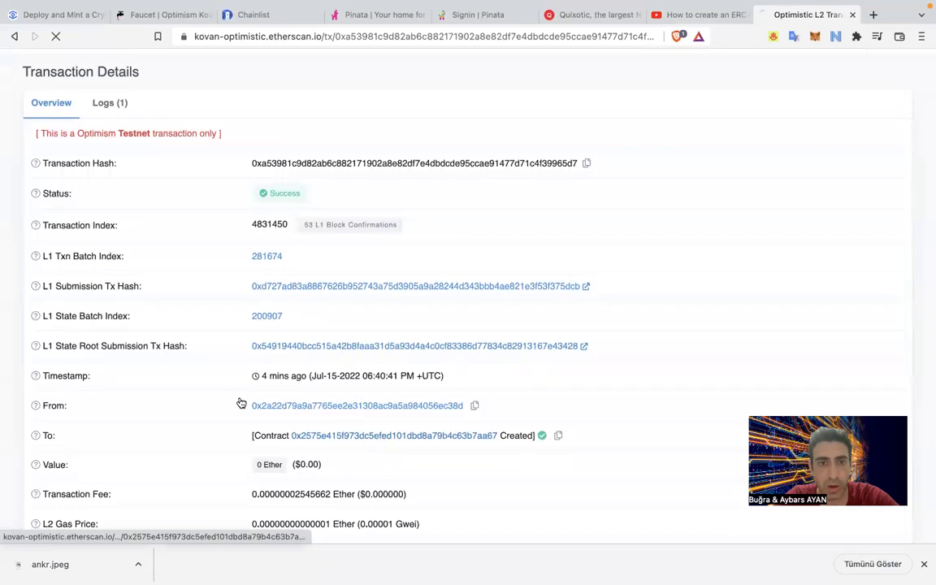
pyautogui.click(219, 270)
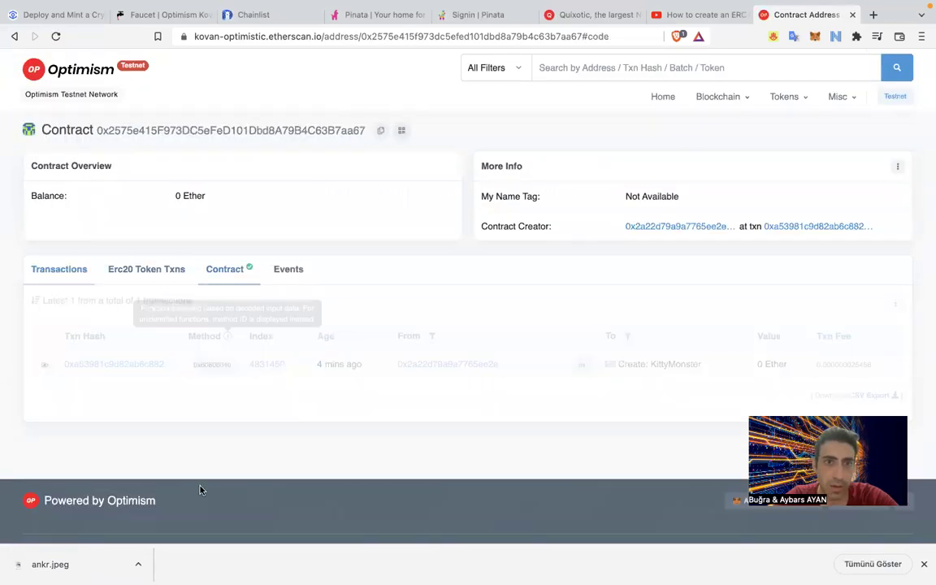
pyautogui.click(180, 306)
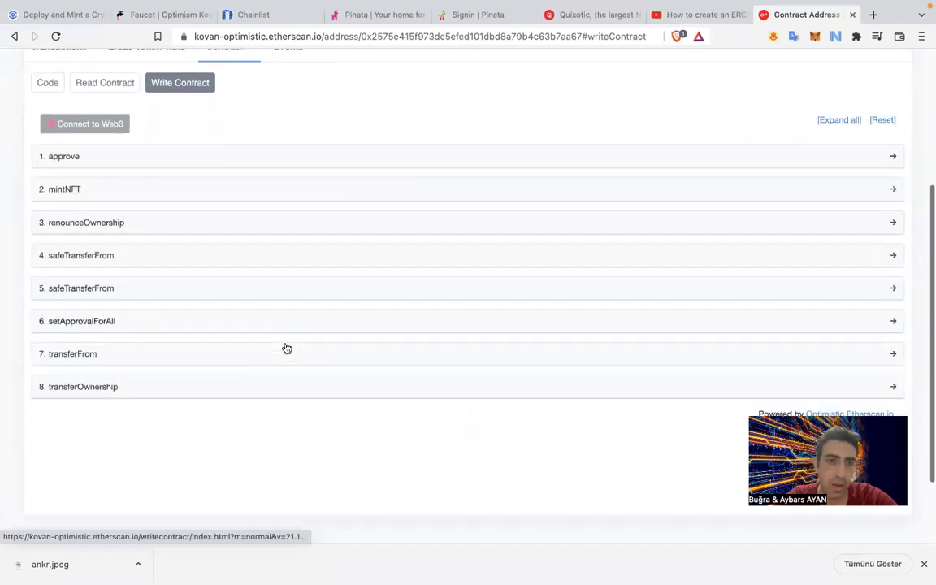
# Expand and collapse the mintNFT, renounceOwnership and safeTransferFrom write functions.
pyautogui.click(122, 202)
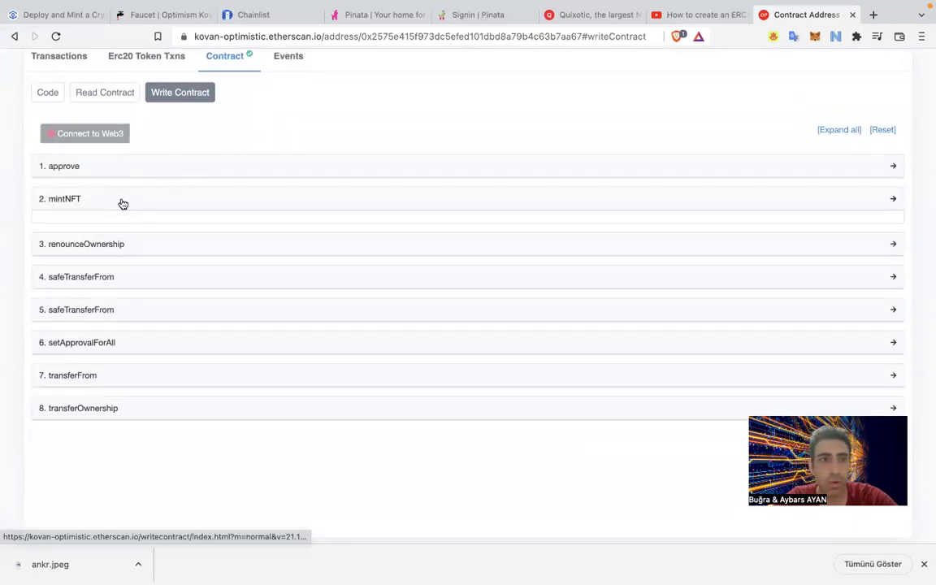
pyautogui.click(122, 202)
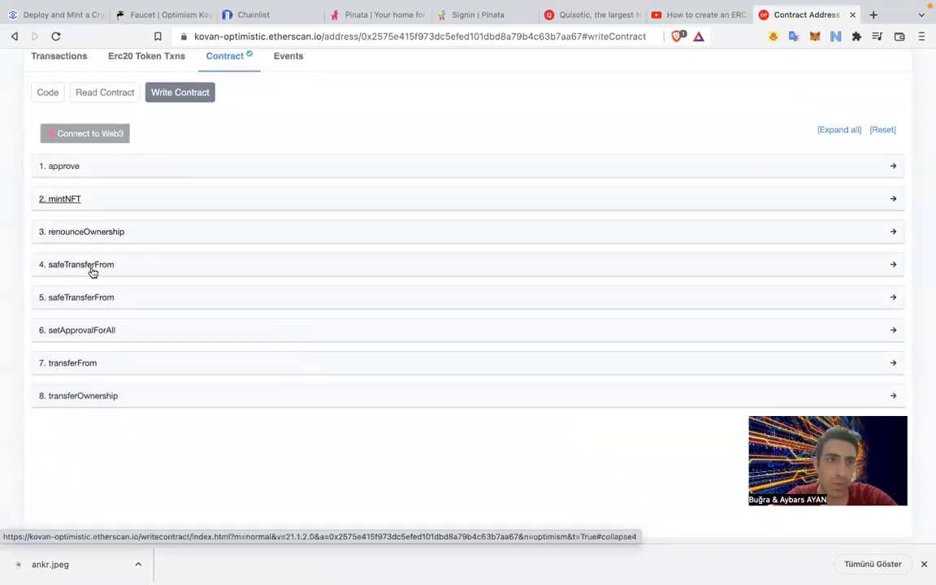
pyautogui.click(96, 233)
pyautogui.click(96, 233)
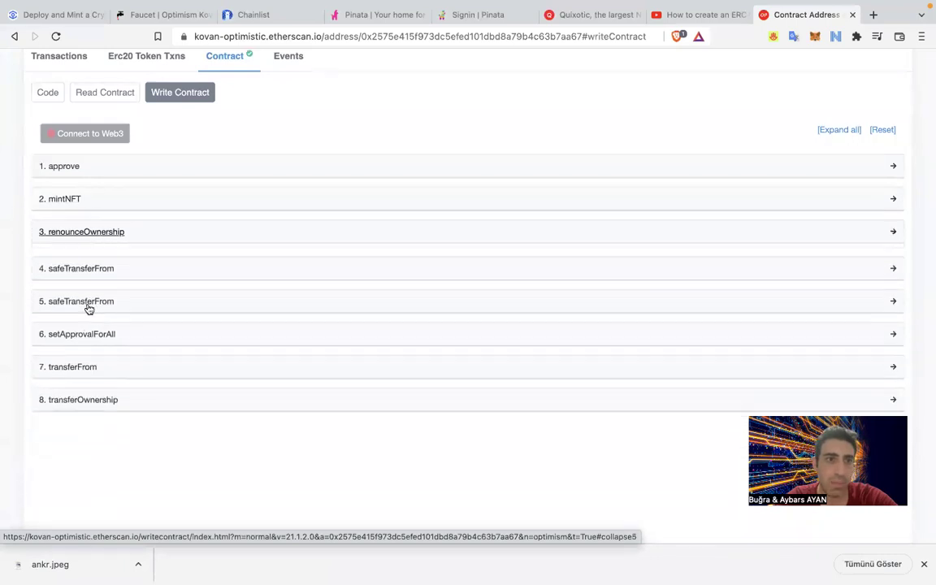
pyautogui.click(103, 265)
pyautogui.click(113, 270)
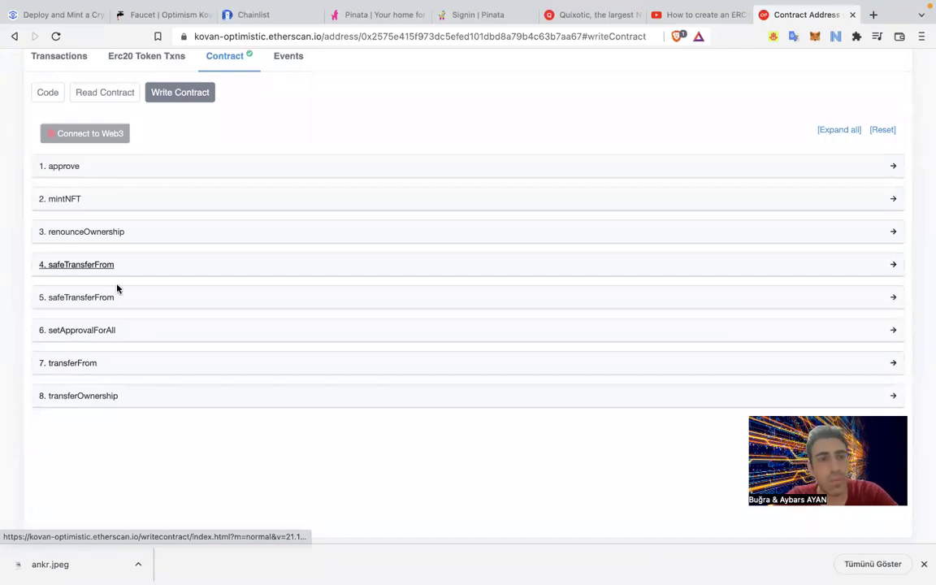
# Scroll the 'Deploy and Mint' tutorial to its Step 9 Pinata/IPFS section, then bring up Pinata's homepage.
pyautogui.click(90, 16)
pyautogui.scroll(-1, 153, 352)
pyautogui.scroll(-3, 151, 350)
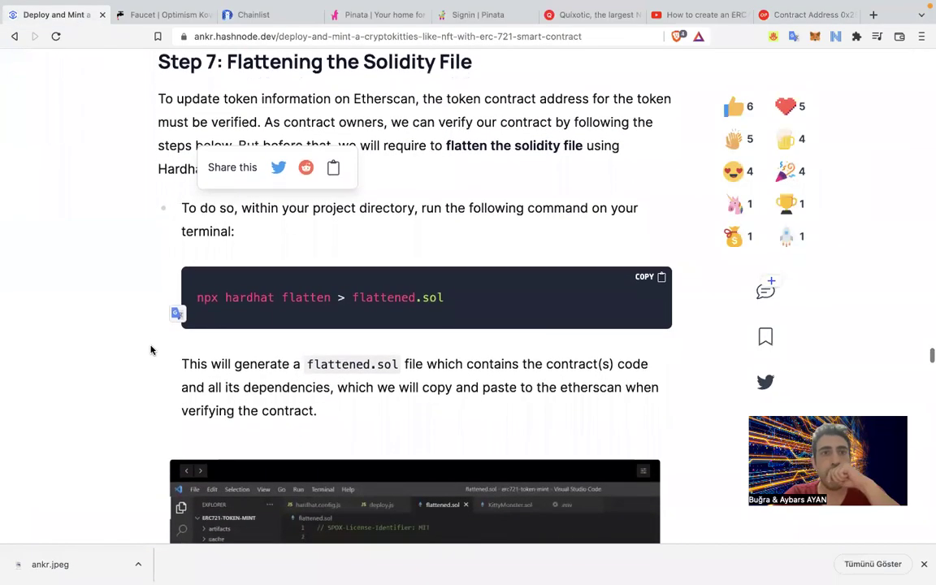
pyautogui.scroll(-10, 150, 350)
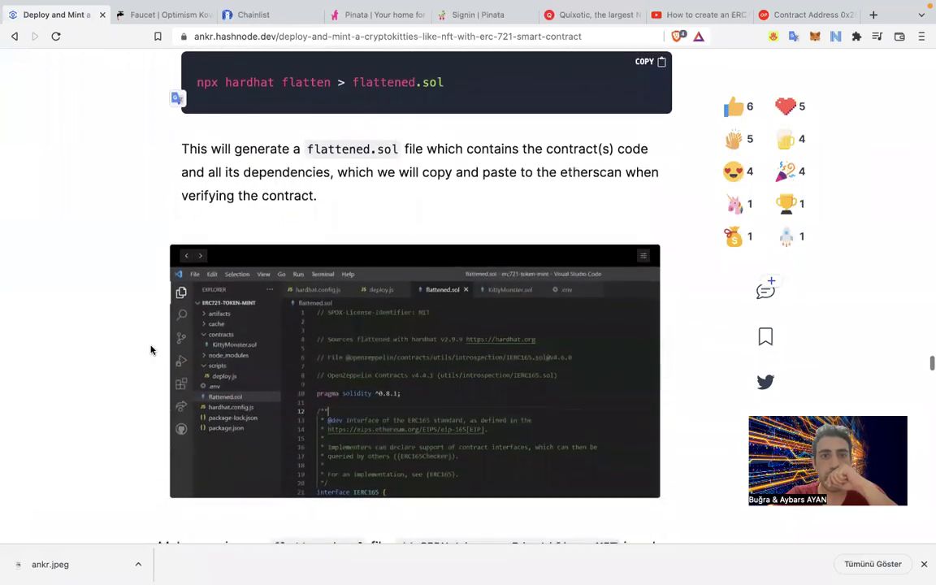
pyautogui.scroll(-12, 150, 350)
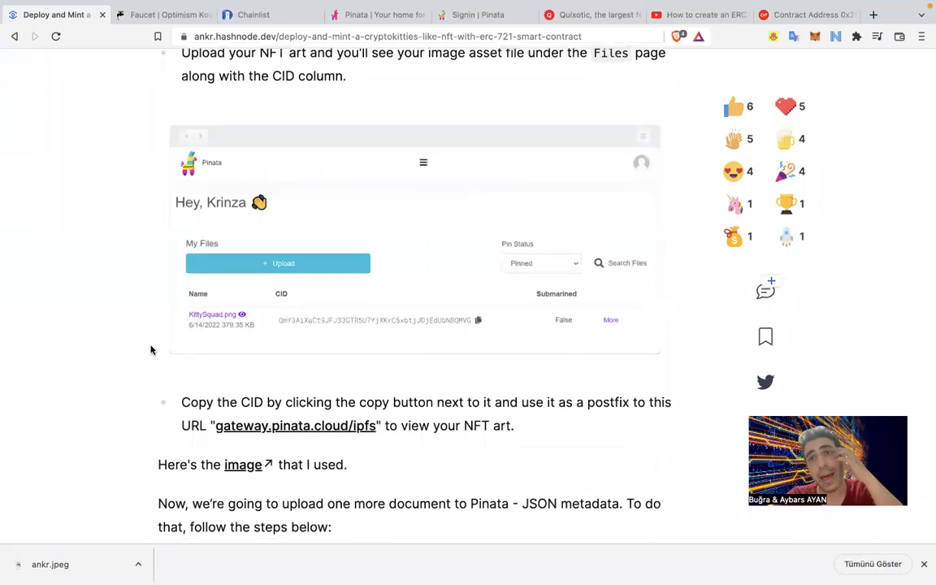
pyautogui.scroll(3, 386, 306)
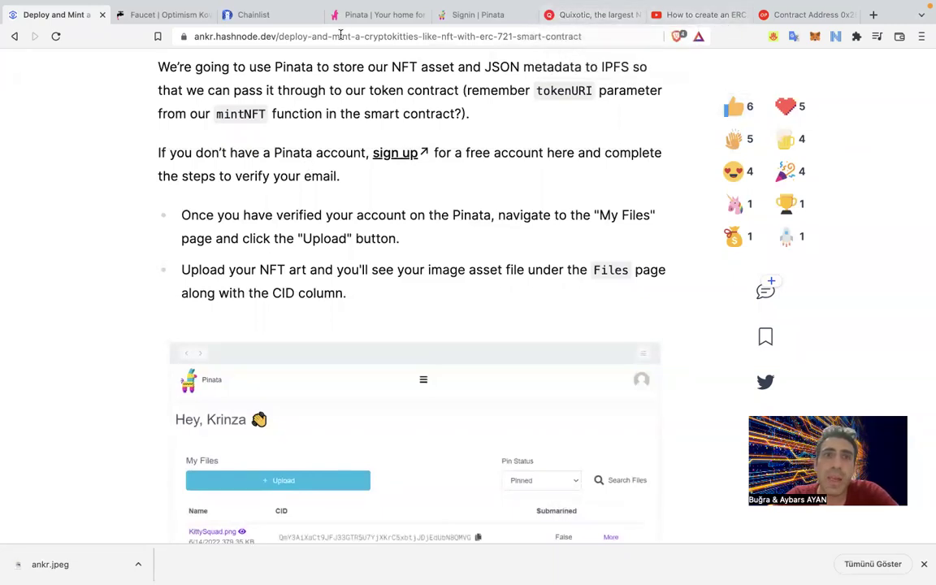
pyautogui.click(365, 15)
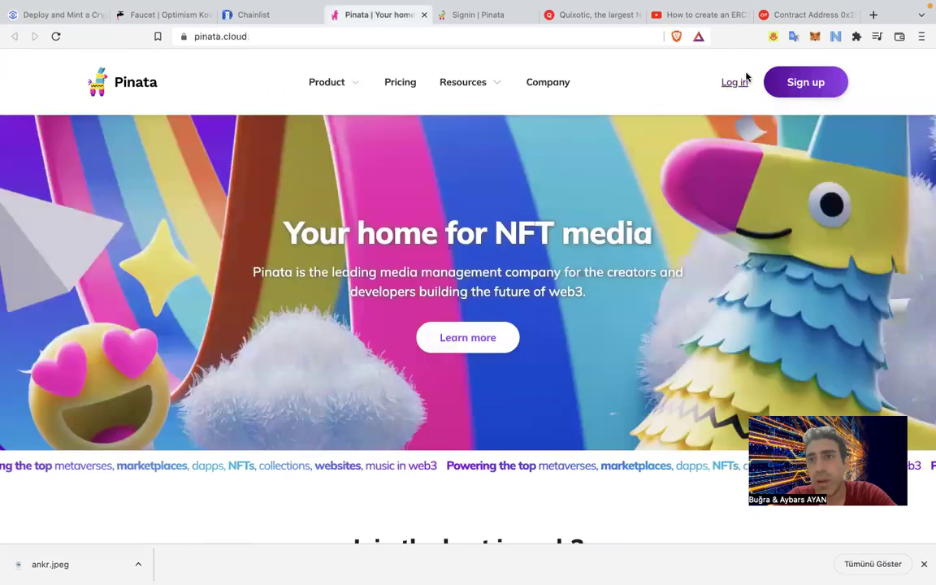
# Log in to Pinata and open the account menu under the avatar.
pyautogui.click(733, 84)
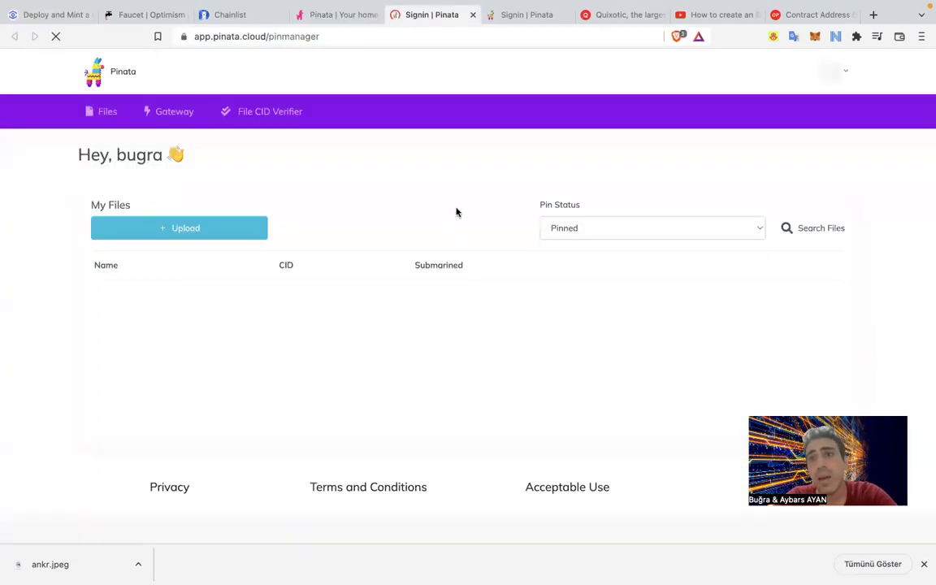
pyautogui.click(835, 76)
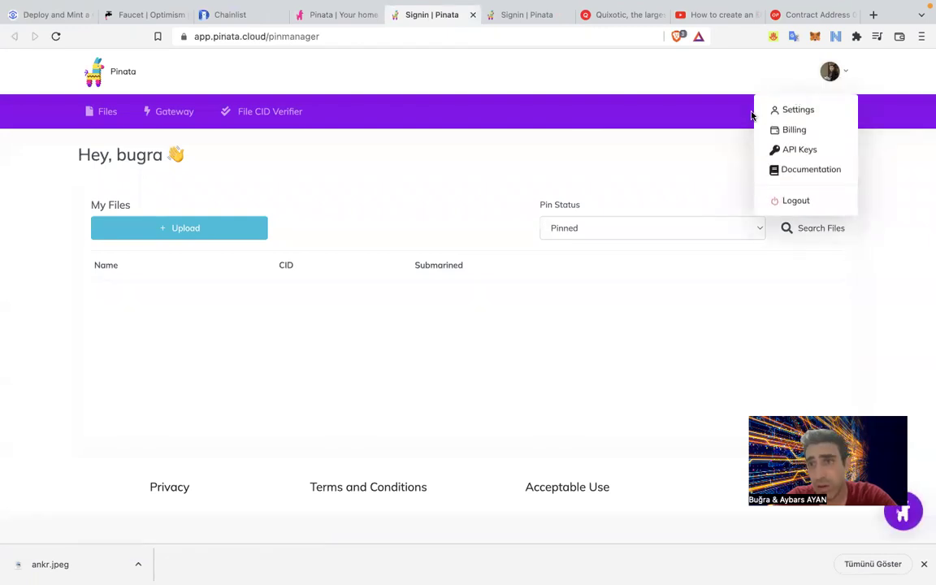
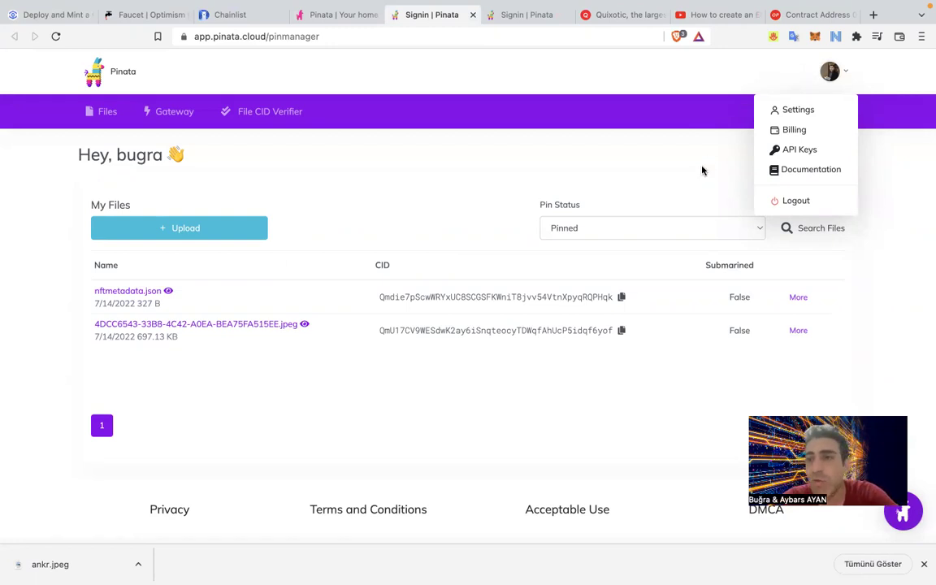
# Upload and pin ankr.jpeg from the Desktop as a single file in Pinata.
pyautogui.click(364, 235)
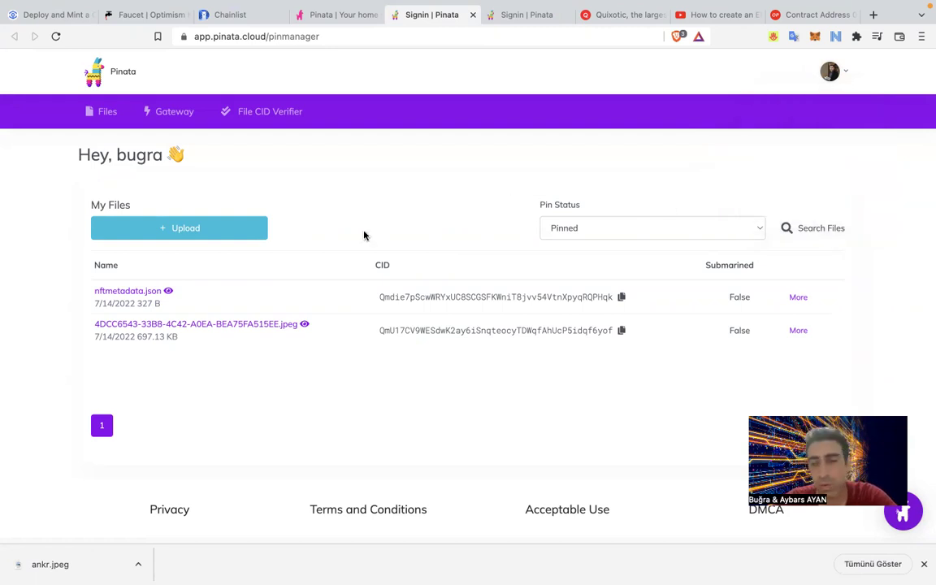
pyautogui.click(219, 230)
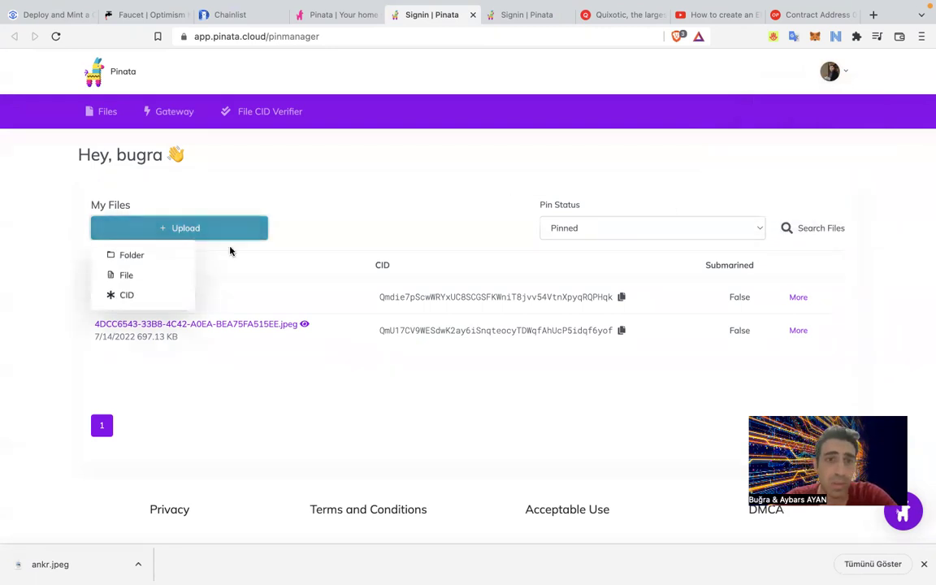
pyautogui.click(155, 277)
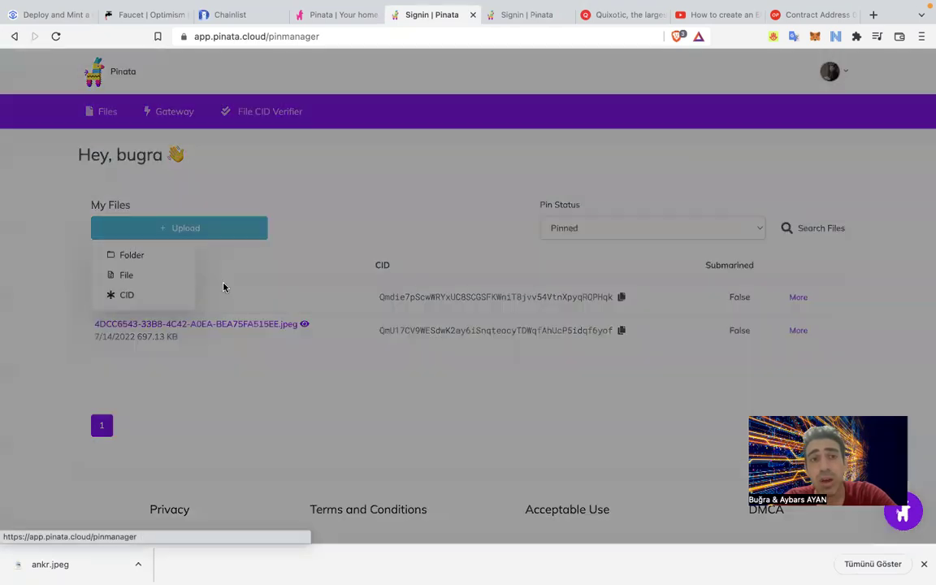
pyautogui.click(447, 357)
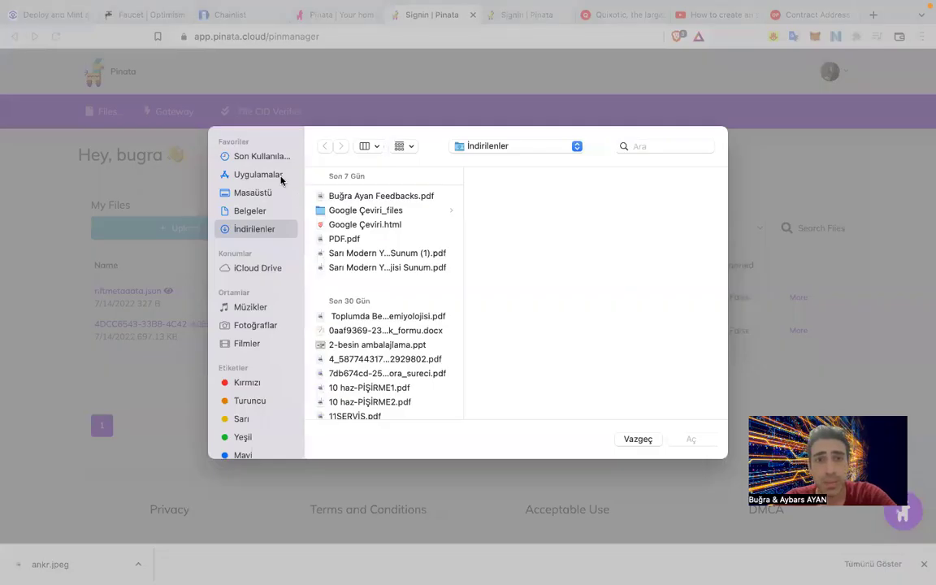
pyautogui.click(254, 193)
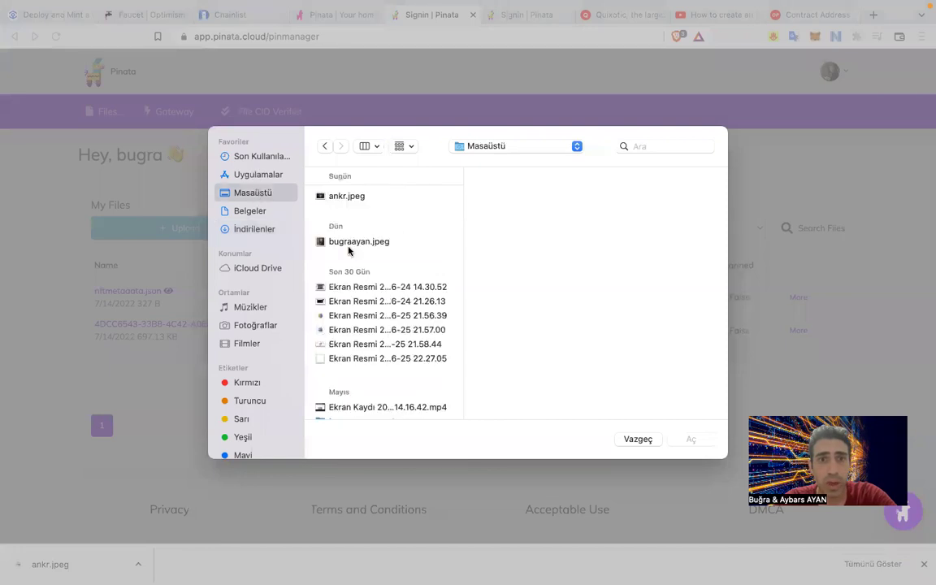
pyautogui.doubleClick(347, 198)
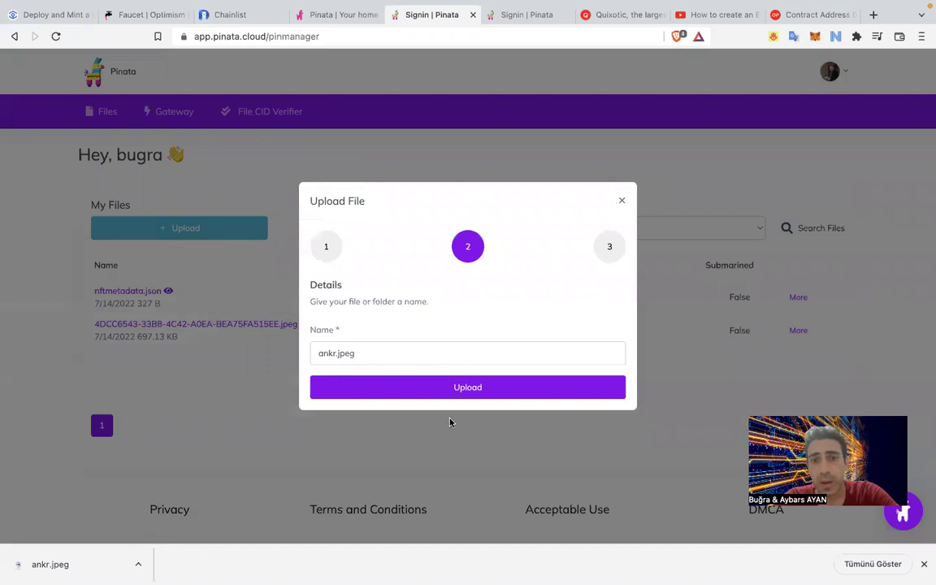
pyautogui.click(452, 388)
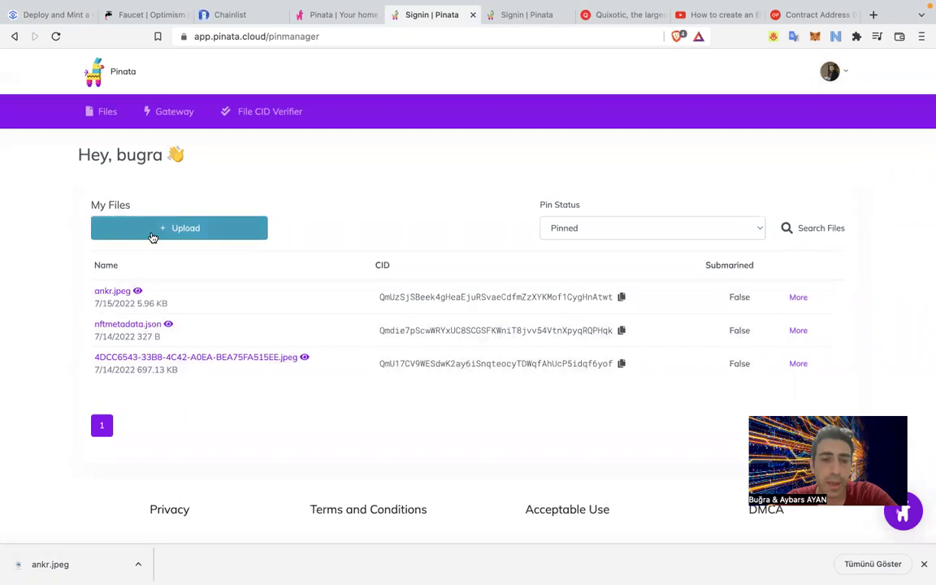
# Copy the gateway link address of the pinned ankr.jpeg.
pyautogui.rightClick(118, 293)
pyautogui.press('Escape')
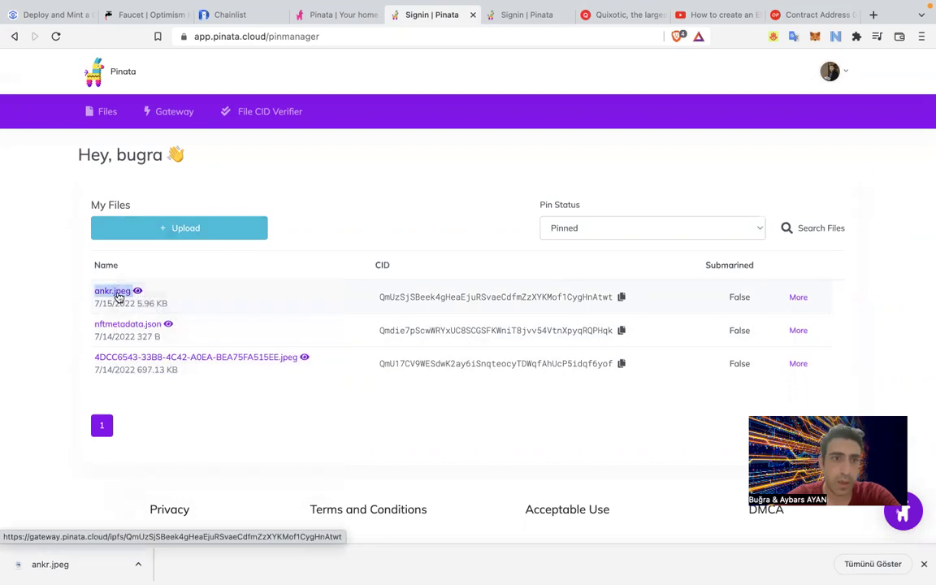
pyautogui.rightClick(118, 297)
pyautogui.click(200, 380)
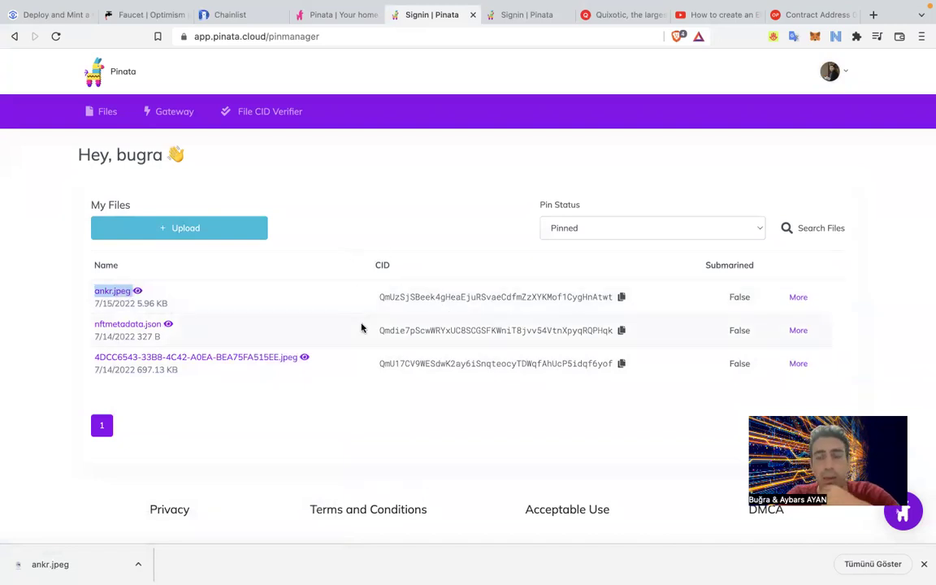
# Scroll the Deploy and Mint article down to the example JSON metadata block.
pyautogui.click(65, 15)
pyautogui.scroll(-5, 150, 231)
pyautogui.scroll(-4, 154, 239)
pyautogui.scroll(3, 155, 239)
pyautogui.scroll(-3, 155, 239)
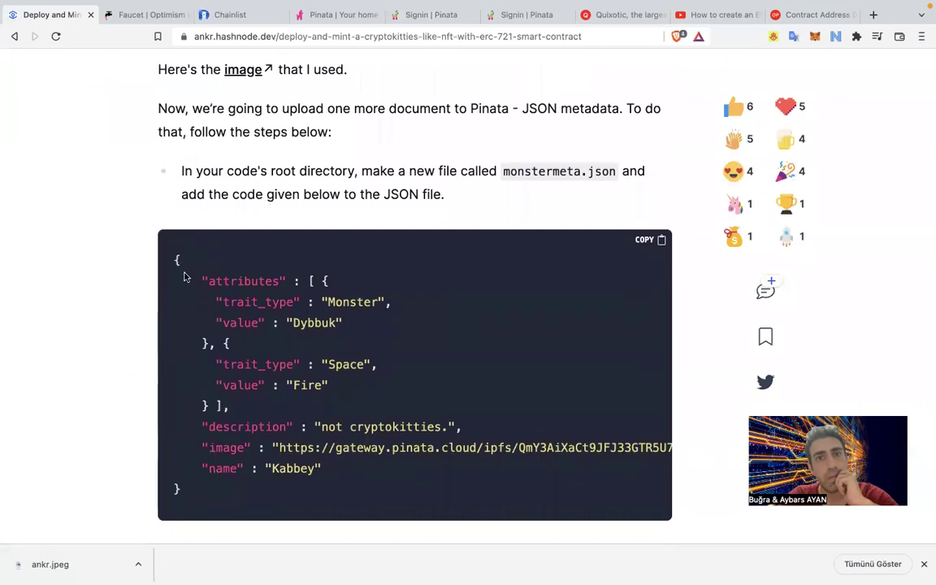
pyautogui.scroll(-4, 188, 325)
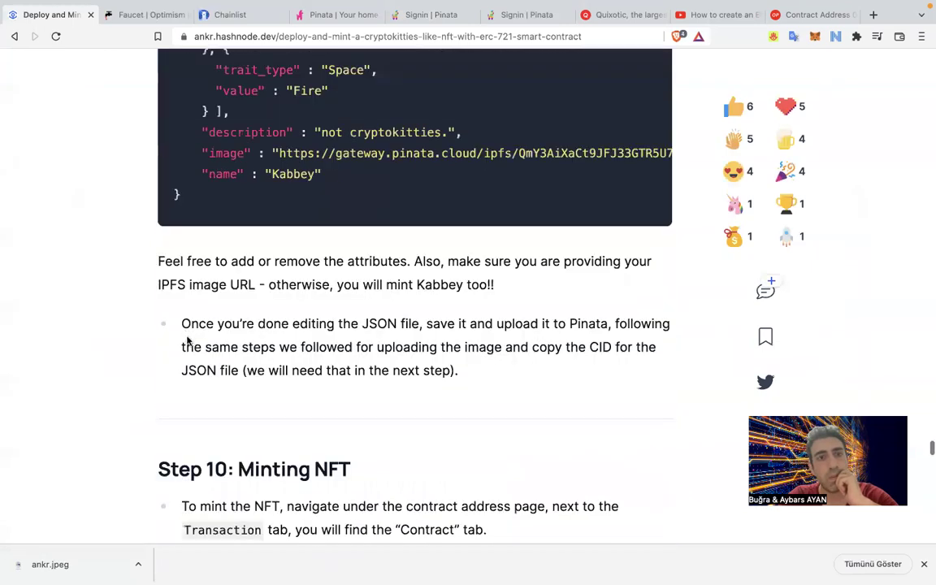
pyautogui.scroll(2, 188, 342)
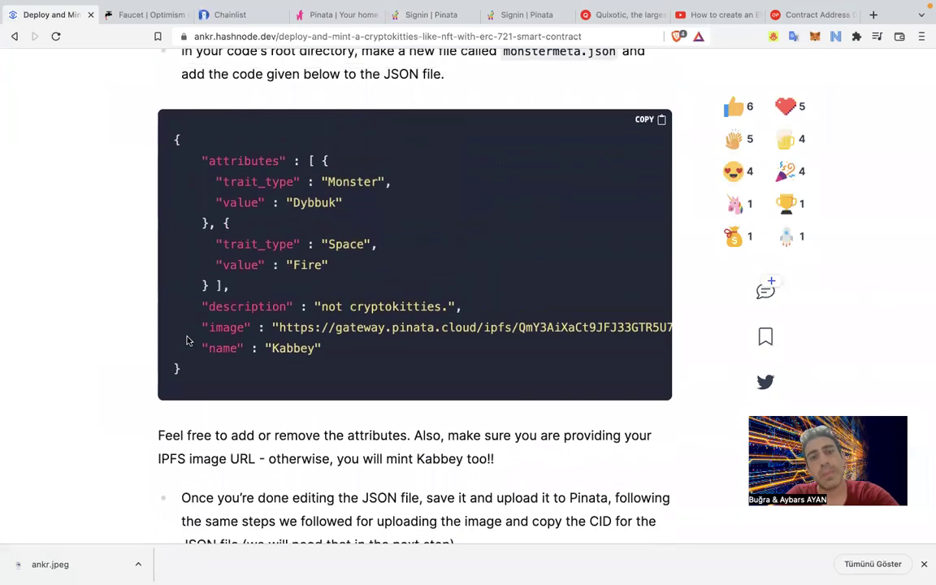
pyautogui.moveTo(202, 365); pyautogui.dragTo(152, 116)
pyautogui.click(150, 105)
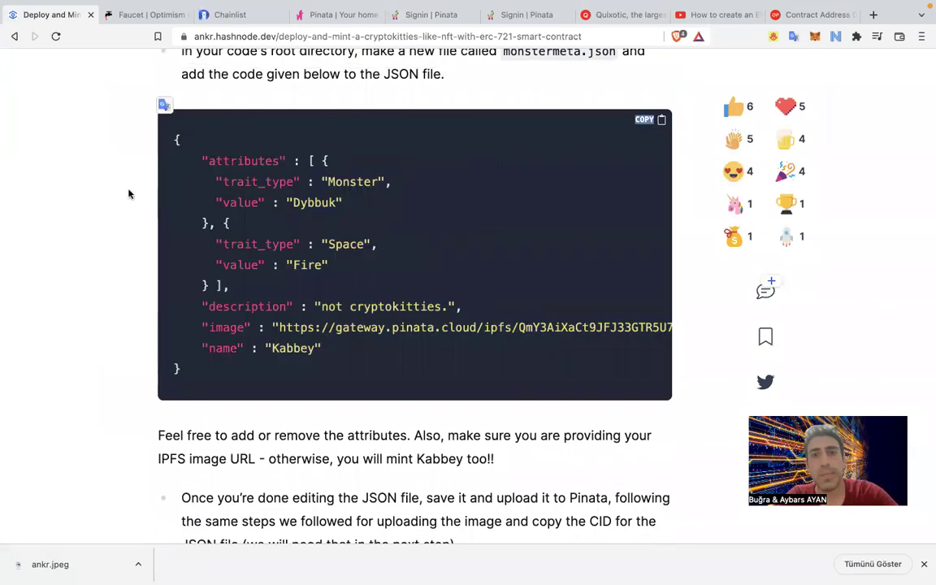
# Select the entire JSON metadata code block for monstermeta.json.
pyautogui.scroll(1, 120, 195)
pyautogui.scroll(1, 120, 195)
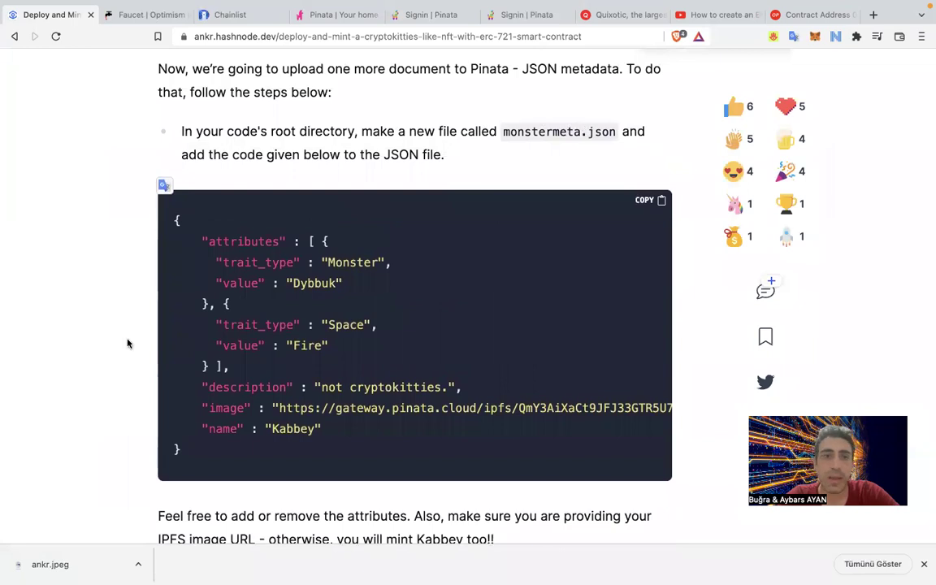
pyautogui.moveTo(198, 449); pyautogui.dragTo(160, 219)
pyautogui.moveTo(165, 233); pyautogui.dragTo(161, 203)
pyautogui.hotkey('ctrl', 'c')
pyautogui.click(209, 461)
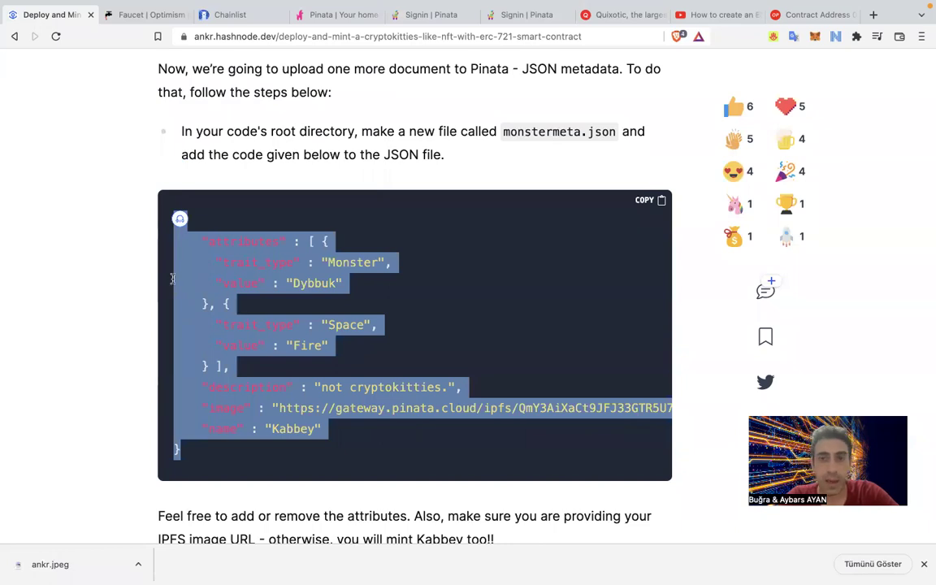
pyautogui.hotkey('ctrl', 'Left')
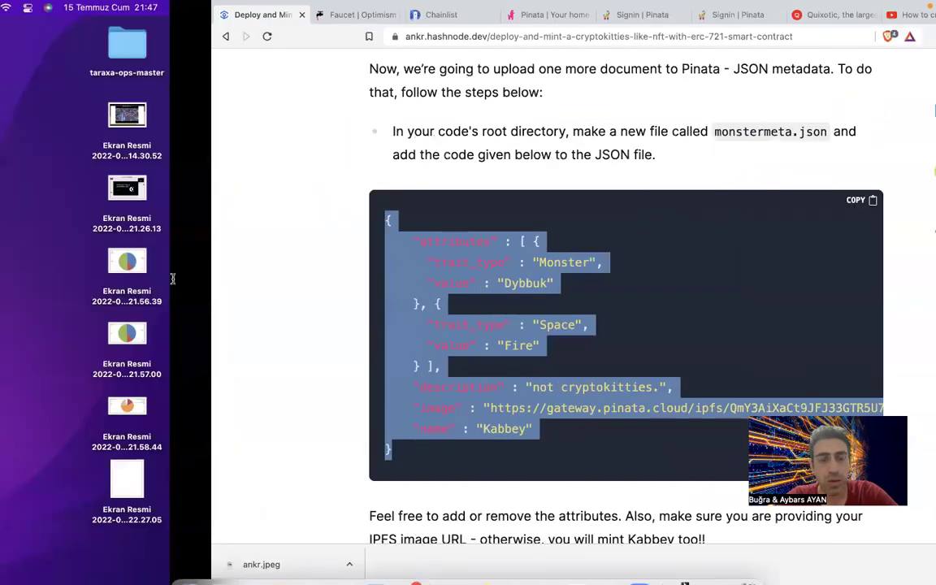
pyautogui.hotkey('ctrl', 'Right')
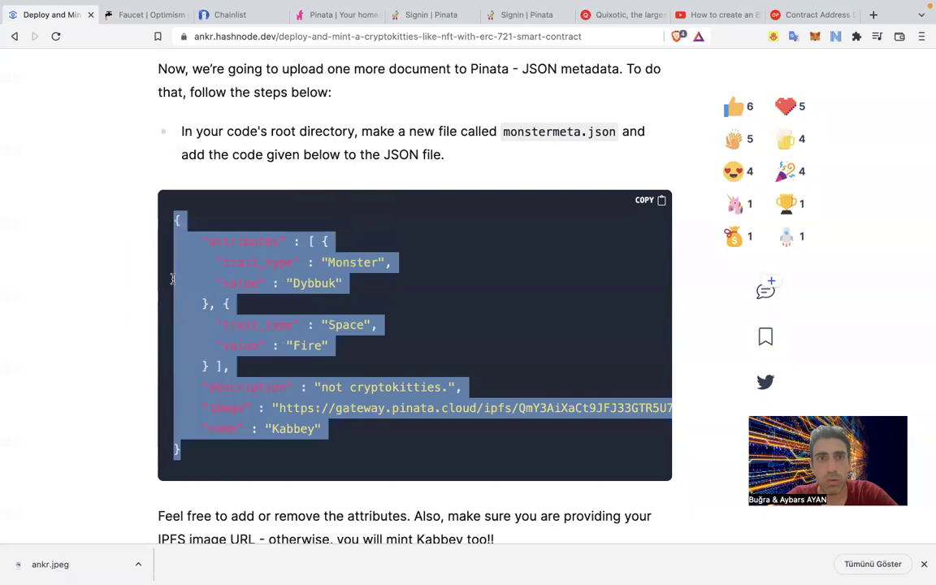
pyautogui.hotkey('ctrl', 'Right')
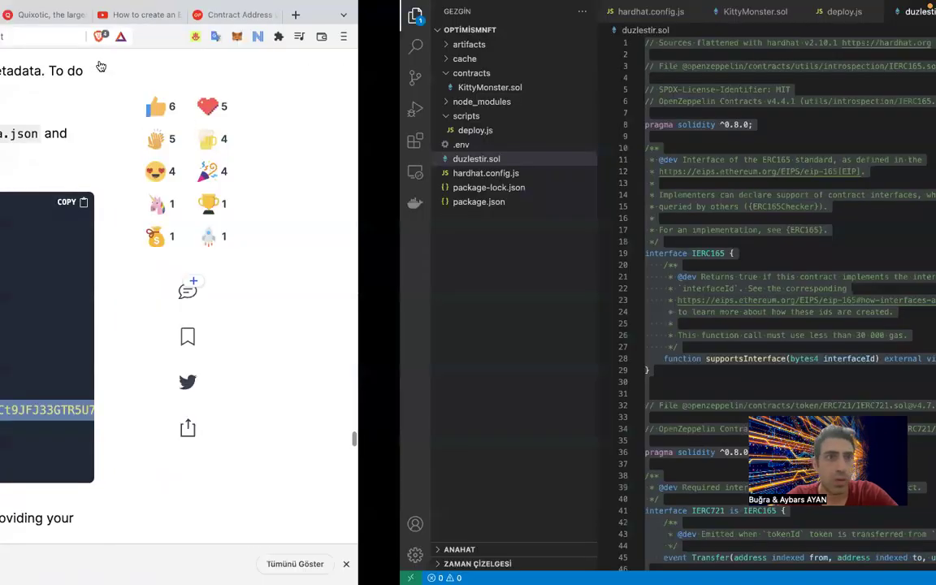
# Create monstermeta.json in OPTIMISMNFT and paste the Kabbey metadata with Monster/Dybbuk and Space/Fire traits.
pyautogui.click(87, 30)
pyautogui.click(134, 31)
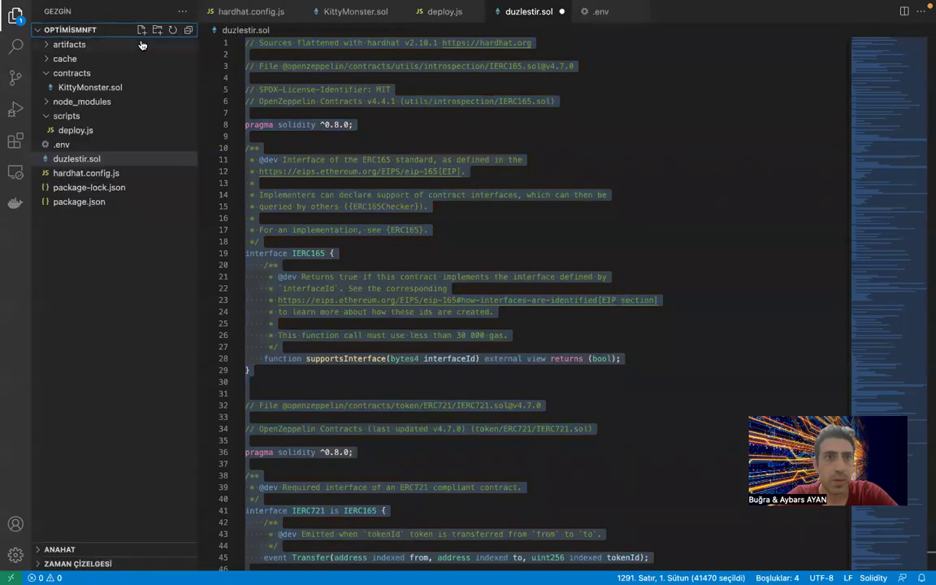
pyautogui.click(141, 30)
pyautogui.write('monstyer')
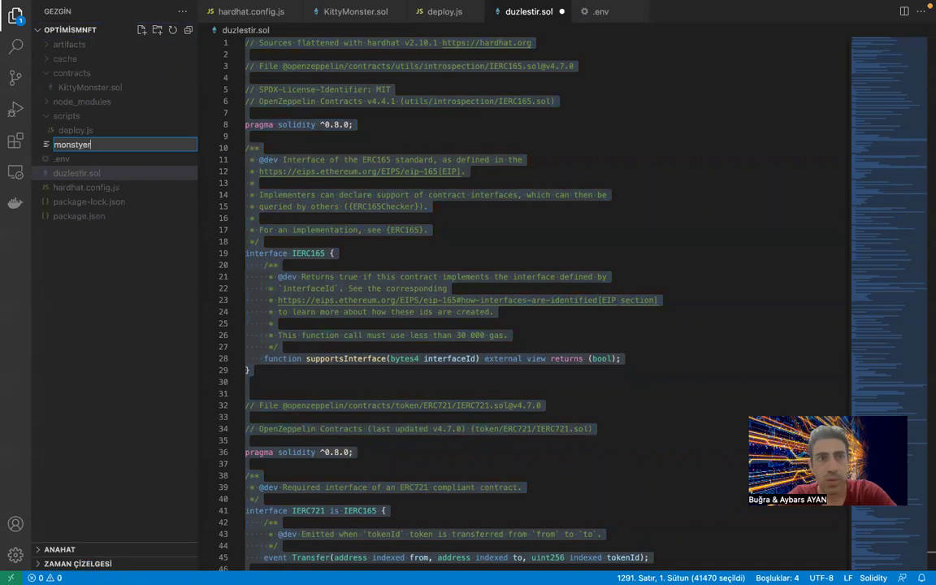
pyautogui.write('meta.json')
pyautogui.press('Return')
pyautogui.hotkey('ctrl', 'v')
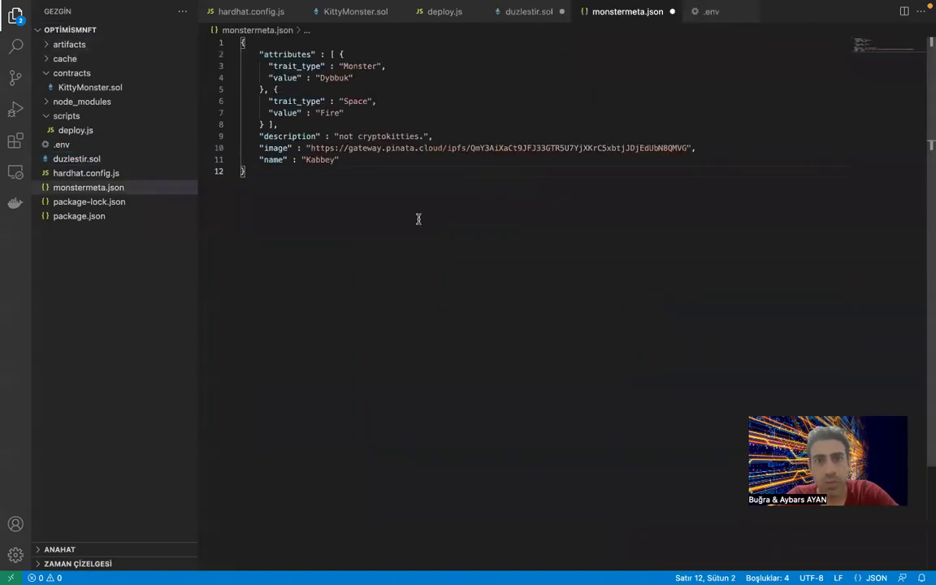
pyautogui.hotkey('ctrl', 'Left')
pyautogui.hotkey('ctrl', 'Right')
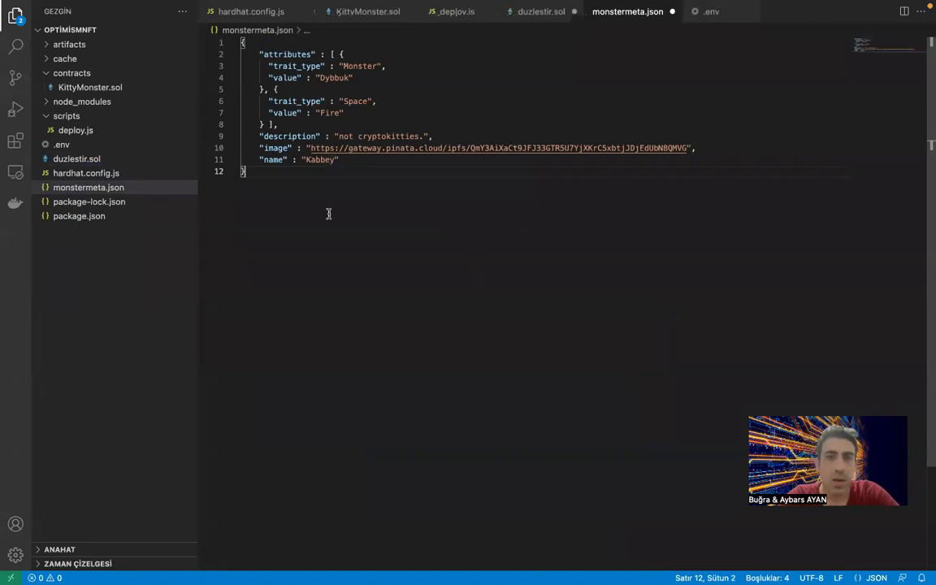
pyautogui.press('super+Tab')
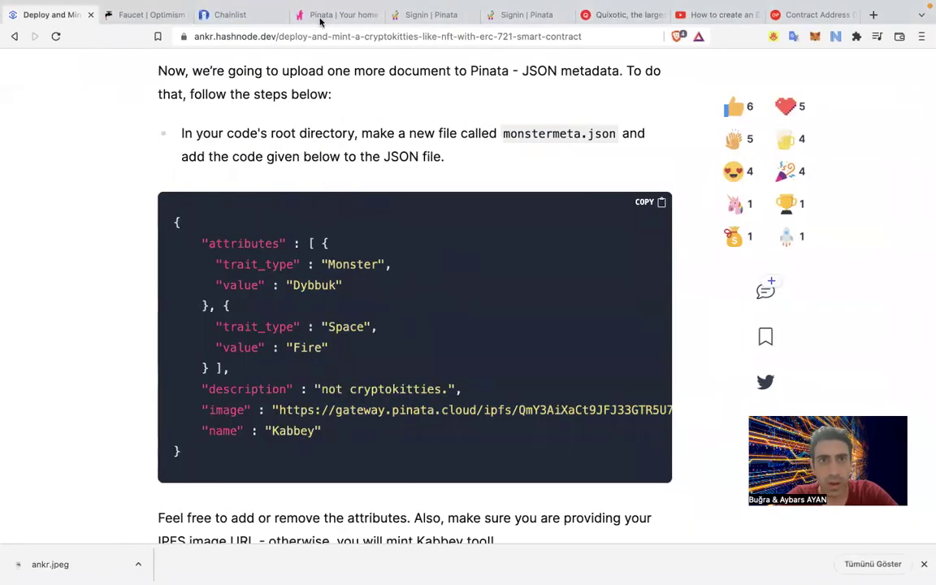
# Copy the ankr.jpeg gateway link from Pinata's pinned file list.
pyautogui.click(325, 18)
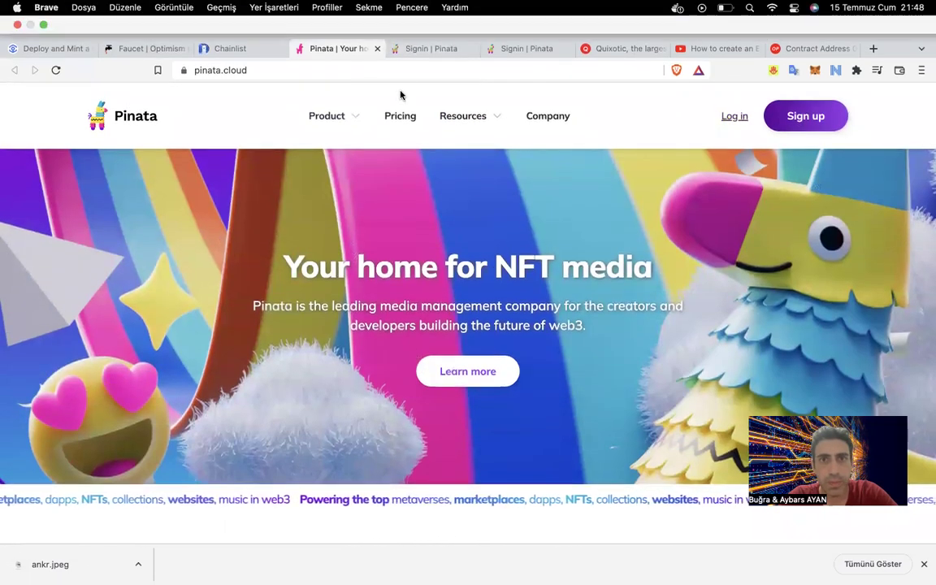
pyautogui.click(410, 14)
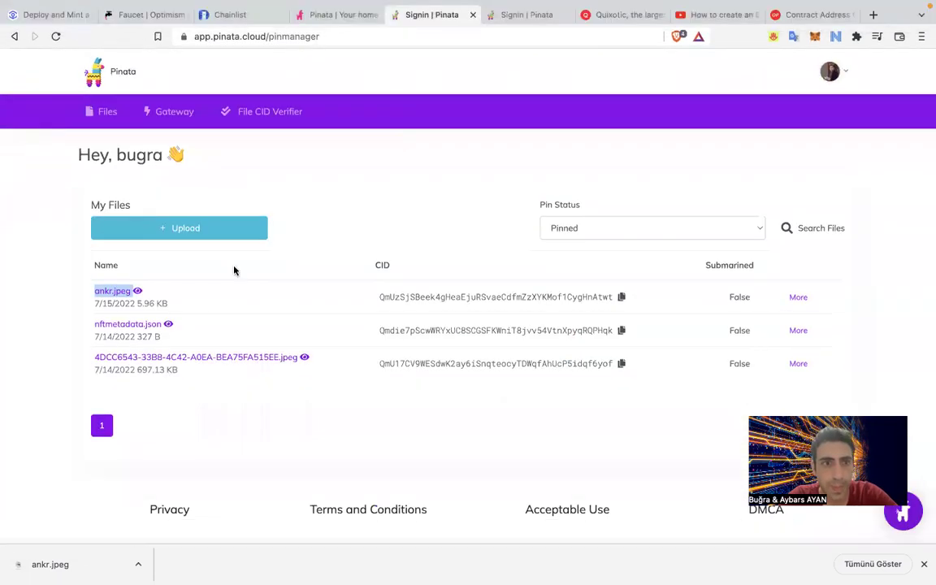
pyautogui.rightClick(132, 294)
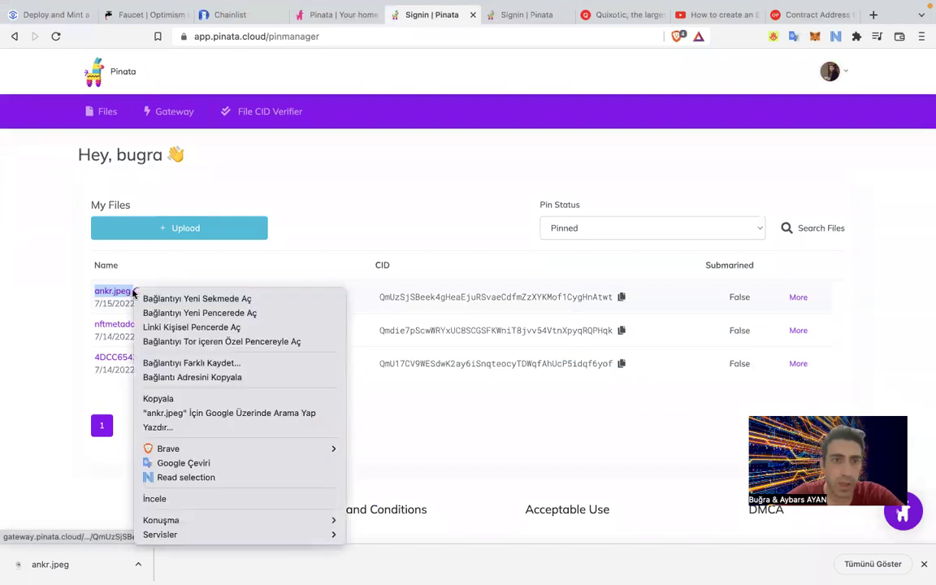
pyautogui.click(196, 379)
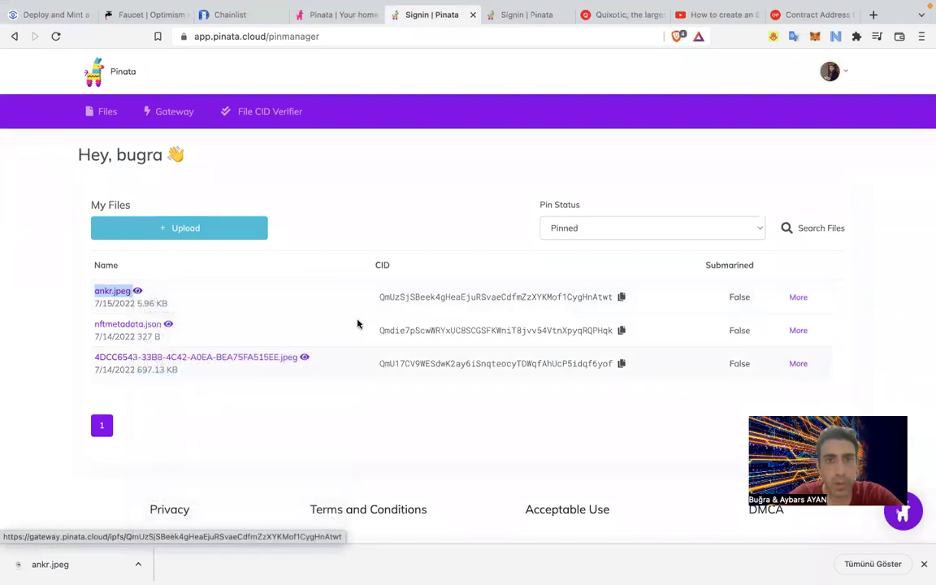
pyautogui.press('F11')
pyautogui.press('super+Tab')
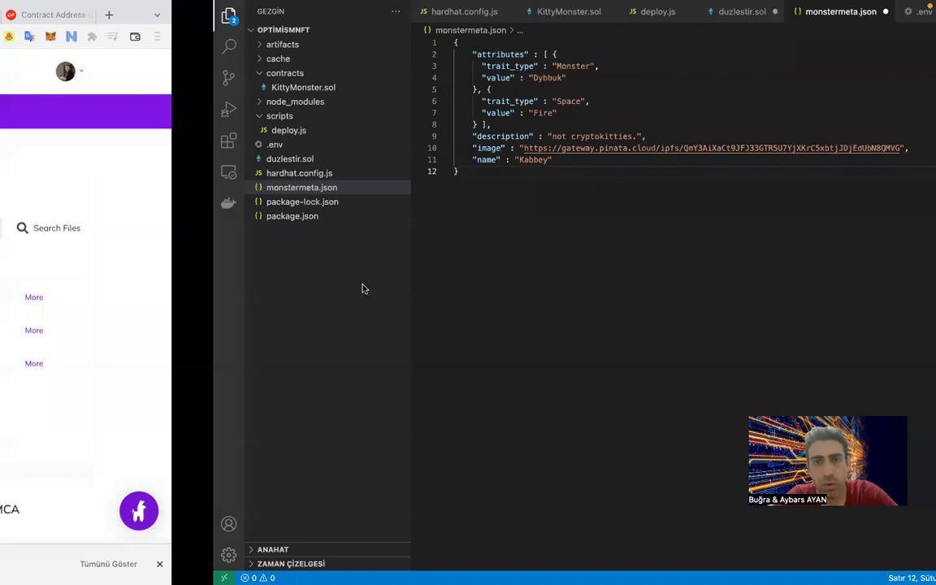
# Replace the image URL on line 10 with the ankr.jpeg Pinata gateway link.
pyautogui.moveTo(687, 148); pyautogui.dragTo(309, 148)
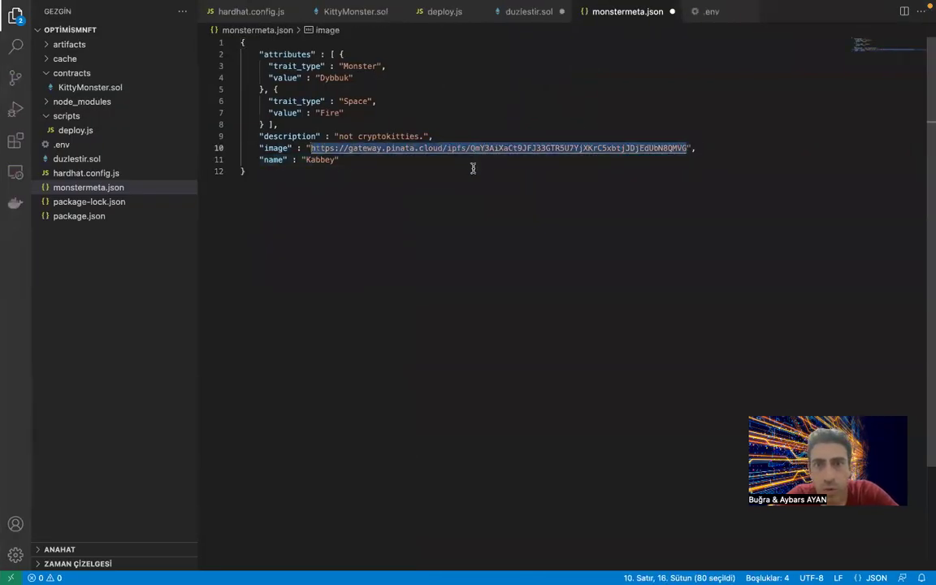
pyautogui.write('https://gateway.pinata.cloud/ipfs/QmUzSjSBeek4gHeaEjuRSvaeCdfmZzXYKMof1CygHnAtwt')
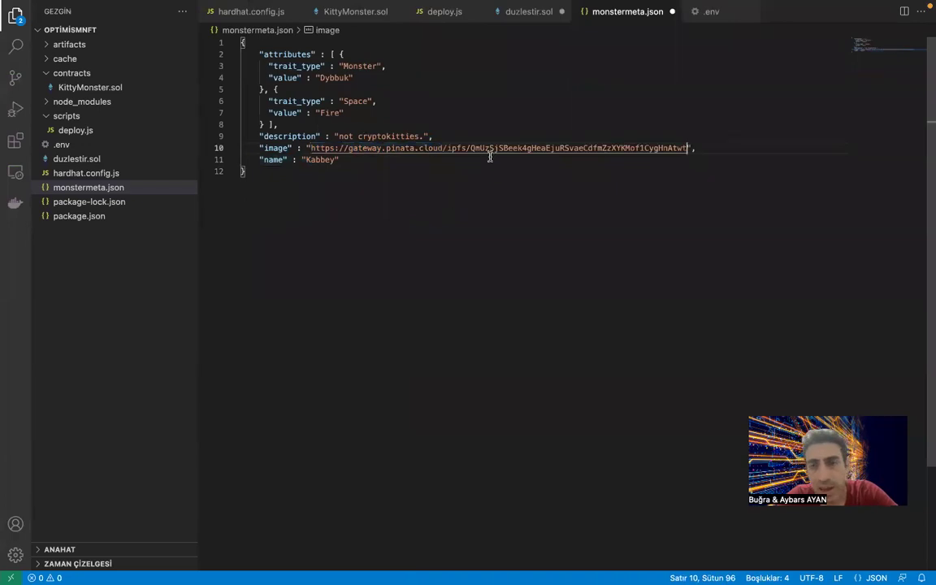
pyautogui.press('super+z')
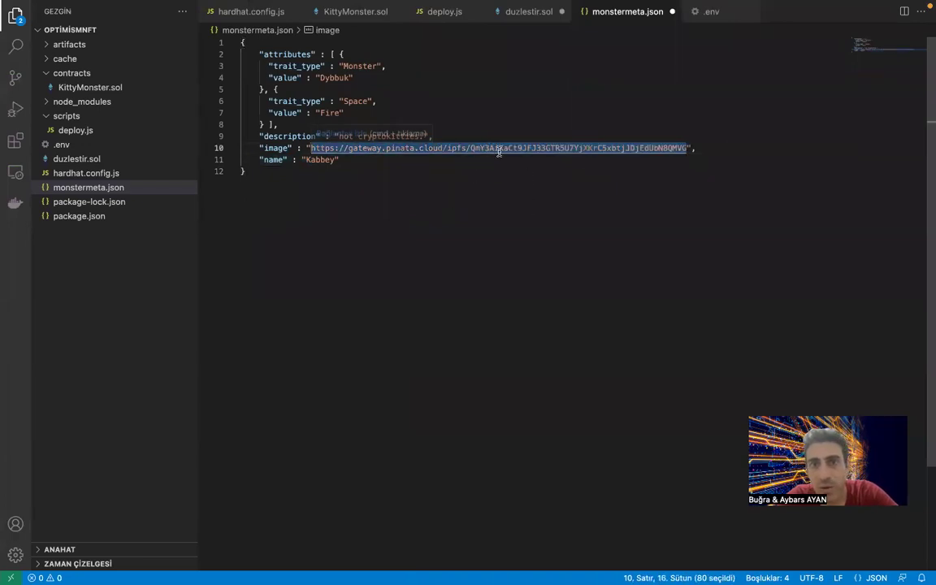
pyautogui.write('https://gateway.pinata.cloud/ipfs/QmUzSjSBeek4gHeaEjuRSvaeCdfmZzXYKMof1CygHnAtwt')
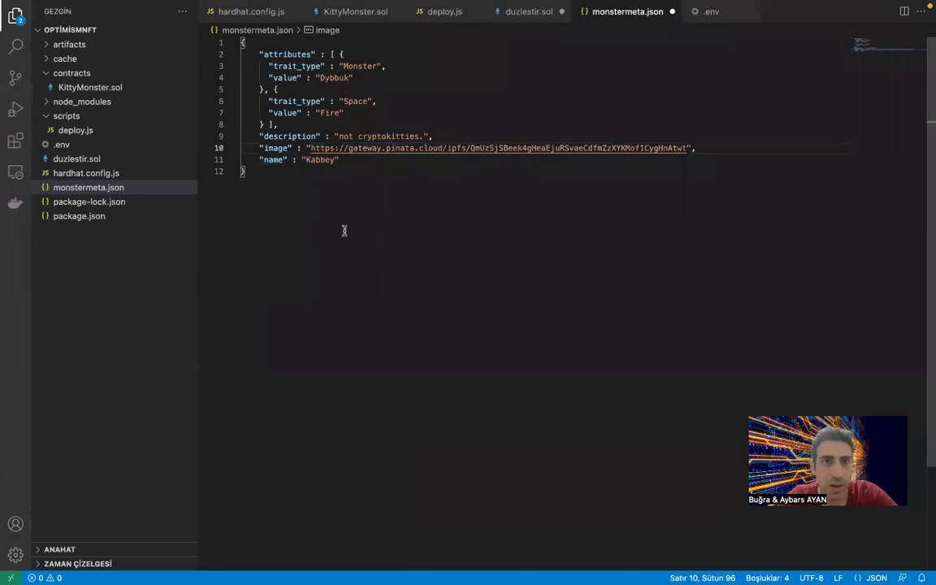
pyautogui.click(327, 207)
# Set the name to the author's name, replace 'cryptokitties' with 'aciklama', and save.
pyautogui.doubleClick(317, 159)
pyautogui.press('BackSpace')
pyautogui.write('Bugra')
pyautogui.doubleClick(362, 136)
pyautogui.press('BackSpace')
pyautogui.press('BackSpace')
pyautogui.write('aciklama')
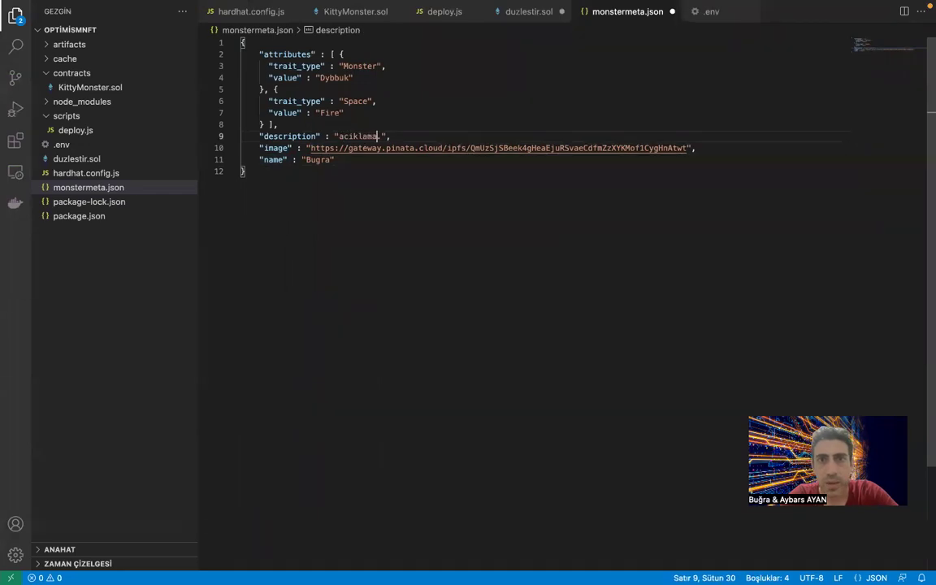
pyautogui.click(243, 205)
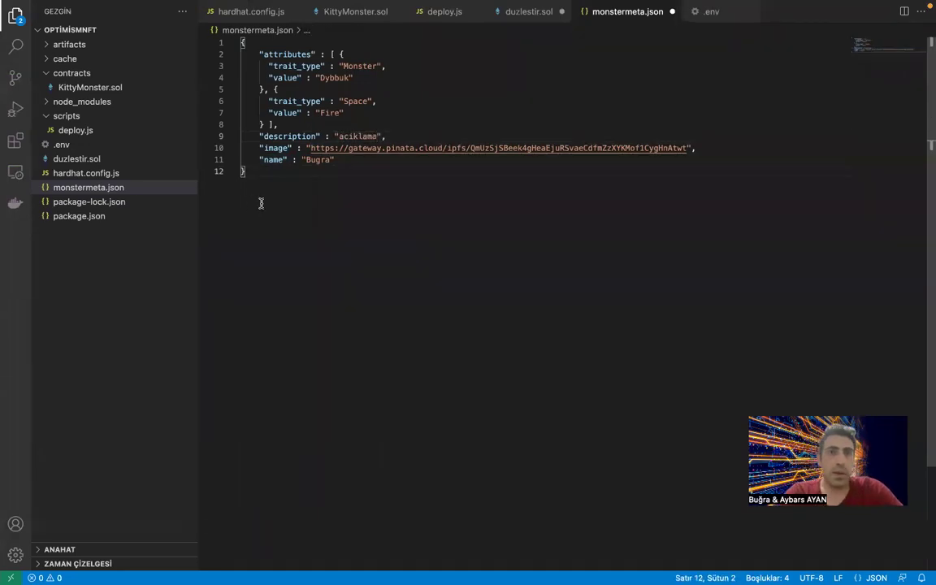
pyautogui.hotkey('ctrl', 's')
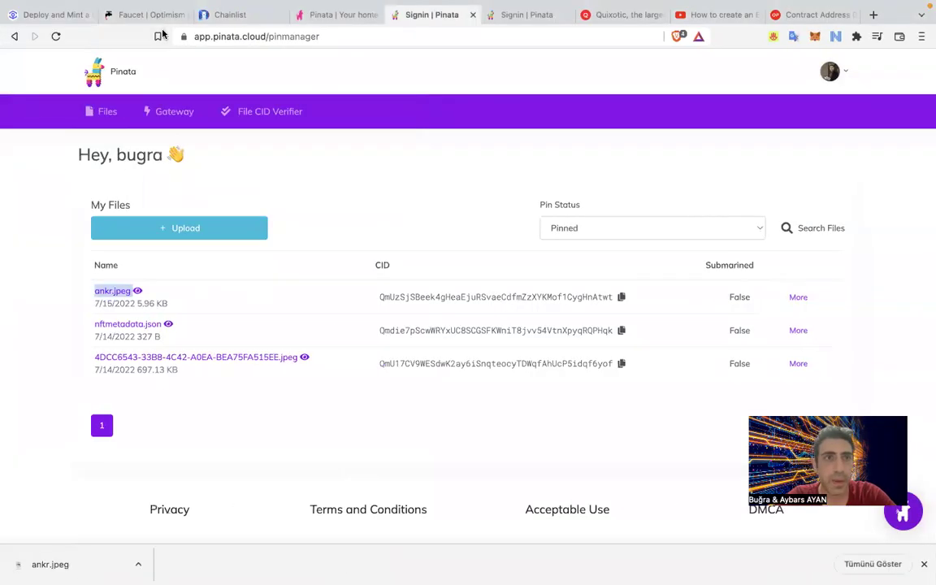
# Scroll through the Deploy and Mint article's JSON example and Step 10, then return to the editor.
pyautogui.click(33, 14)
pyautogui.scroll(-5, 157, 299)
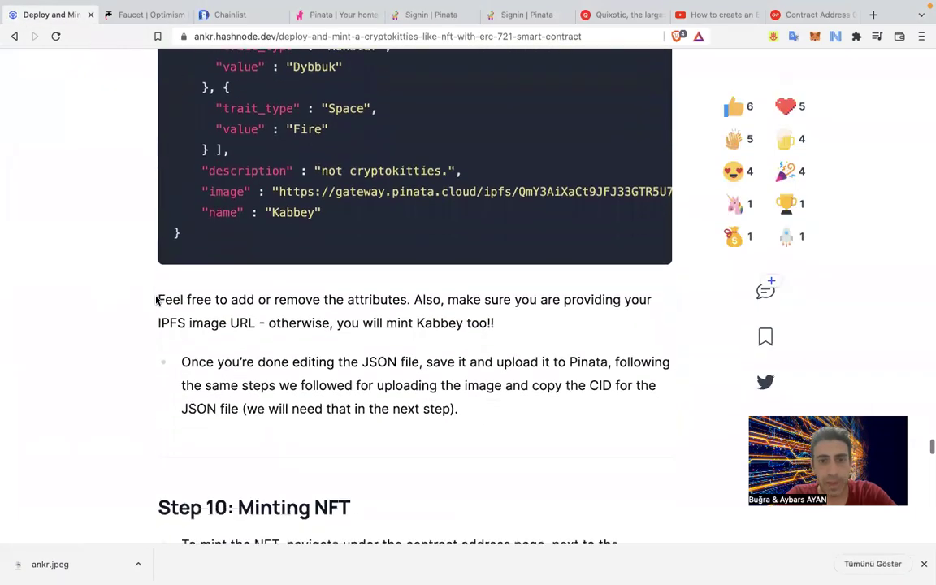
pyautogui.scroll(4, 157, 300)
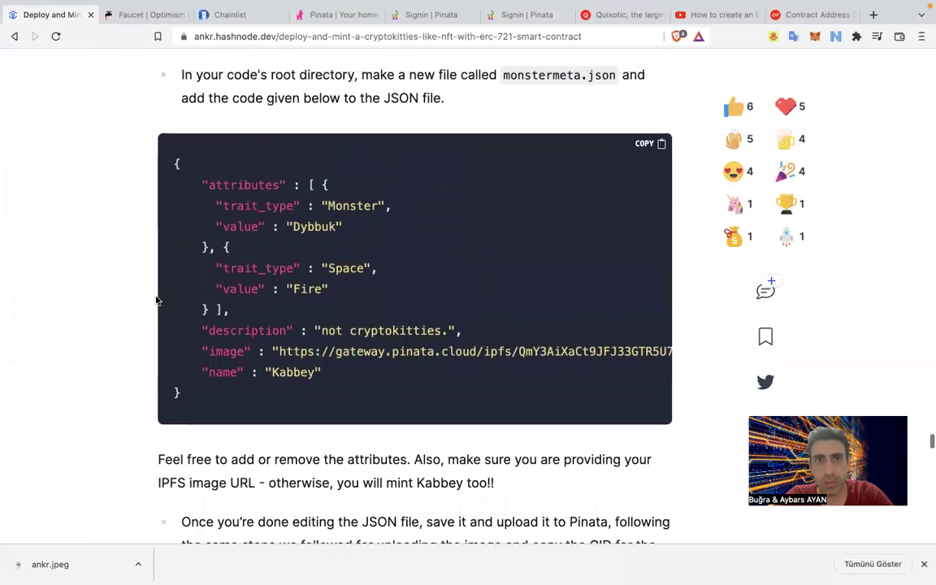
pyautogui.scroll(-5, 156, 300)
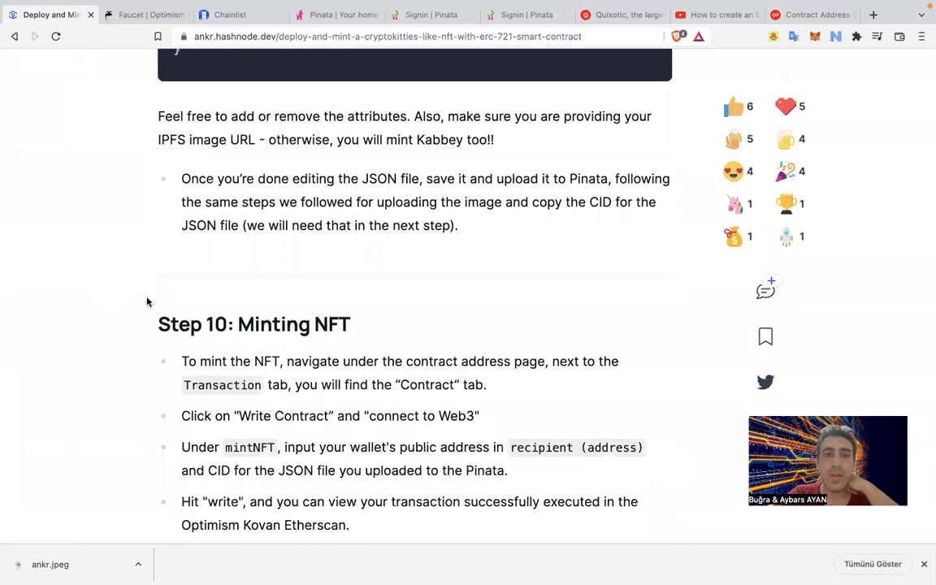
pyautogui.press('super+Tab')
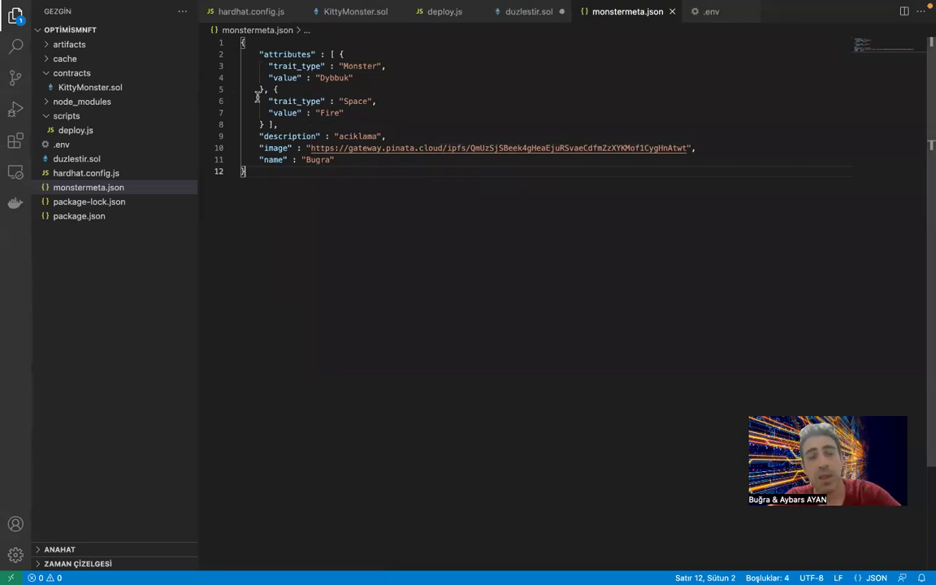
# Select monstermeta.json in the Explorer, dismiss its context menu, and switch to the browser.
pyautogui.click(113, 189)
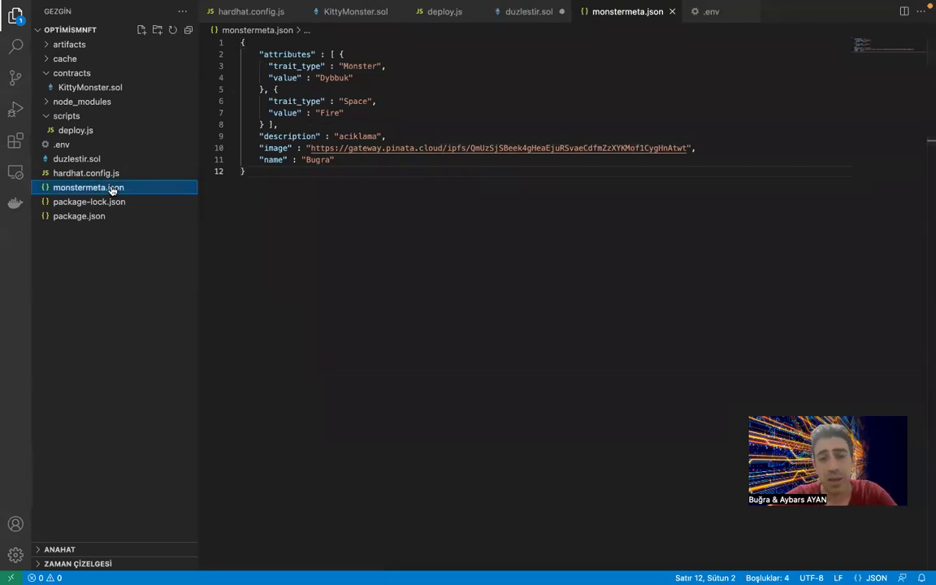
pyautogui.rightClick(113, 188)
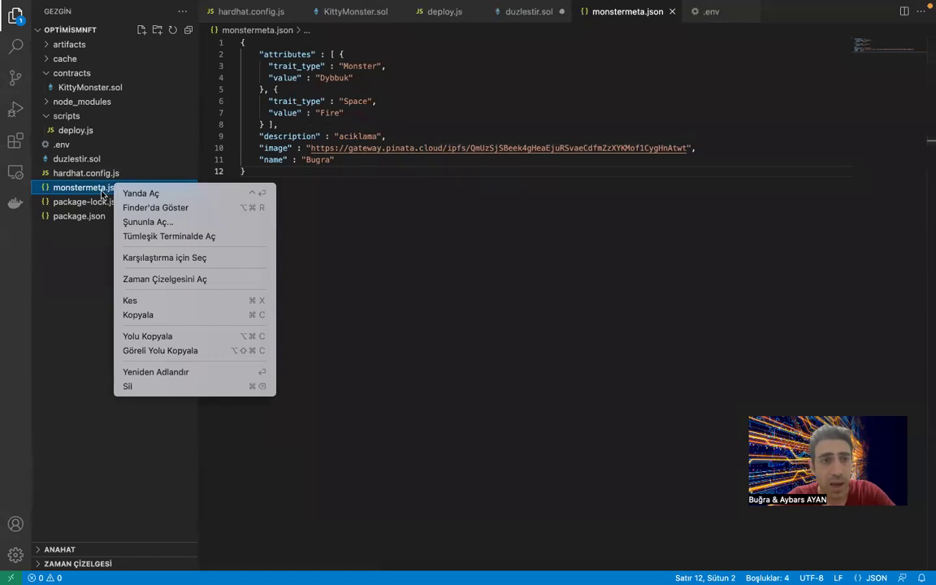
pyautogui.click(342, 301)
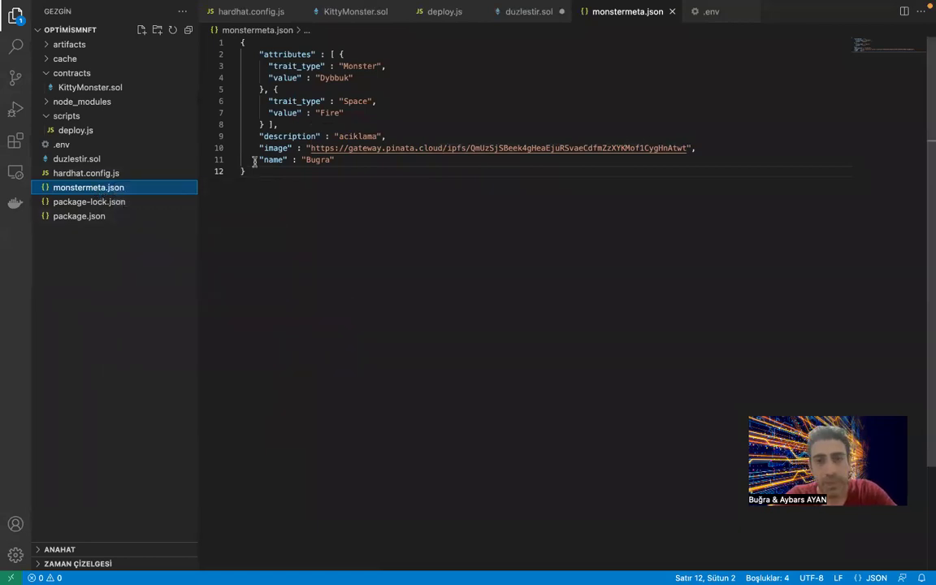
pyautogui.hotkey('ctrl', 'Left')
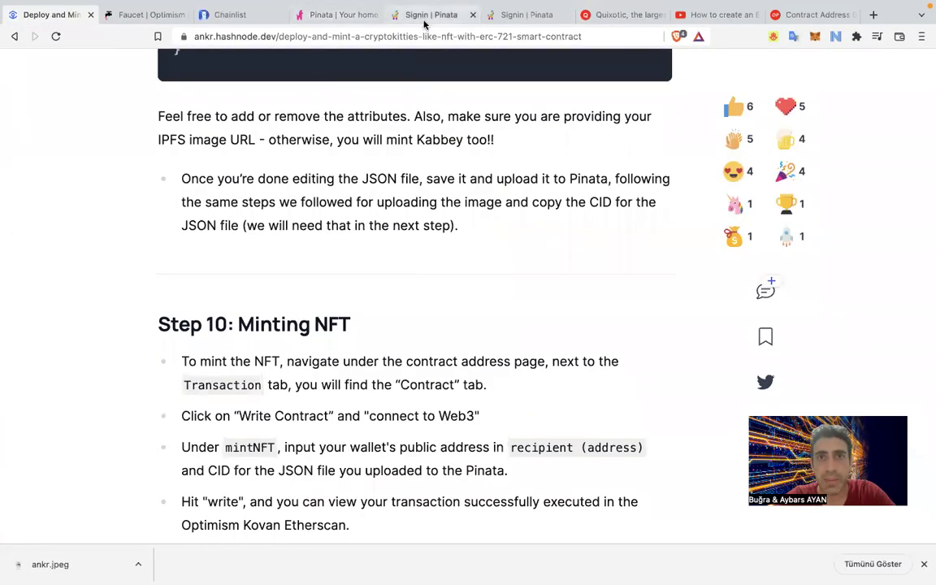
# Start a Pinata file upload and move monstermeta.json onto the desktop via Spotlight search.
pyautogui.click(424, 15)
pyautogui.click(223, 222)
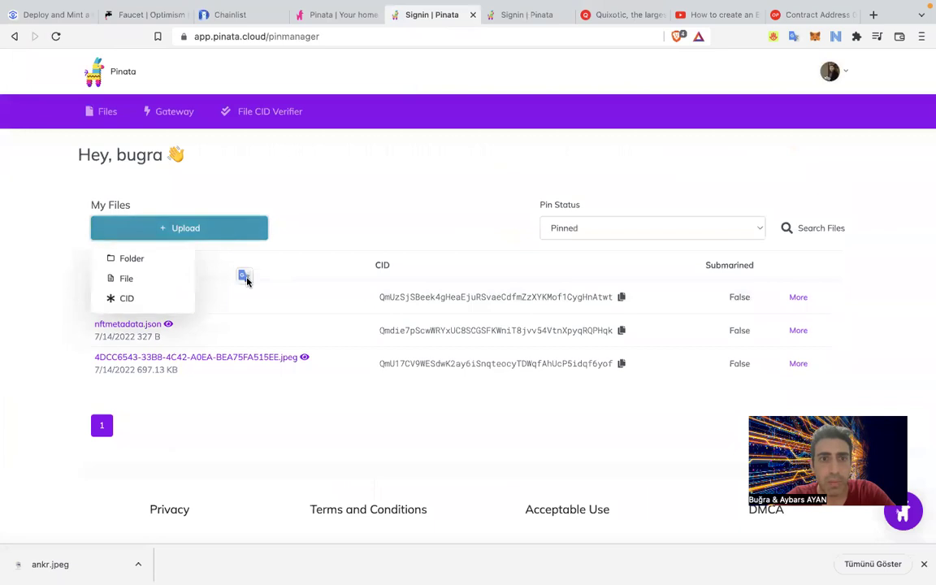
pyautogui.click(128, 276)
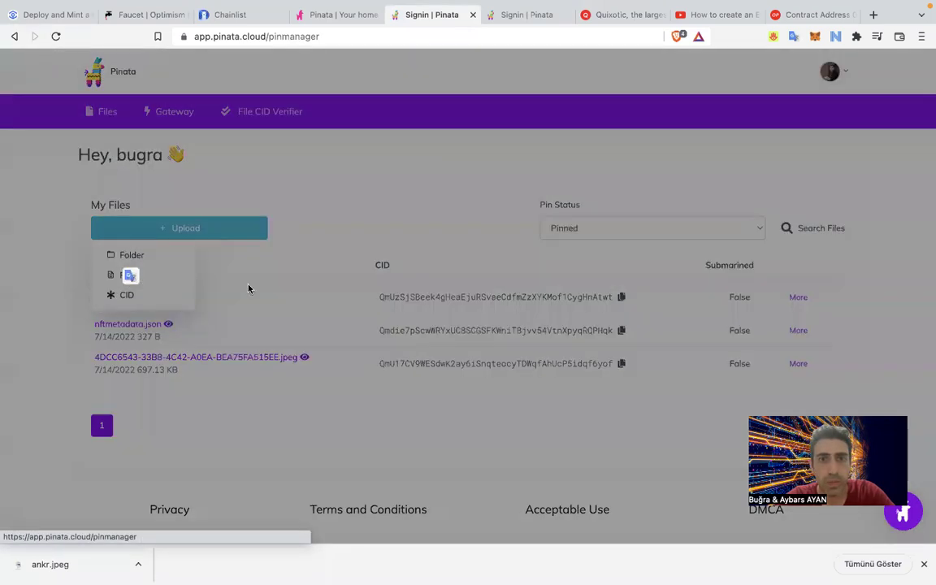
pyautogui.click(454, 362)
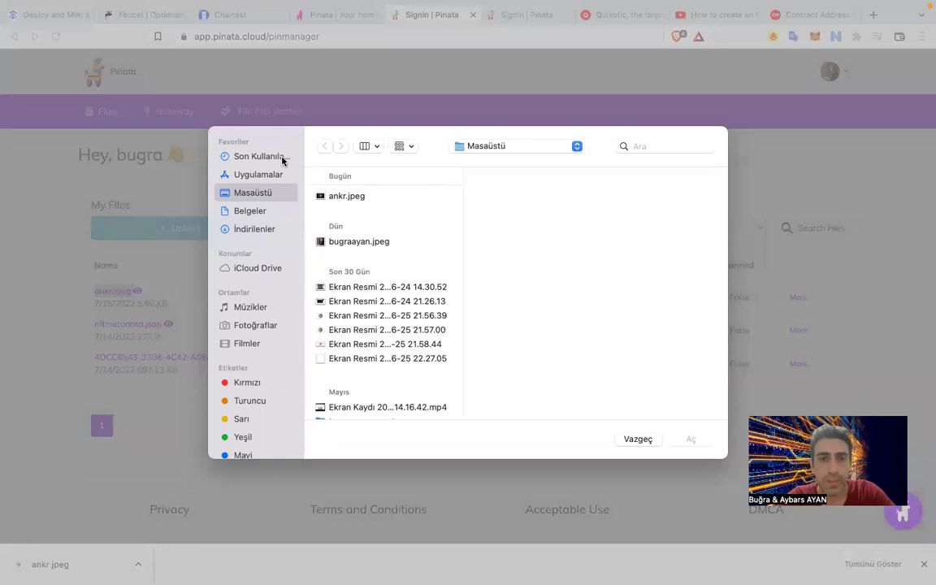
pyautogui.click(644, 440)
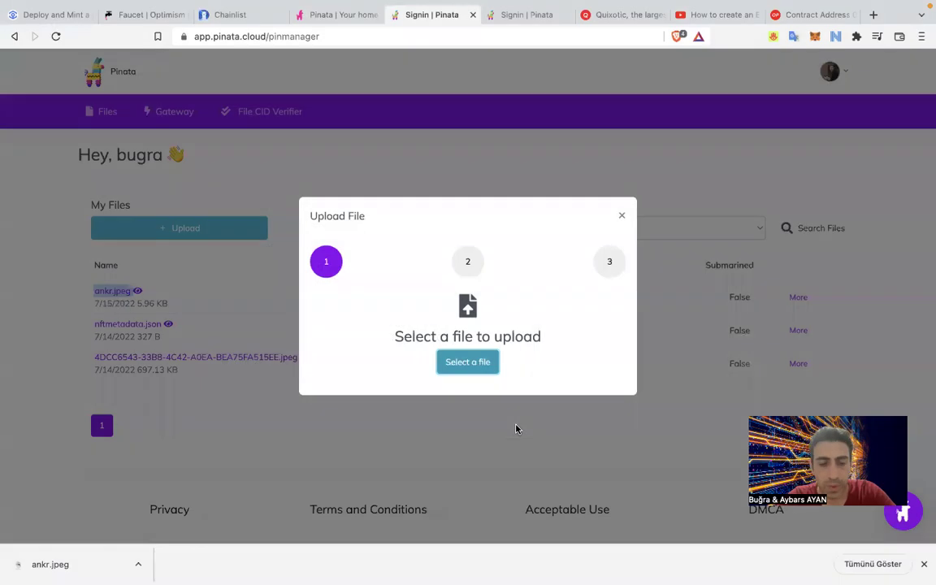
pyautogui.press('super+space')
pyautogui.write('monsterm')
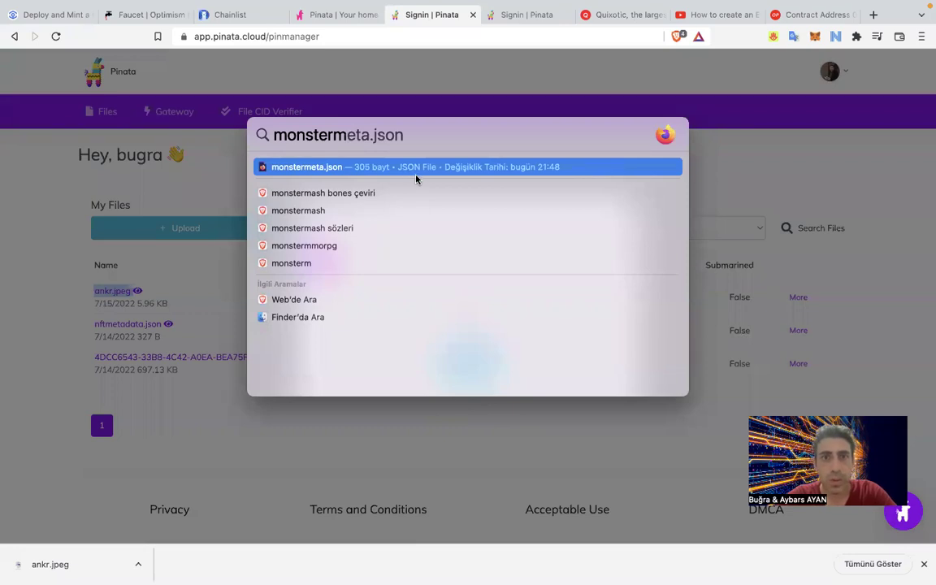
pyautogui.click(298, 317)
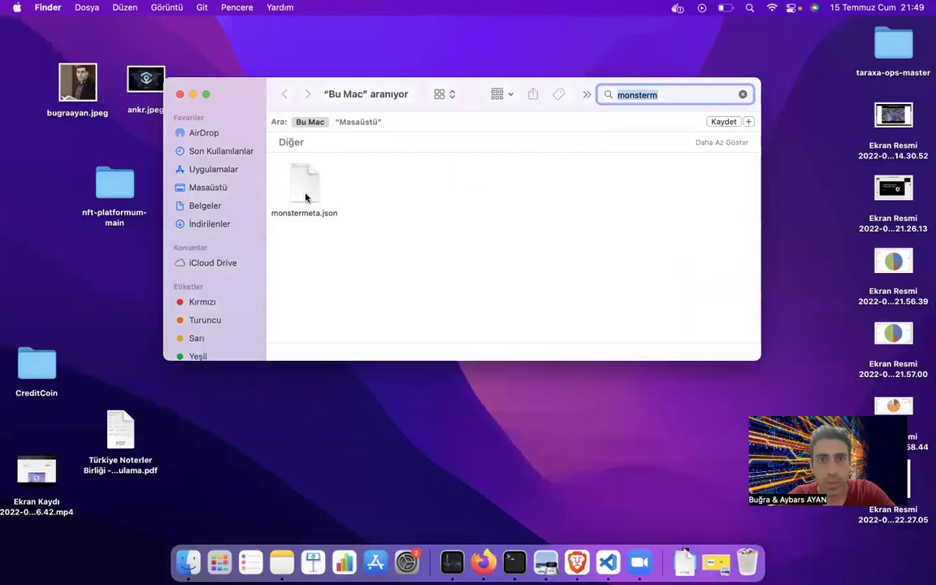
pyautogui.moveTo(305, 196); pyautogui.dragTo(36, 189)
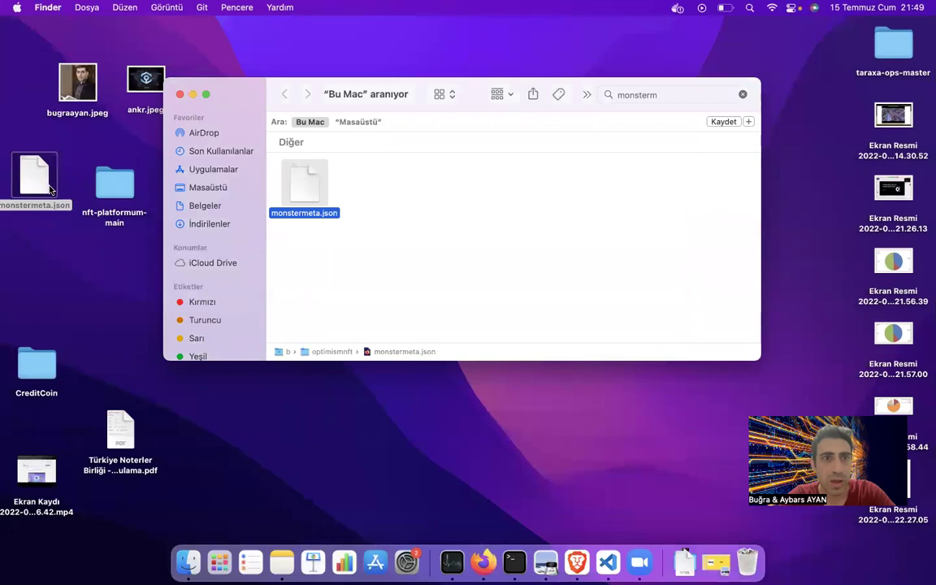
pyautogui.click(180, 94)
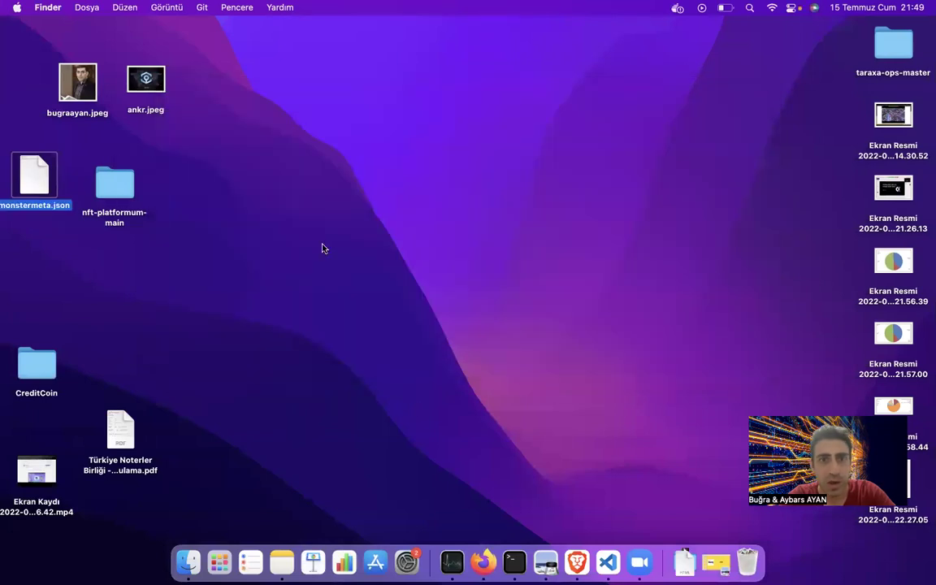
pyautogui.click(569, 569)
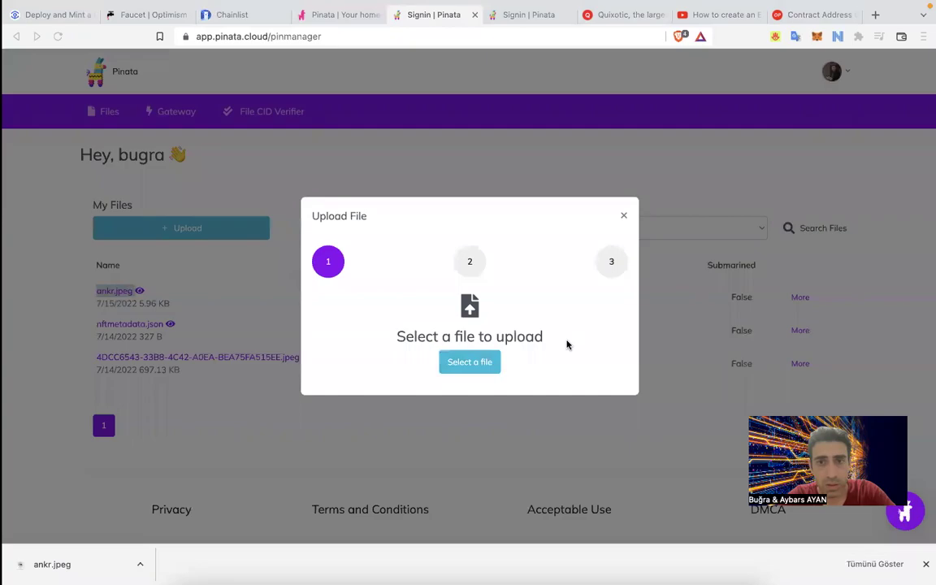
# Pick monstermeta.json from the desktop and upload it to Pinata.
pyautogui.click(487, 361)
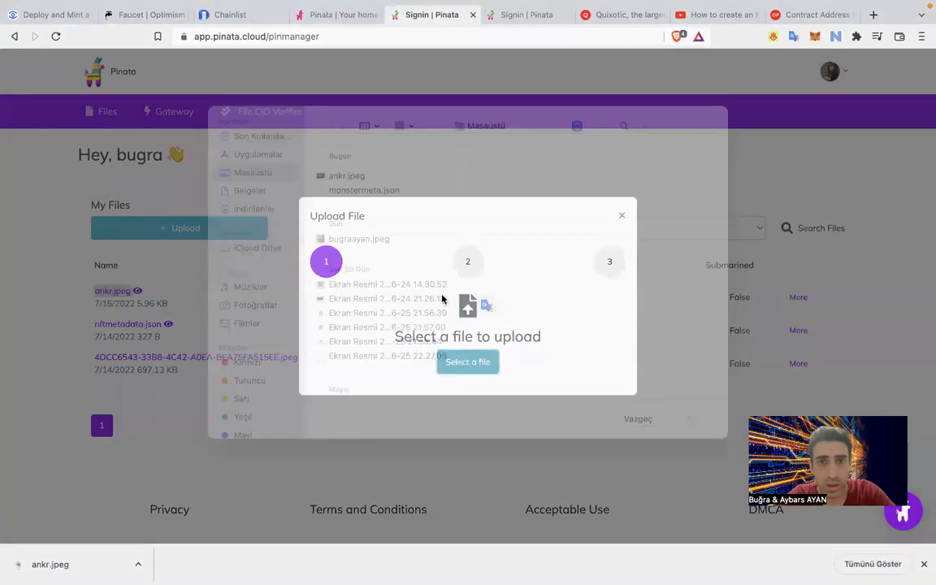
pyautogui.click(394, 213)
pyautogui.doubleClick(394, 213)
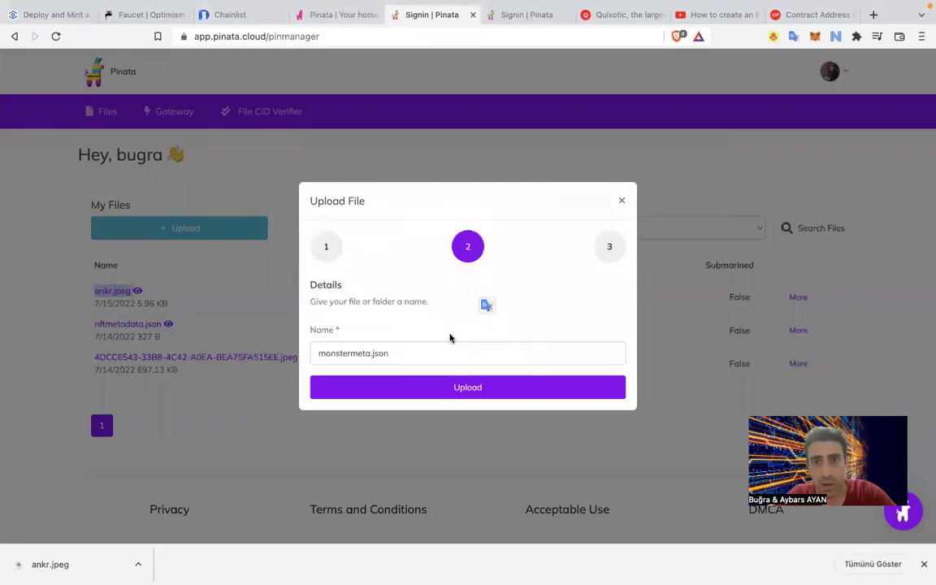
pyautogui.click(504, 389)
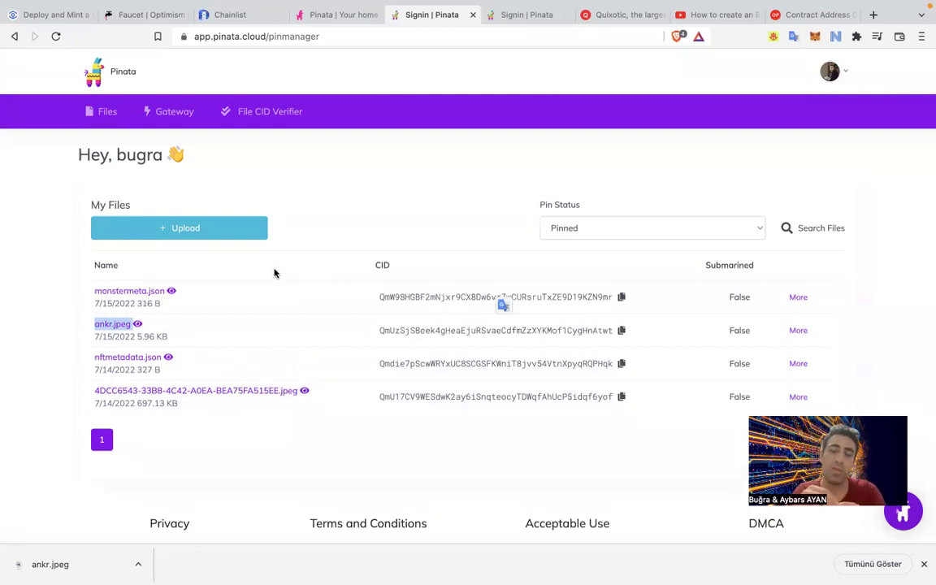
# Copy the monstermeta.json gateway link and go back to the Deploy and Mint article.
pyautogui.click(146, 295)
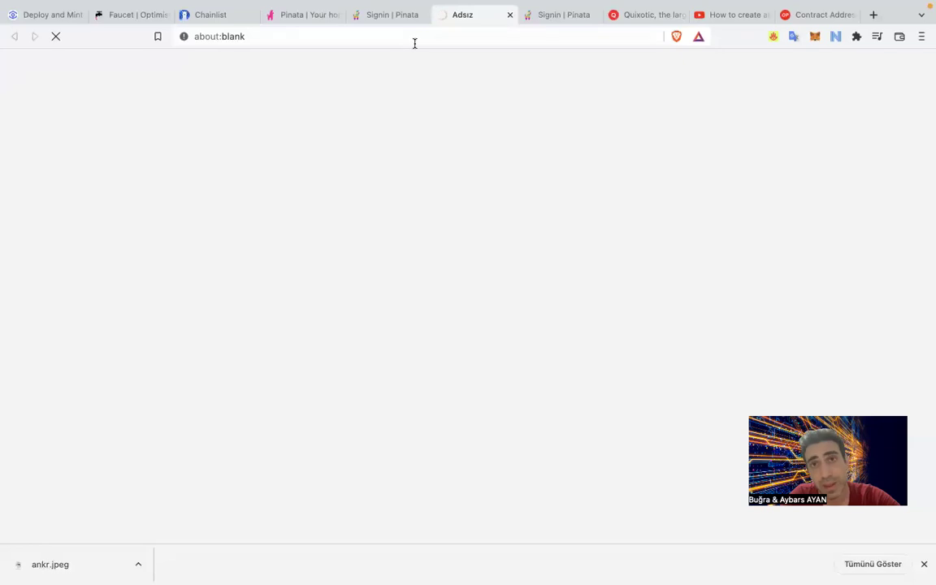
pyautogui.click(507, 18)
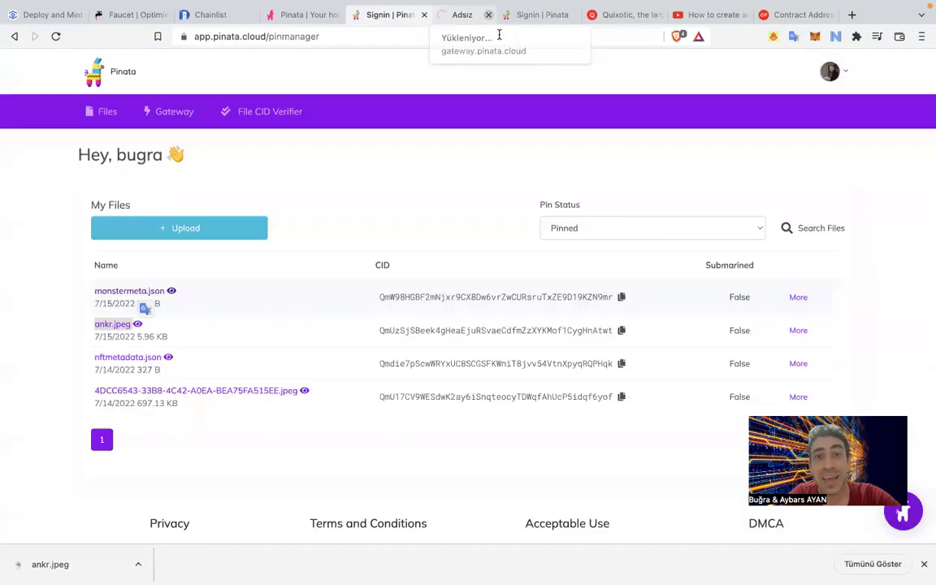
pyautogui.rightClick(148, 295)
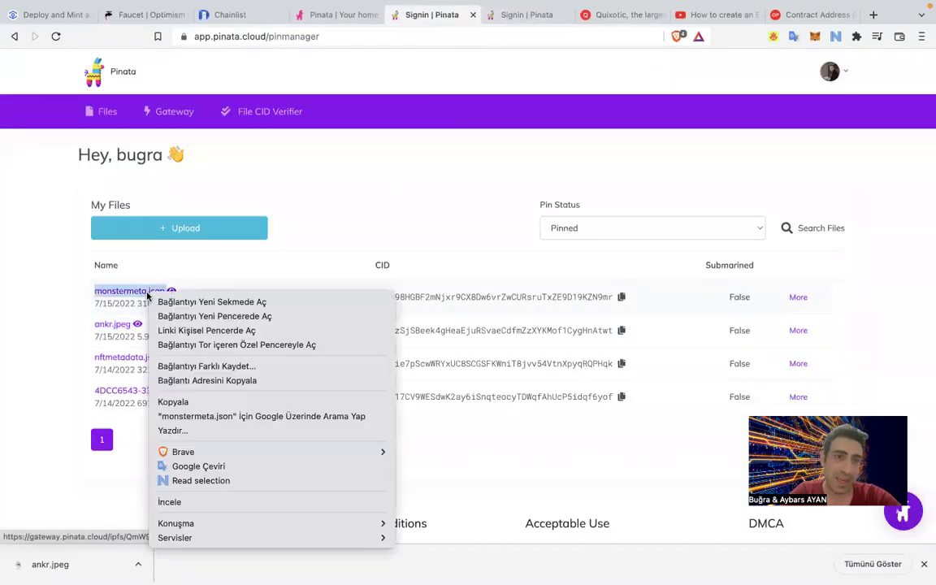
pyautogui.click(241, 381)
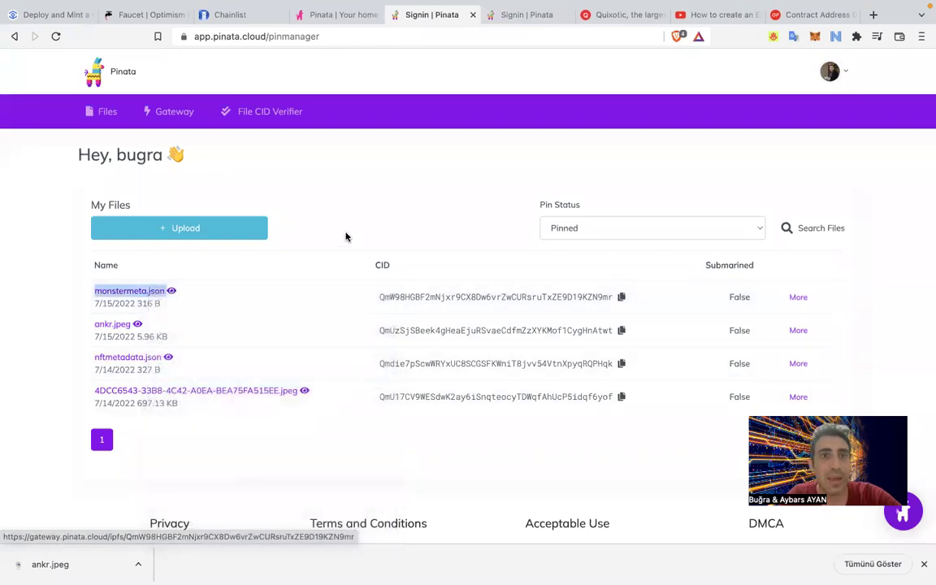
pyautogui.click(61, 15)
pyautogui.scroll(-4, 236, 416)
pyautogui.scroll(2, 237, 418)
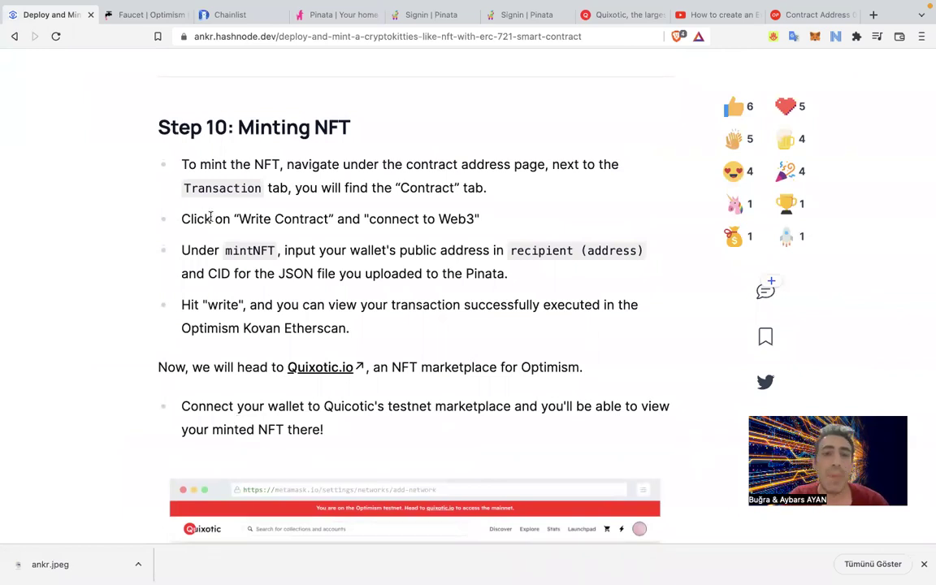
pyautogui.scroll(3, 186, 406)
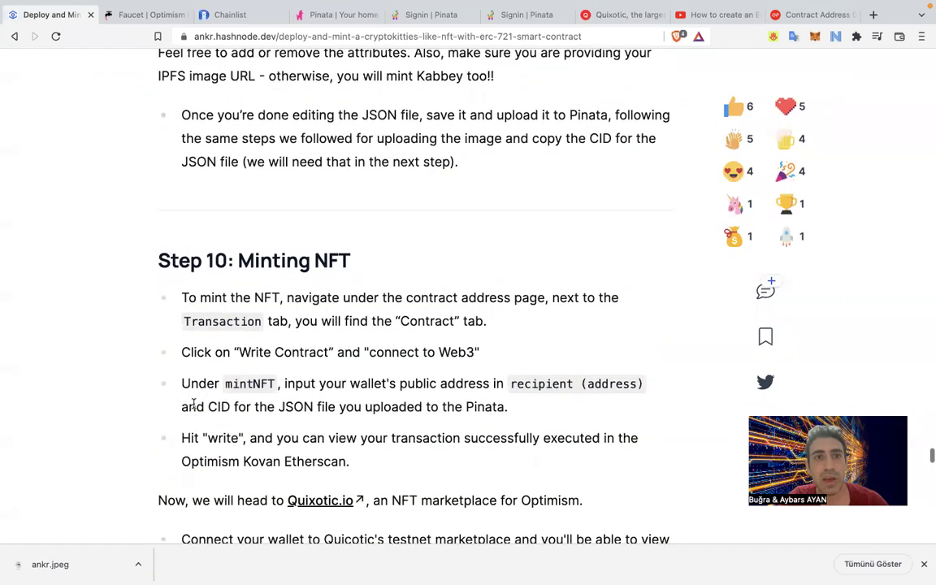
pyautogui.scroll(1, 129, 107)
# Connect the ANKR Tutorial MetaMask account to the contract page via Connect to Web3.
pyautogui.click(828, 15)
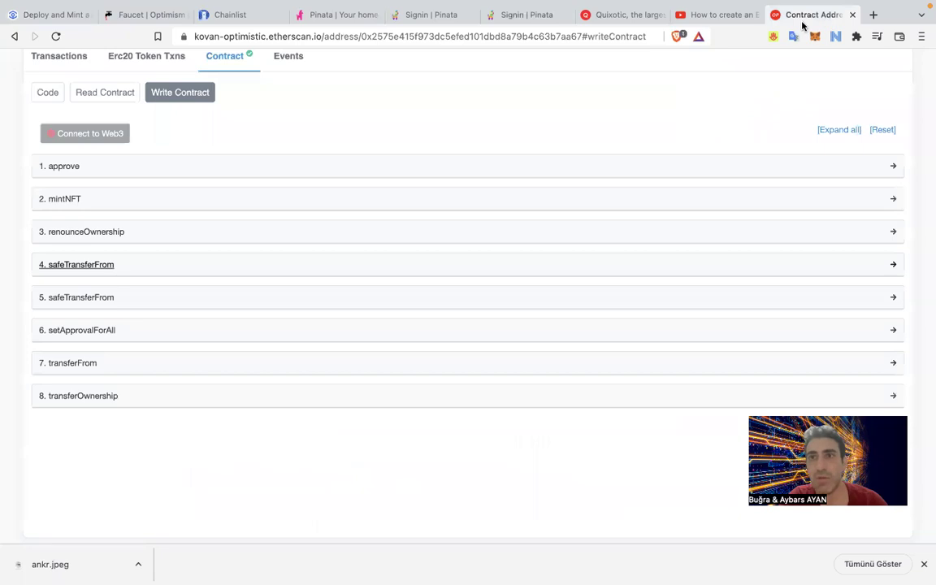
pyautogui.scroll(3, 117, 149)
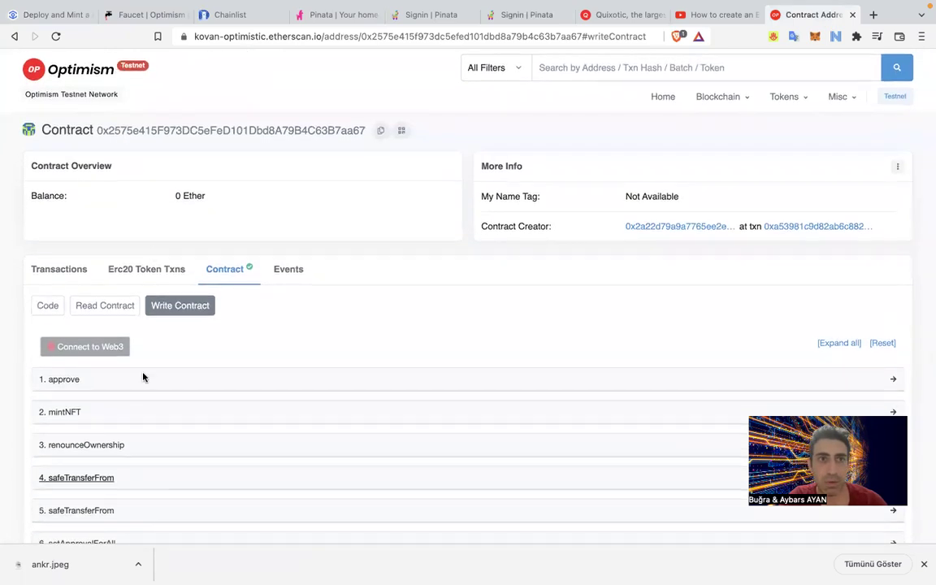
pyautogui.scroll(-1, 99, 445)
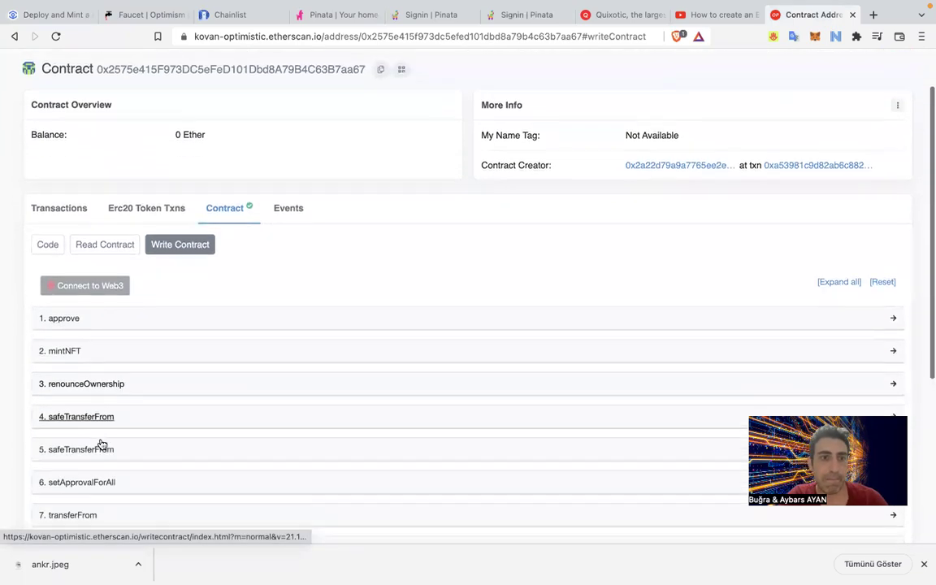
pyautogui.click(100, 242)
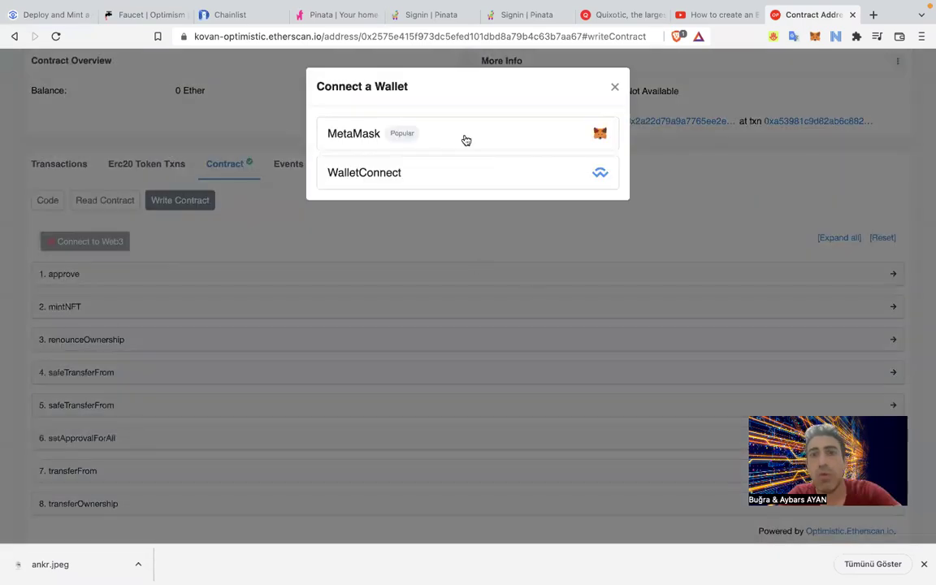
pyautogui.click(577, 149)
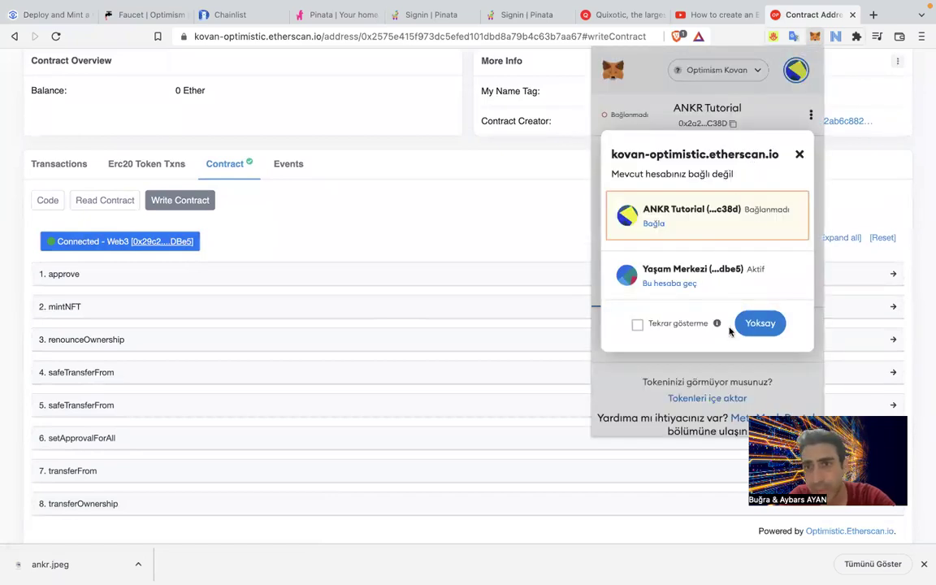
pyautogui.click(745, 224)
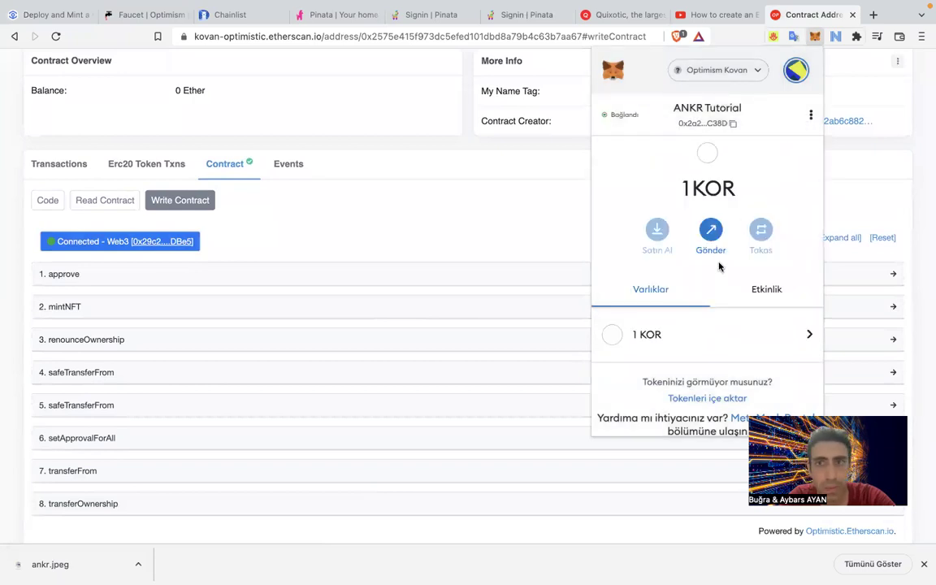
# Disconnect the Etherscan site in MetaMask's connected sites and reload the contract page.
pyautogui.click(812, 114)
pyautogui.click(744, 248)
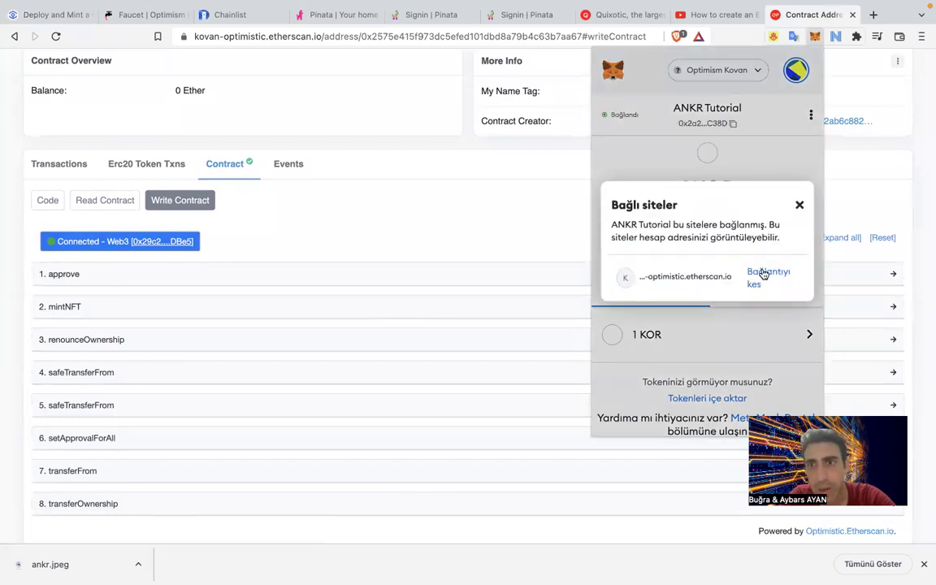
pyautogui.click(764, 275)
pyautogui.click(740, 275)
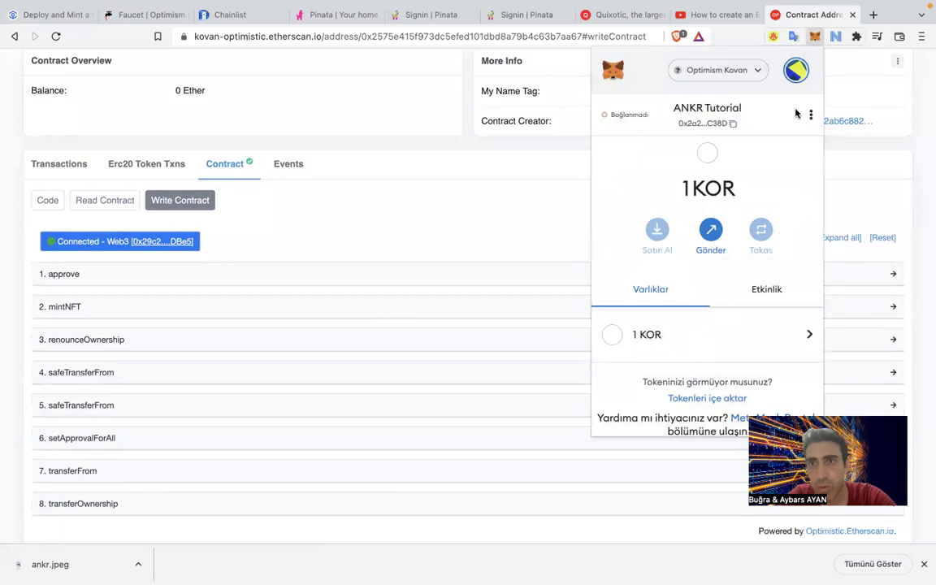
pyautogui.click(363, 239)
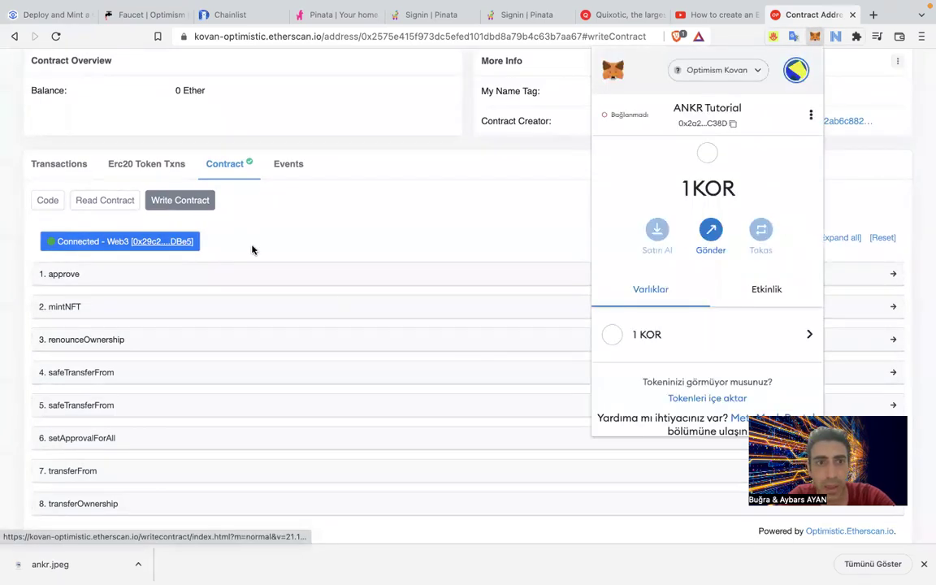
pyautogui.click(343, 307)
pyautogui.click(57, 35)
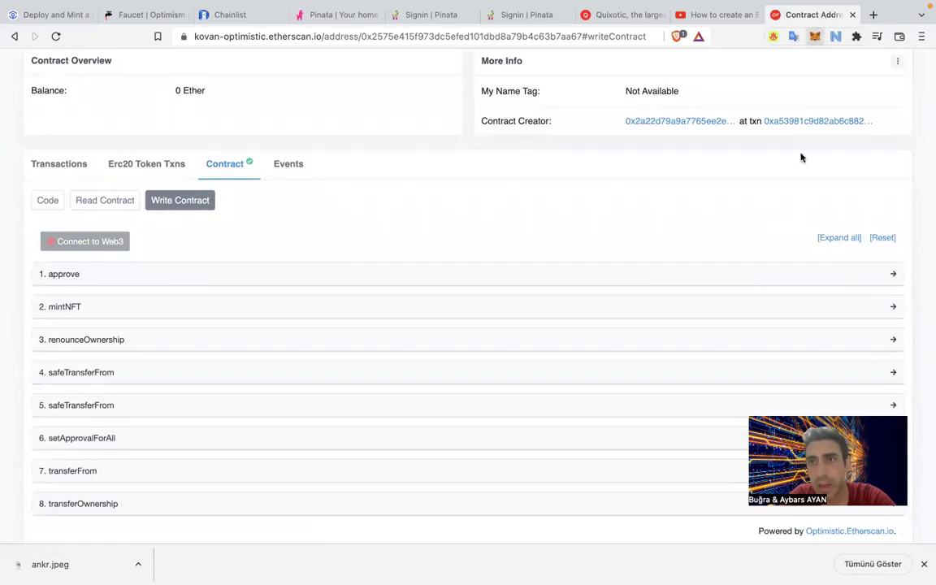
# Attempt a MetaMask connection on Etherscan, then disconnect the previously connected account from the site.
pyautogui.click(91, 243)
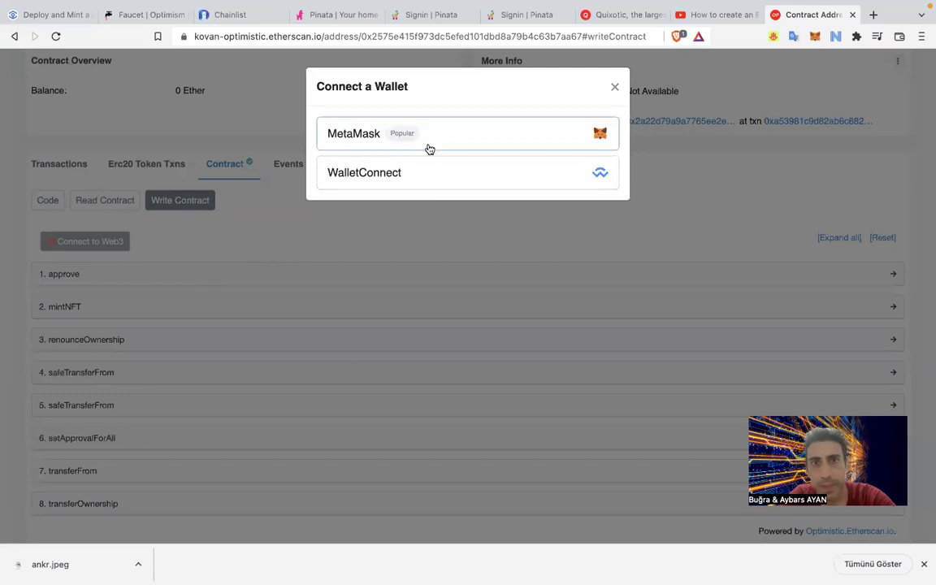
pyautogui.click(430, 149)
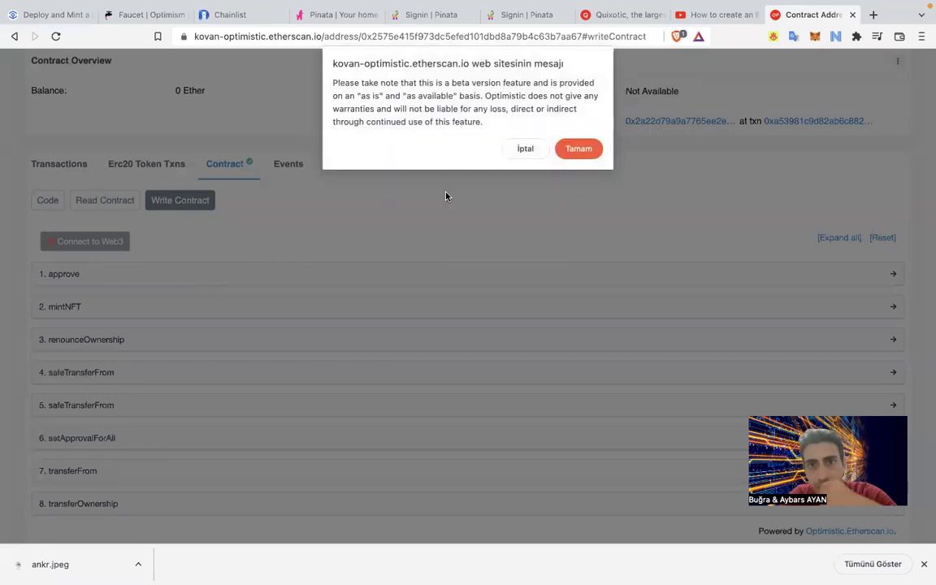
pyautogui.click(577, 146)
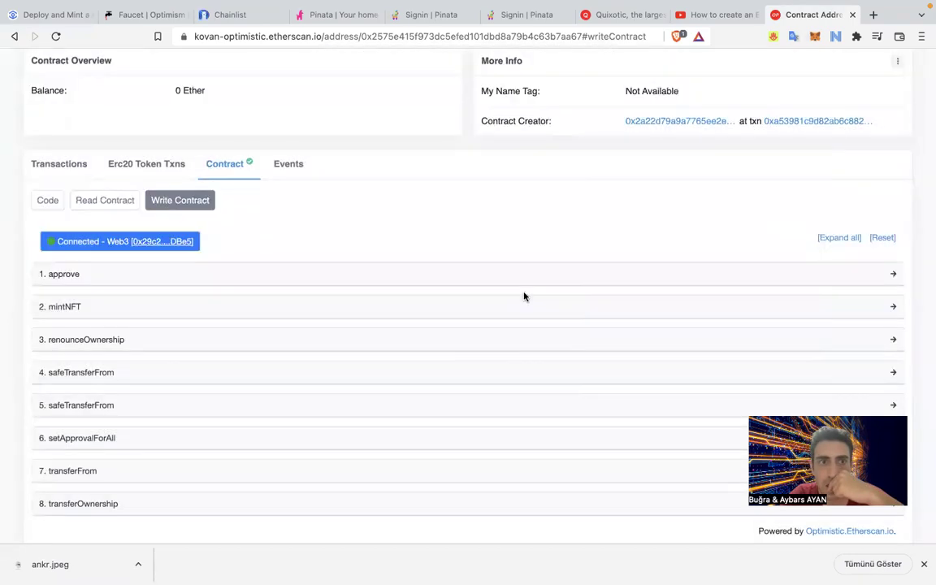
pyautogui.click(817, 37)
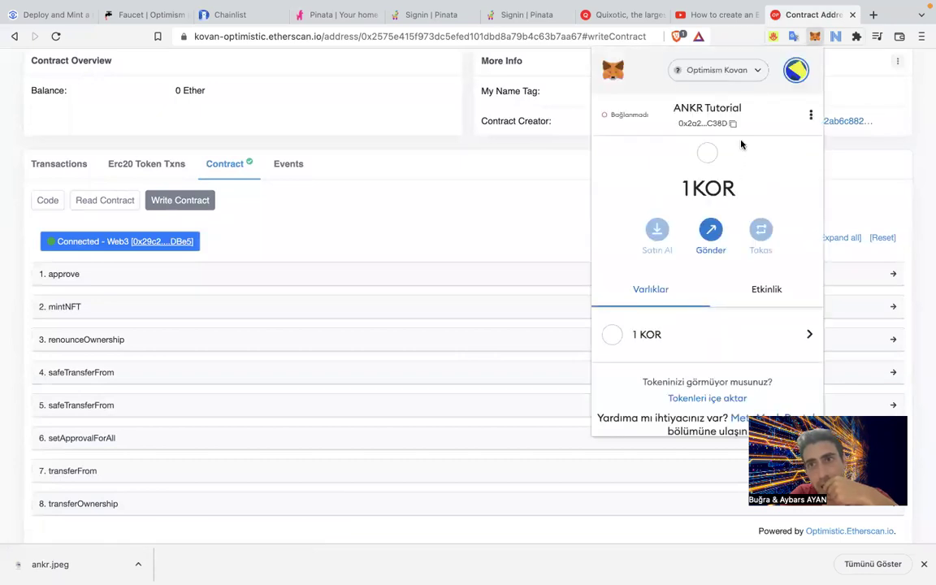
pyautogui.click(622, 116)
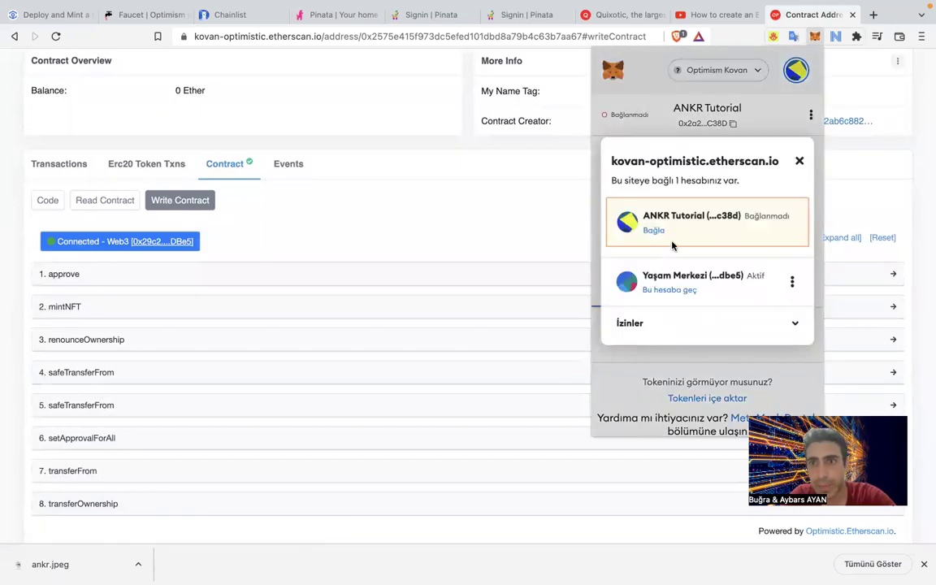
pyautogui.click(793, 282)
pyautogui.click(793, 282)
pyautogui.click(792, 282)
pyautogui.click(772, 310)
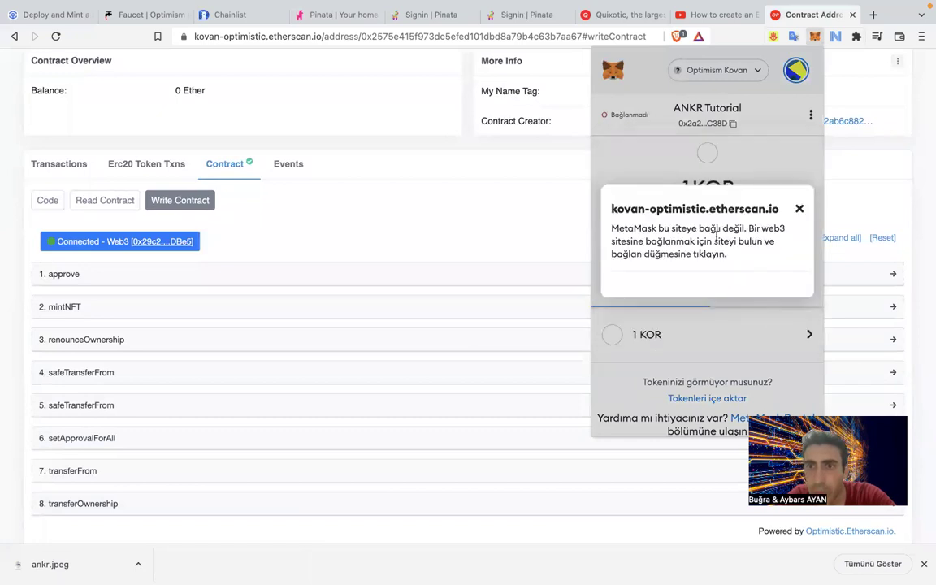
pyautogui.click(800, 211)
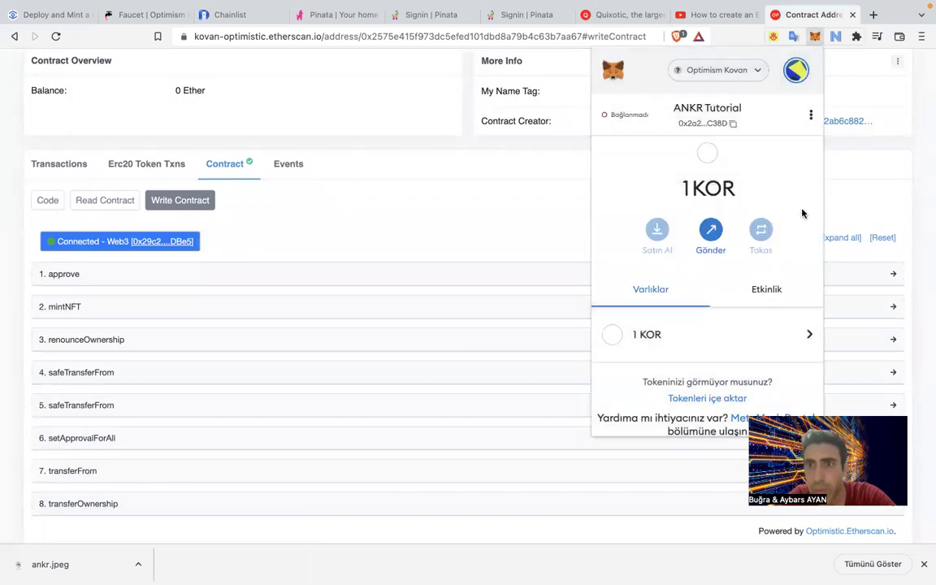
pyautogui.click(427, 246)
# Reload the contract page and connect MetaMask with the ANKR Tutorial account.
pyautogui.click(56, 36)
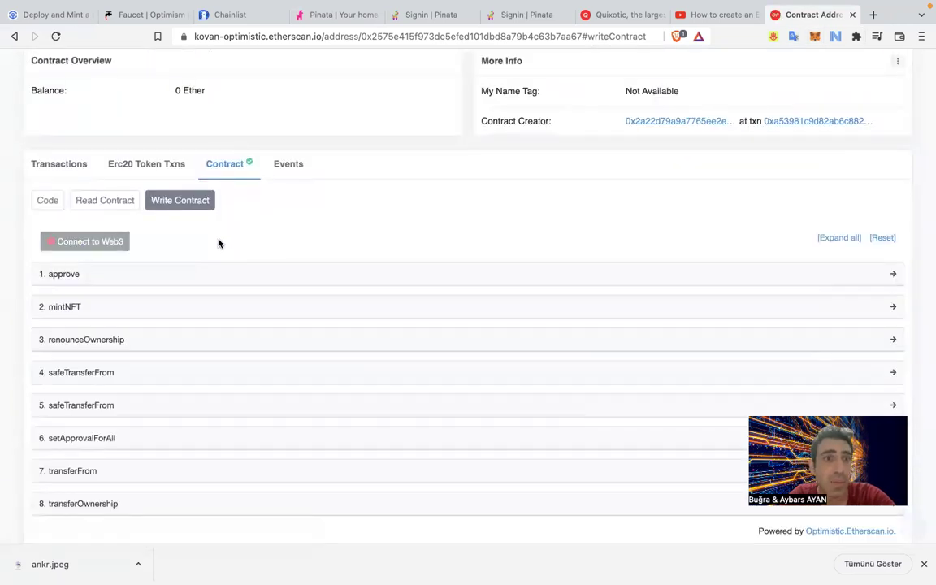
pyautogui.click(107, 244)
pyautogui.click(378, 134)
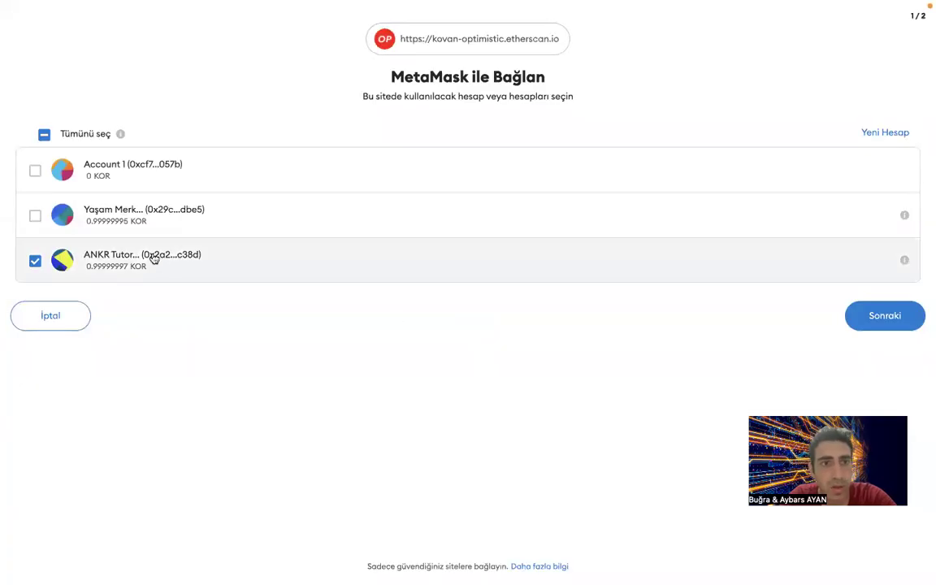
pyautogui.click(883, 321)
pyautogui.click(884, 204)
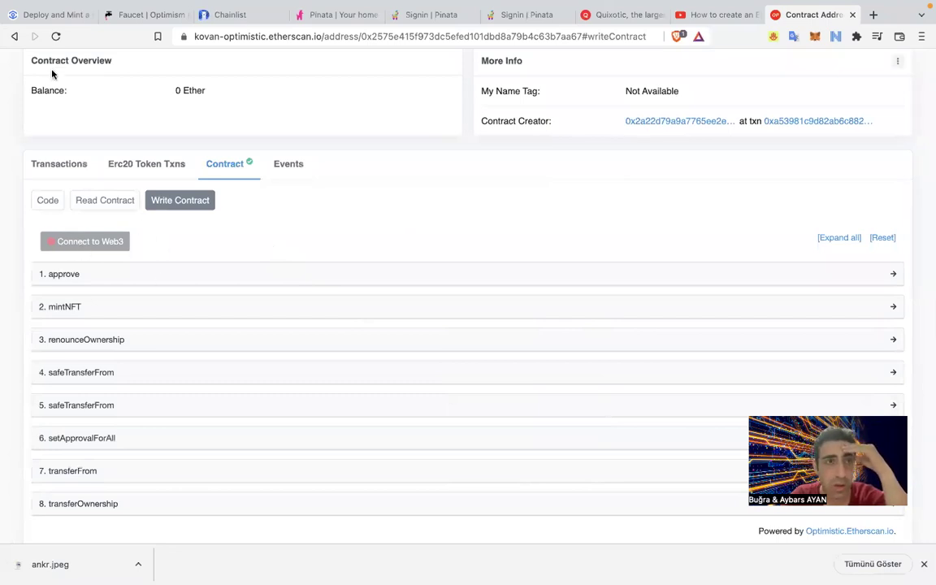
# Reload again and reconnect Web3 via MetaMask, accepting the beta-feature notice.
pyautogui.click(56, 36)
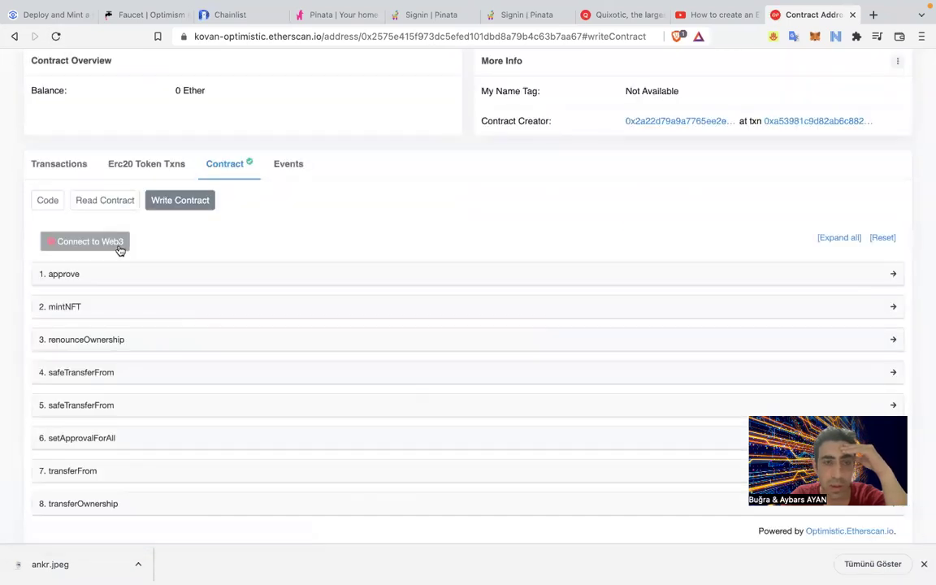
pyautogui.click(120, 250)
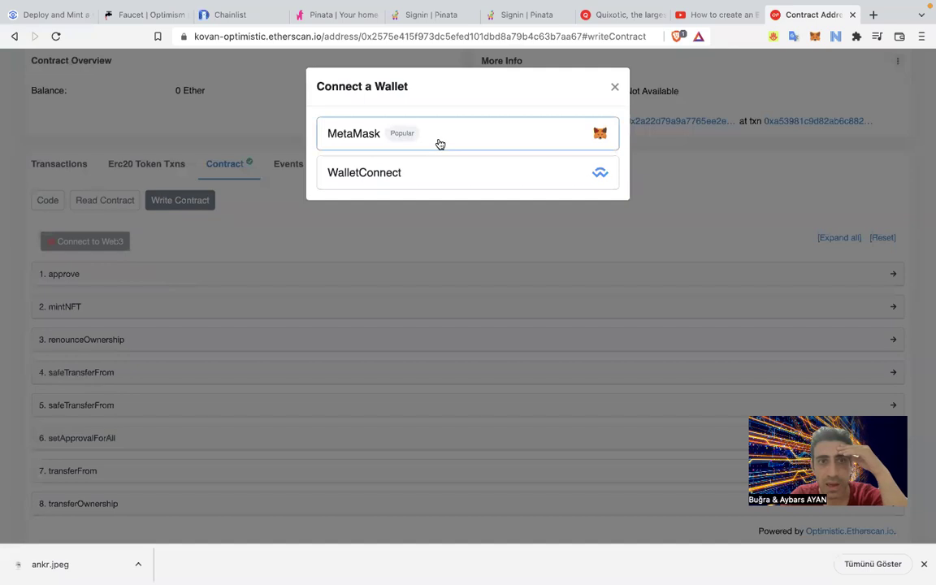
pyautogui.click(439, 143)
pyautogui.click(571, 150)
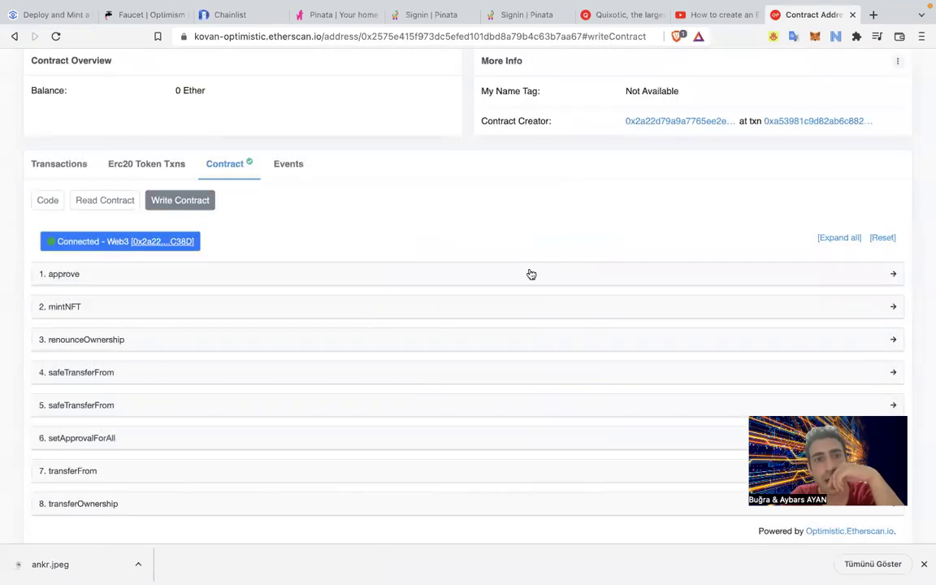
pyautogui.scroll(-1, 361, 243)
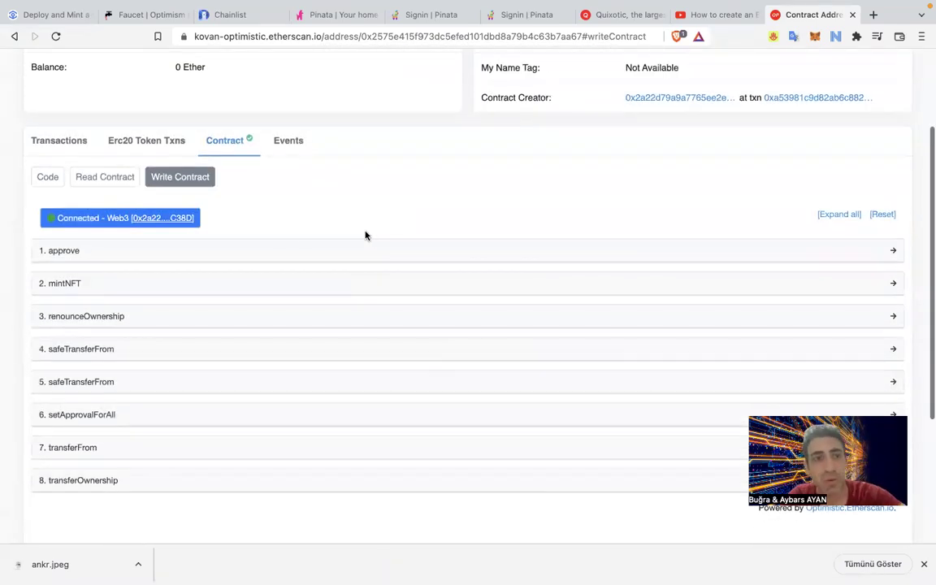
pyautogui.click(63, 286)
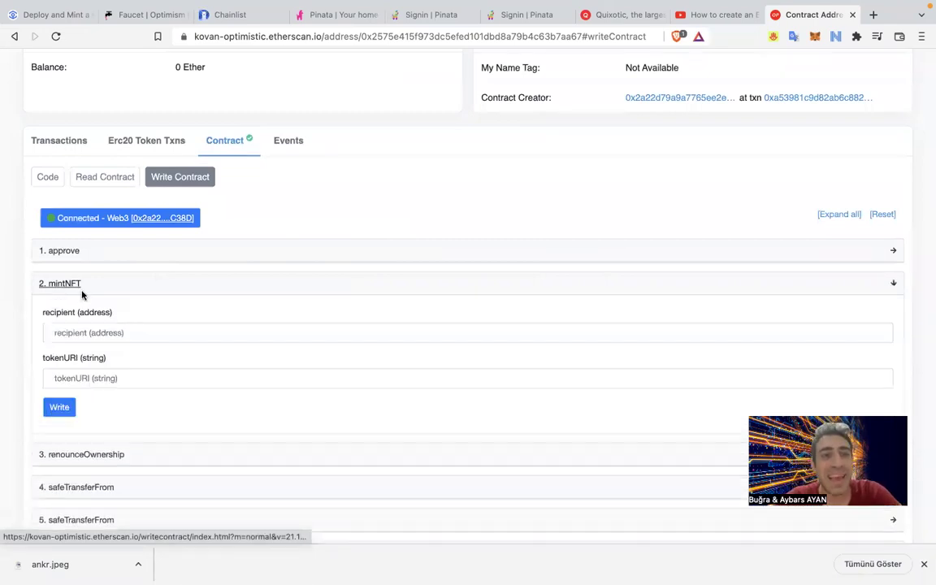
pyautogui.click(125, 378)
pyautogui.write('https://gateway.pinata.cloud/ipfs/QmW98HGBF2mNjxr9CX8Dw6vrZwCURsruTxZE9D19KZN9mr')
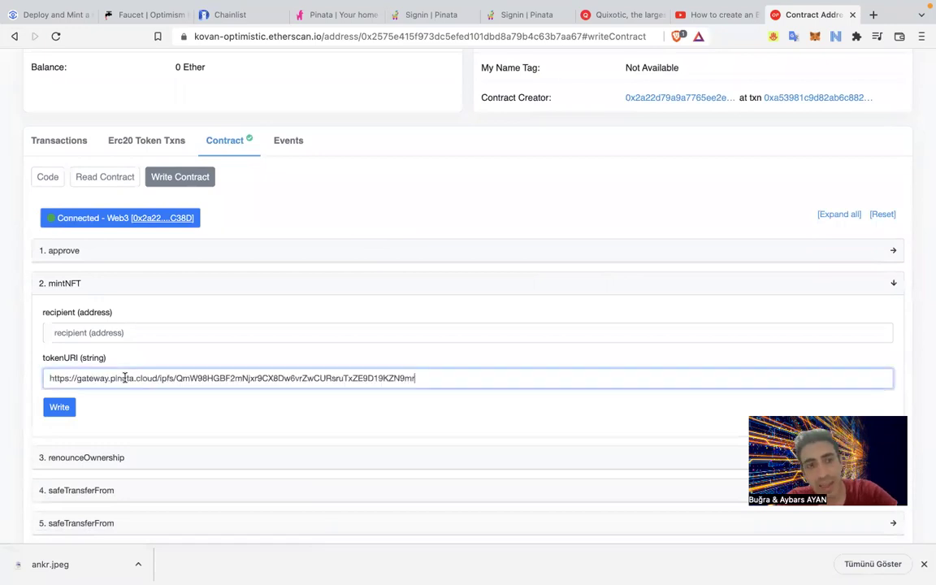
pyautogui.moveTo(77, 378); pyautogui.dragTo(22, 380)
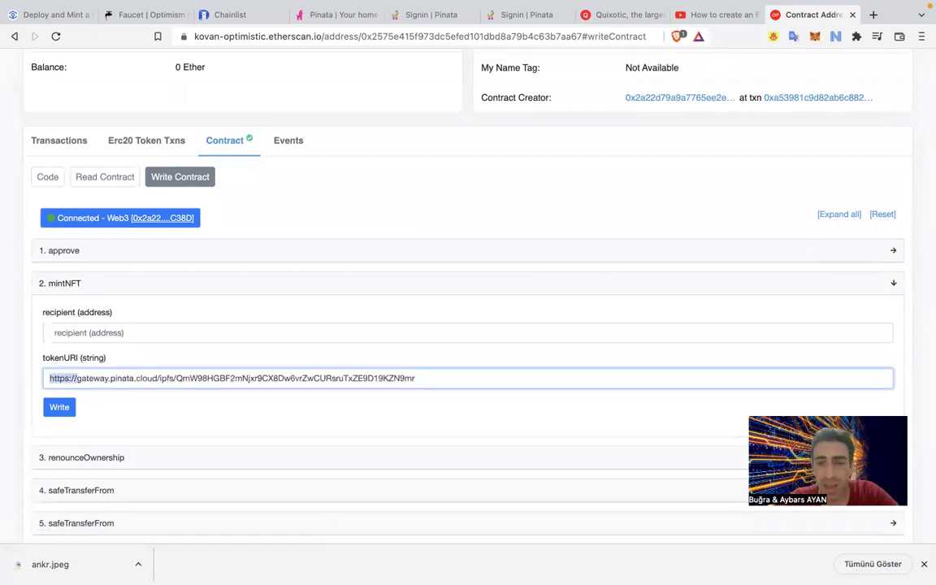
pyautogui.press('BackSpace')
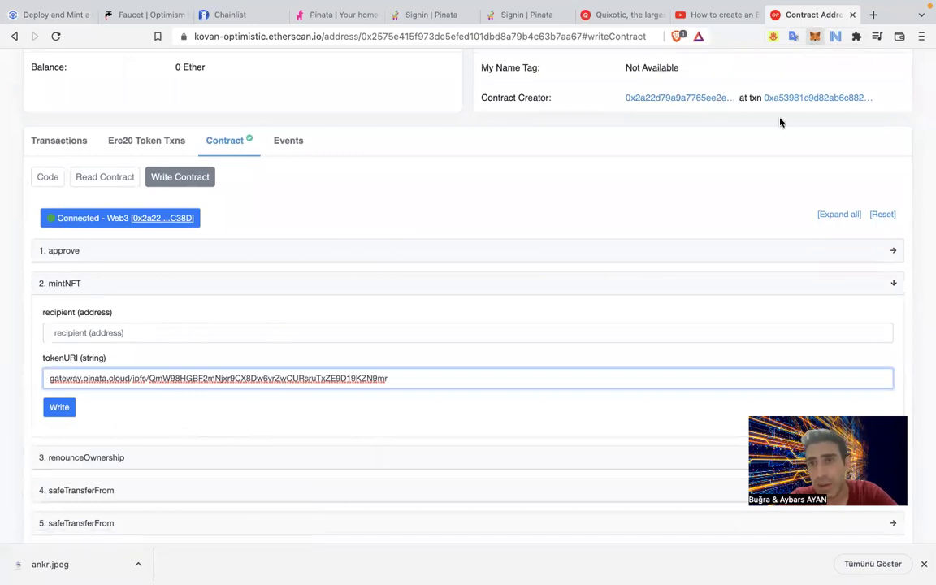
# Mint to the wallet's own address via Write, confirm in MetaMask, and view the transaction.
pyautogui.click(298, 333)
pyautogui.click(294, 333)
pyautogui.write('0x2a22D79a9a7765eE2E31308aC9A5a984056EC38D')
pyautogui.click(80, 409)
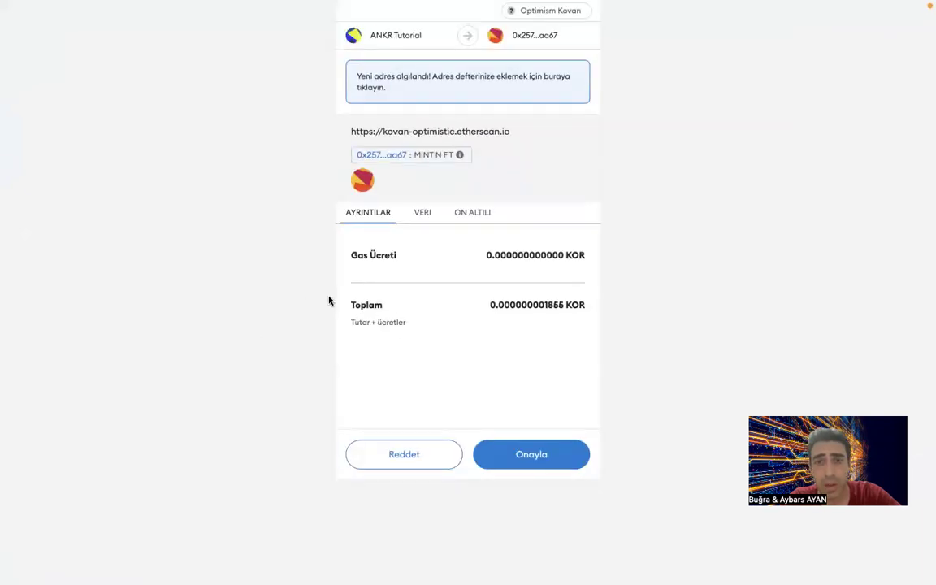
pyautogui.click(556, 456)
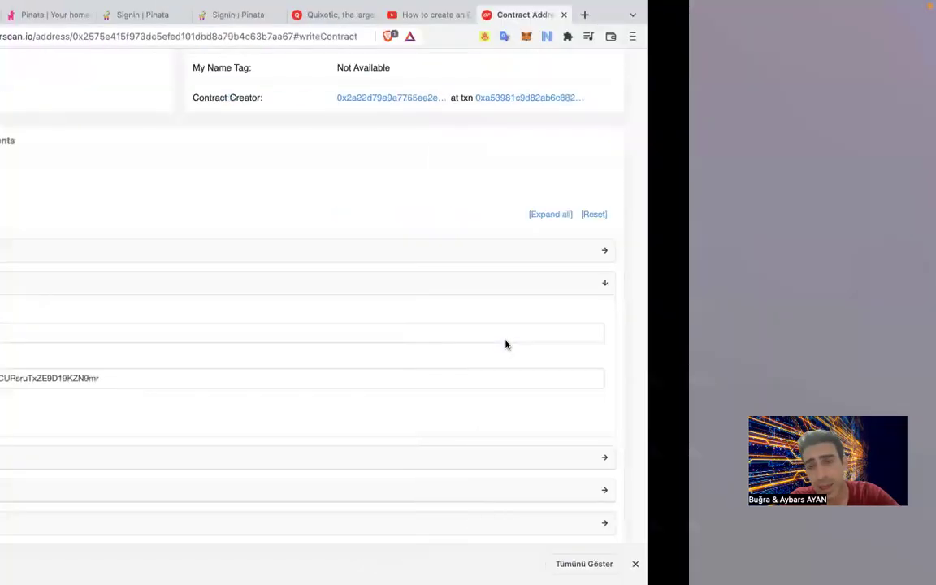
pyautogui.click(136, 409)
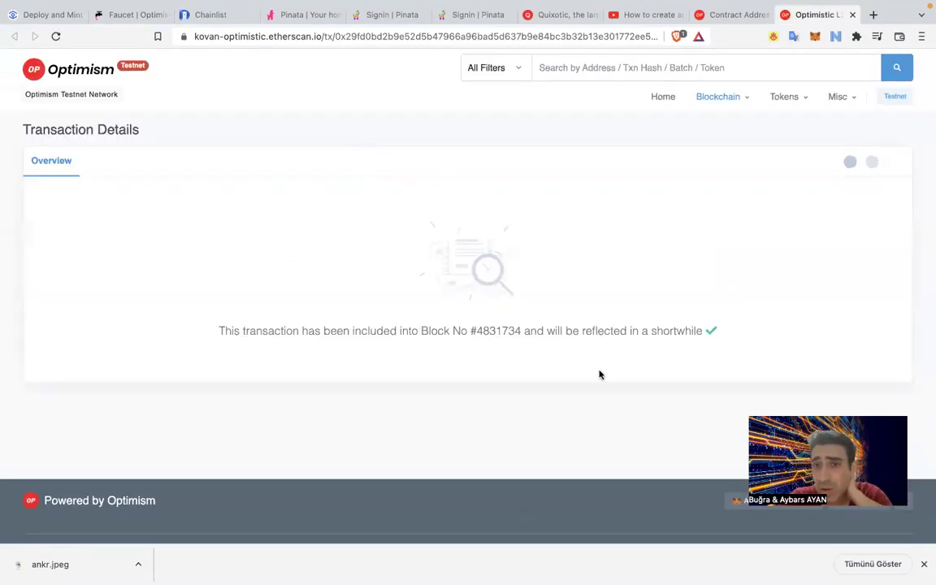
# Verify the transaction shows Success transferring KittyMonster (KMON) token ID 1, then go to Pinata.
pyautogui.moveTo(702, 332); pyautogui.dragTo(367, 322)
pyautogui.click(377, 320)
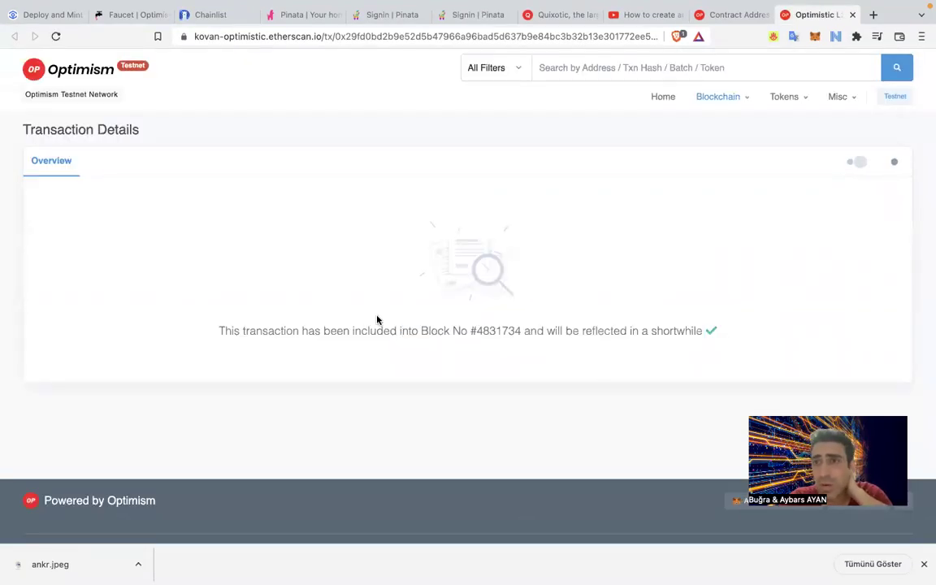
pyautogui.moveTo(872, 119)
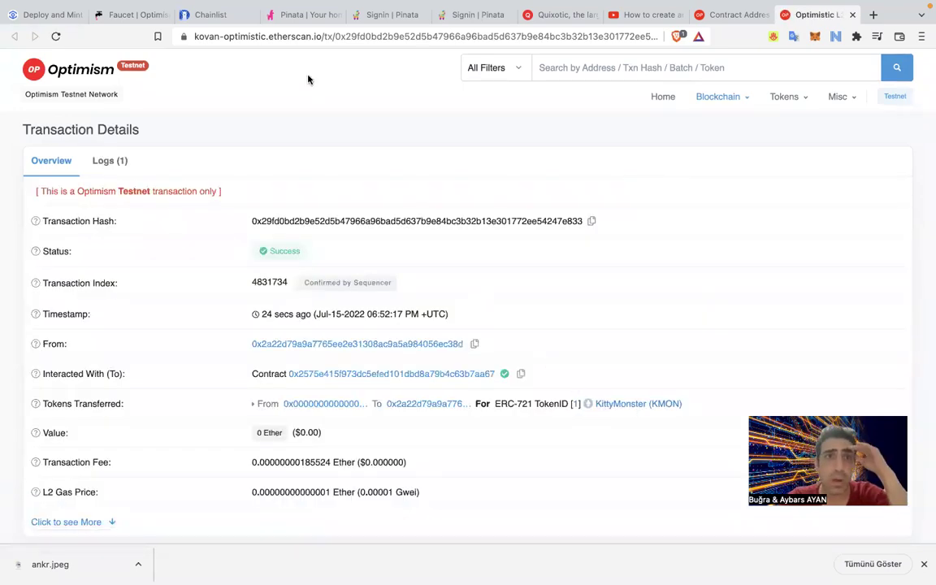
pyautogui.click(288, 16)
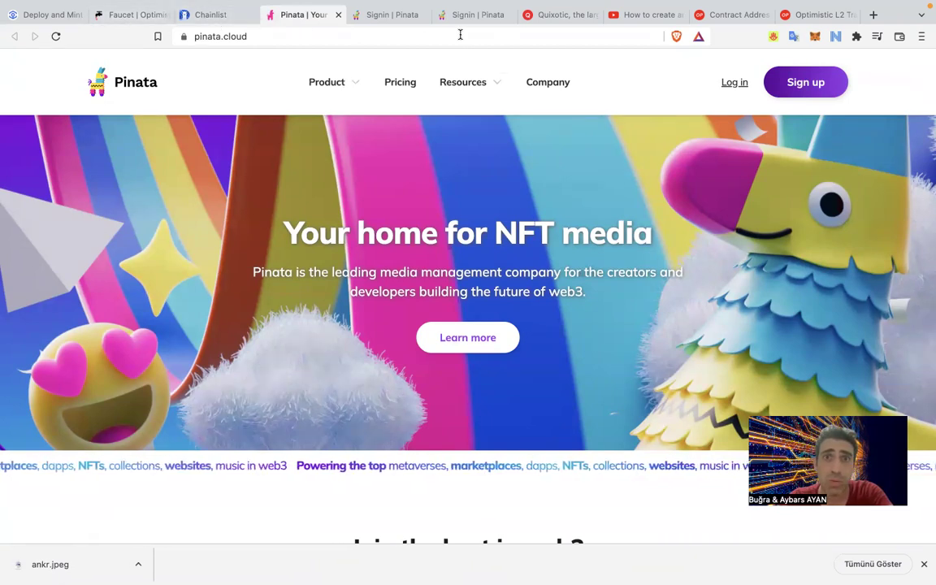
# Log out of the Quixotic profile and reconnect with MetaMask, surfacing the account-not-connected notice.
pyautogui.click(557, 15)
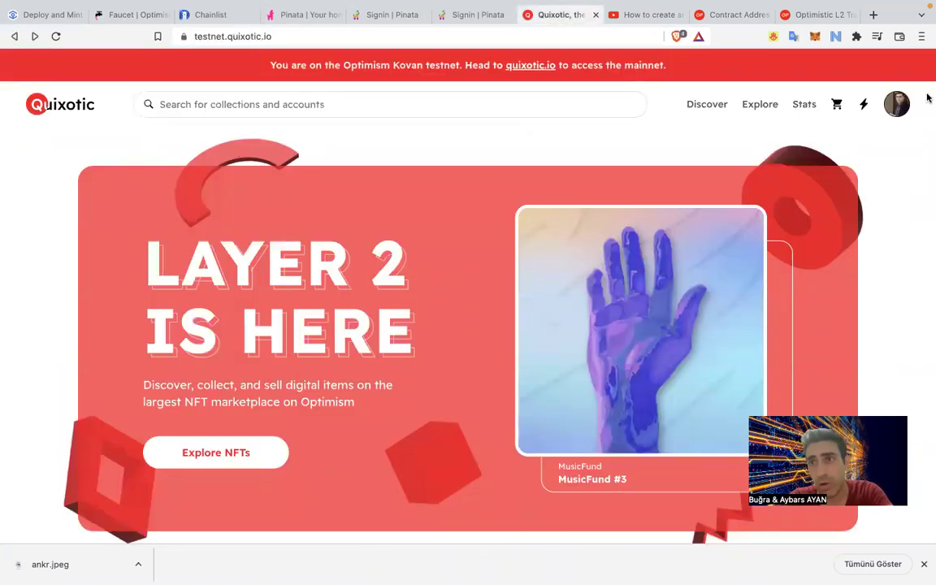
pyautogui.click(898, 104)
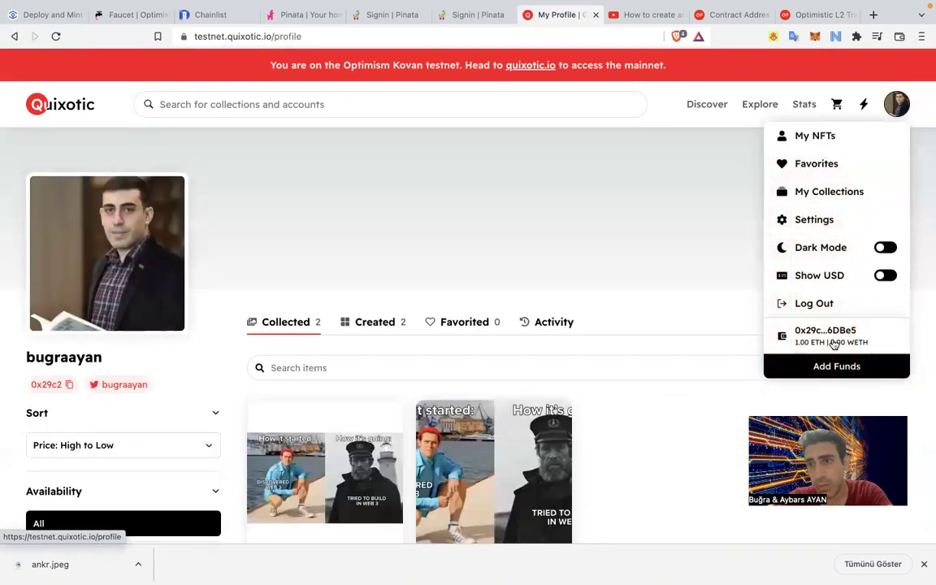
pyautogui.click(824, 304)
pyautogui.click(863, 108)
pyautogui.click(511, 261)
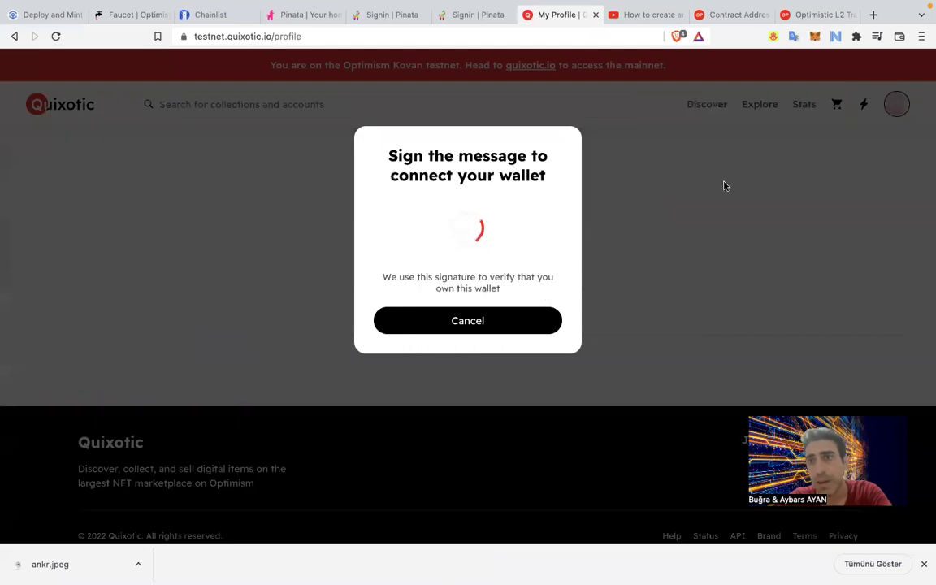
pyautogui.click(497, 321)
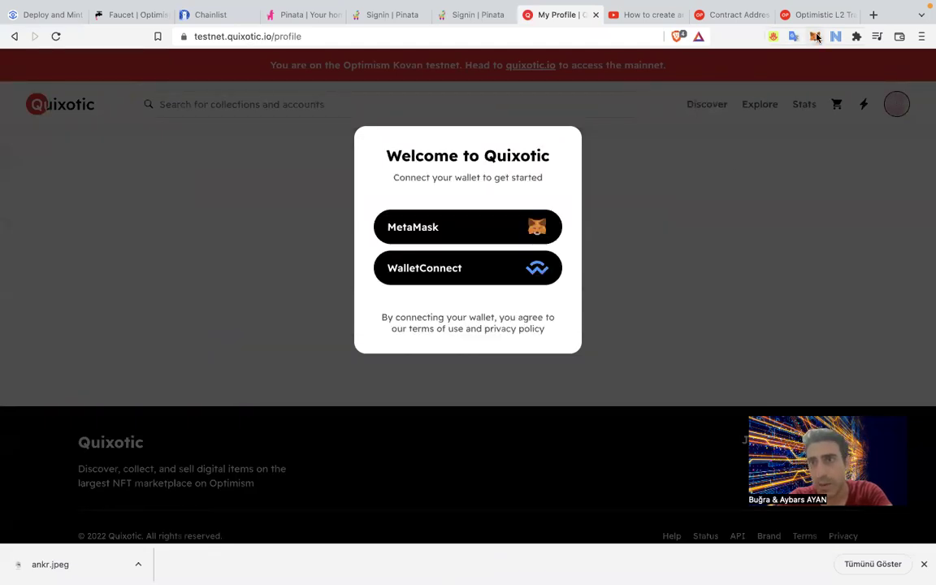
pyautogui.click(517, 238)
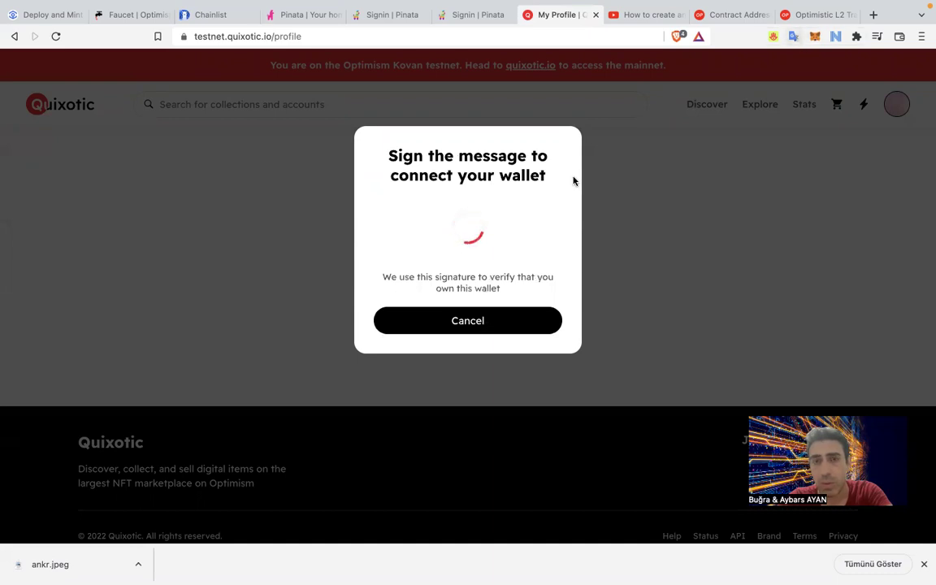
pyautogui.click(815, 36)
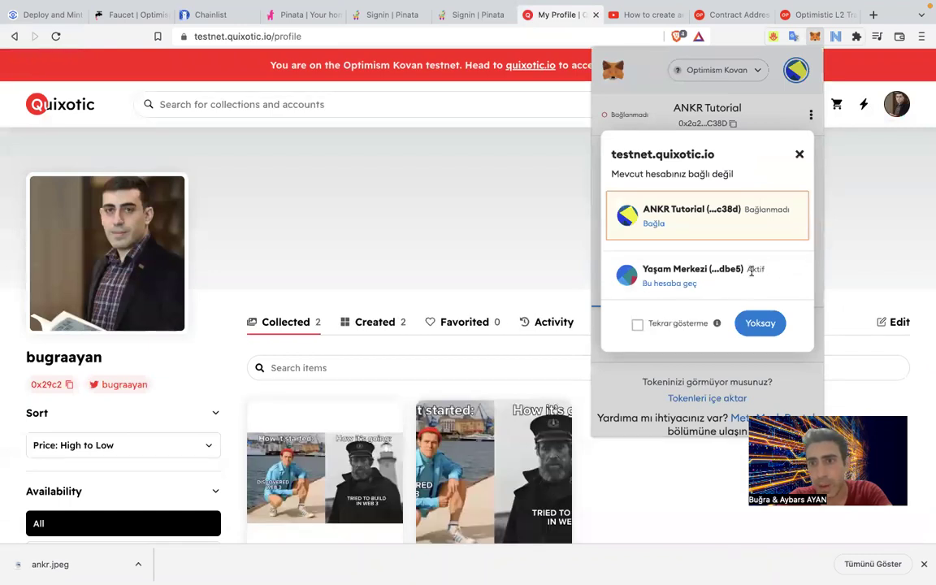
# Inspect the current MetaMask account's details and connected sites, keeping Etherscan connected.
pyautogui.click(800, 155)
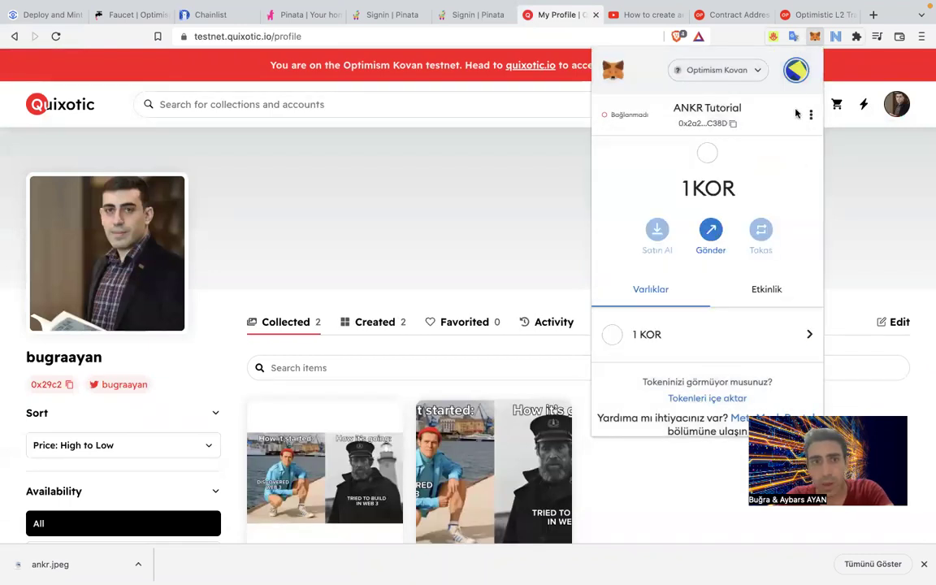
pyautogui.click(811, 115)
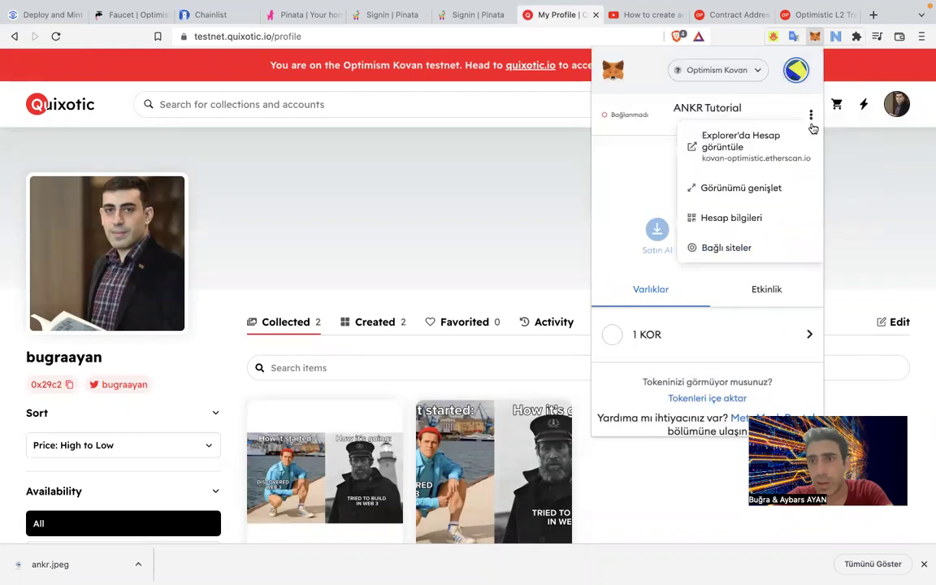
pyautogui.click(753, 234)
pyautogui.click(798, 101)
pyautogui.click(796, 70)
pyautogui.click(795, 70)
pyautogui.click(812, 115)
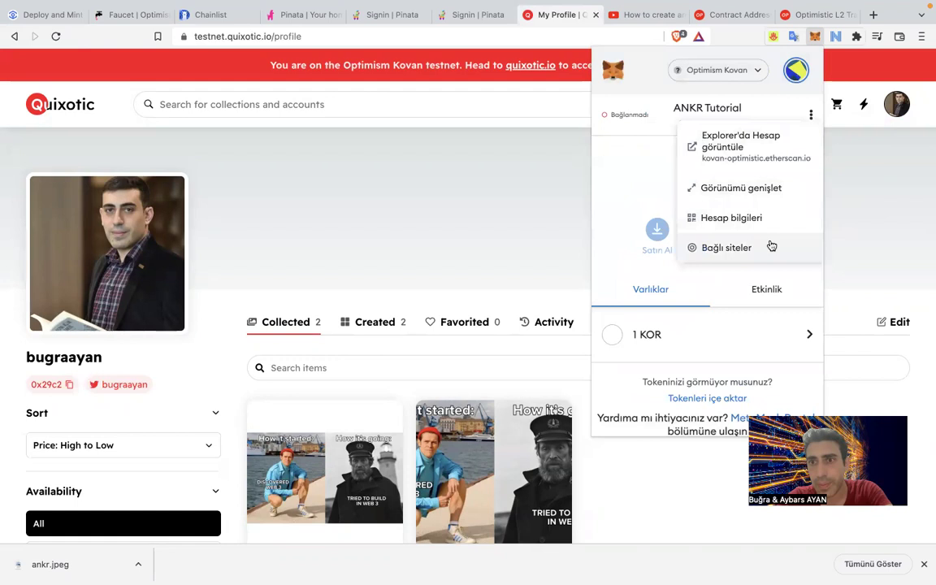
pyautogui.click(772, 246)
pyautogui.click(760, 277)
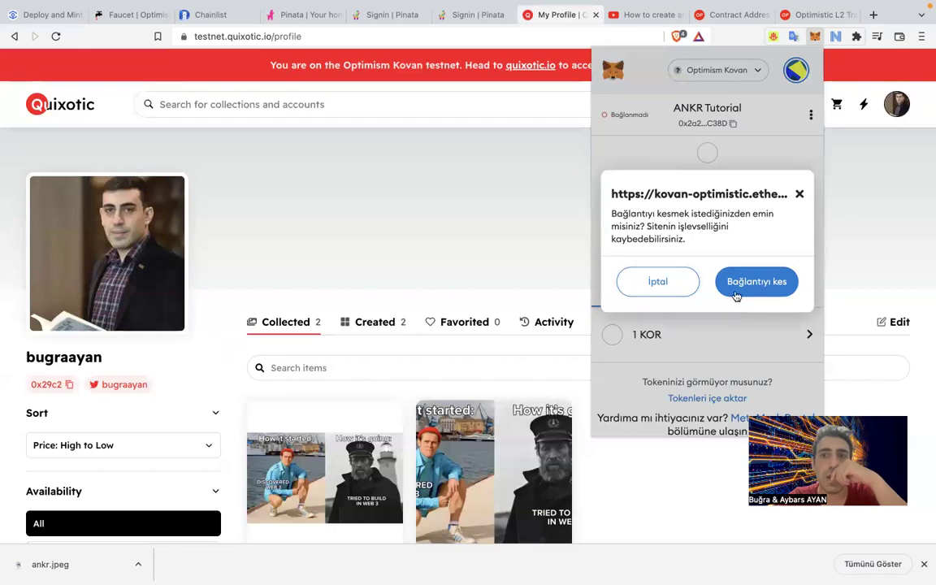
pyautogui.click(658, 282)
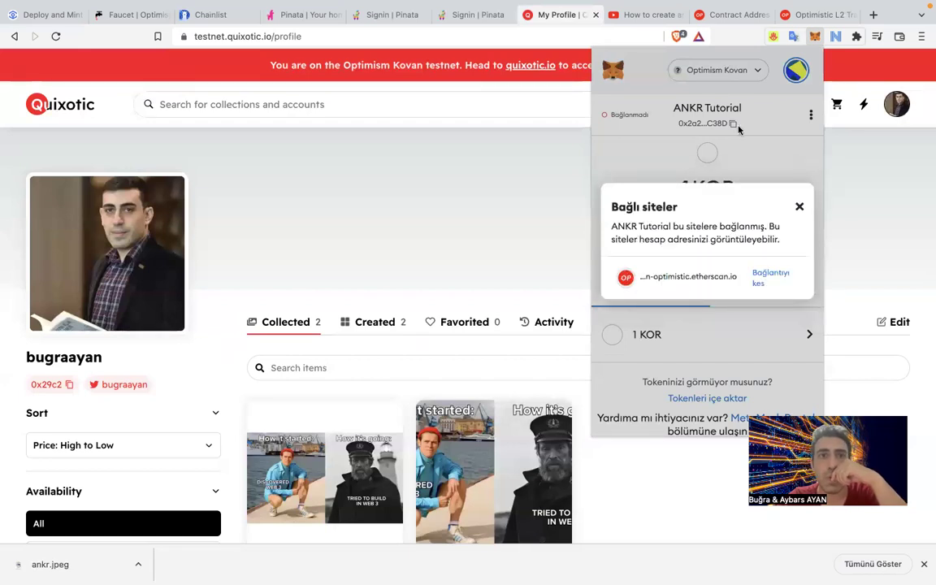
pyautogui.click(801, 207)
# Switch to the Quixotic-connected account and disconnect testnet.quixotic.io from it.
pyautogui.click(751, 77)
pyautogui.click(751, 76)
pyautogui.click(796, 71)
pyautogui.click(691, 177)
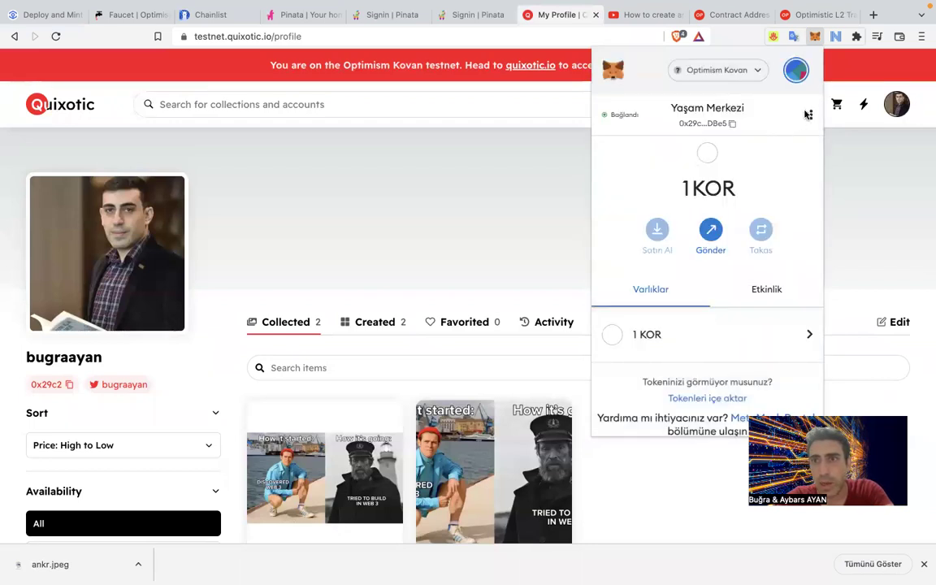
pyautogui.click(809, 114)
pyautogui.click(769, 244)
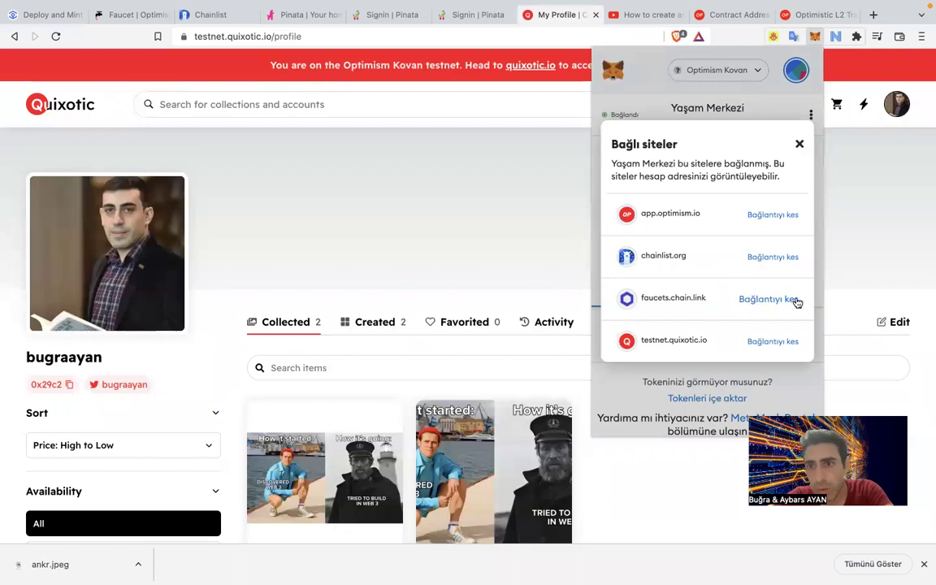
pyautogui.click(780, 345)
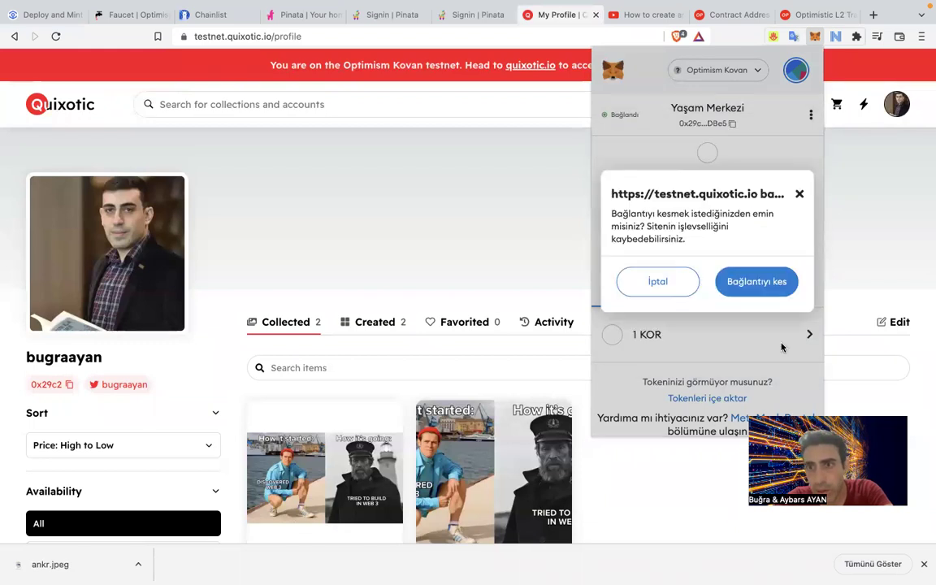
pyautogui.click(757, 282)
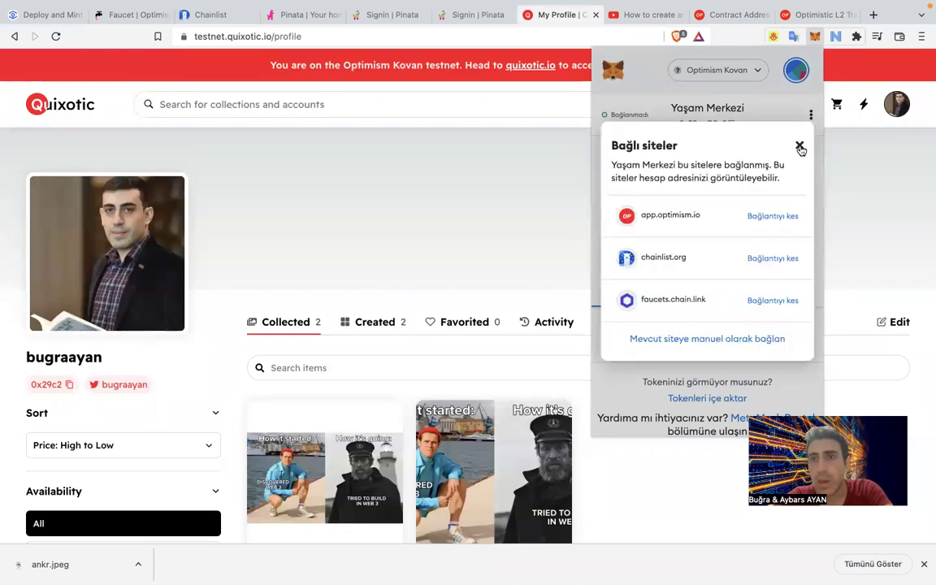
pyautogui.click(800, 146)
# Switch MetaMask to the ANKR Tutorial account and load the testnet.quixotic.io home page.
pyautogui.click(795, 70)
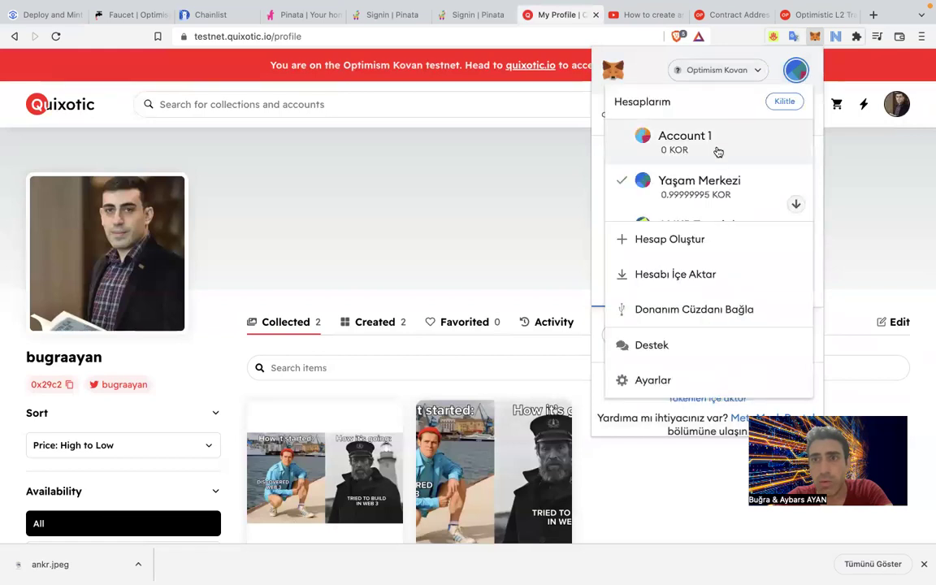
pyautogui.scroll(-1, 717, 193)
pyautogui.click(713, 191)
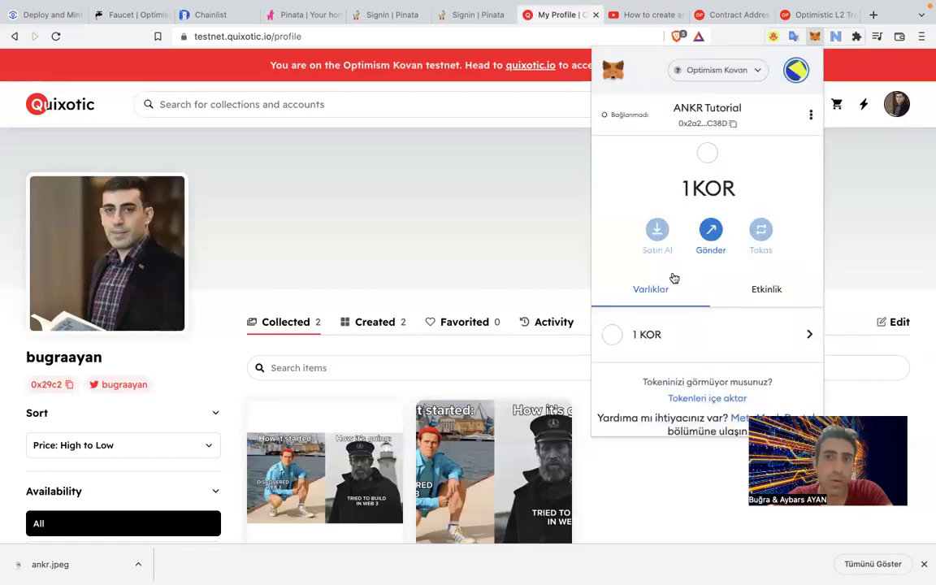
pyautogui.click(858, 180)
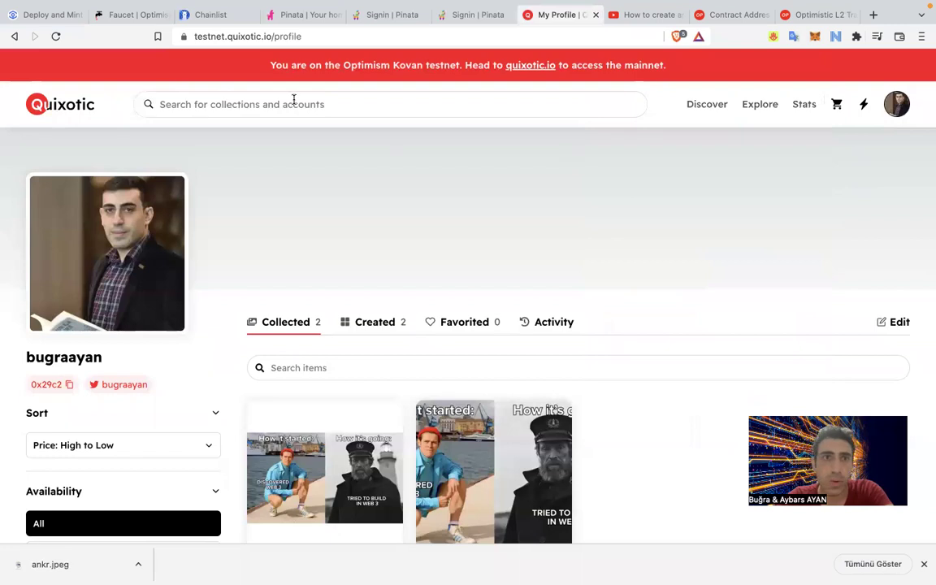
pyautogui.moveTo(268, 39); pyautogui.dragTo(372, 37)
pyautogui.press('BackSpace')
pyautogui.press('Return')
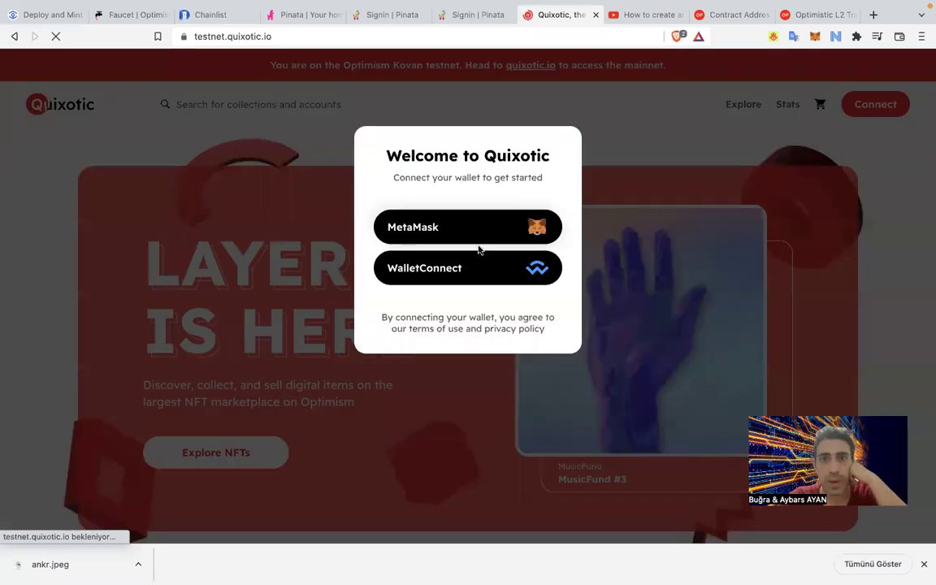
# Connect Quixotic through MetaMask with the ANKR Tutorial account and open its profile.
pyautogui.click(478, 241)
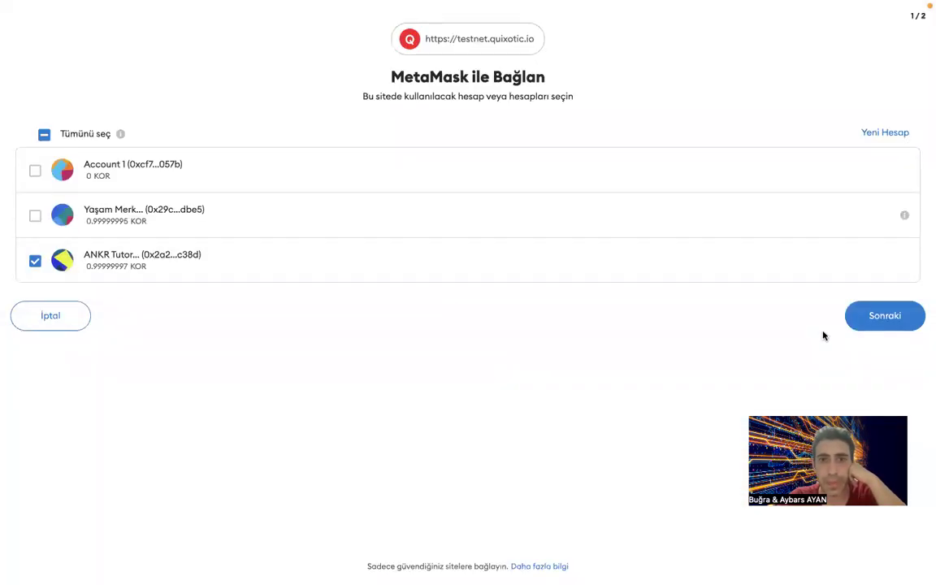
pyautogui.click(873, 320)
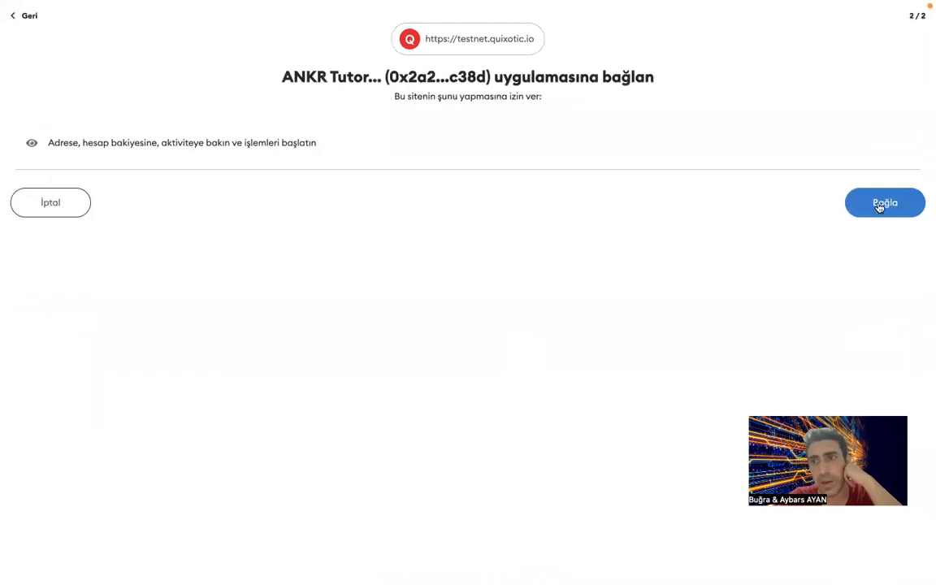
pyautogui.click(885, 204)
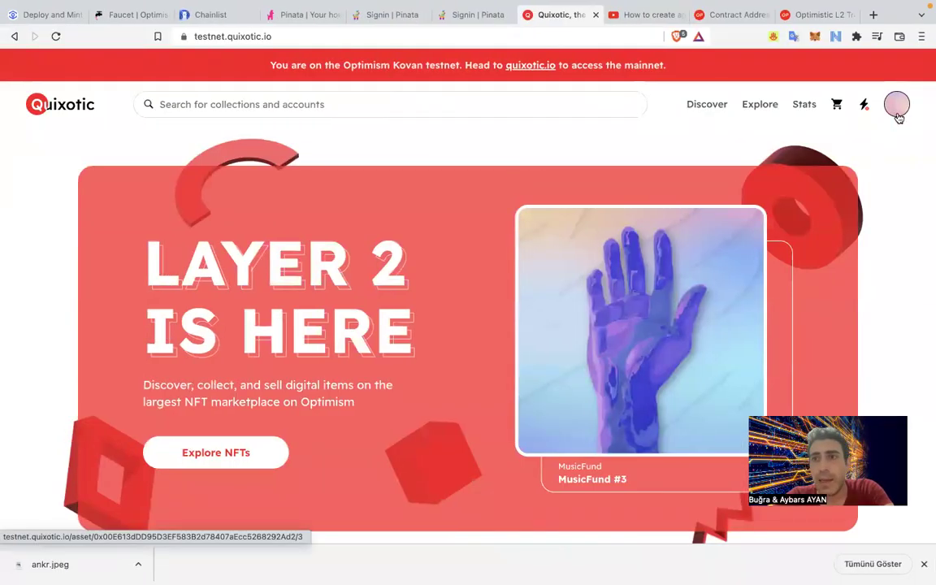
pyautogui.click(899, 118)
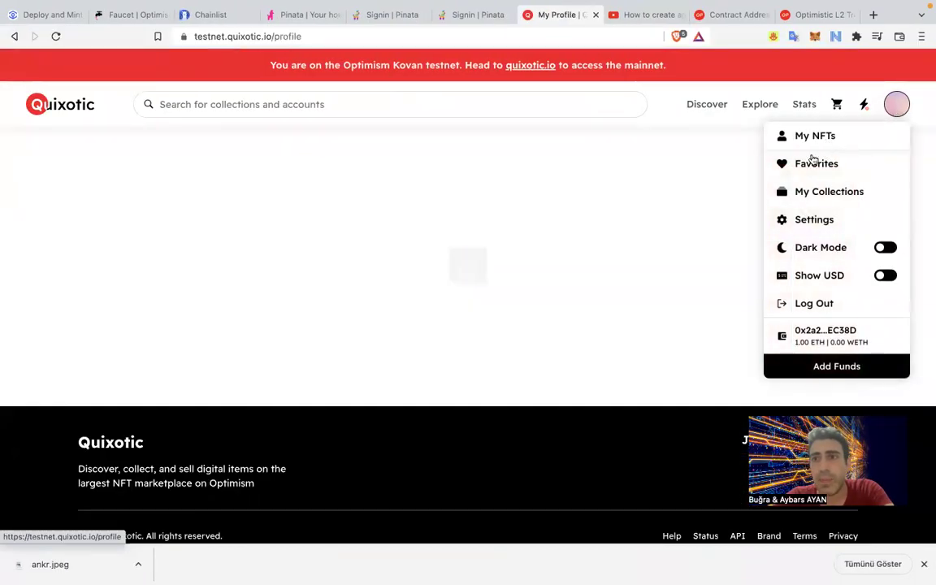
# Browse the profile's Created and Collected tabs and open the KittyMonster #1 card showing No Image.
pyautogui.scroll(-2, 299, 224)
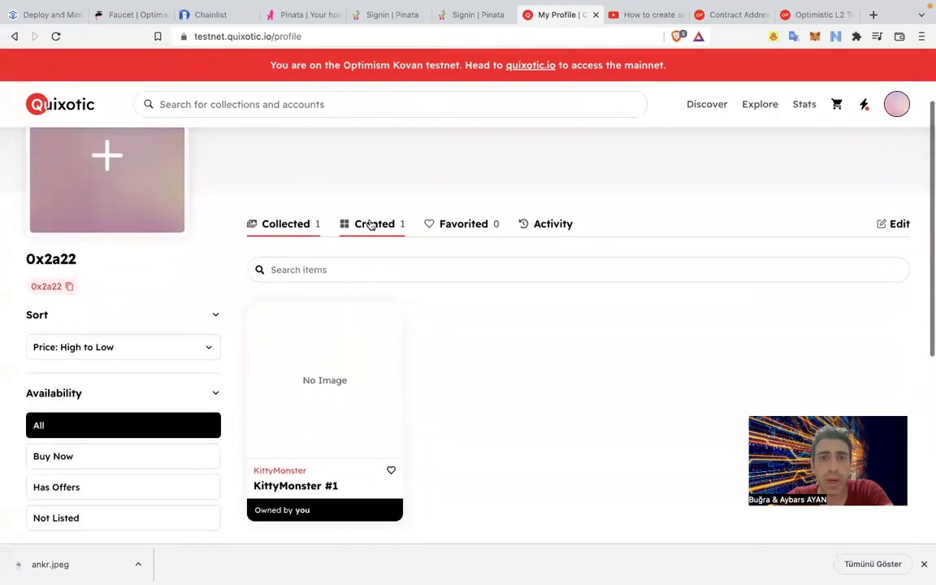
pyautogui.click(373, 223)
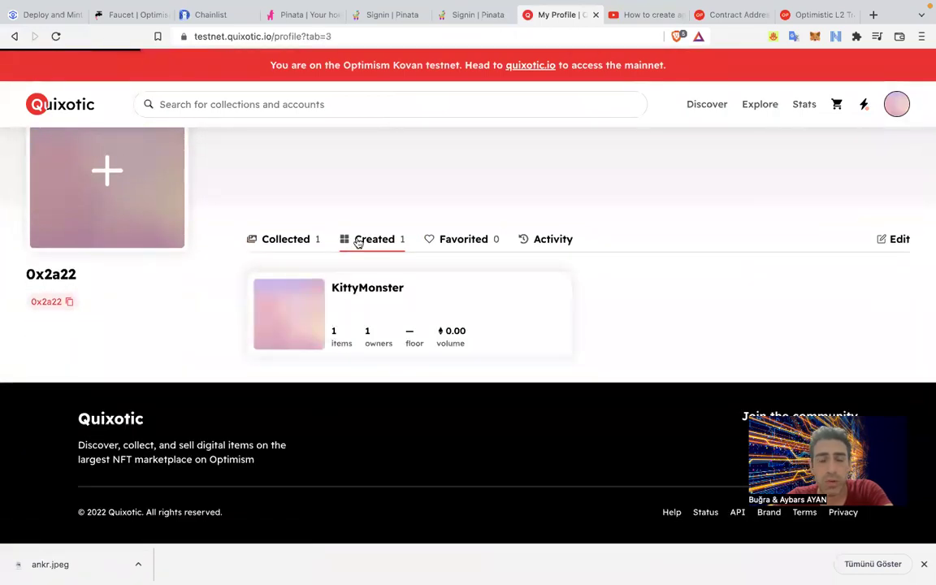
pyautogui.click(286, 239)
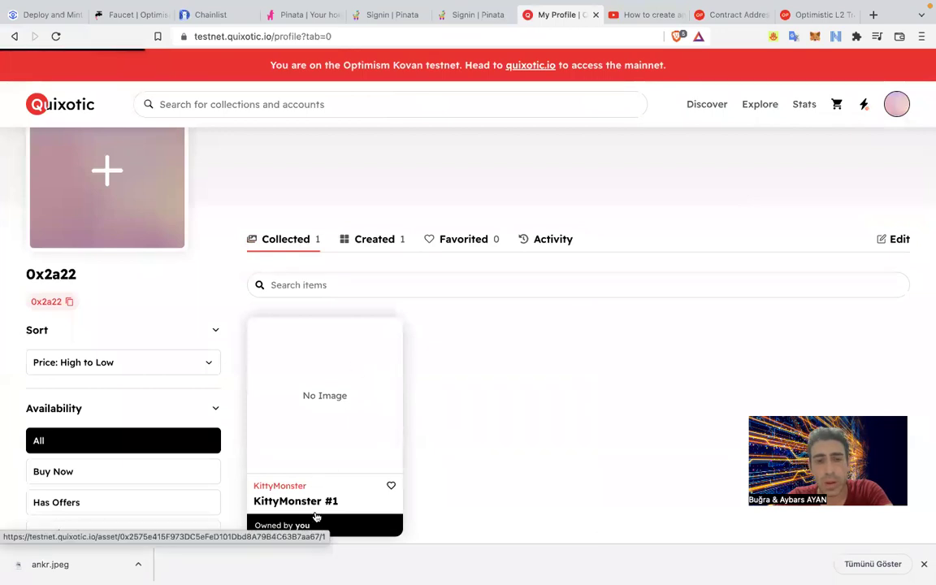
pyautogui.click(354, 443)
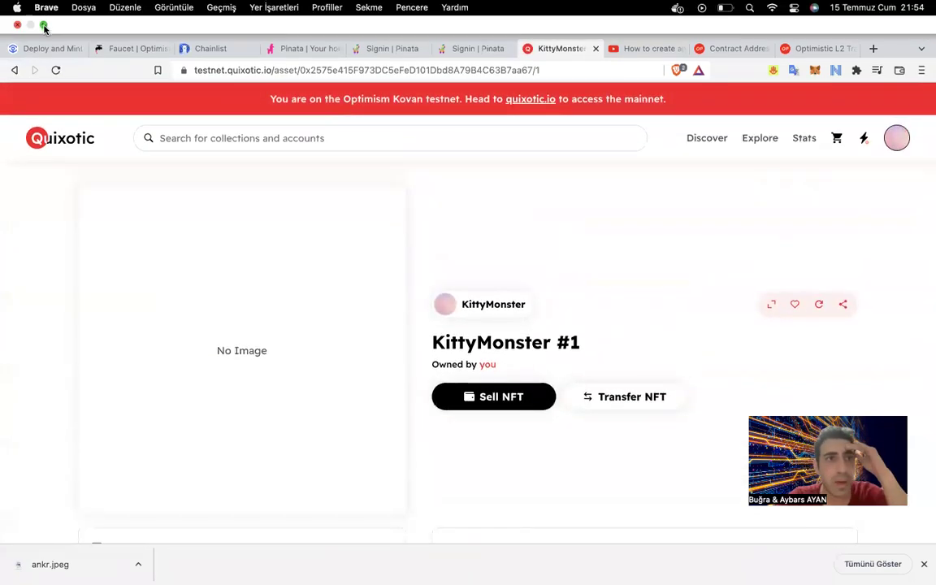
pyautogui.click(47, 48)
# Switch to the 'How to create an ERC721 NFT Smart Contract on Optimism' video and seek ahead to about 21:07.
pyautogui.scroll(-10, 123, 317)
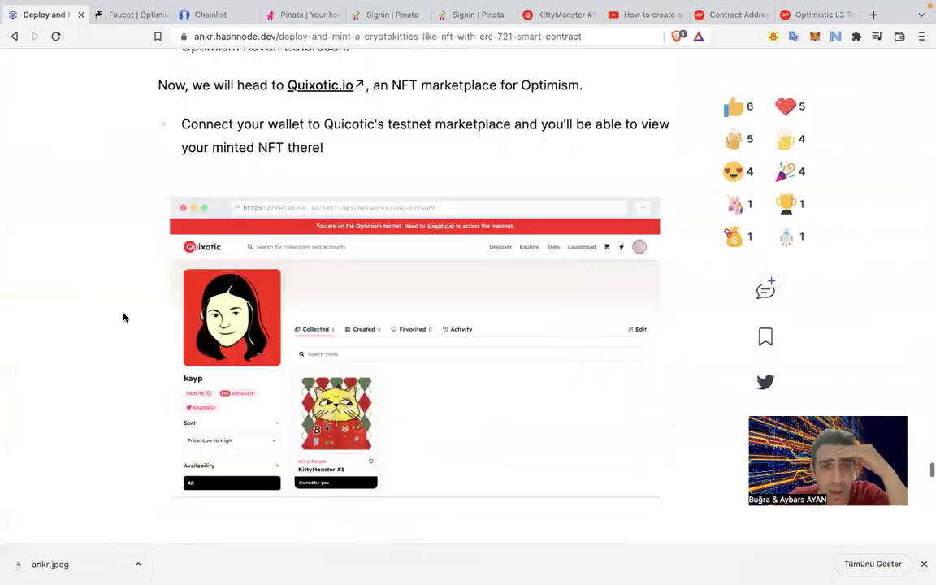
pyautogui.scroll(-5, 124, 317)
pyautogui.scroll(4, 124, 317)
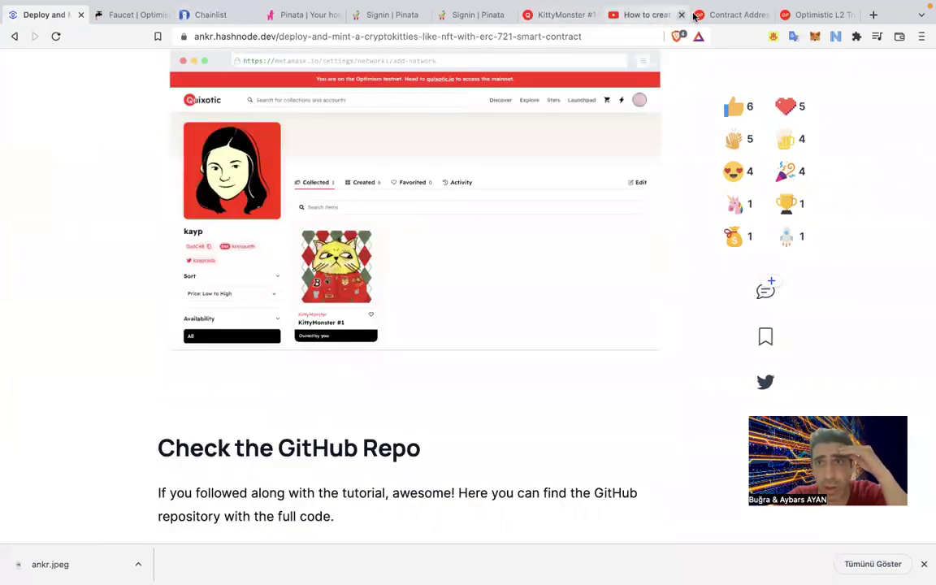
pyautogui.click(638, 16)
pyautogui.click(543, 439)
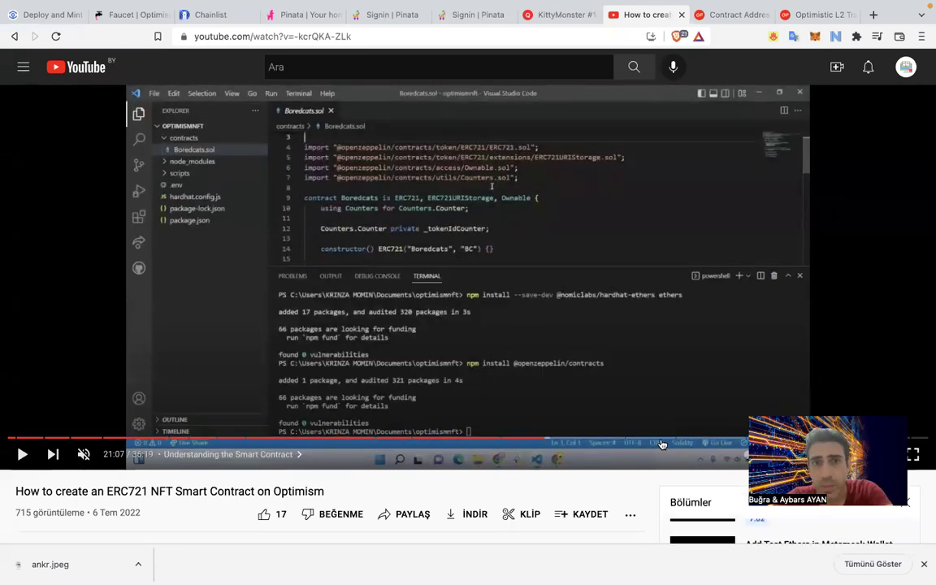
# Jump through the video's verification, IPFS and Pinata chapters to the Mint NFT chapter.
pyautogui.click(695, 439)
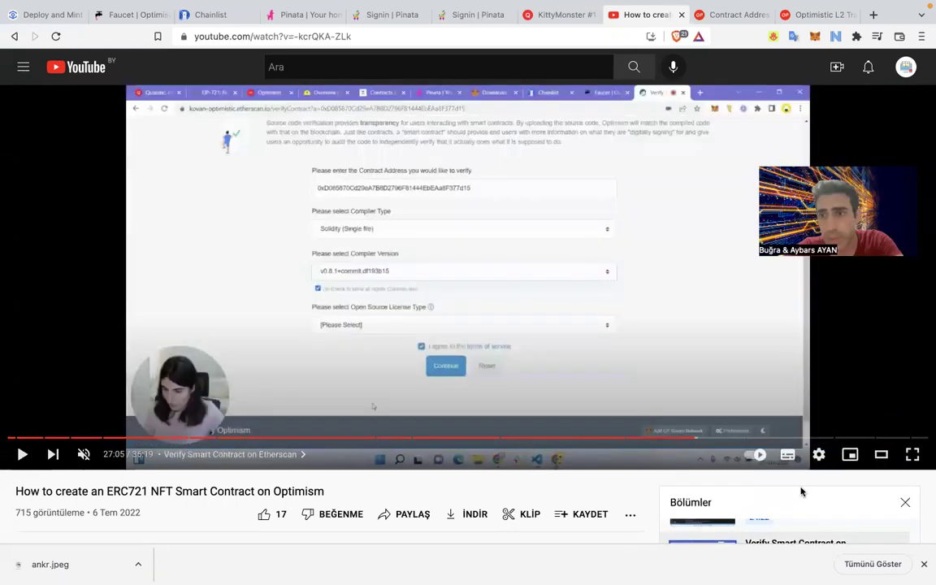
pyautogui.click(792, 438)
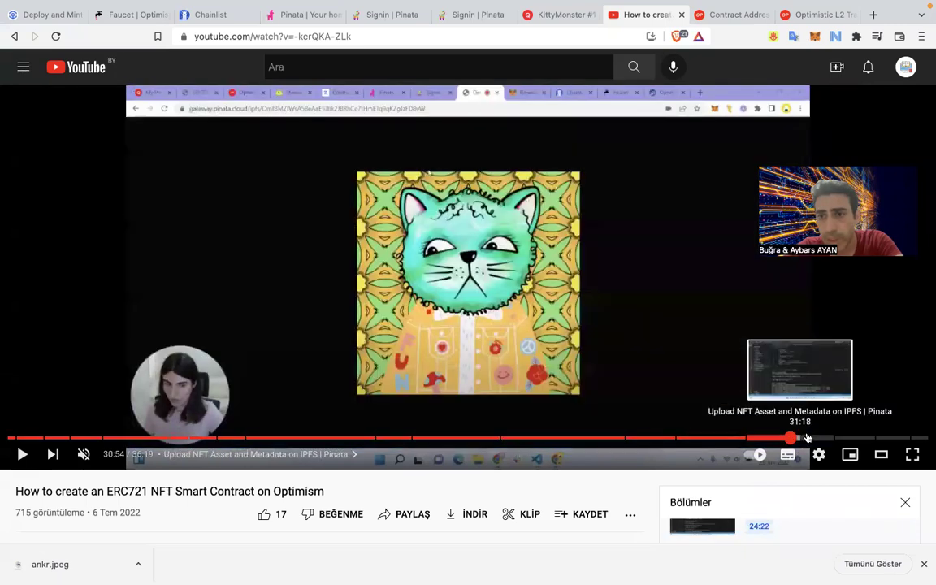
pyautogui.click(811, 439)
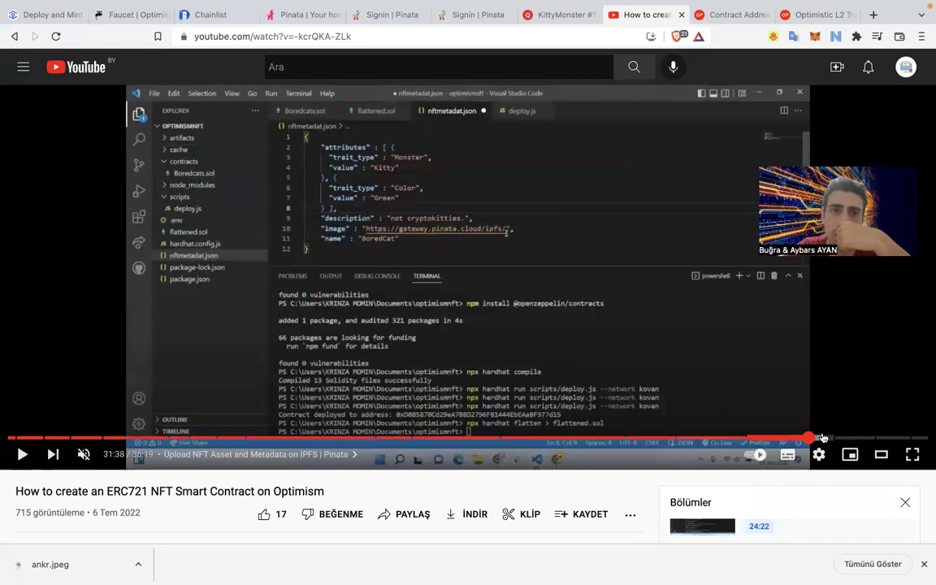
pyautogui.click(824, 439)
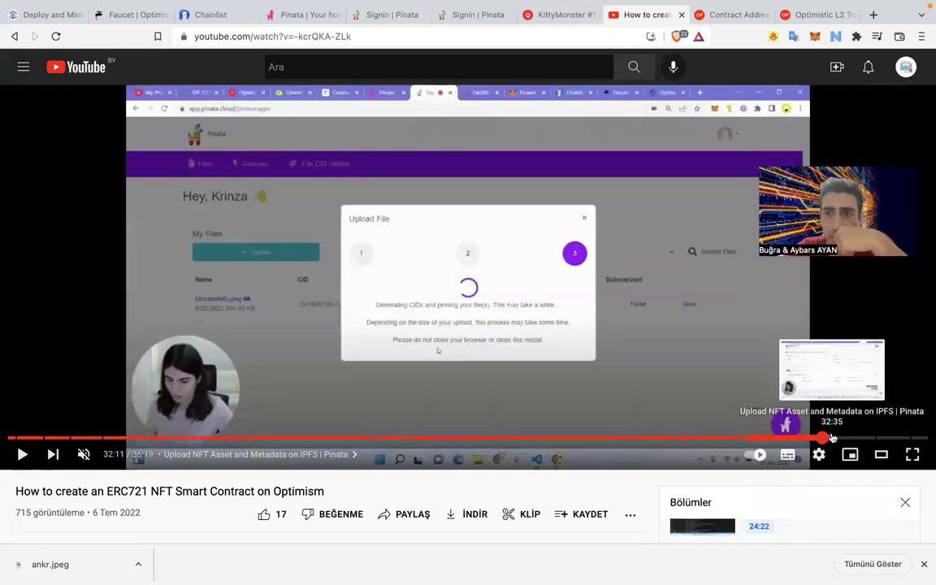
pyautogui.click(837, 439)
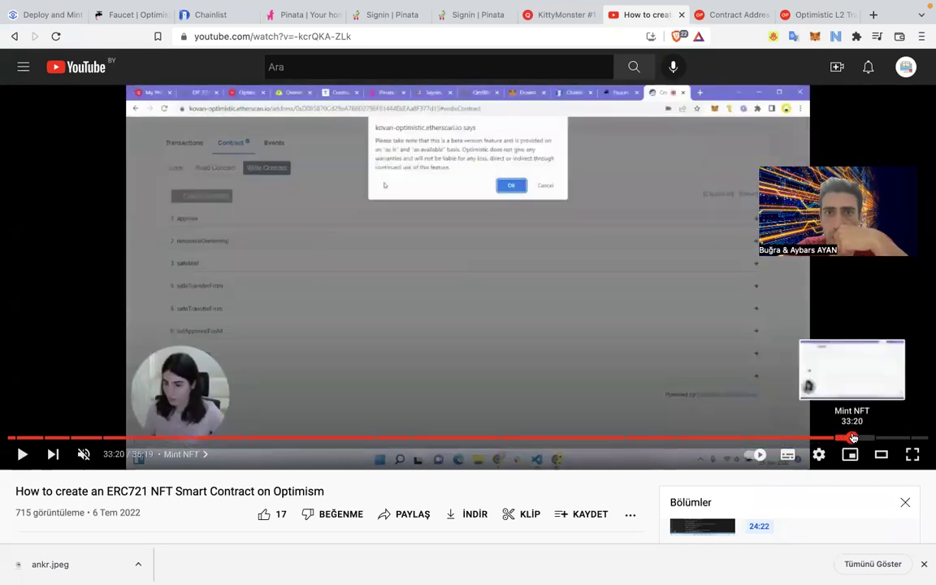
pyautogui.click(850, 438)
# Play and skip around the Mint NFT walkthrough to the safeMint Write Contract form near 33:48.
pyautogui.press('space')
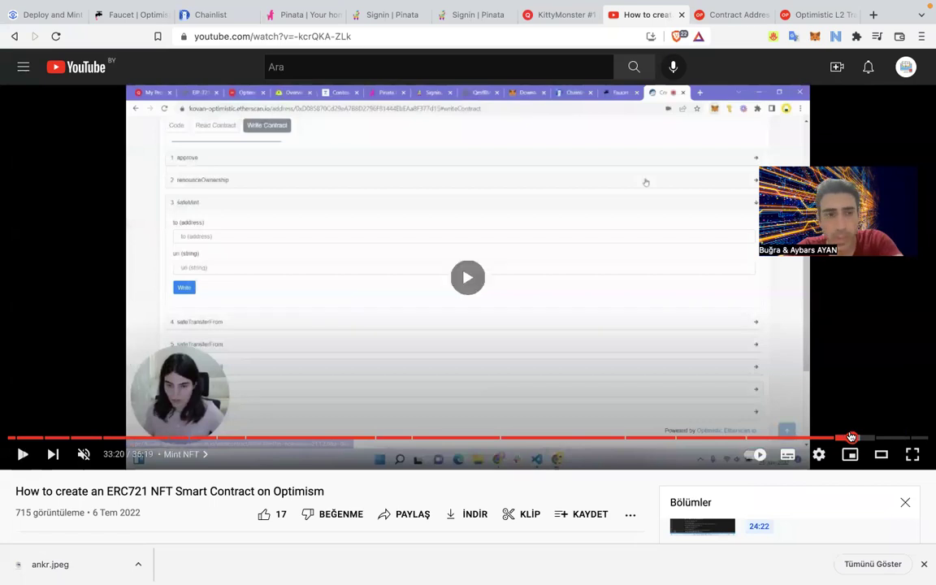
pyautogui.press('Right')
pyautogui.press('Right')
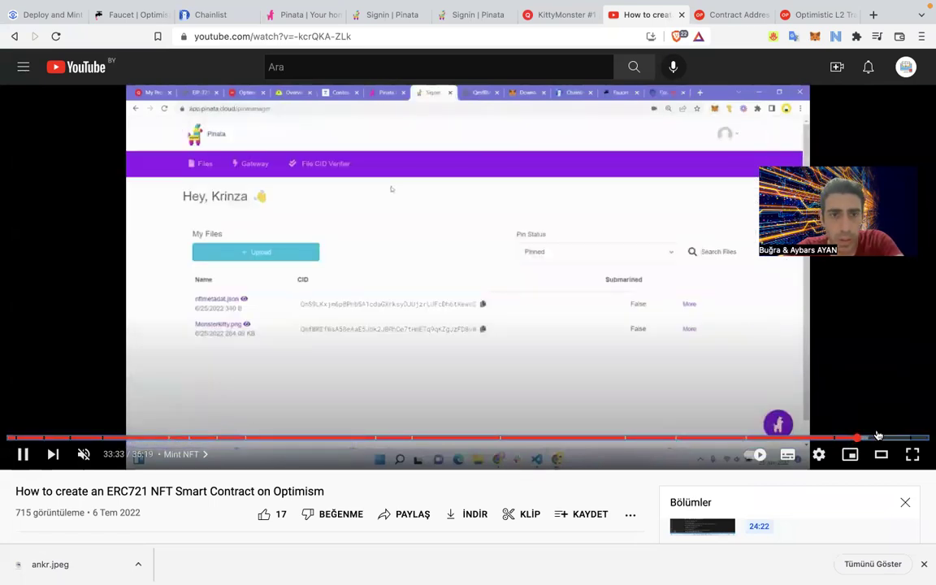
pyautogui.press('Right')
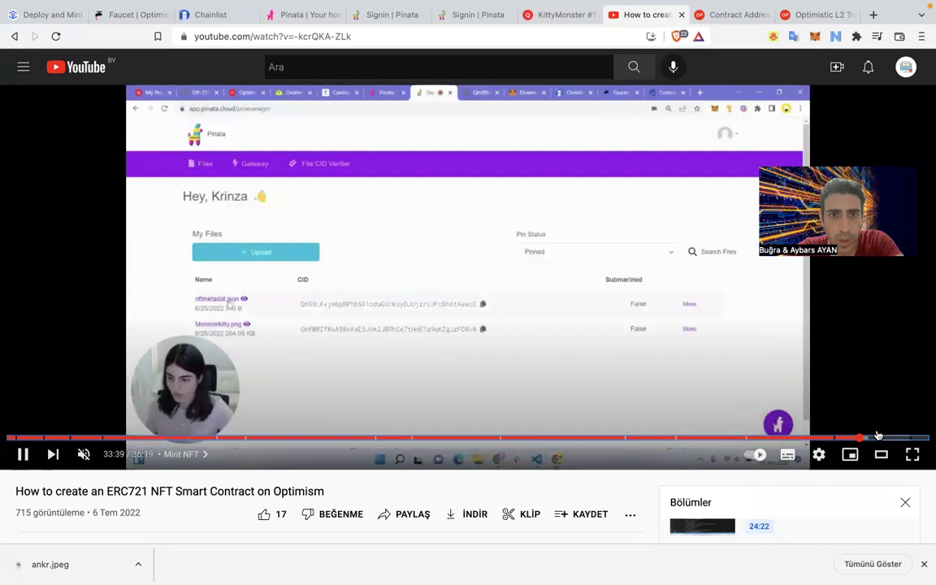
pyautogui.press('Right')
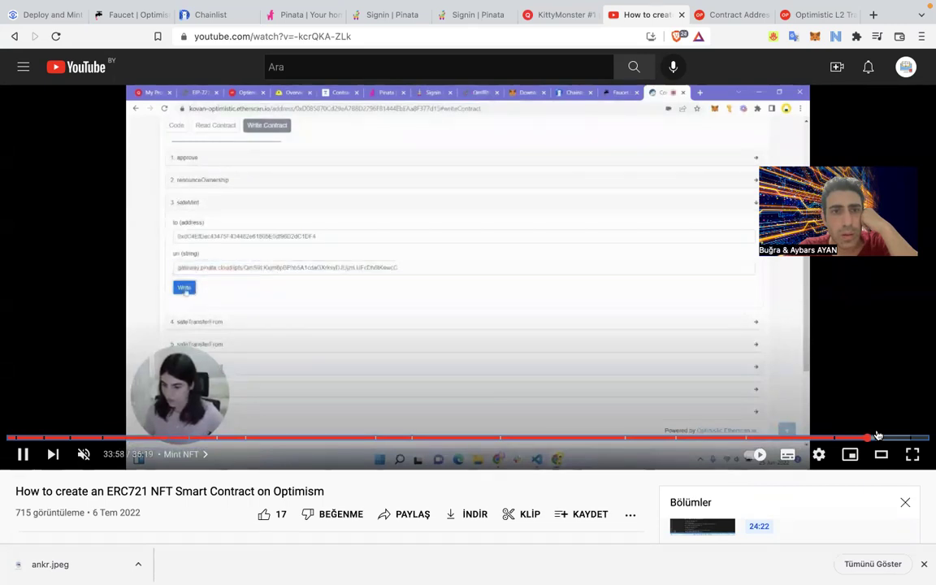
pyautogui.press('Right')
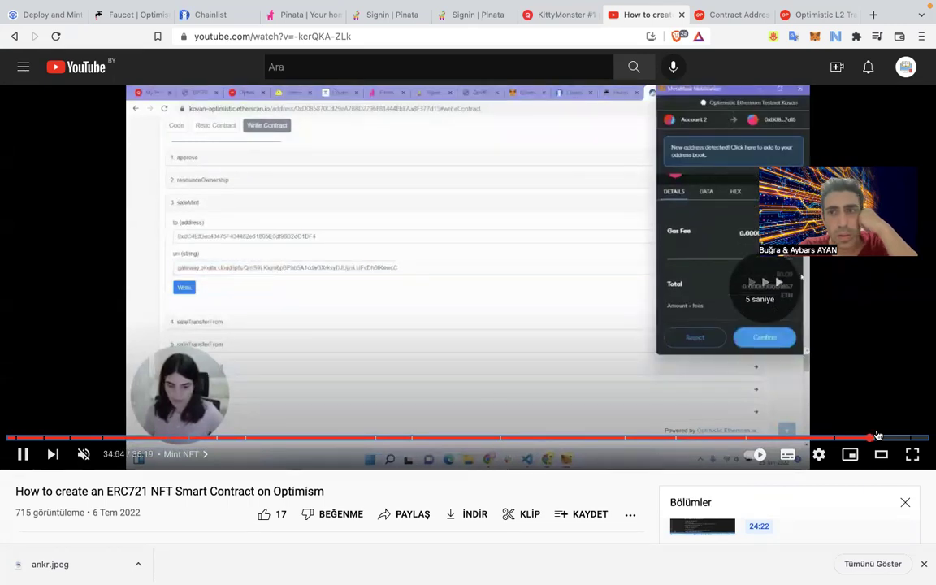
pyautogui.press('Right')
pyautogui.press('Right')
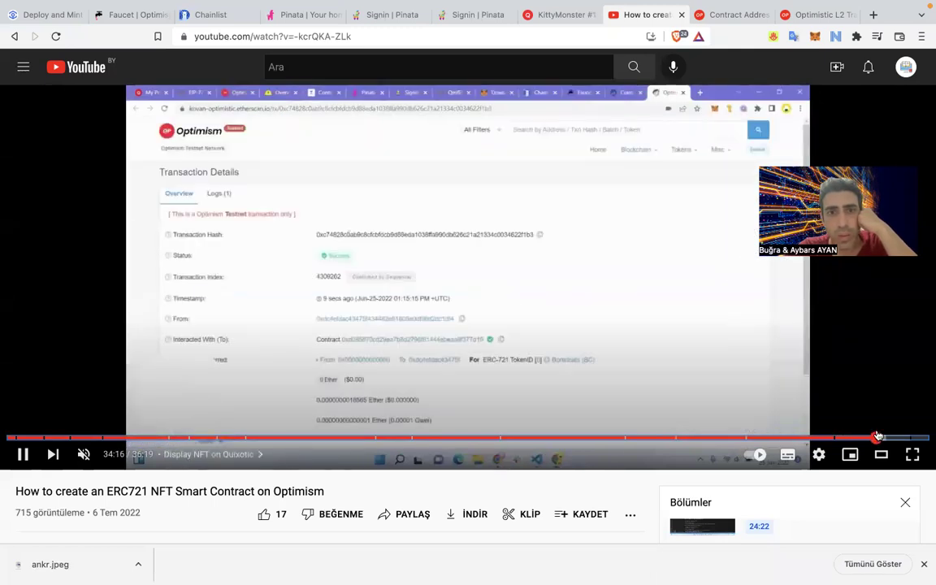
pyautogui.press('Right')
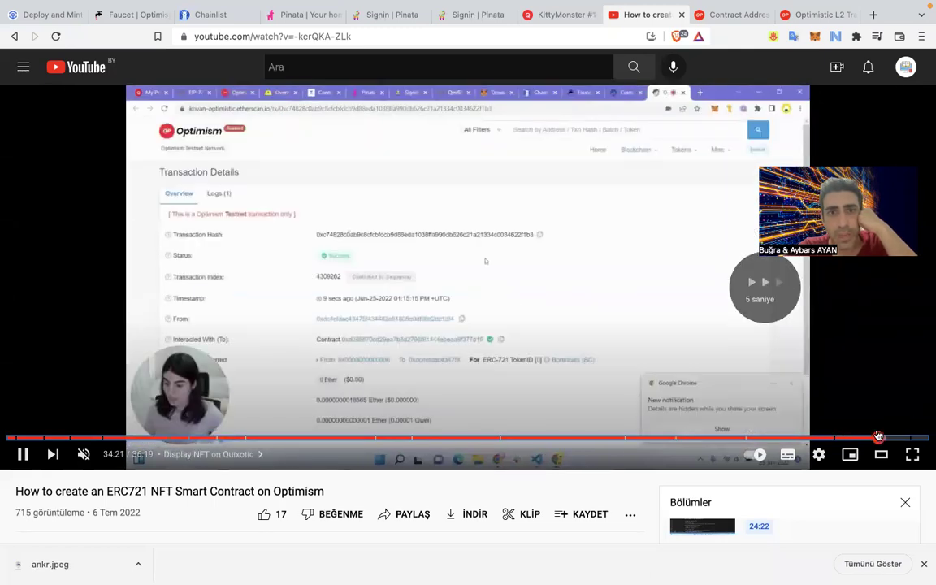
pyautogui.press('Left')
pyautogui.press('Left')
pyautogui.press('Left')
pyautogui.press('Left')
pyautogui.press('Left')
pyautogui.press('Left')
pyautogui.press('Left')
pyautogui.press('Left')
pyautogui.press('Left')
pyautogui.press('Left')
pyautogui.press('Left')
pyautogui.press('Left')
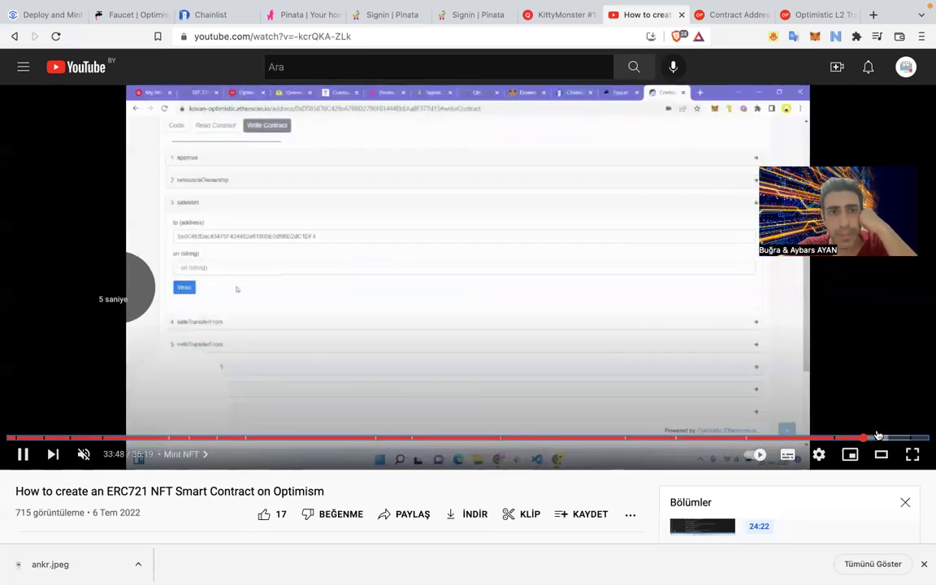
# Pause the tutorial and check the KittyMonster #1 mint transaction and contract on Etherscan.
pyautogui.press('Right')
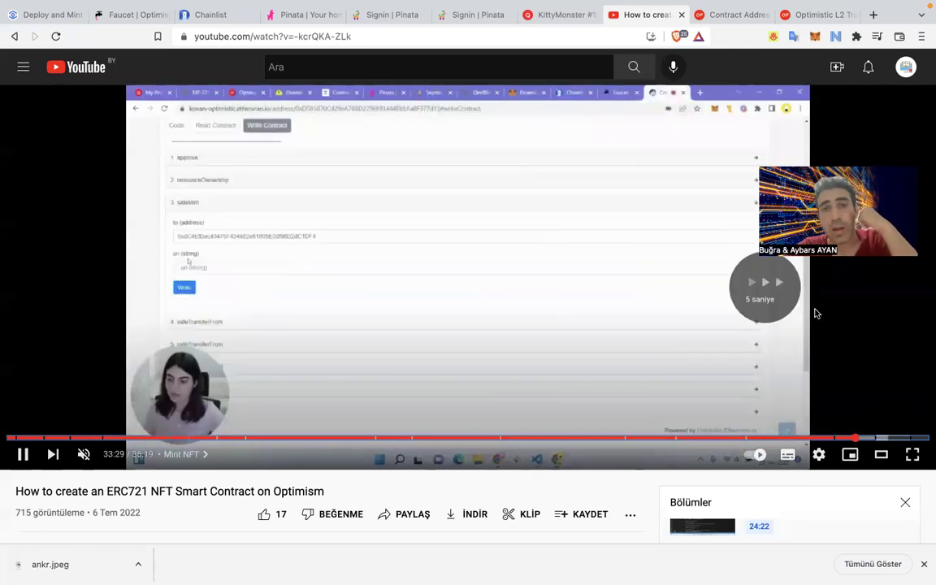
pyautogui.press('space')
pyautogui.click(807, 17)
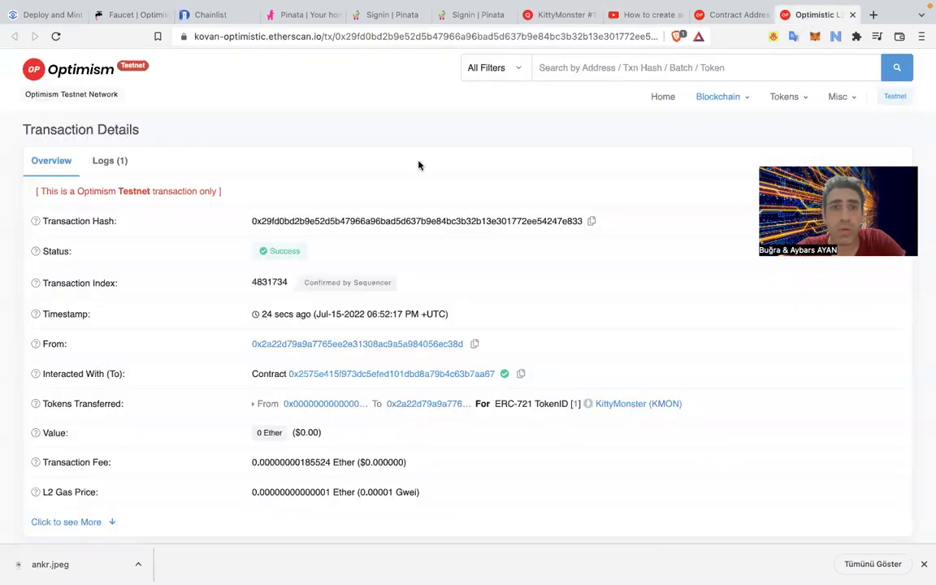
pyautogui.click(734, 16)
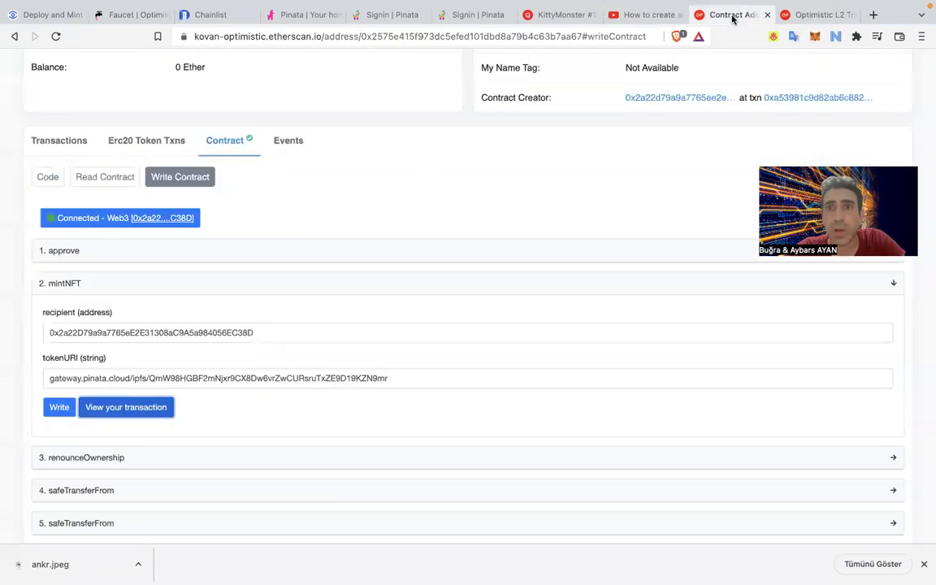
# Reload and reopen the Quixotic KittyMonster #1 page, which still shows No Image, then open a blank tab.
pyautogui.click(559, 18)
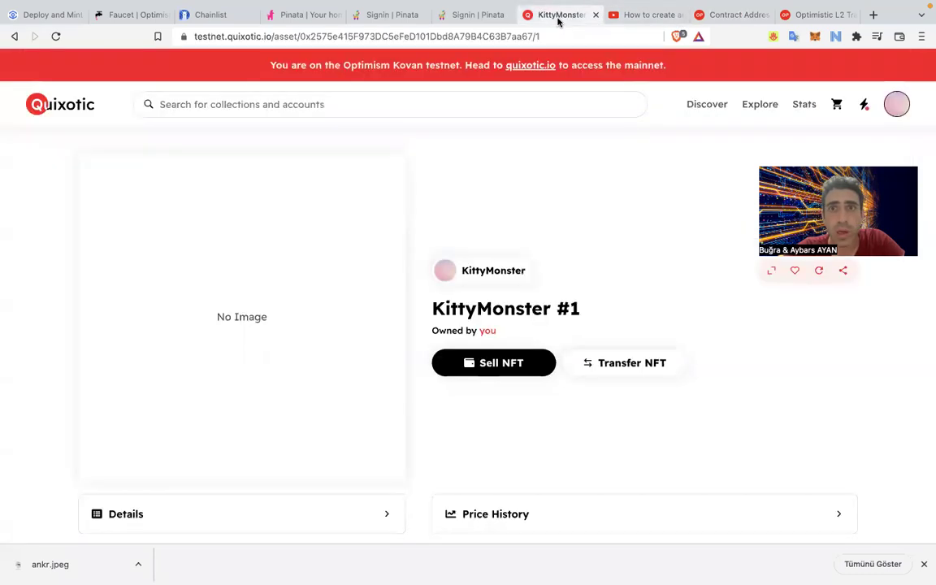
pyautogui.click(55, 38)
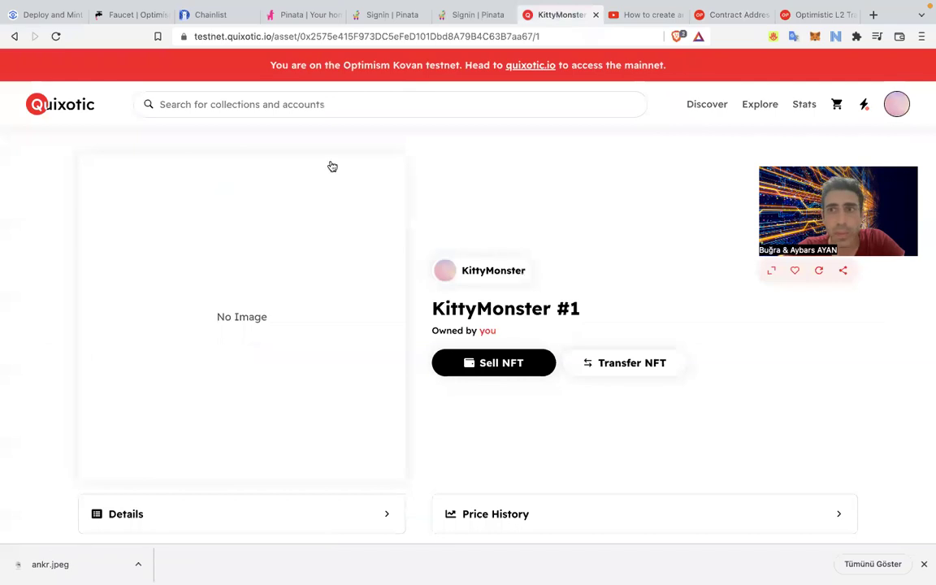
pyautogui.press('super+bracketleft')
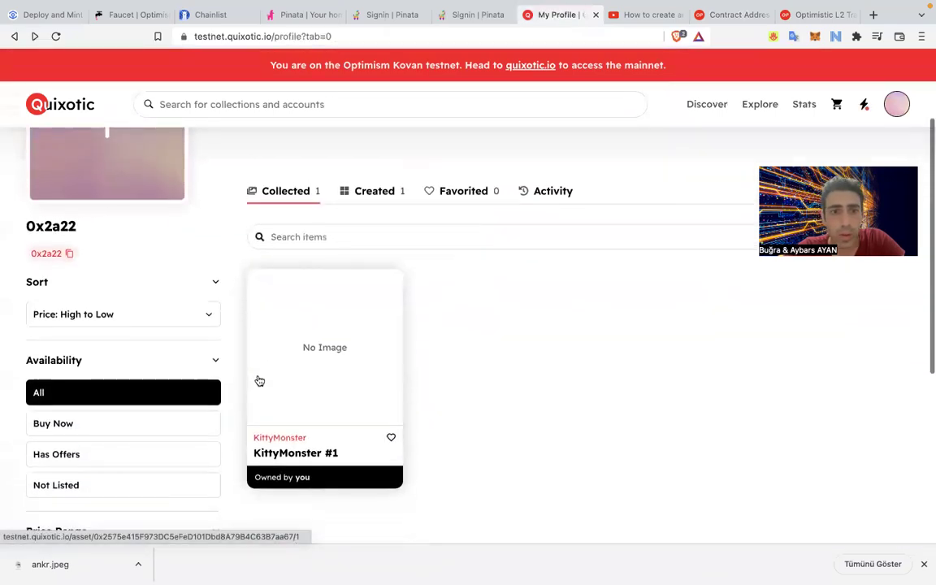
pyautogui.click(300, 318)
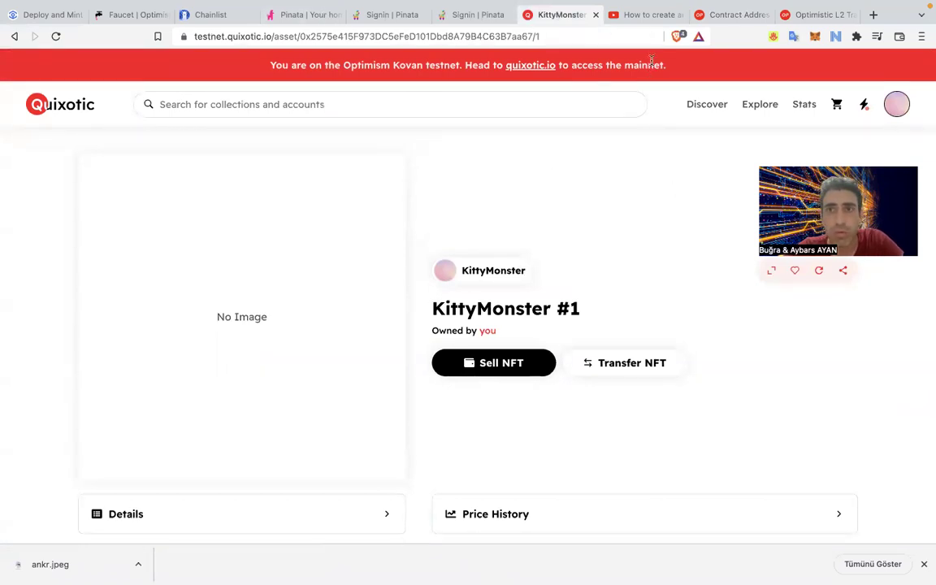
pyautogui.click(801, 16)
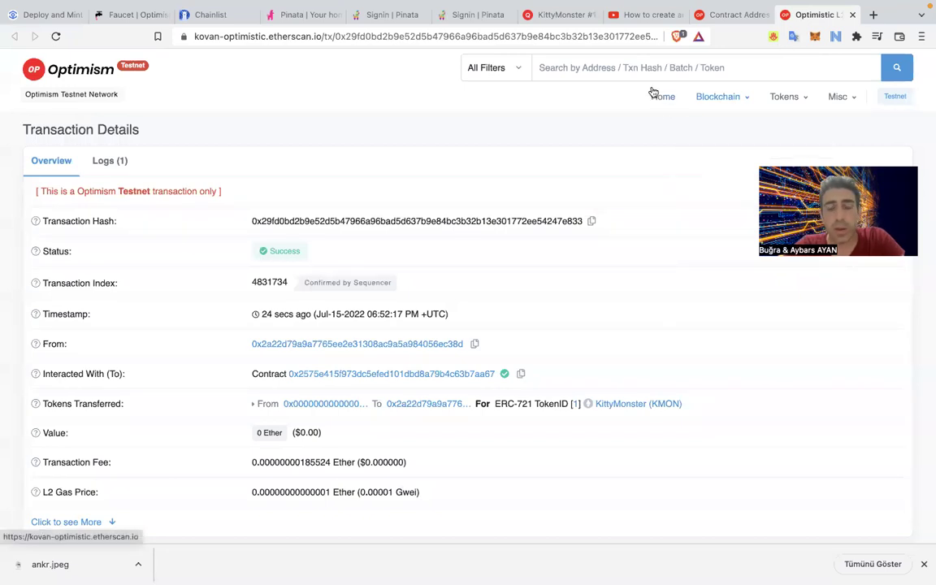
pyautogui.hotkey('ctrl', 't')
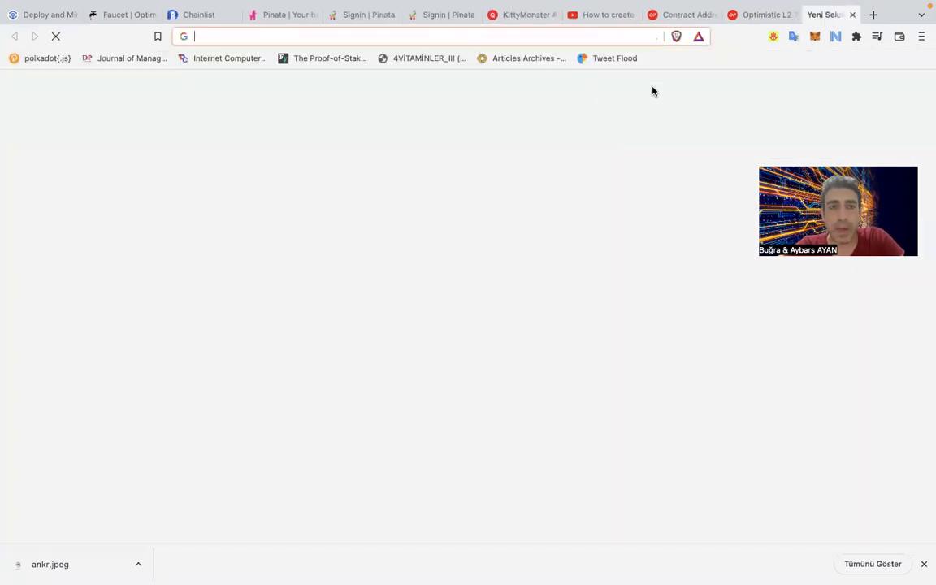
# Search for Pinata and open its file manager in the new tab.
pyautogui.write('pin')
pyautogui.press('Return')
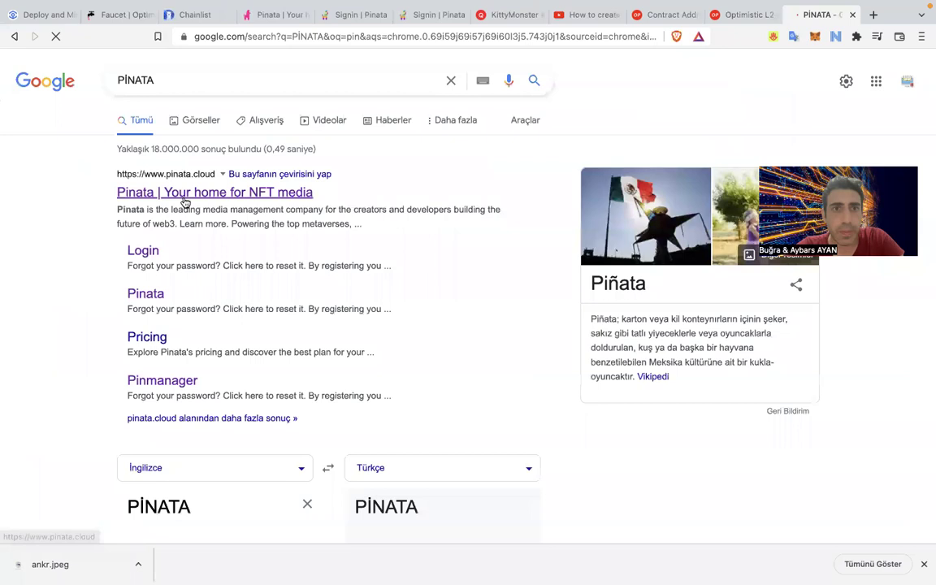
pyautogui.click(240, 192)
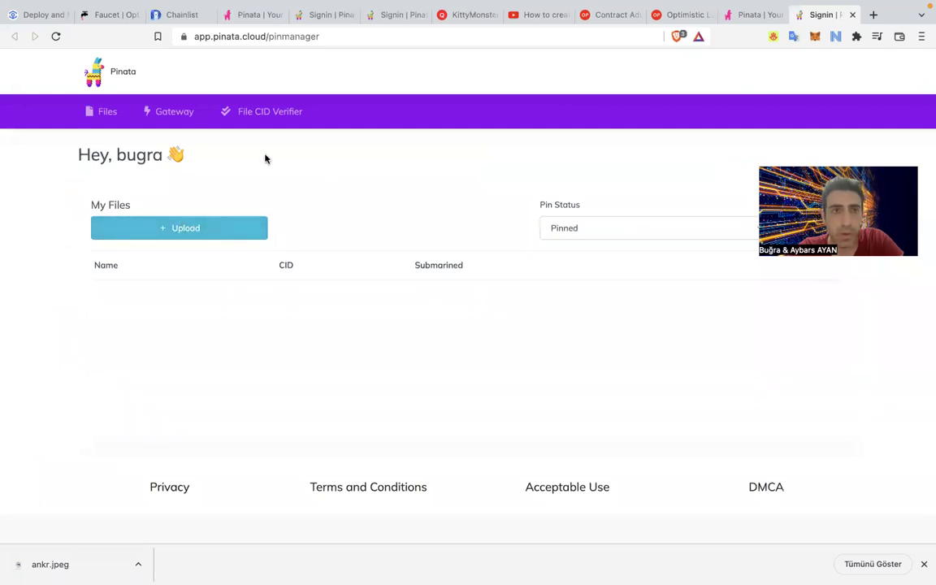
pyautogui.click(56, 36)
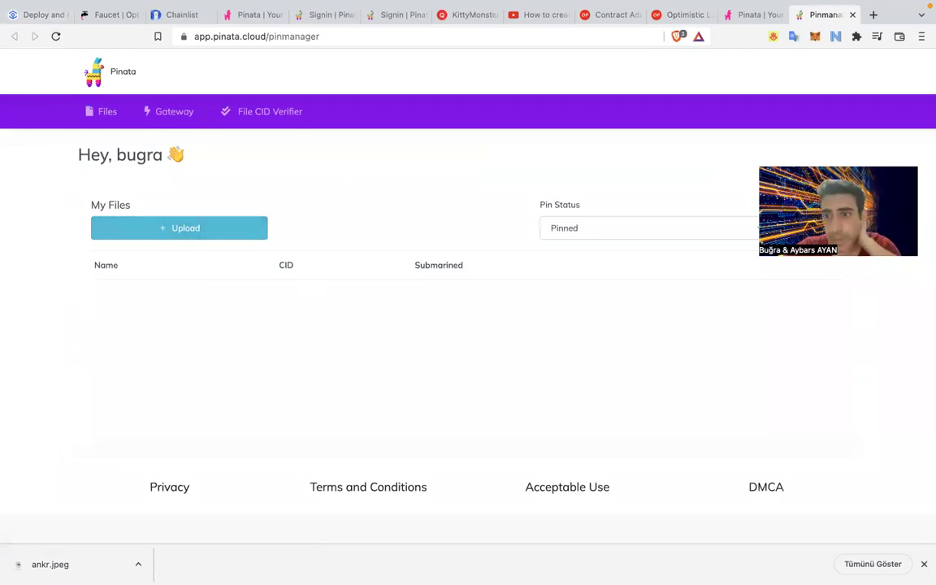
pyautogui.click(926, 564)
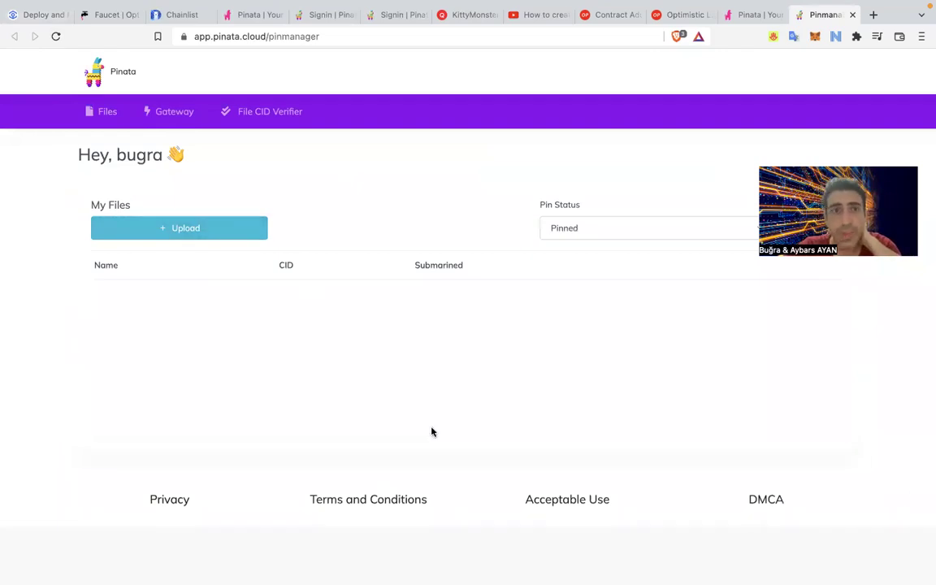
# Try then cancel Upload > File, check the wallet, and reload the Pinata files dashboard.
pyautogui.click(208, 238)
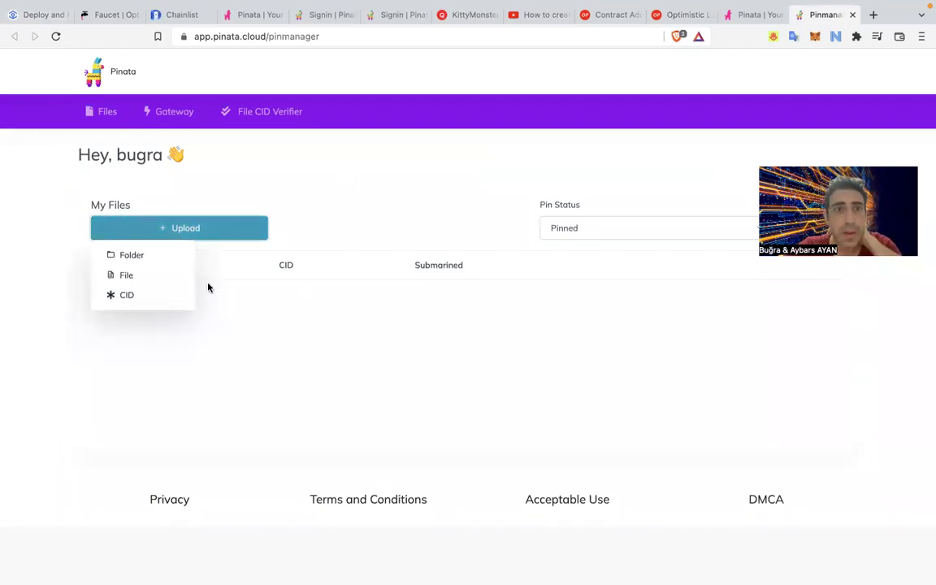
pyautogui.click(150, 278)
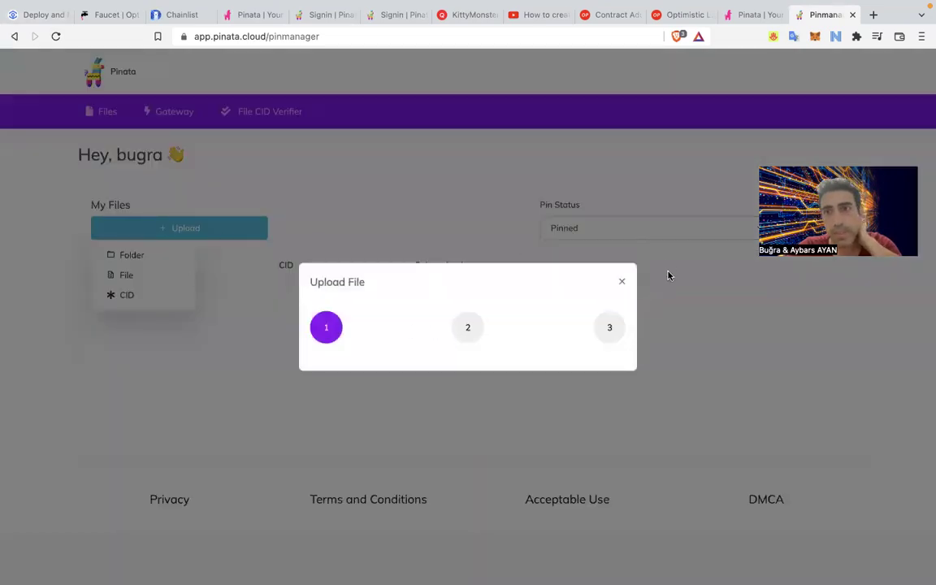
pyautogui.click(619, 283)
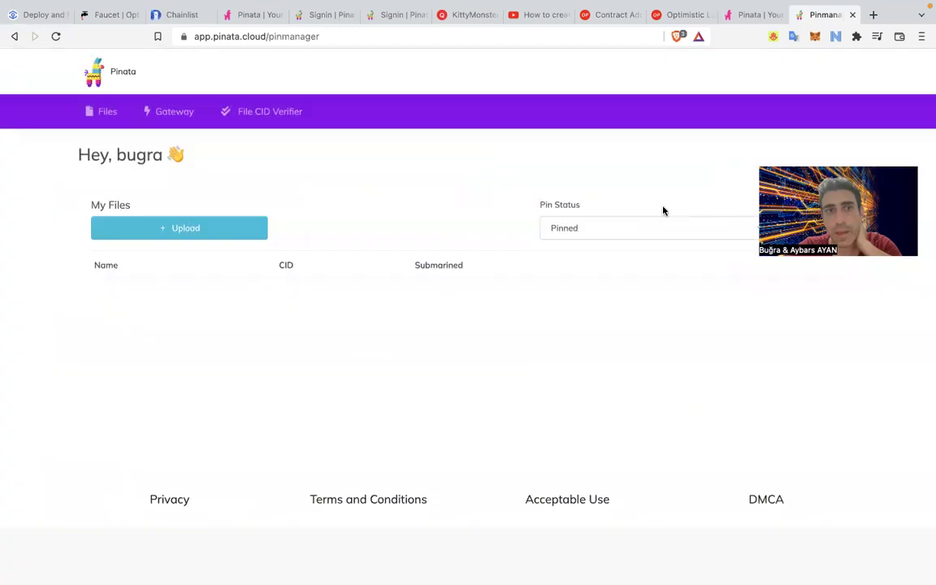
pyautogui.click(815, 35)
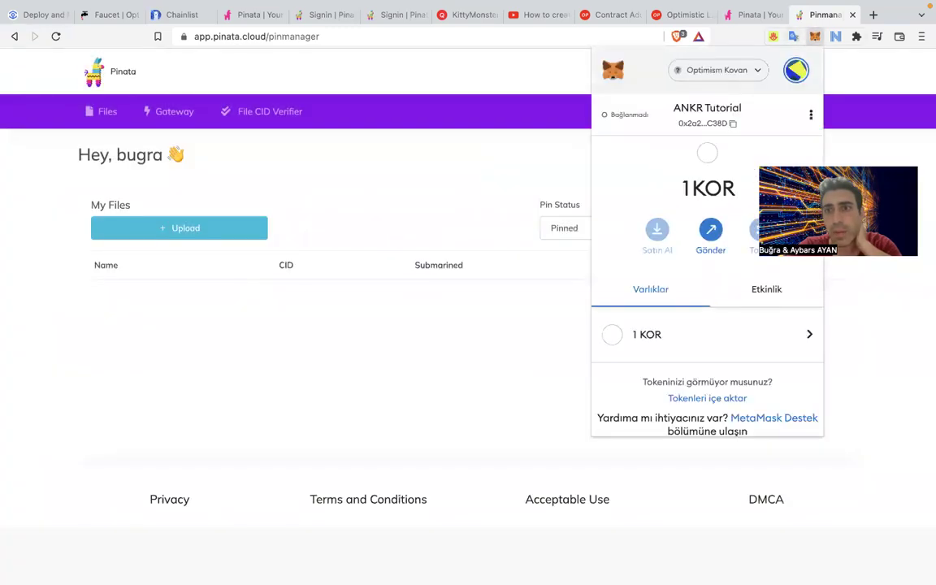
pyautogui.click(862, 114)
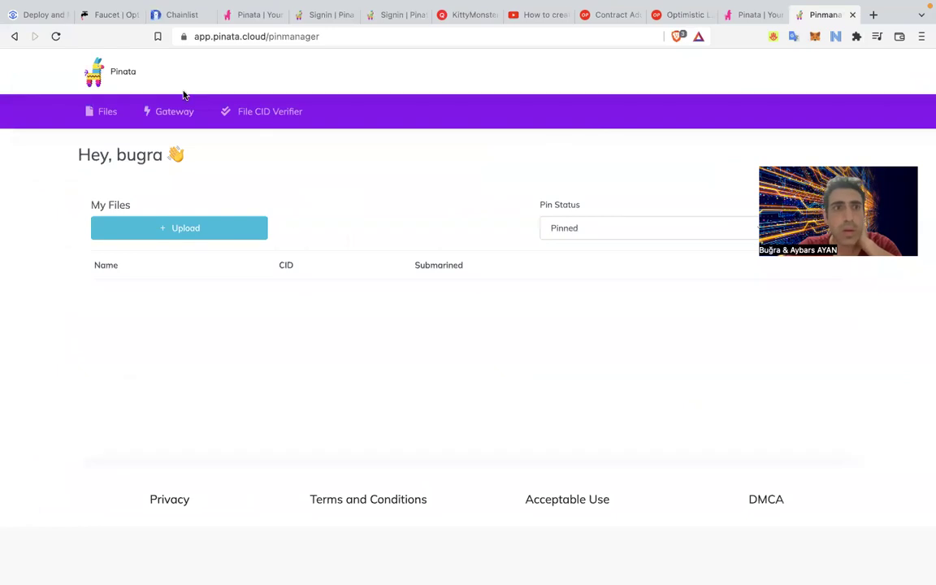
pyautogui.click(120, 88)
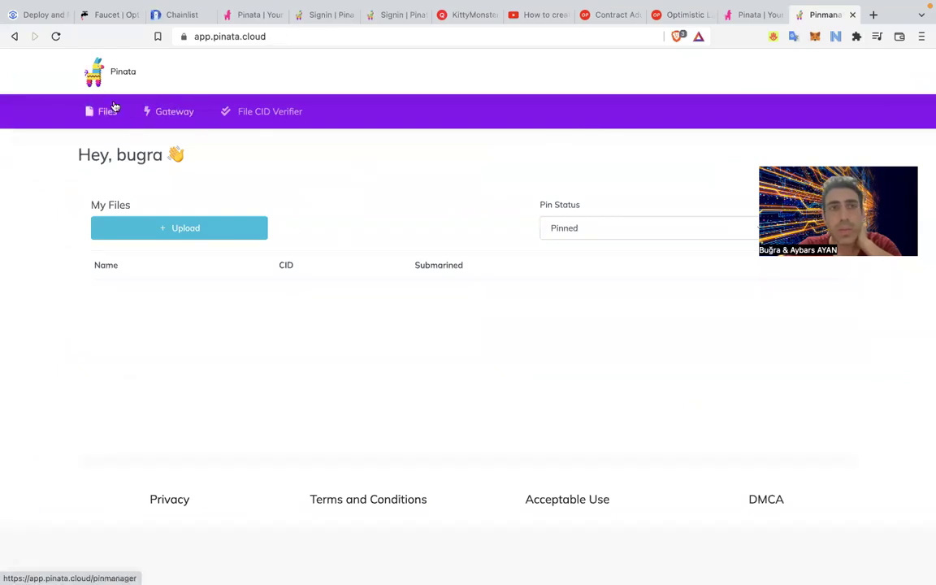
pyautogui.click(55, 36)
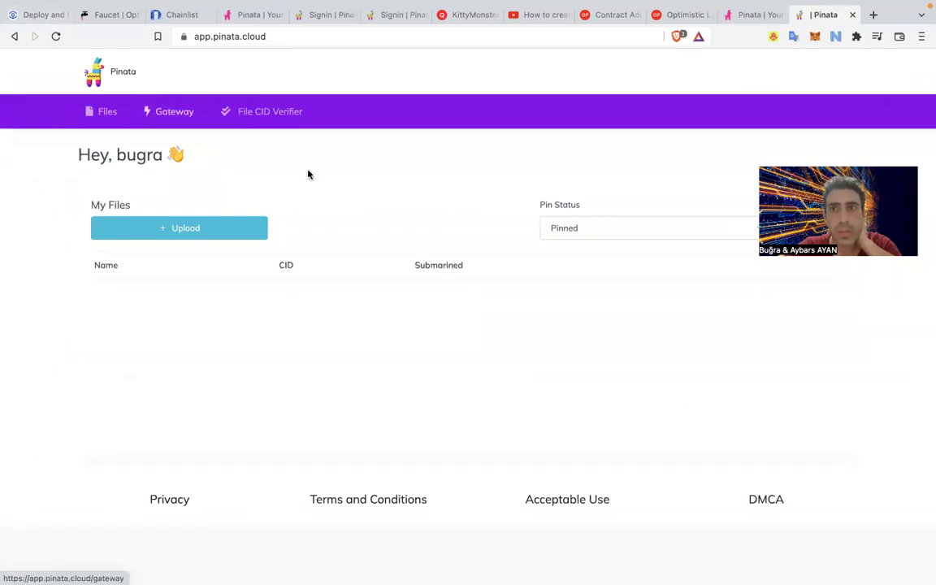
# Turn Brave Shields off for app.pinata.cloud and reload the page.
pyautogui.click(678, 36)
pyautogui.click(657, 155)
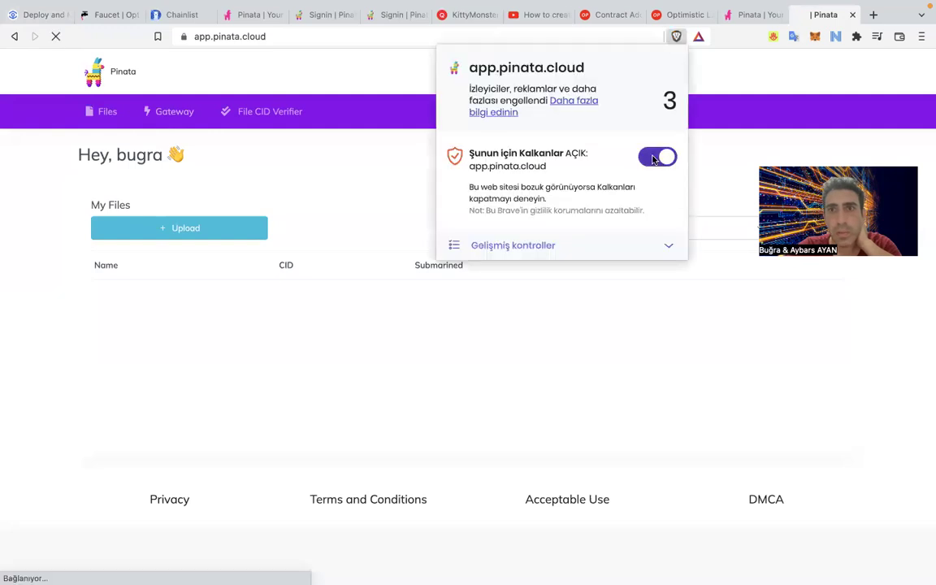
pyautogui.click(56, 36)
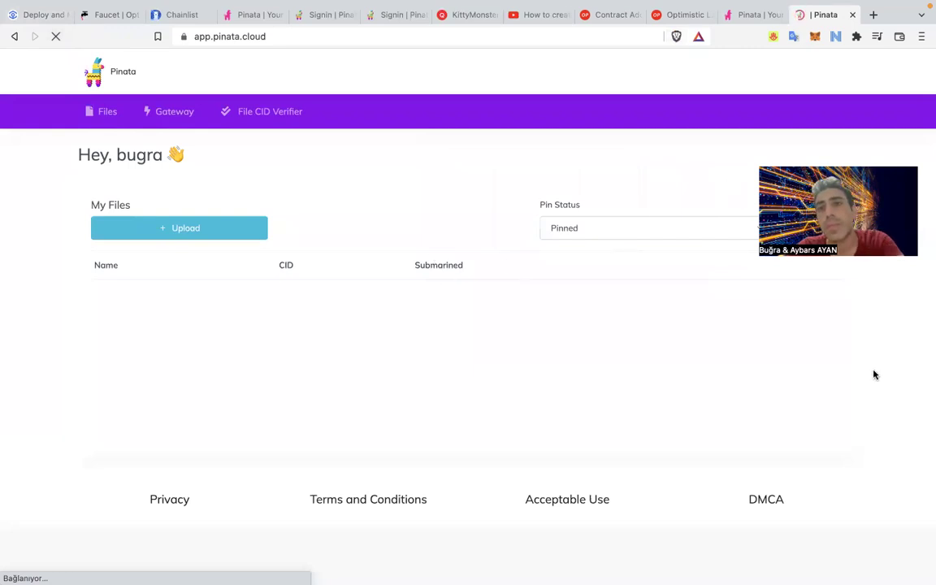
# Close the duplicate Pinata landing tab, retry then cancel Upload > File, and return to Etherscan.
pyautogui.click(758, 16)
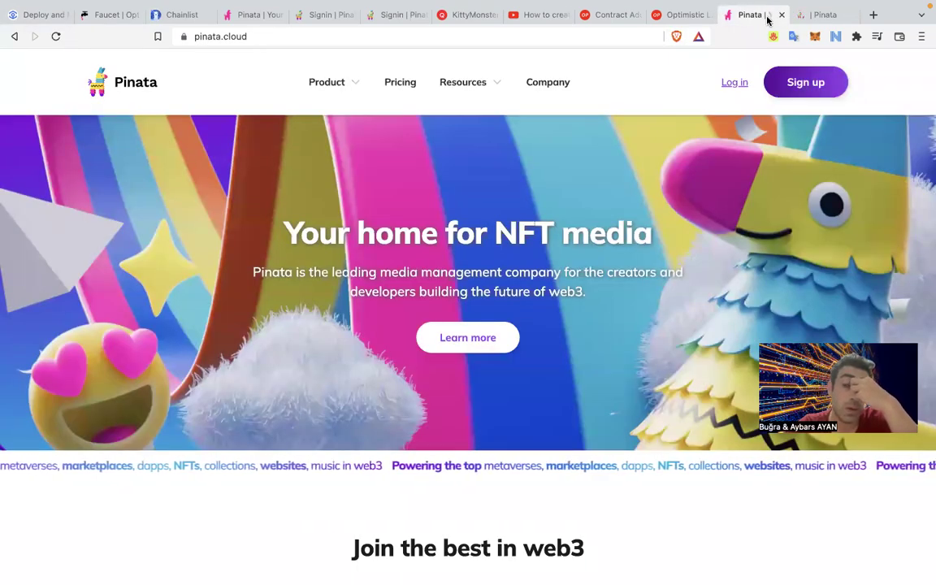
pyautogui.click(781, 15)
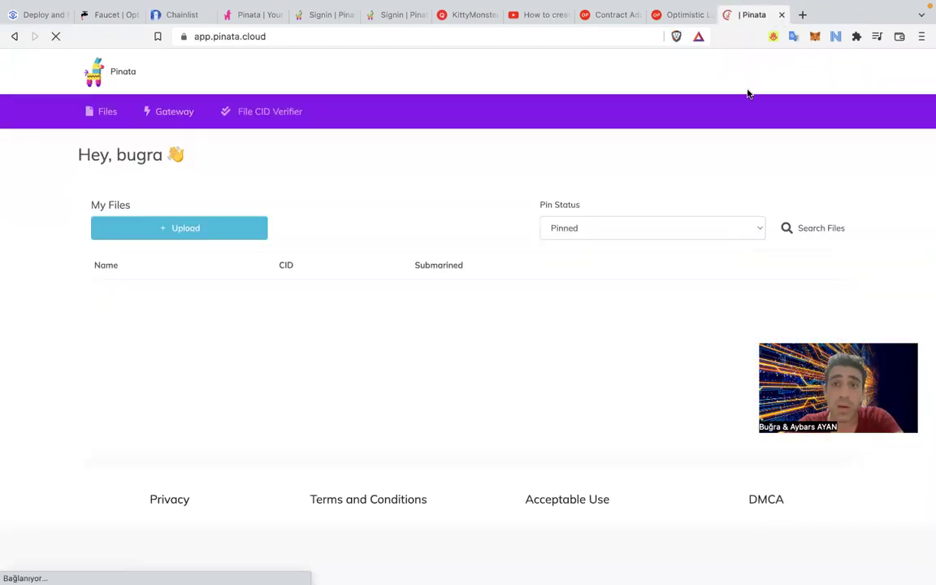
pyautogui.click(244, 233)
pyautogui.click(151, 277)
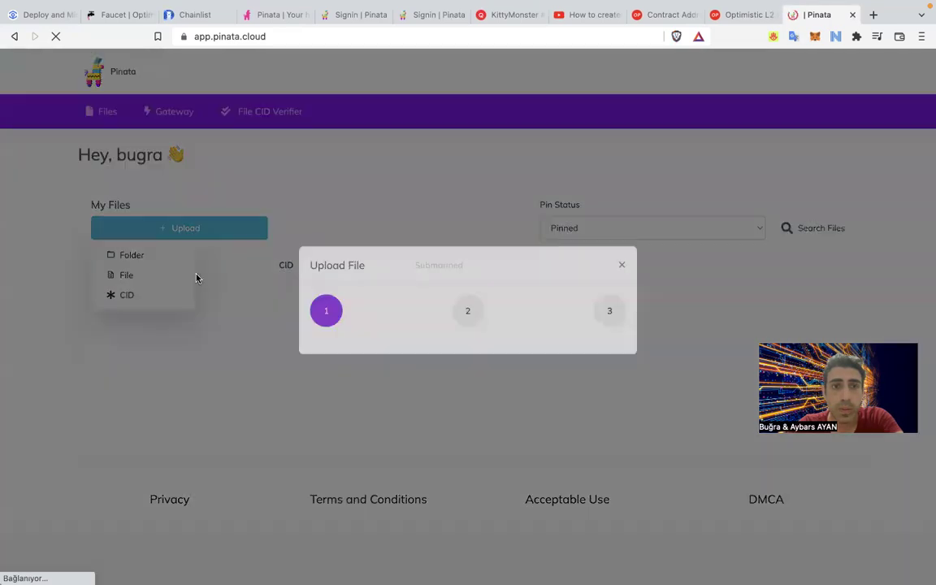
pyautogui.click(621, 282)
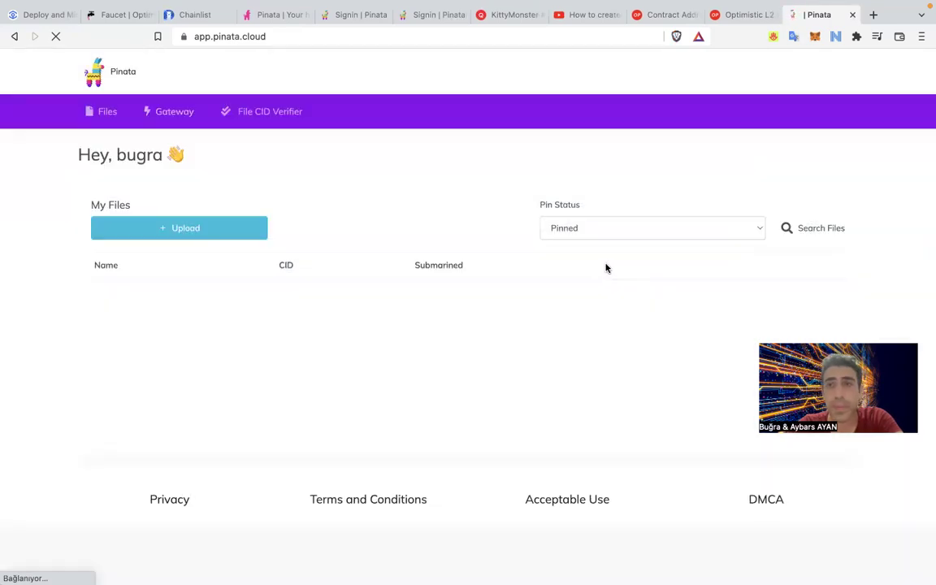
pyautogui.click(649, 16)
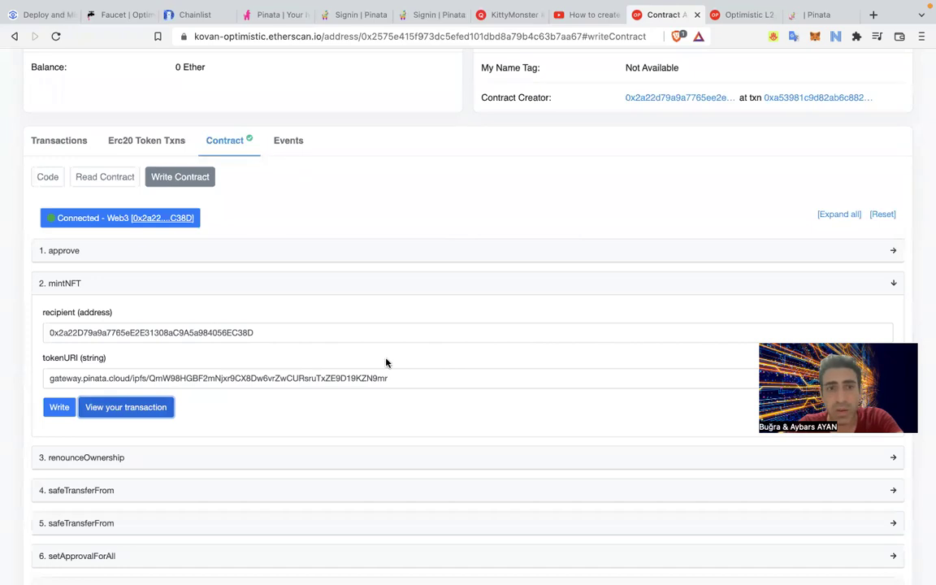
# Confirm the Quixotic KittyMonster #1 asset still shows No Image, then go back to Pinata's files.
pyautogui.click(821, 15)
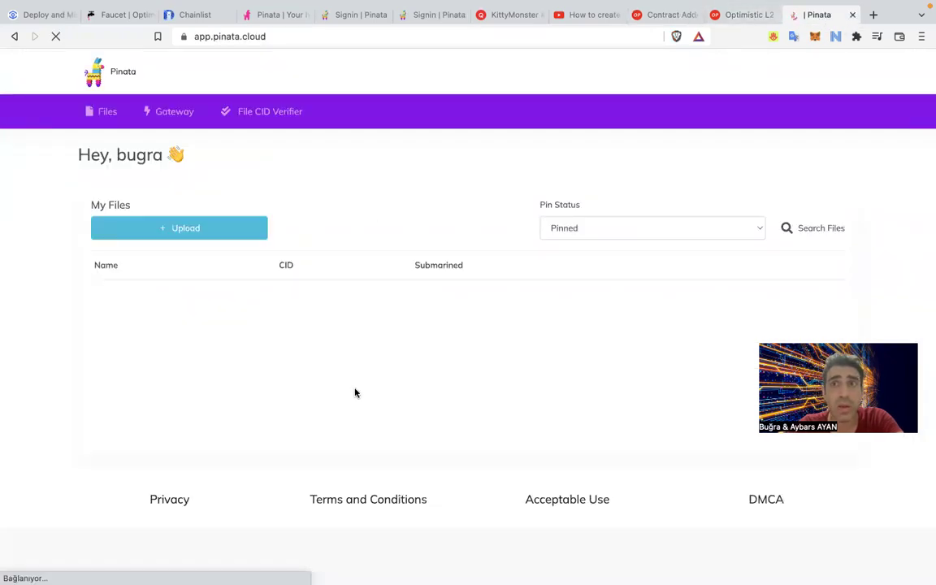
pyautogui.click(647, 13)
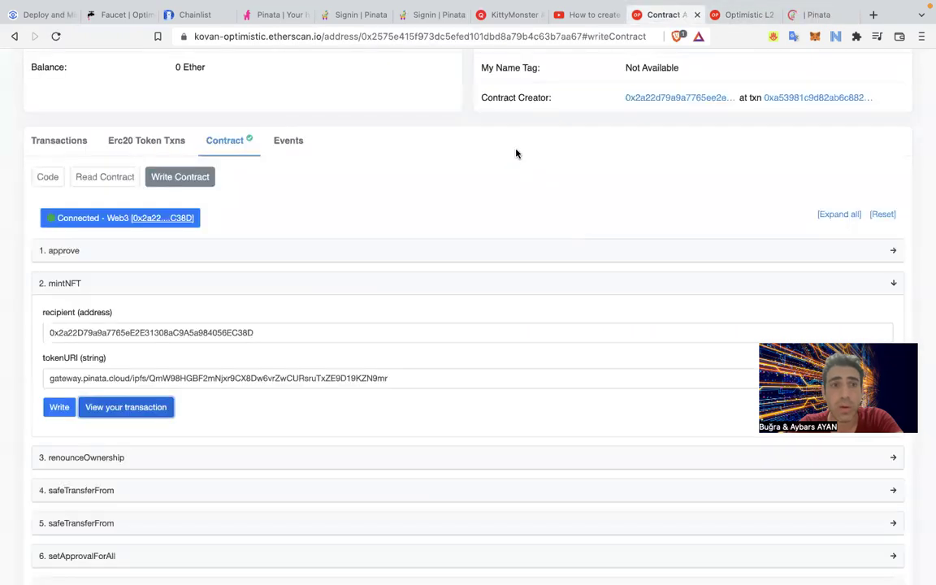
pyautogui.click(508, 15)
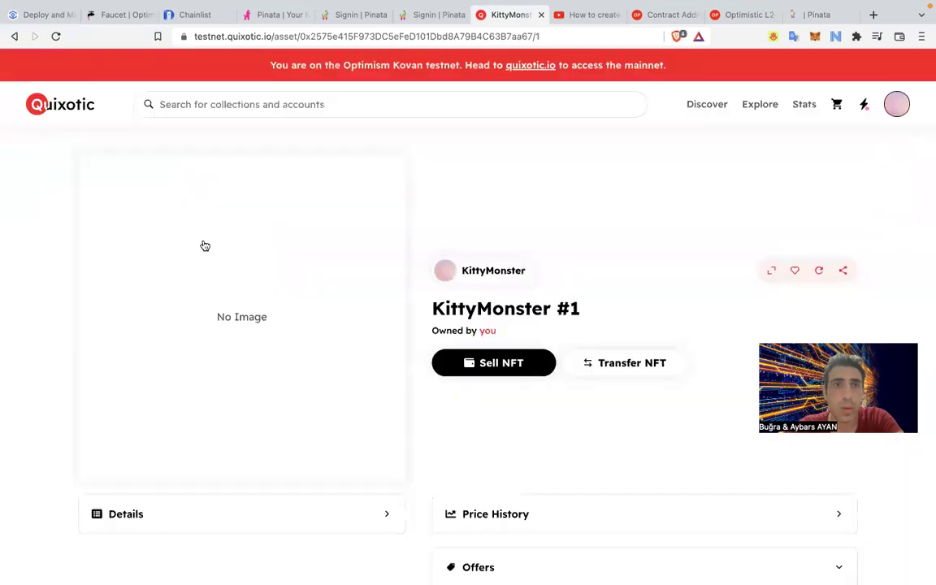
pyautogui.rightClick(203, 245)
pyautogui.click(199, 299)
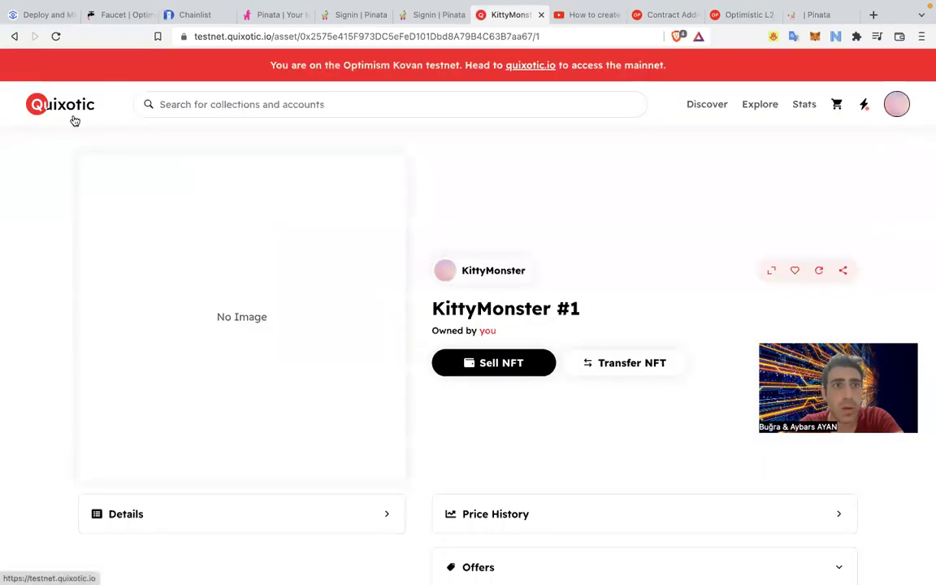
pyautogui.click(71, 114)
pyautogui.click(817, 15)
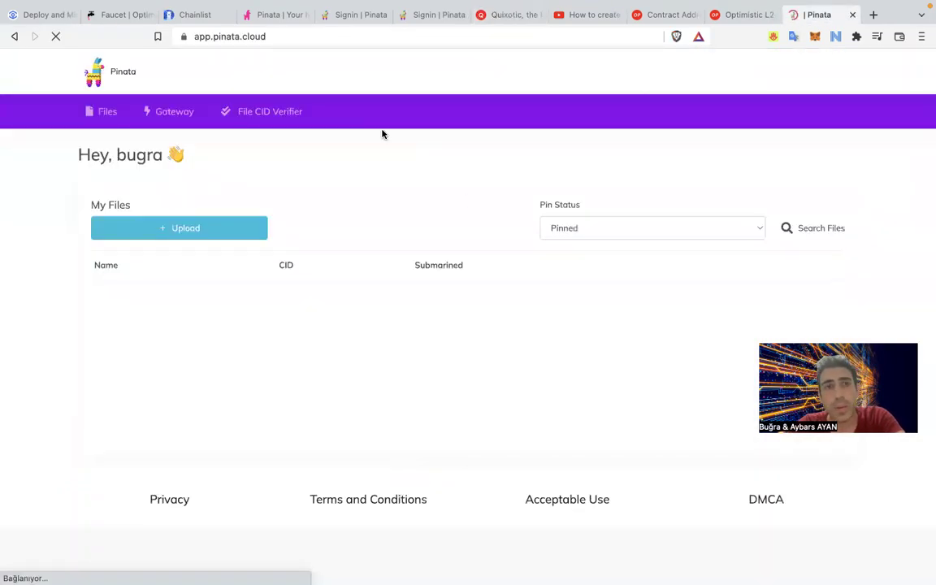
# Upload and pin ankr.jpeg from the desktop through Upload > File.
pyautogui.click(184, 229)
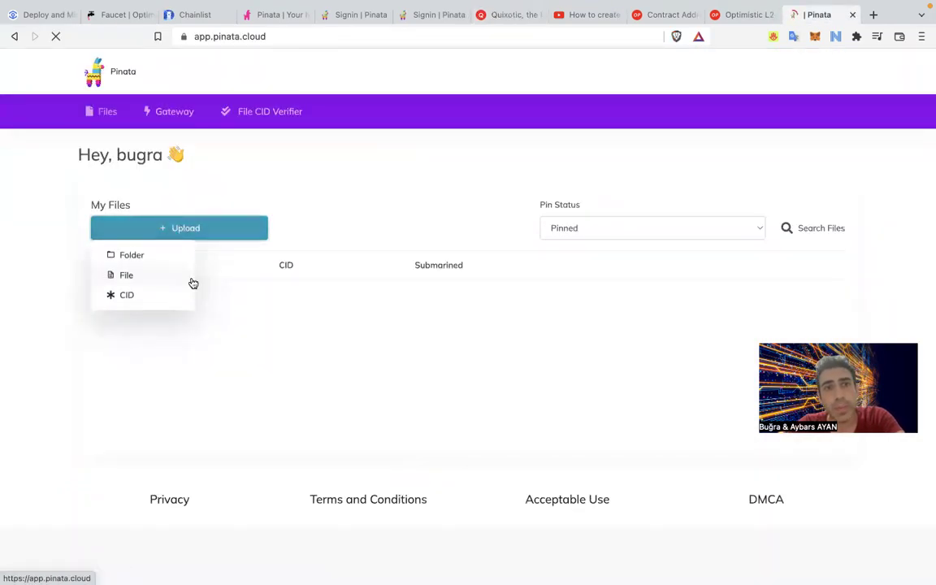
pyautogui.click(146, 276)
pyautogui.click(469, 380)
pyautogui.click(363, 196)
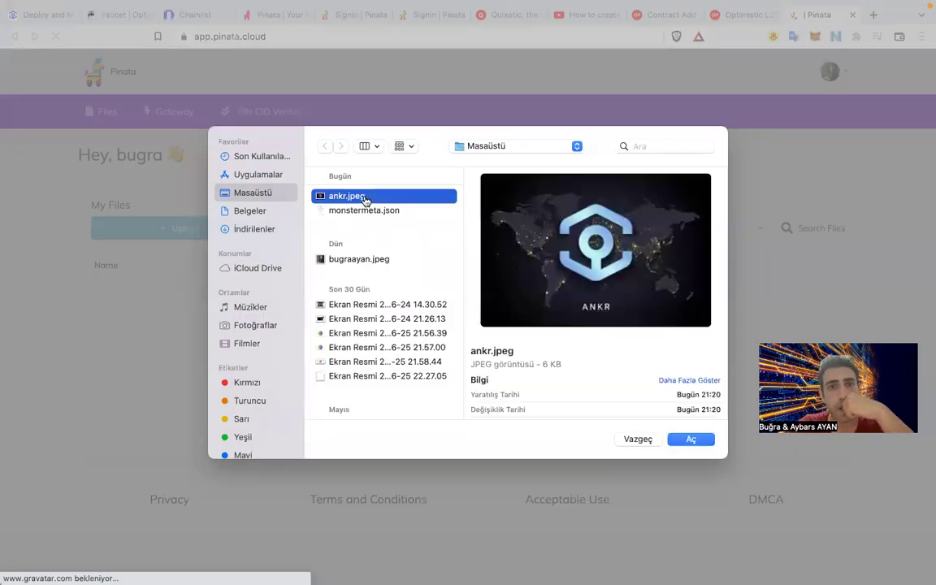
pyautogui.doubleClick(364, 197)
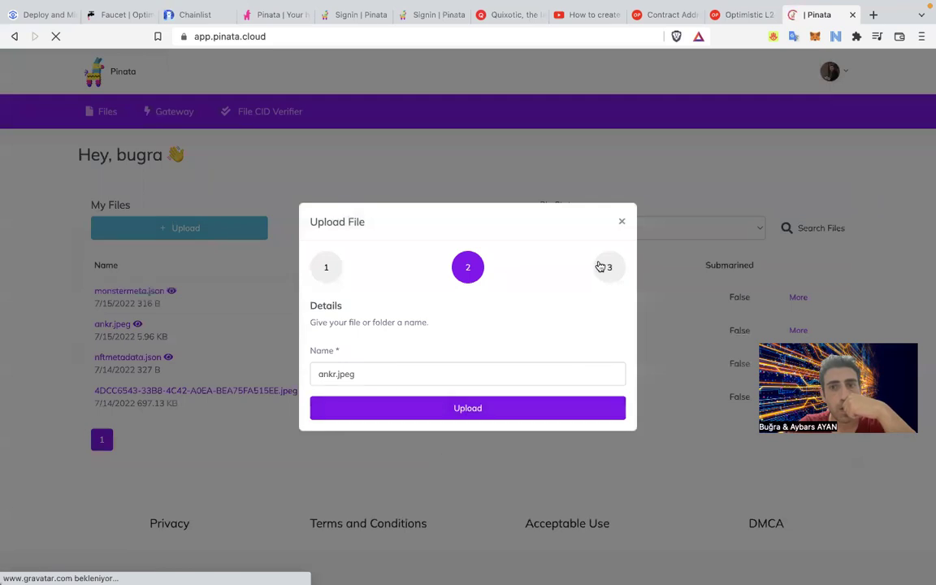
pyautogui.click(517, 410)
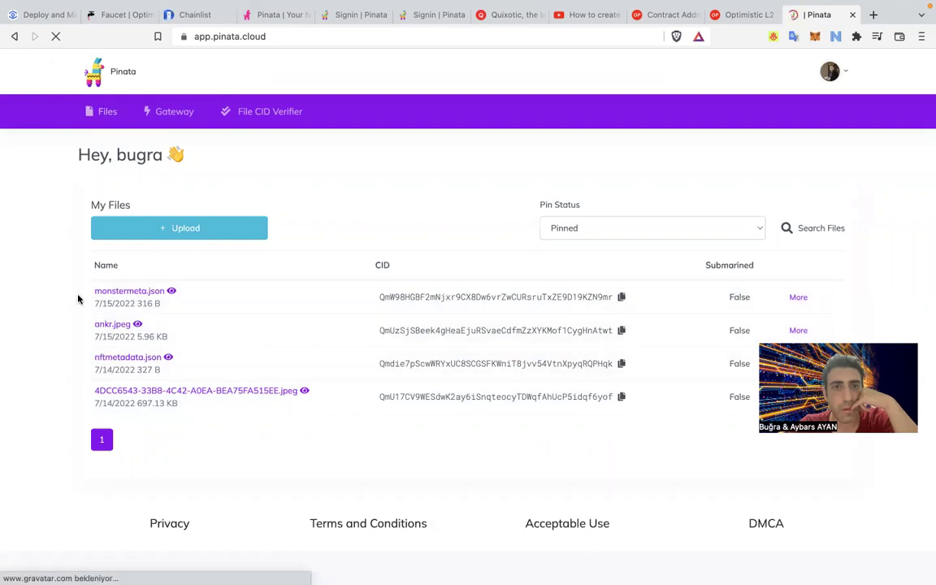
# Reload the Pinata file list and open ankr.jpeg in a new tab.
pyautogui.click(257, 34)
pyautogui.press('Return')
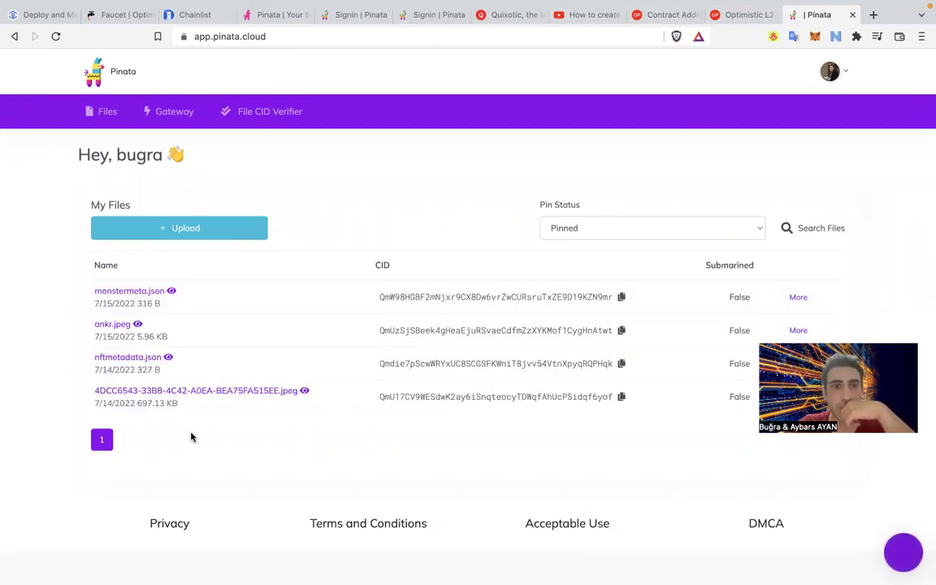
pyautogui.click(128, 325)
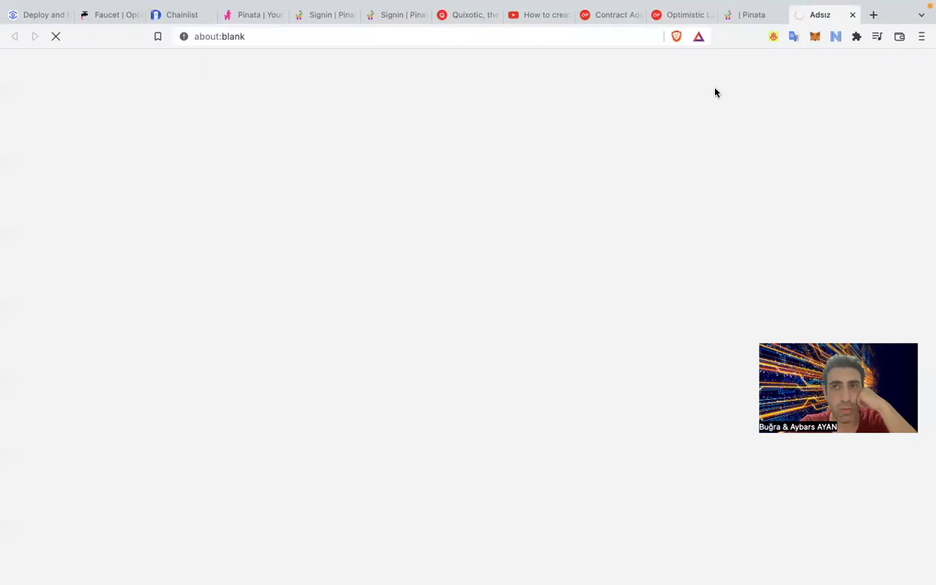
# Let the ankr.jpeg gateway.pinata.cloud/ipfs link load, then bring VS Code's monstermeta.json forward.
pyautogui.click(757, 20)
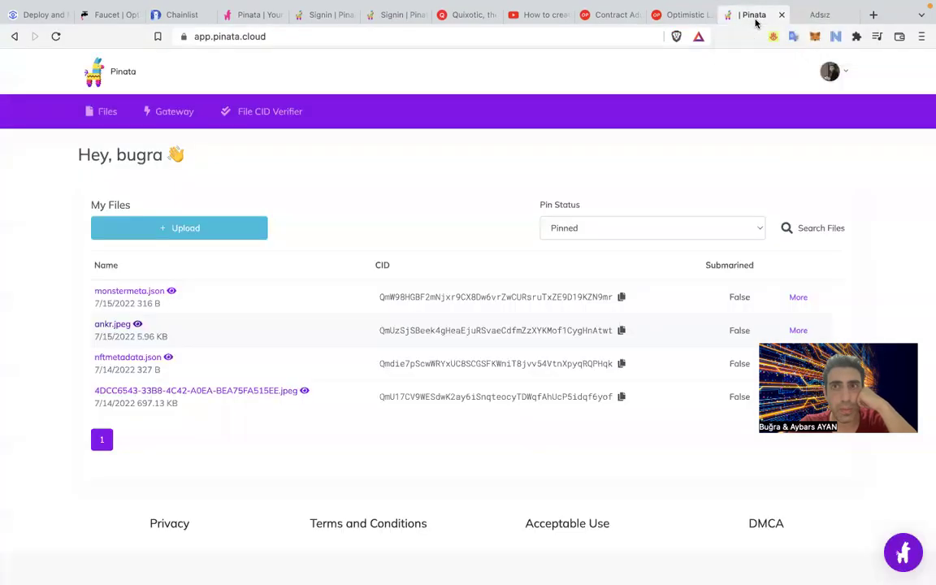
pyautogui.click(805, 12)
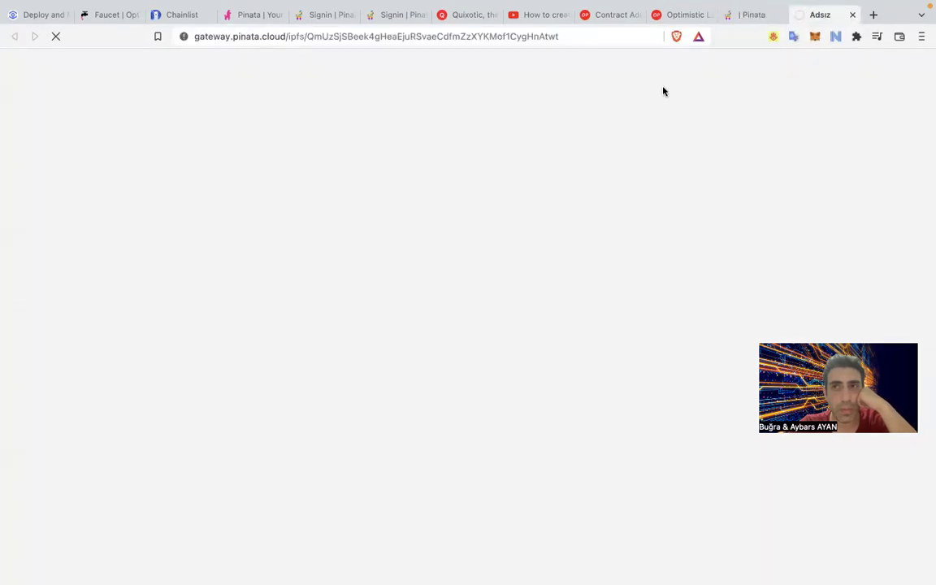
pyautogui.click(750, 19)
pyautogui.click(819, 15)
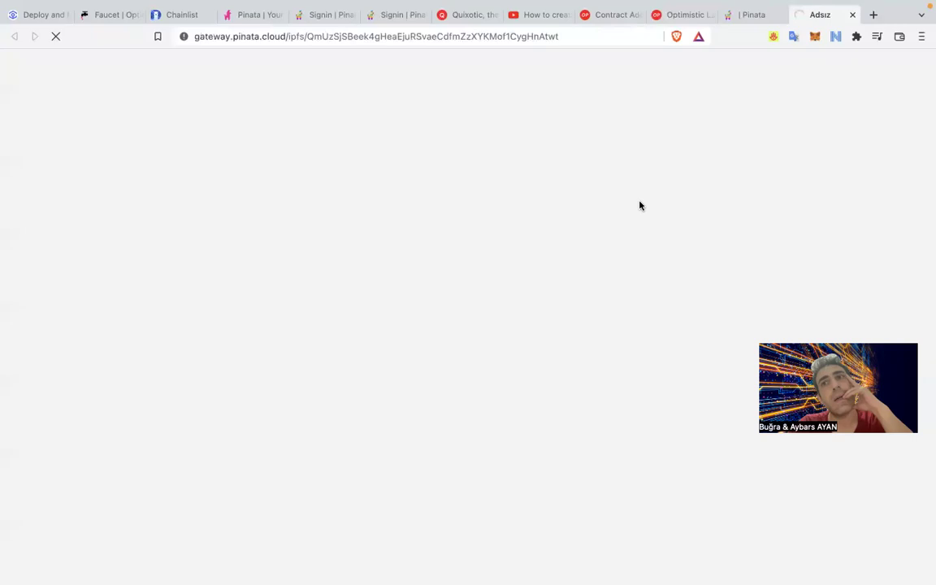
pyautogui.press('F11')
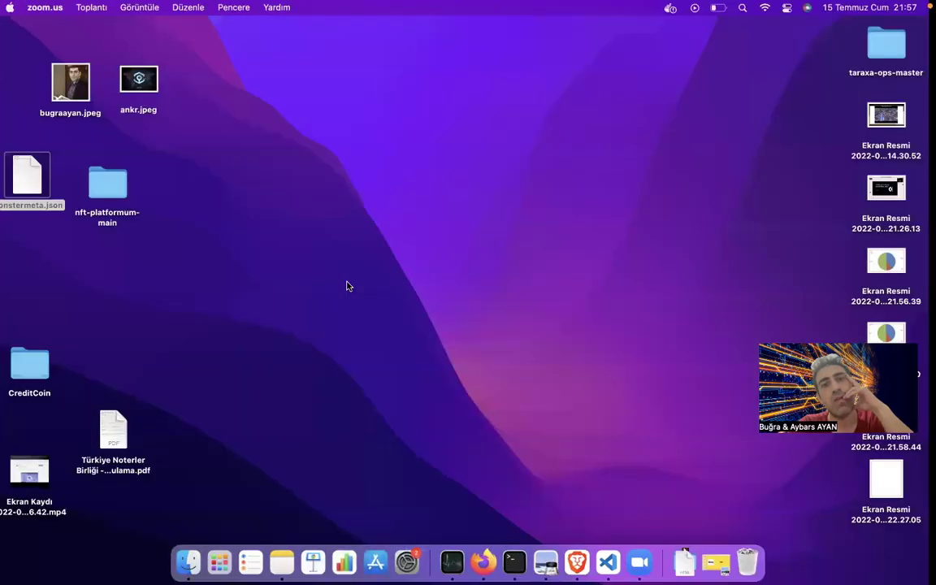
pyautogui.press('F11')
pyautogui.press('super+Tab')
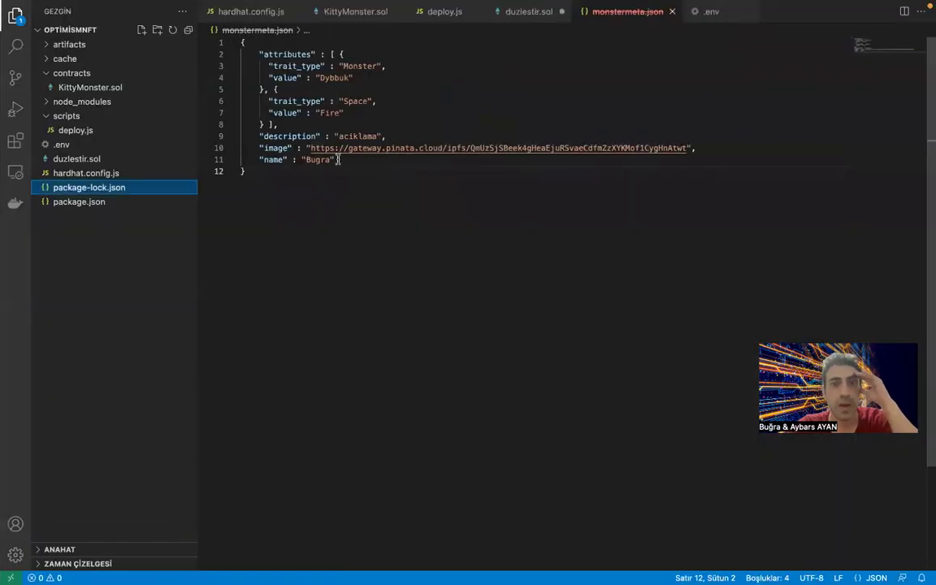
# Return to the browser and open My NFTs from the Quixotic avatar menu.
pyautogui.press('super+Tab')
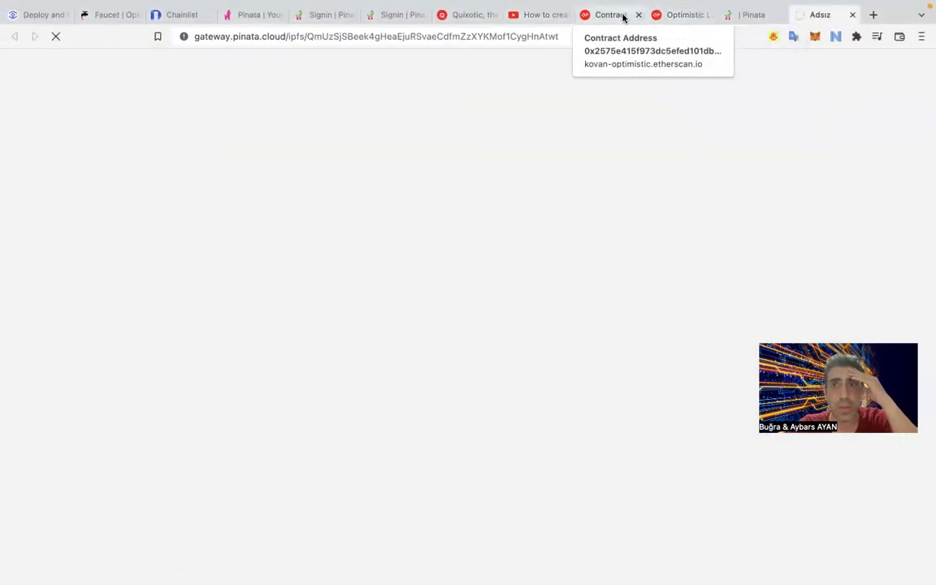
pyautogui.click(446, 18)
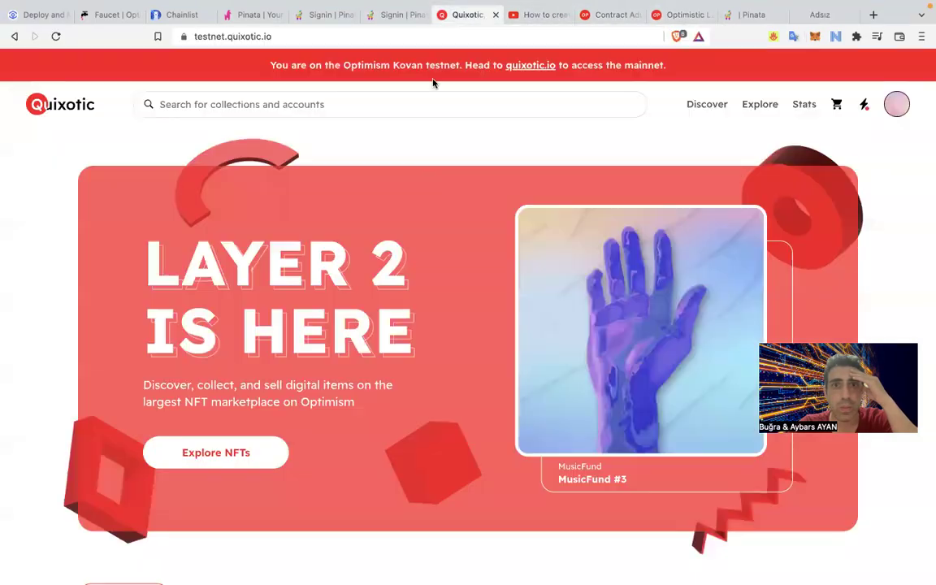
pyautogui.moveTo(897, 104)
pyautogui.click(804, 136)
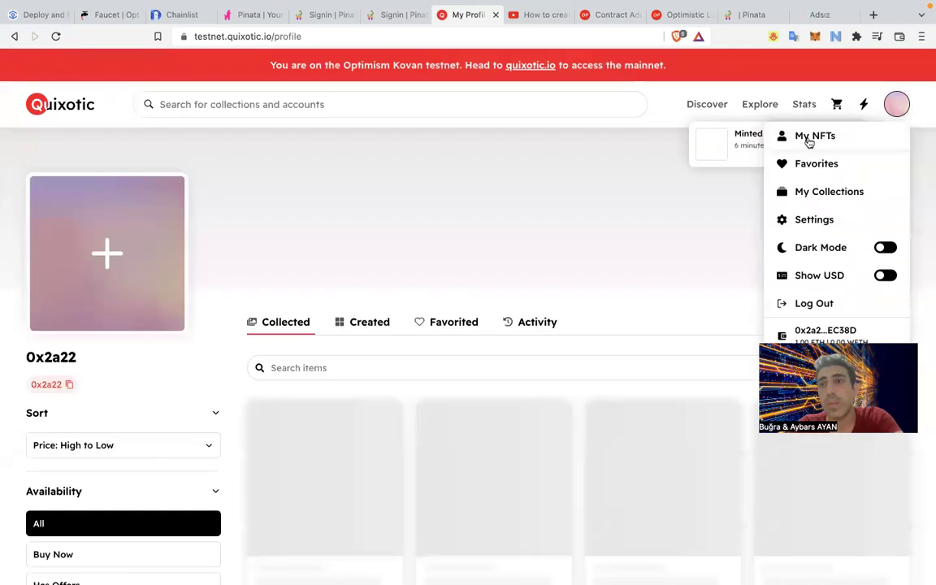
# Check the loading ankr.jpeg gateway tab, reopen ankr.jpeg from My Files, and close the blank tab.
pyautogui.scroll(-2, 405, 246)
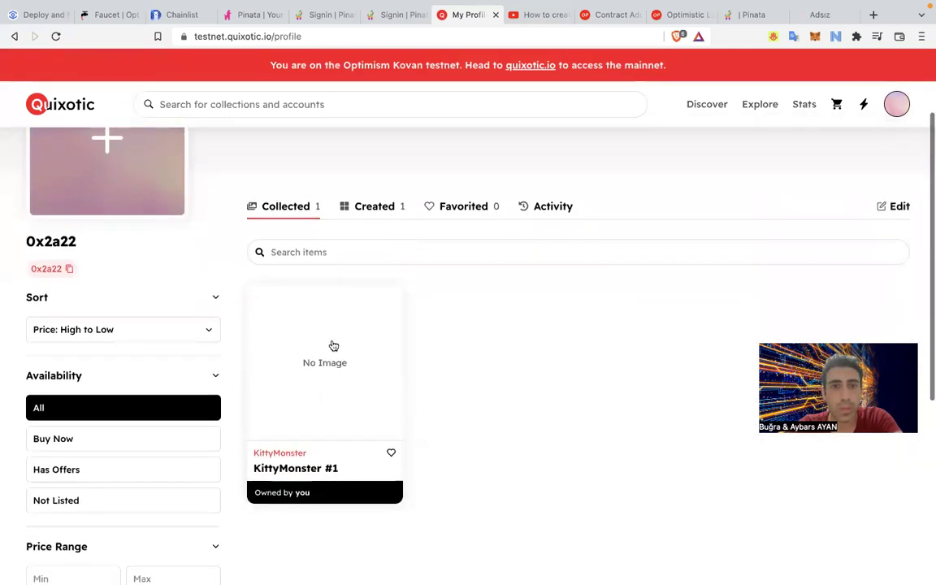
pyautogui.click(819, 15)
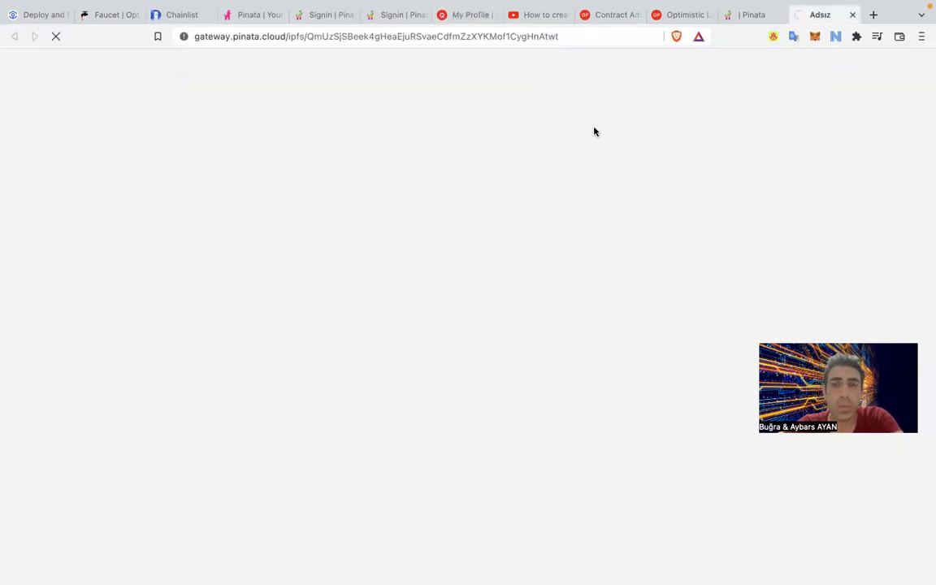
pyautogui.click(594, 36)
pyautogui.click(626, 61)
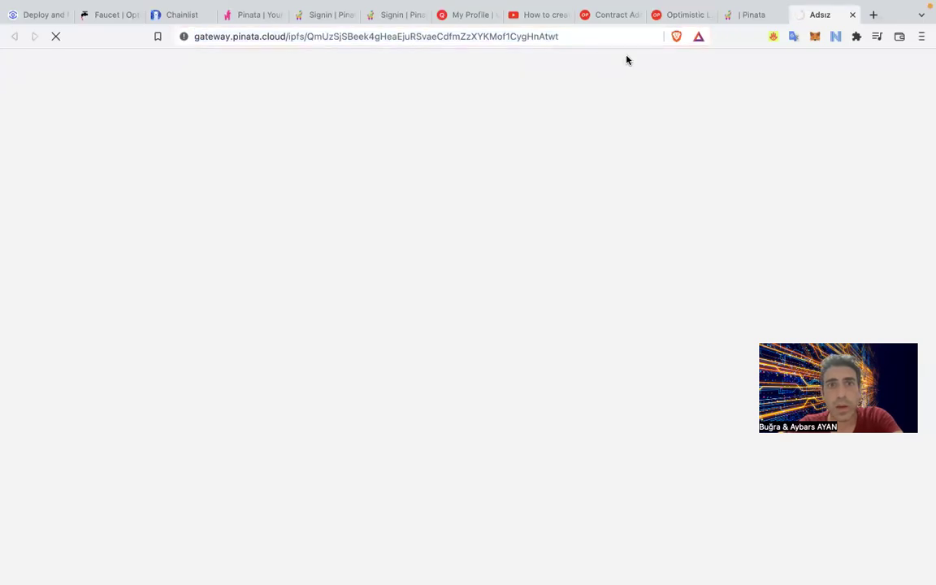
pyautogui.click(748, 17)
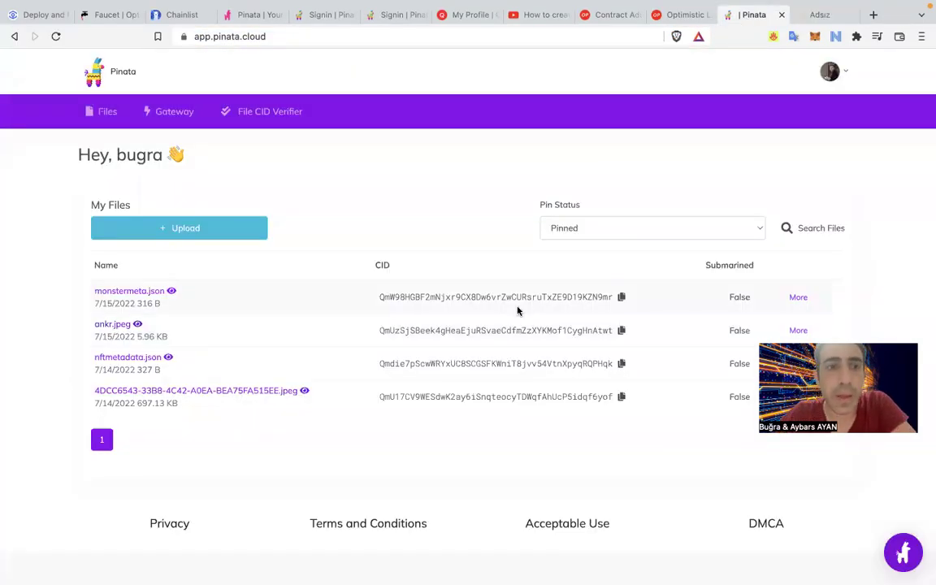
pyautogui.click(120, 324)
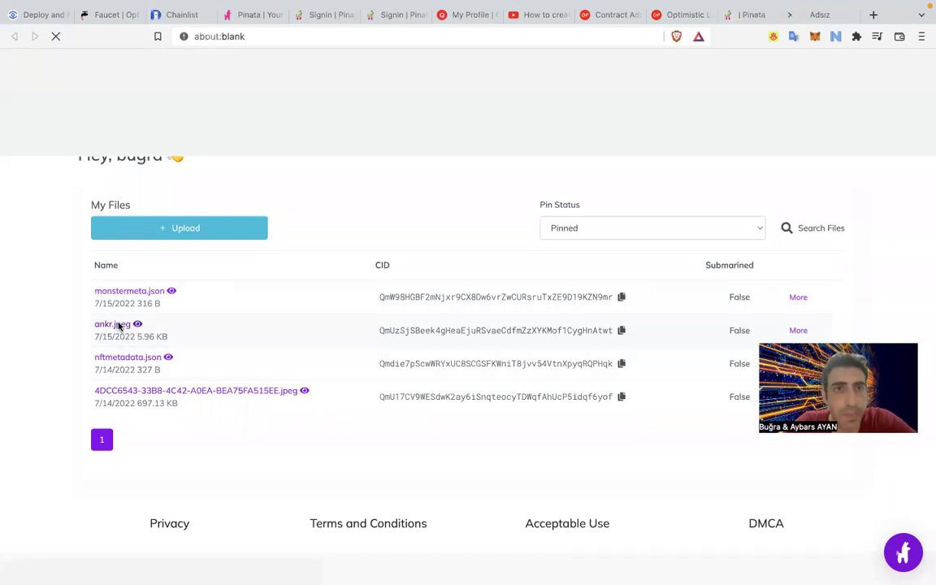
pyautogui.click(787, 14)
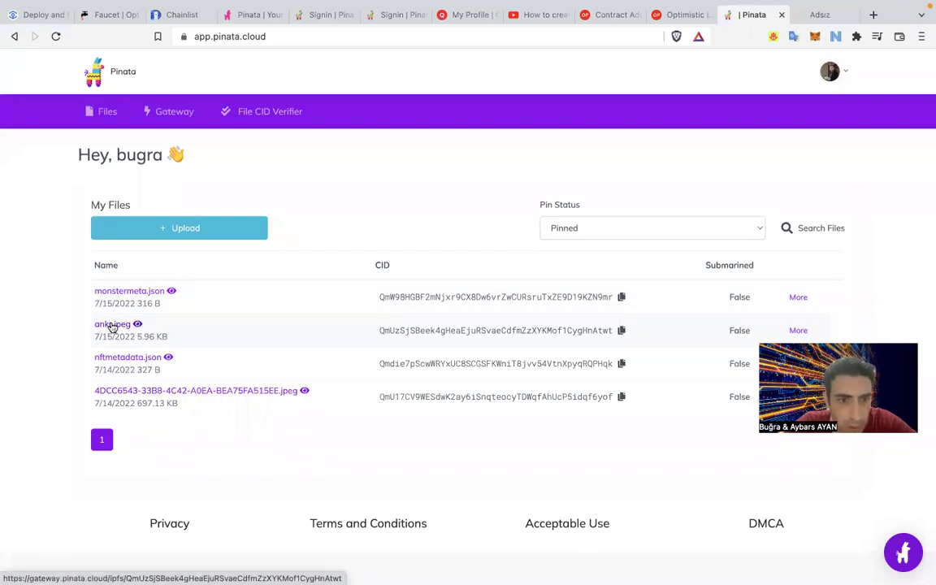
pyautogui.hotkey('ctrl', 'Left')
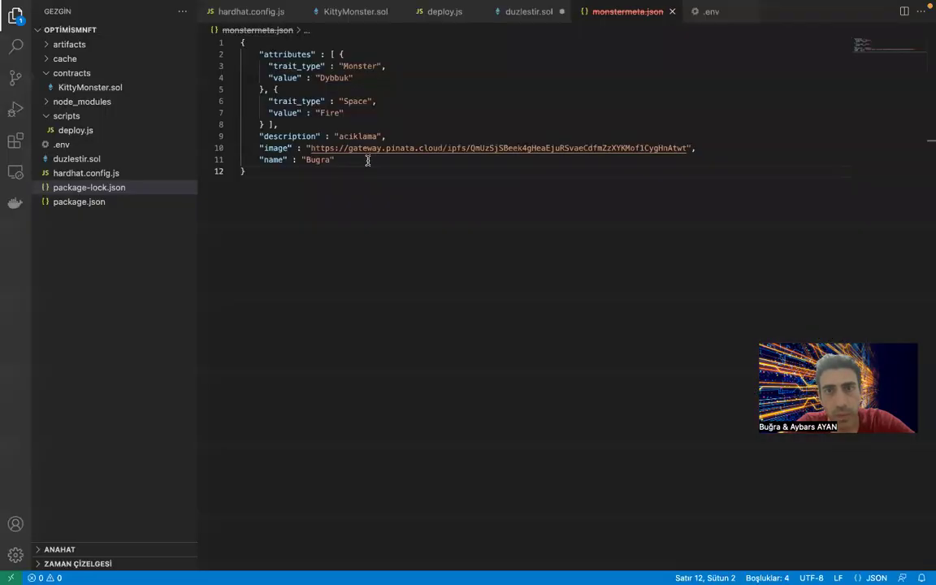
# Review monstermeta.json's image link, then check the Etherscan transaction and Pinata file list.
pyautogui.click(387, 128)
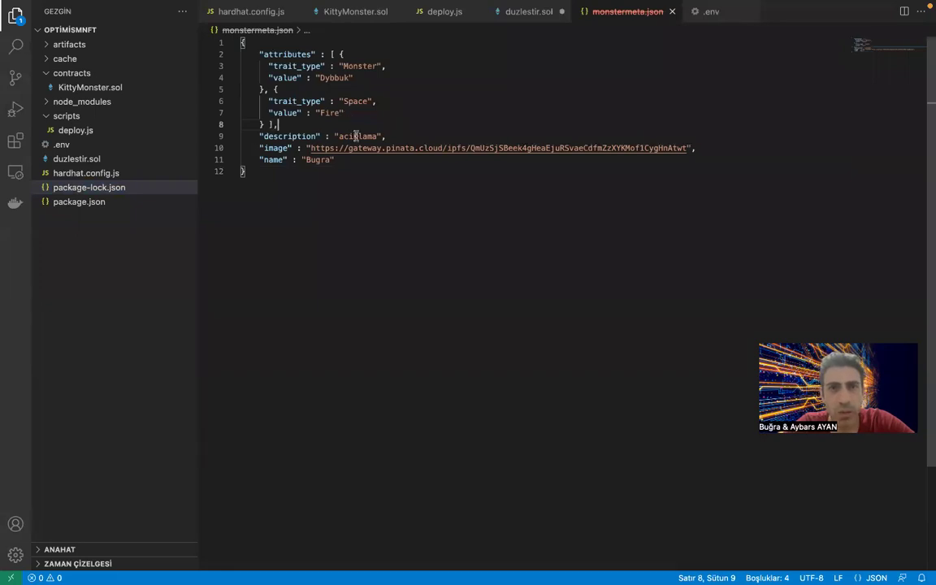
pyautogui.press('super+Tab')
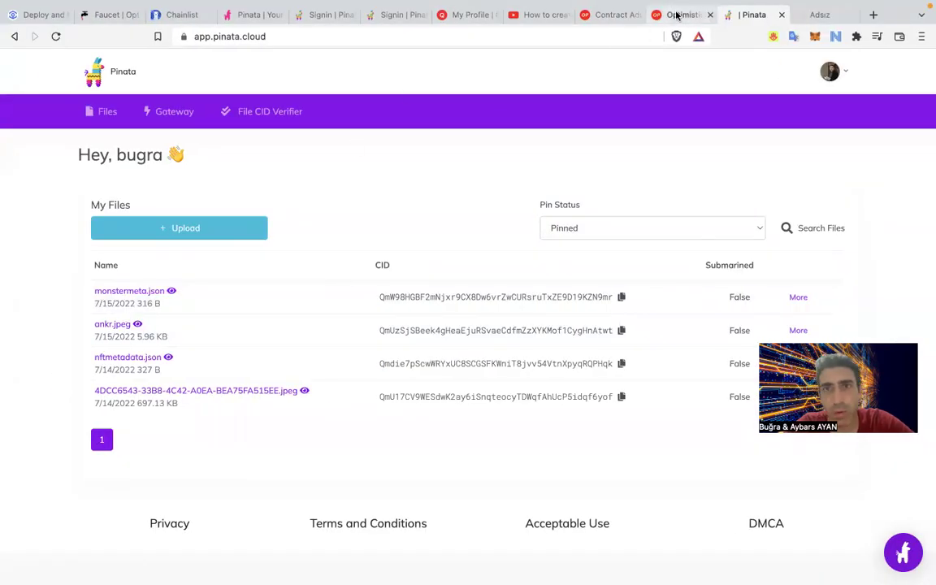
pyautogui.click(681, 14)
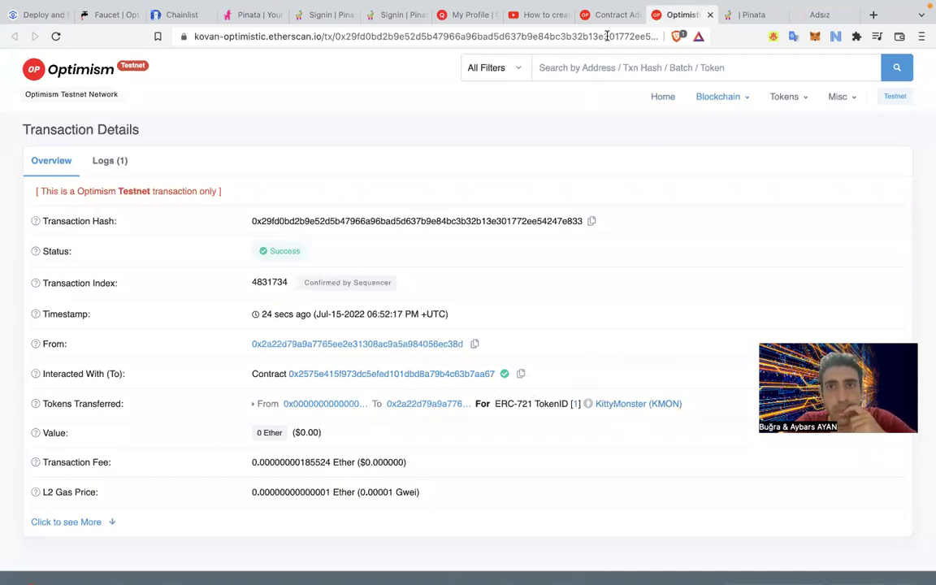
pyautogui.click(749, 18)
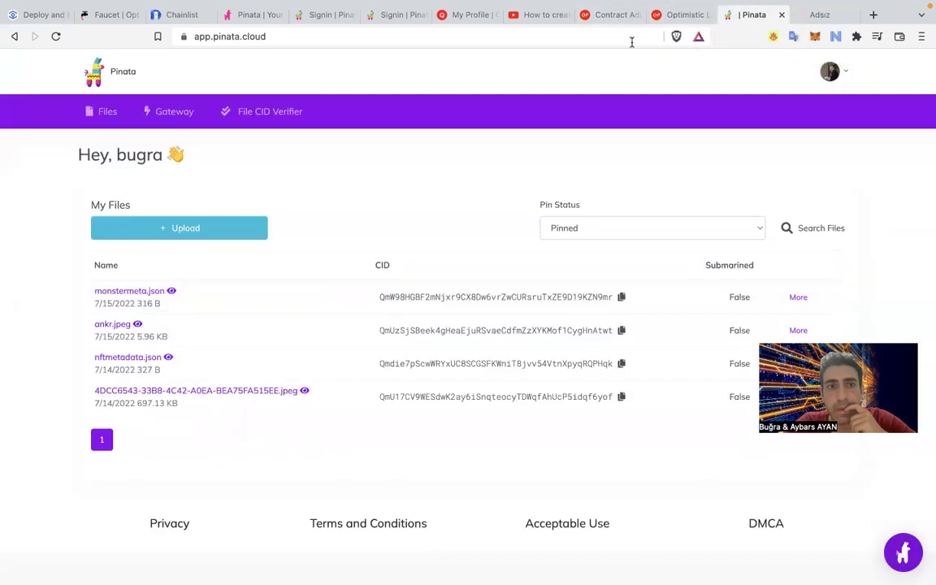
pyautogui.click(816, 15)
pyautogui.click(735, 17)
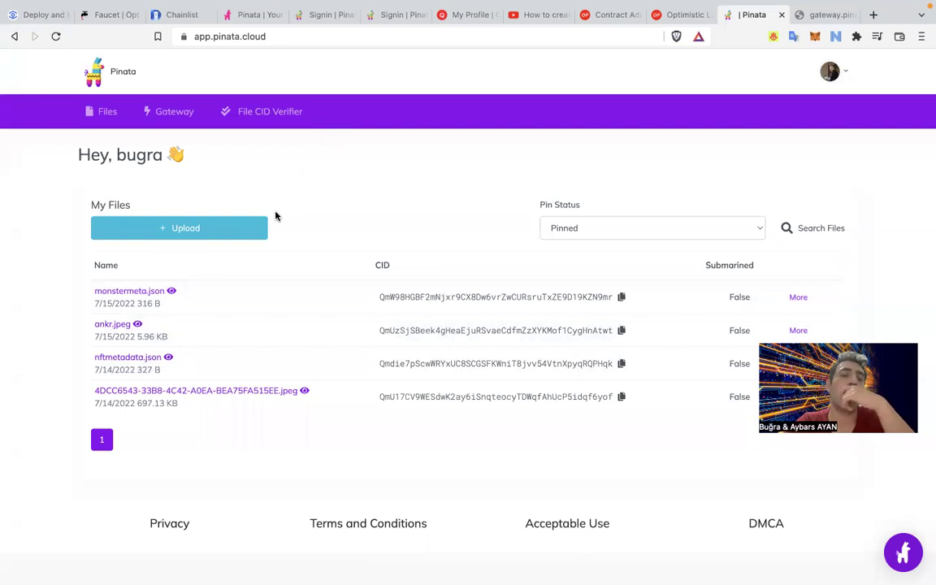
# Glance at the project's breadcrumb file list in VS Code, then return to the browser.
pyautogui.hotkey('ctrl', 'Right')
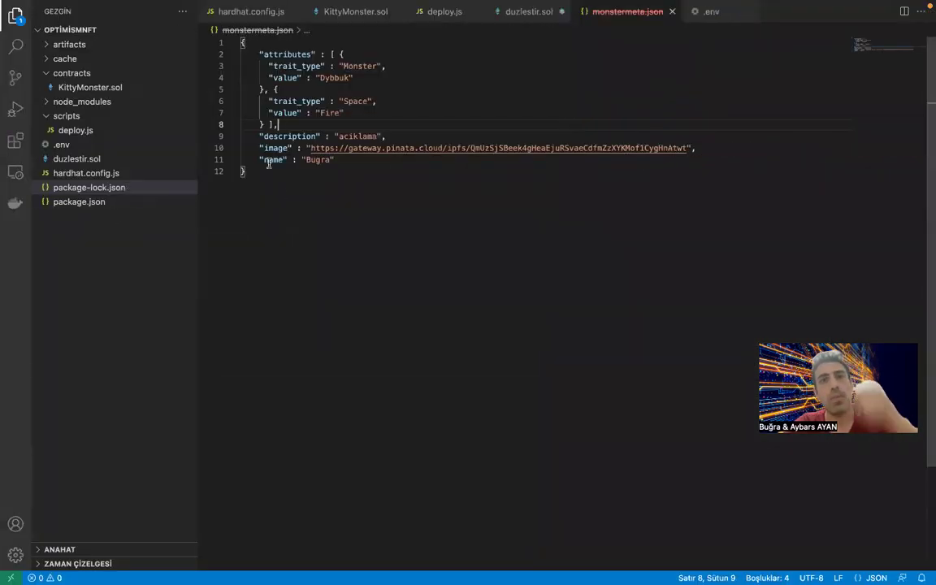
pyautogui.click(258, 30)
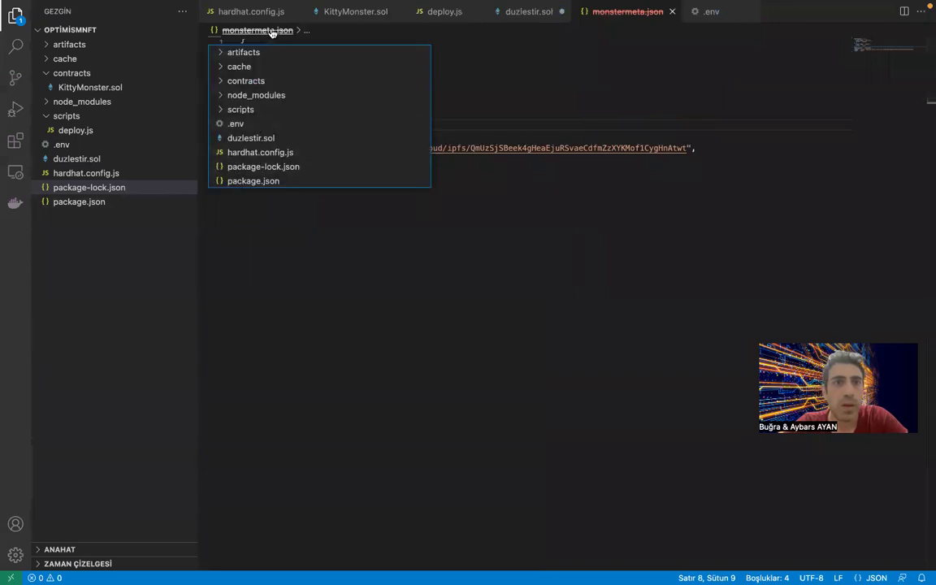
pyautogui.press('Escape')
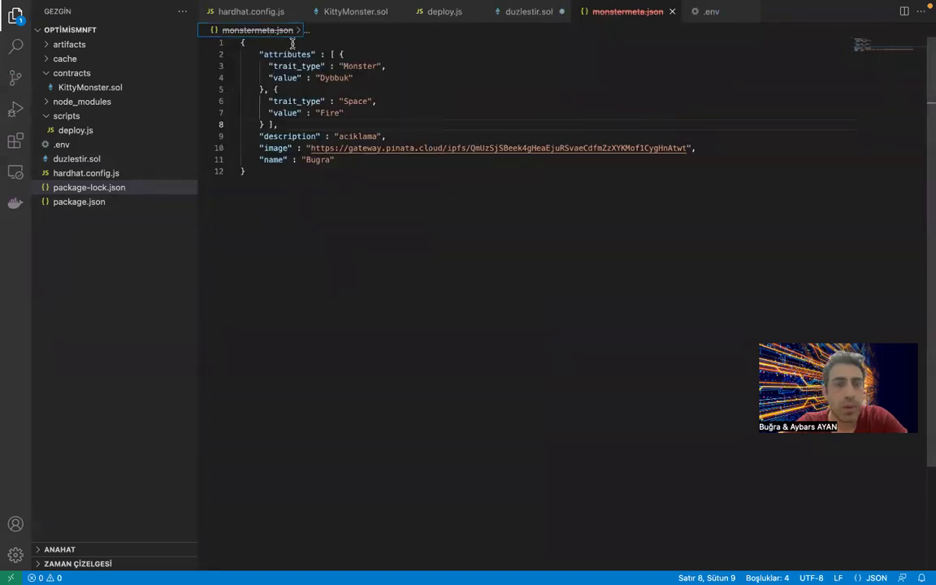
pyautogui.hotkey('ctrl', 'Left')
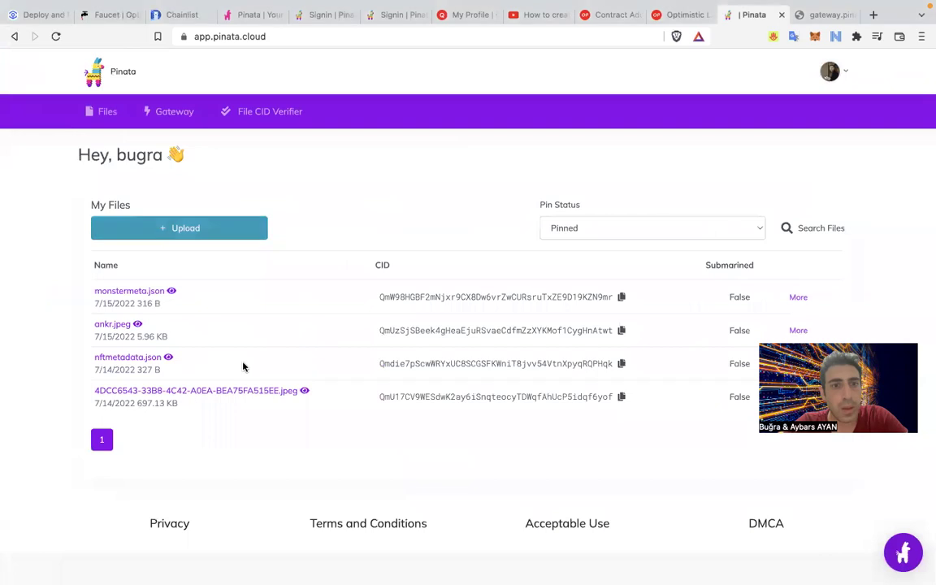
# Upload and pin monstermeta.json from the Desktop through Upload > File.
pyautogui.click(208, 224)
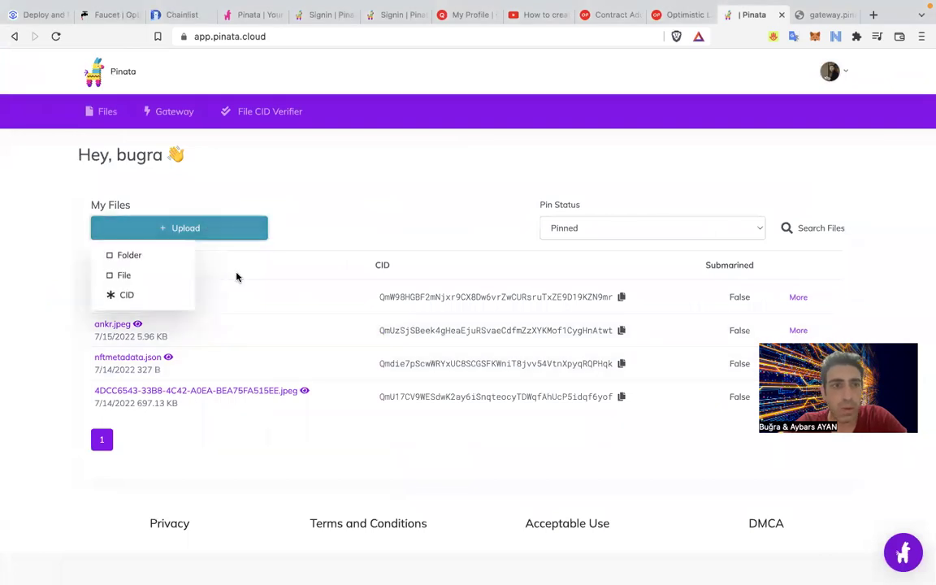
pyautogui.click(139, 287)
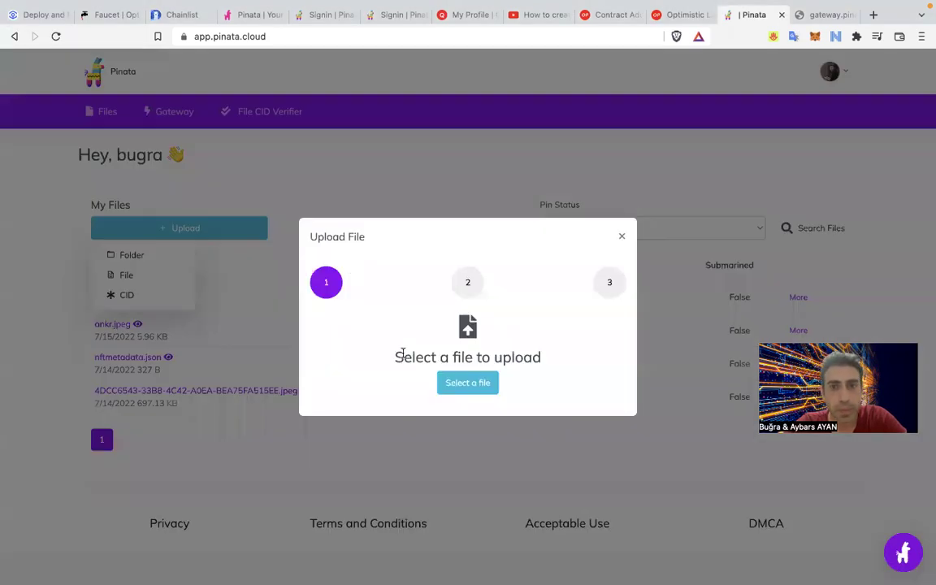
pyautogui.click(471, 384)
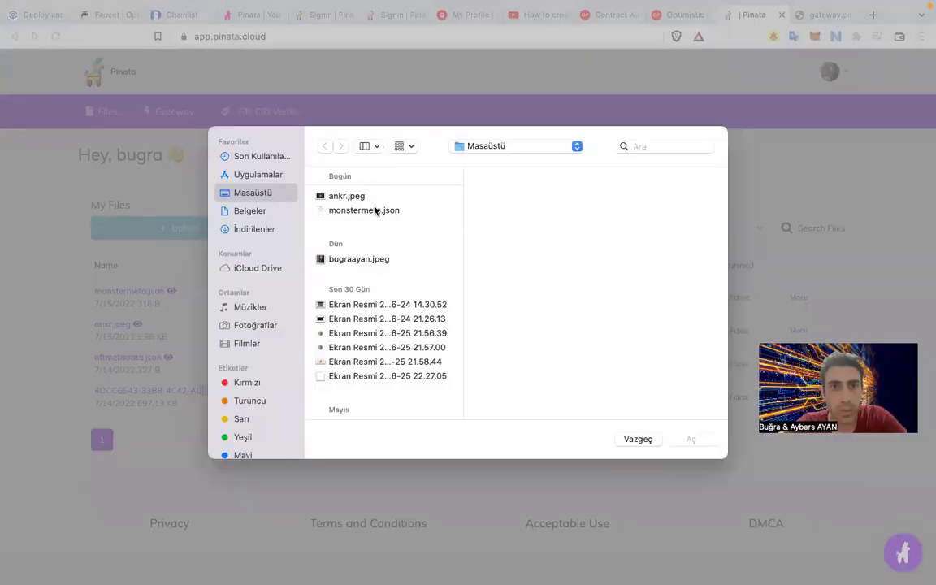
pyautogui.click(375, 209)
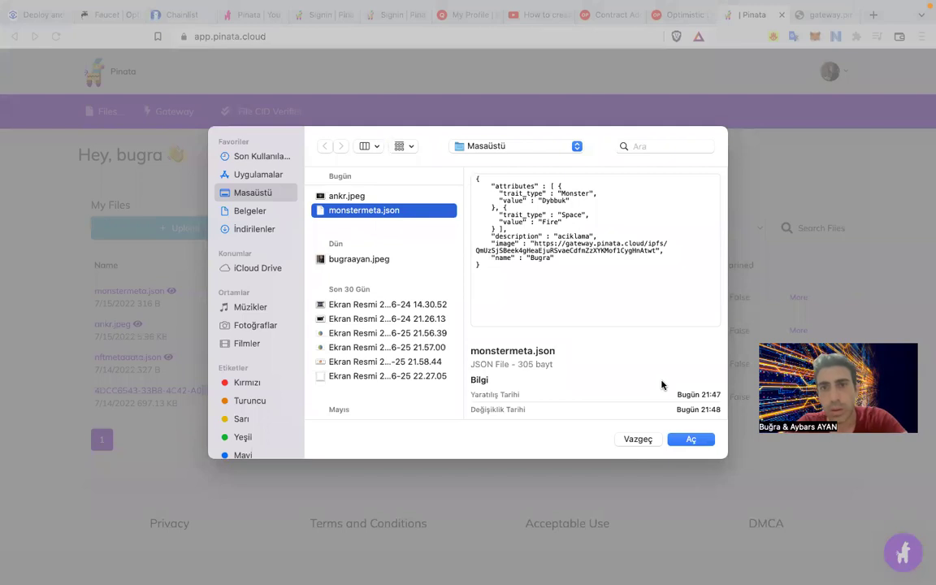
pyautogui.click(687, 440)
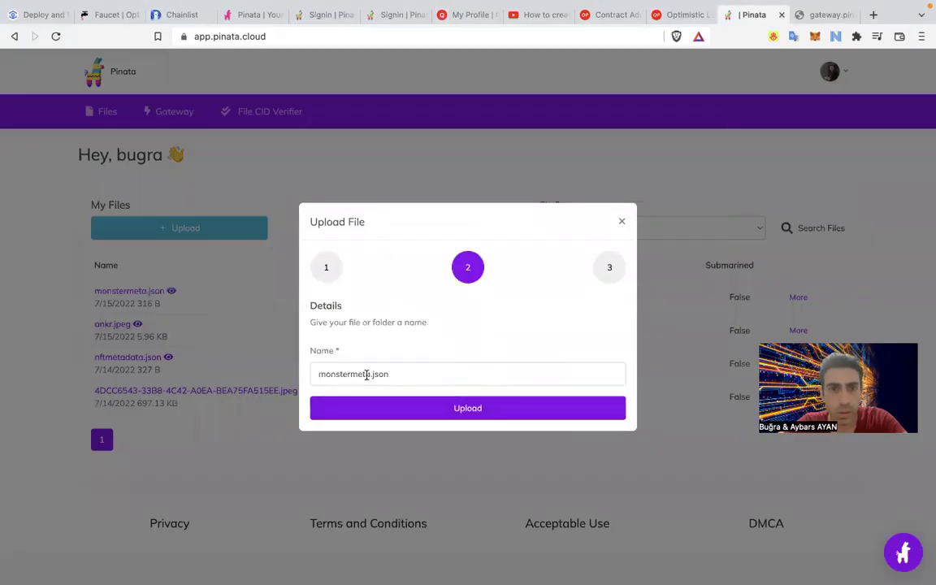
pyautogui.click(418, 412)
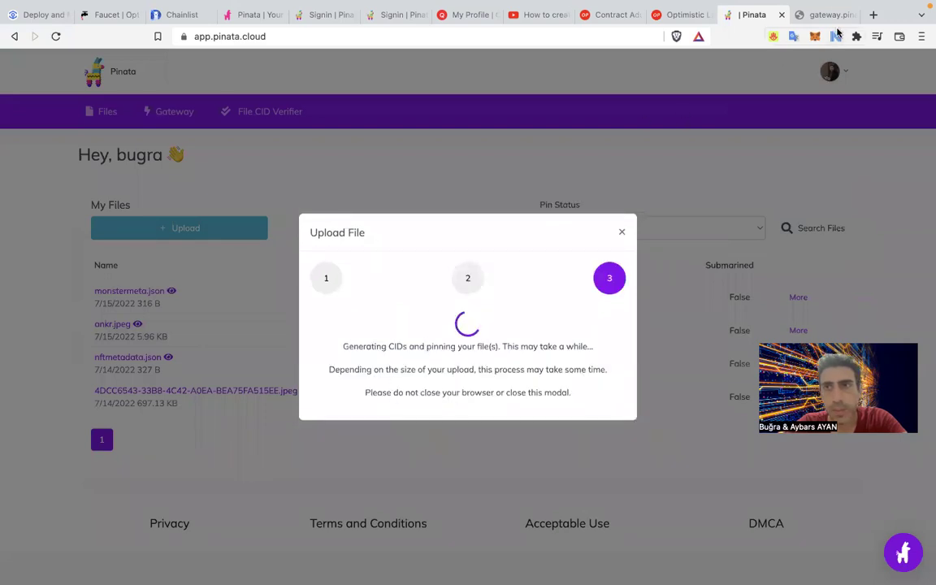
# Close the ANKR gateway image tab and return to the Pinata upload progress.
pyautogui.click(823, 14)
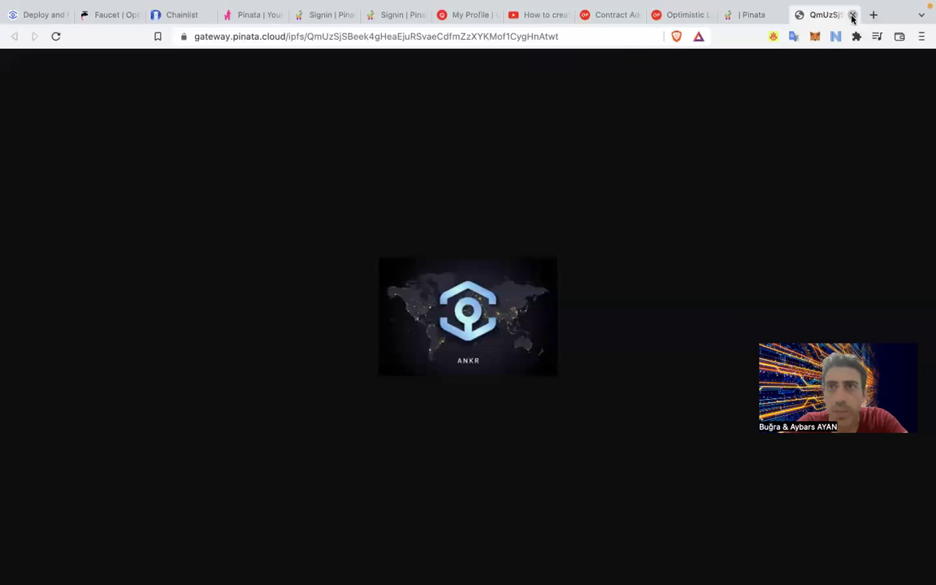
pyautogui.click(852, 15)
pyautogui.click(736, 15)
pyautogui.click(813, 15)
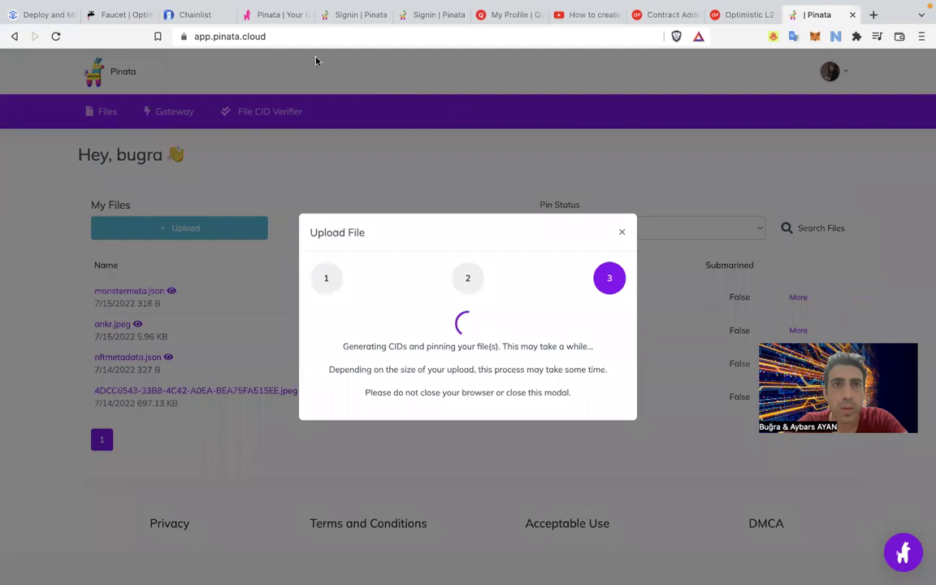
# Reload the Quixotic profile, still showing No Image for KittyMonster #1, and open its settings.
pyautogui.click(271, 15)
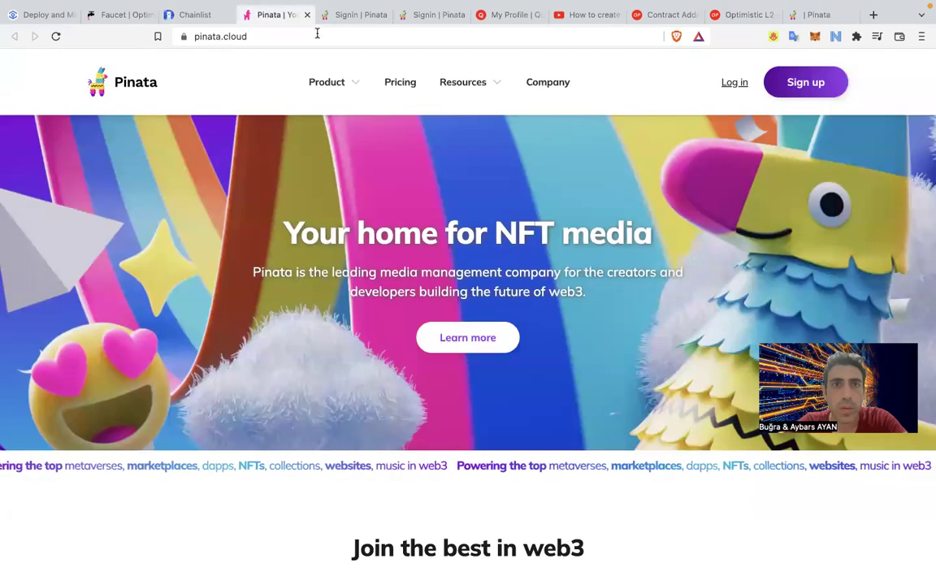
pyautogui.click(341, 19)
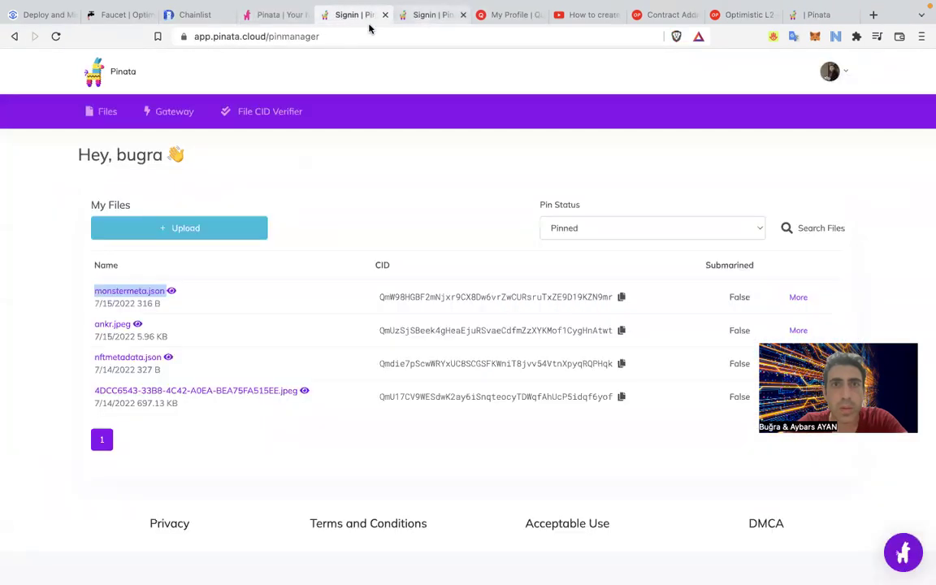
pyautogui.click(262, 18)
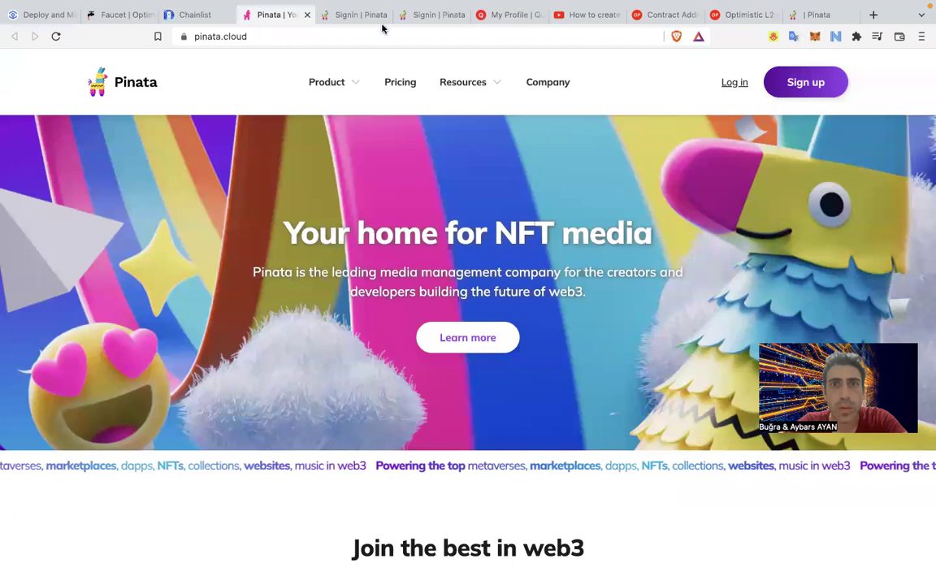
pyautogui.click(496, 16)
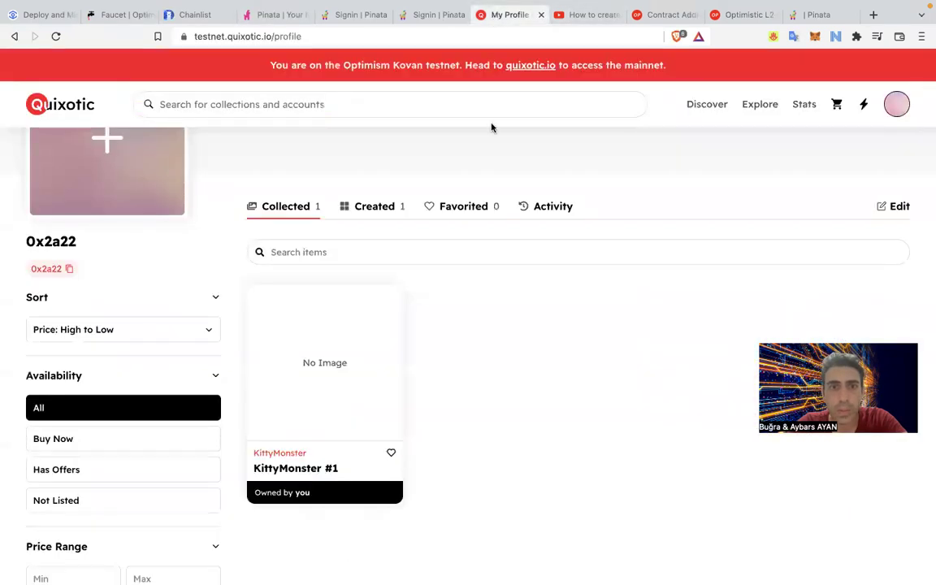
pyautogui.click(57, 35)
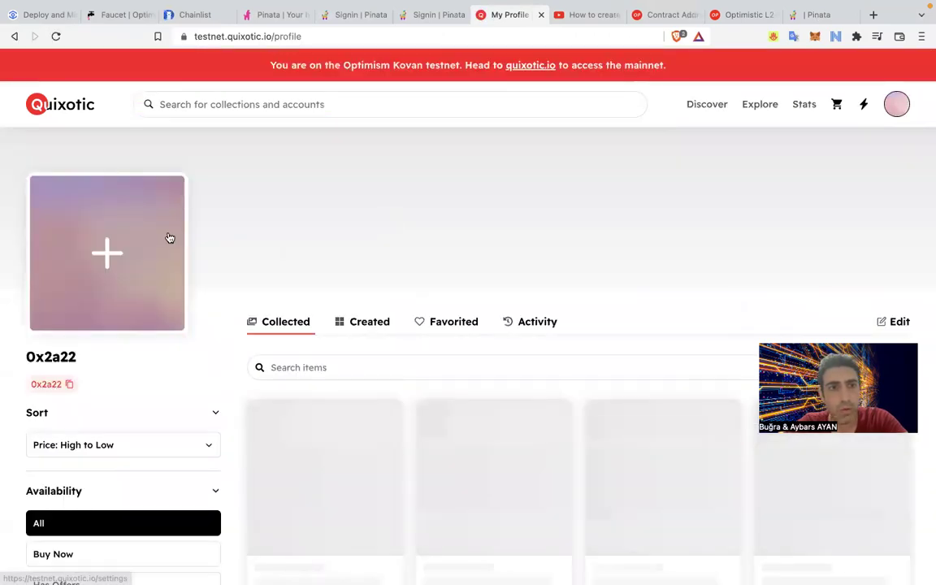
pyautogui.click(169, 236)
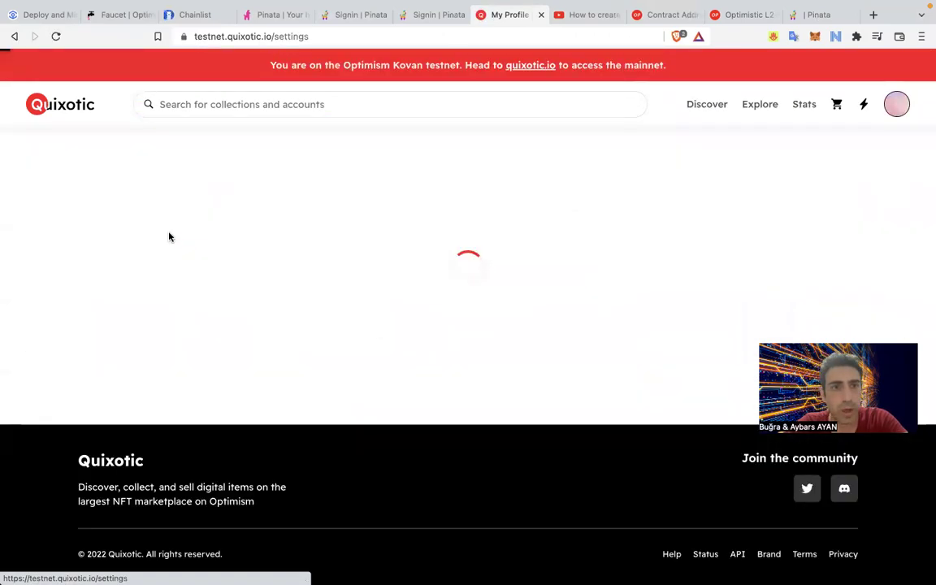
# Sign the Quixotic login request in MetaMask and back out of choosing a cover image.
pyautogui.click(535, 384)
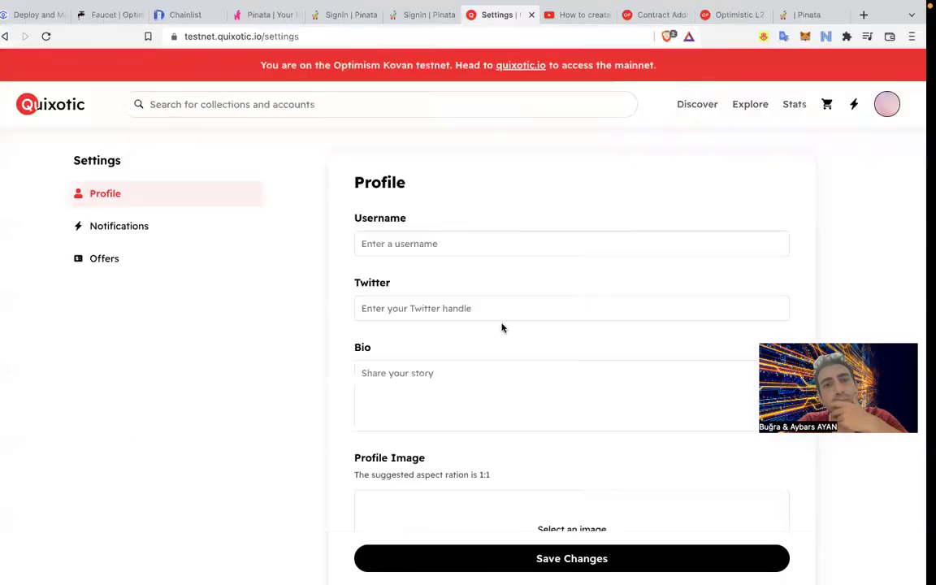
pyautogui.scroll(-10, 464, 369)
pyautogui.click(587, 236)
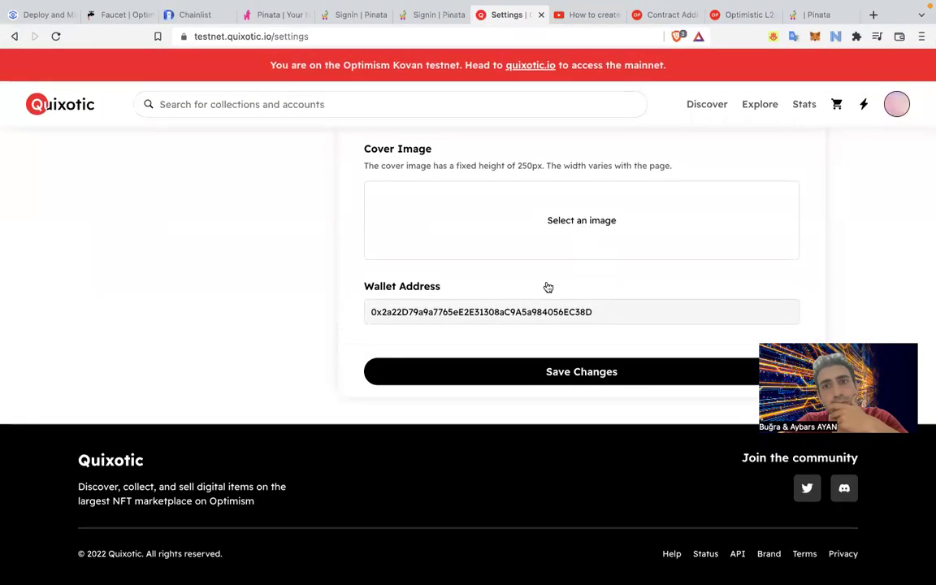
pyautogui.click(641, 439)
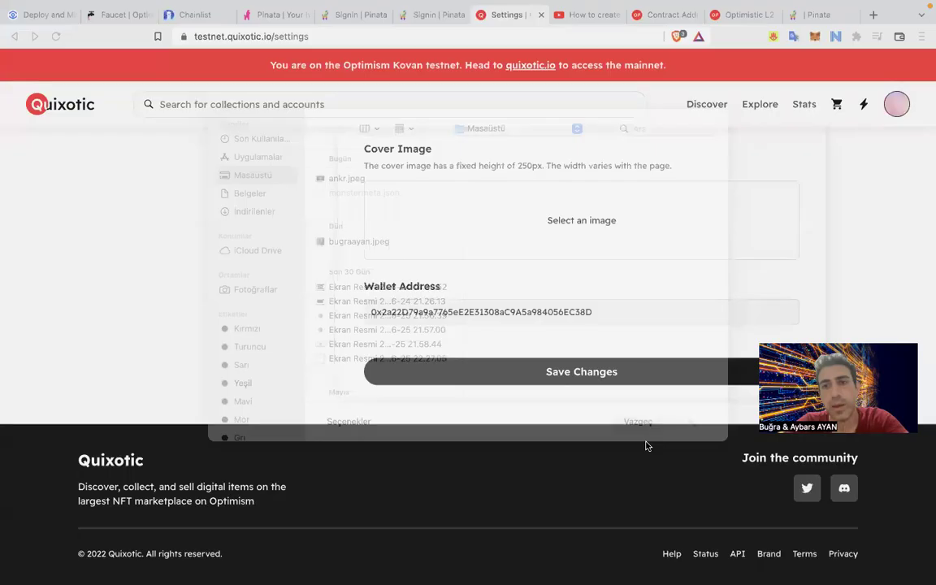
pyautogui.scroll(2, 640, 378)
# Set the portrait photo as the profile image and save, signing the confirmation in MetaMask.
pyautogui.click(590, 256)
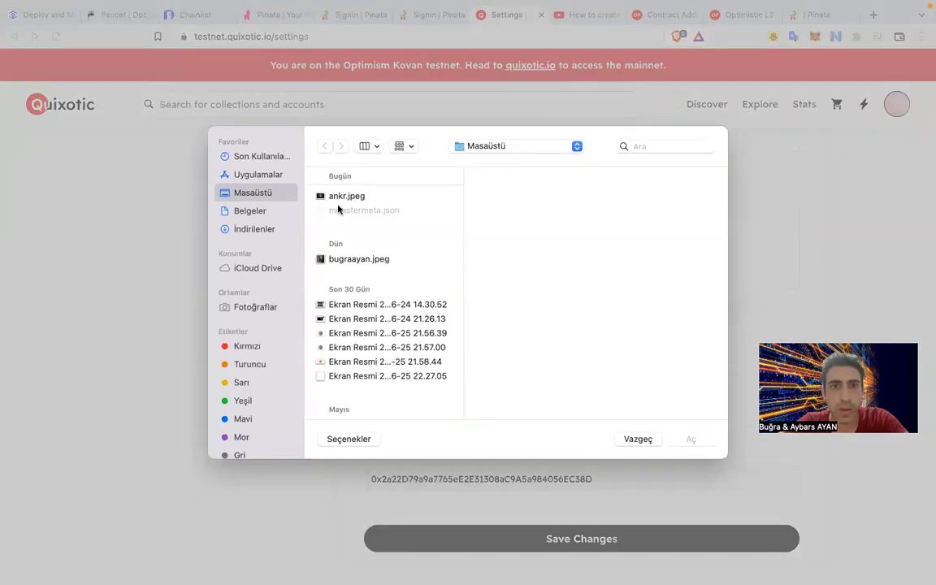
pyautogui.doubleClick(354, 257)
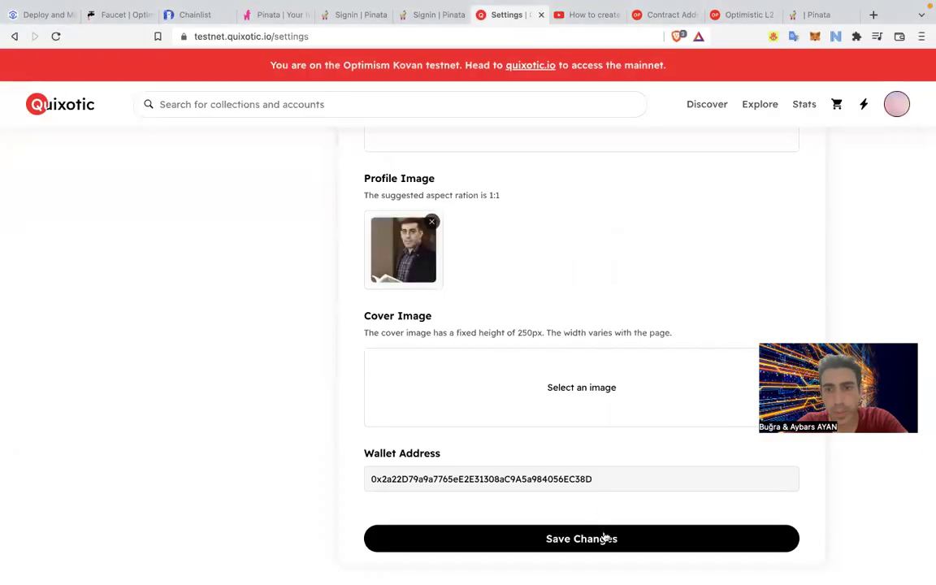
pyautogui.click(604, 539)
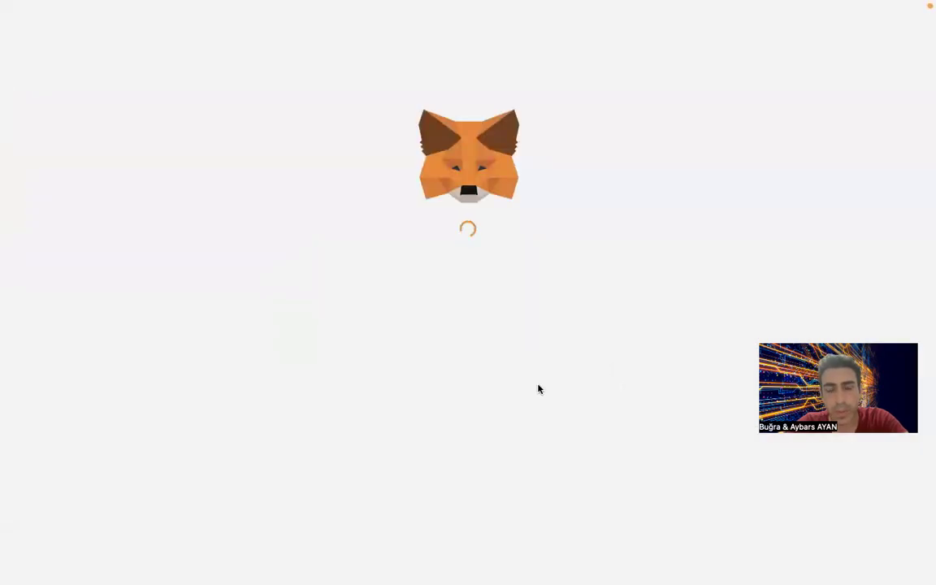
pyautogui.click(538, 383)
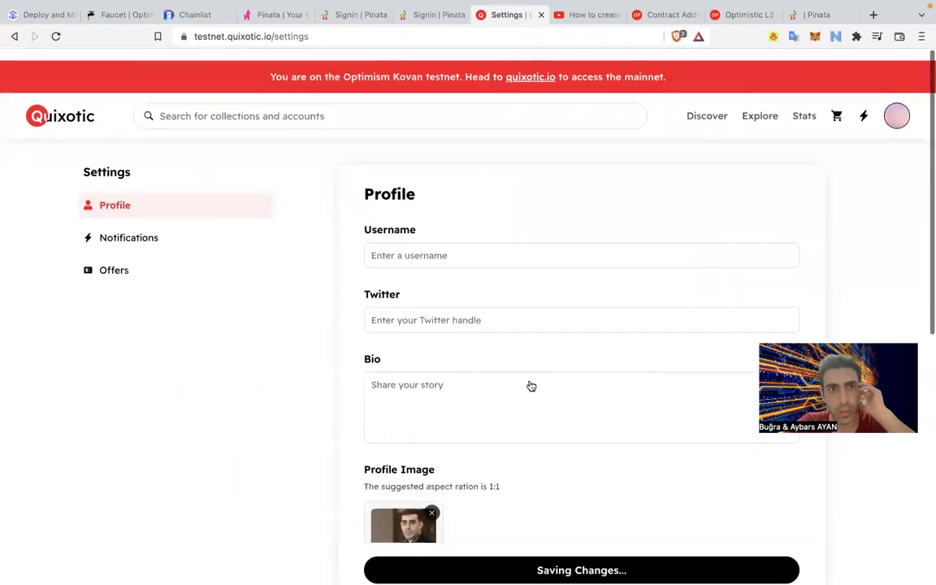
# Go to the My NFTs page from the Quixotic avatar menu.
pyautogui.scroll(-6, 530, 386)
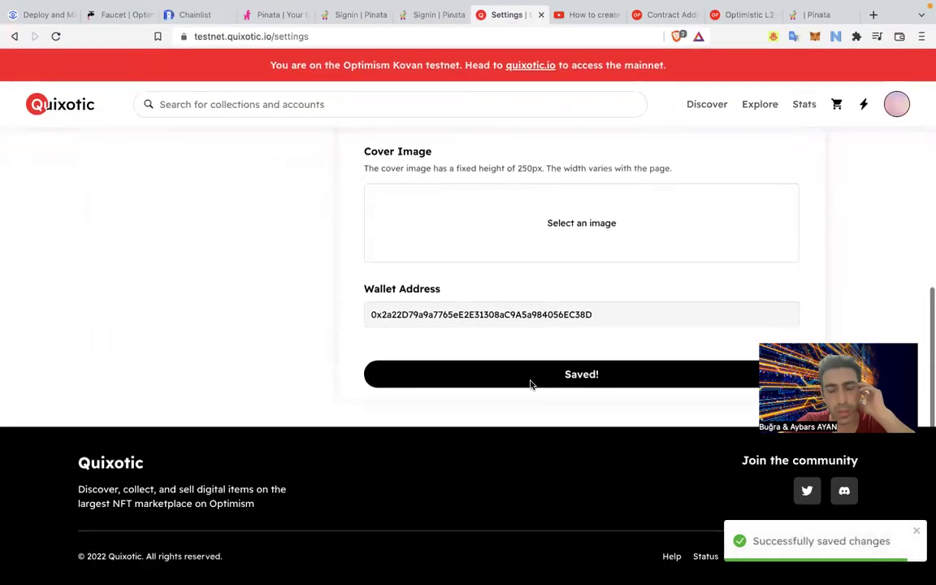
pyautogui.scroll(2, 531, 386)
pyautogui.scroll(4, 531, 386)
pyautogui.moveTo(894, 110)
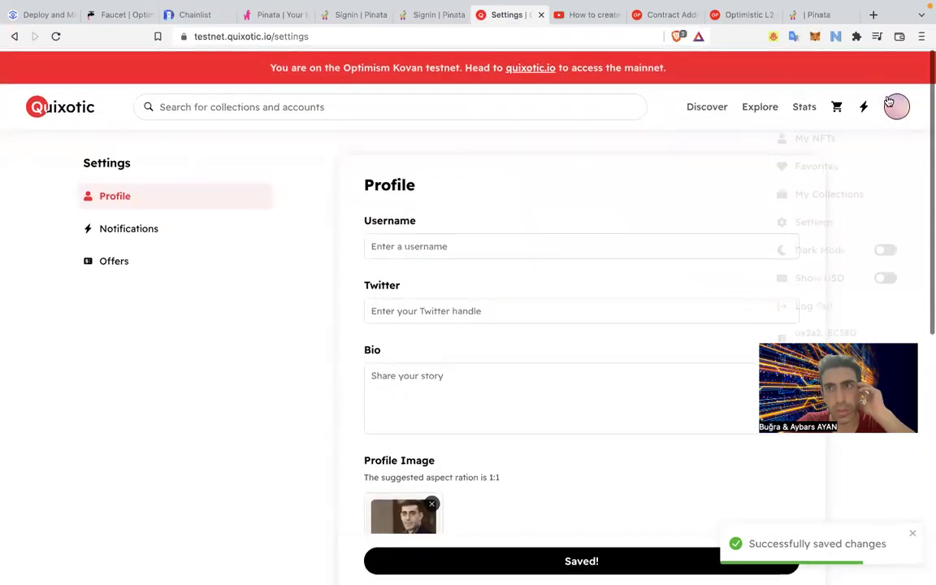
pyautogui.click(836, 145)
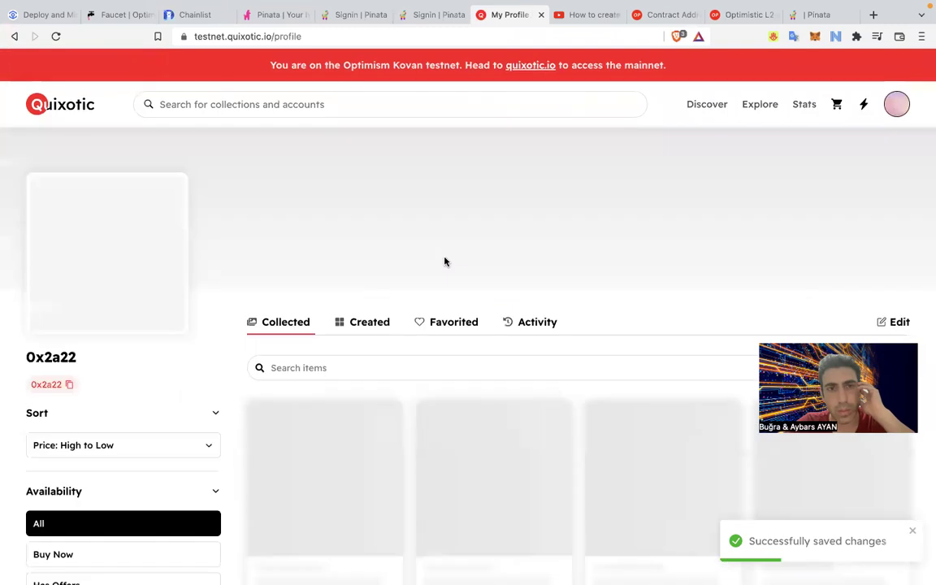
# Close the duplicate Pinata pin manager tab, keeping the one with four files.
pyautogui.scroll(-3, 211, 275)
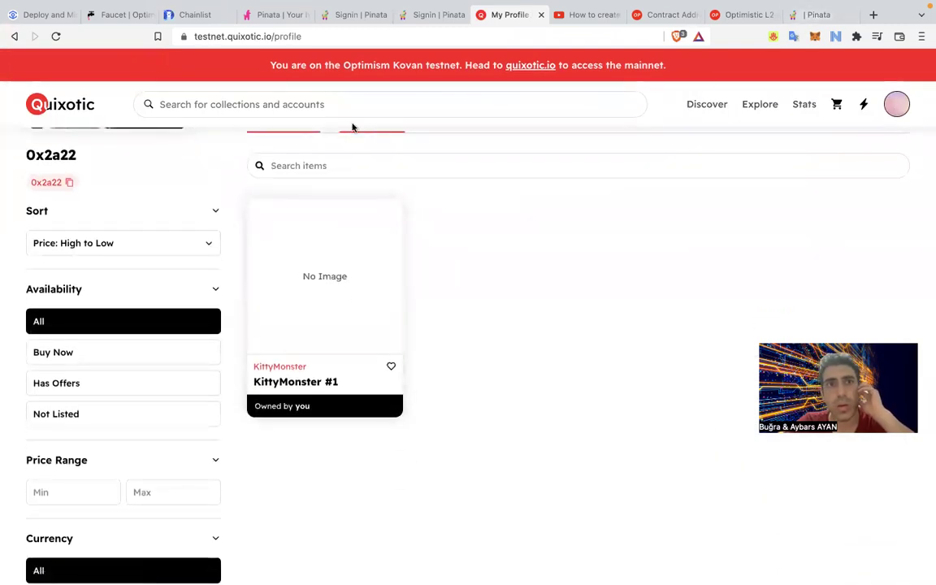
pyautogui.click(271, 15)
pyautogui.click(348, 20)
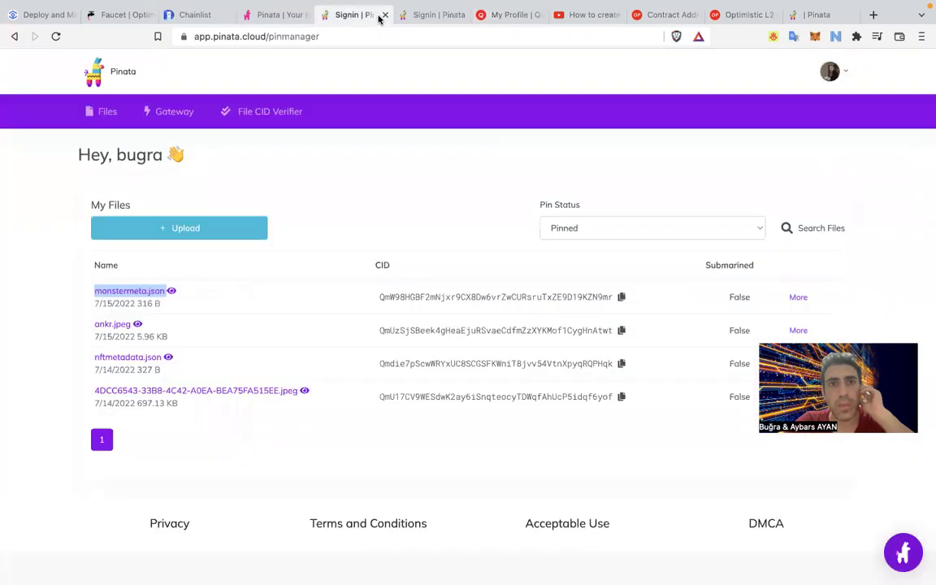
pyautogui.click(439, 23)
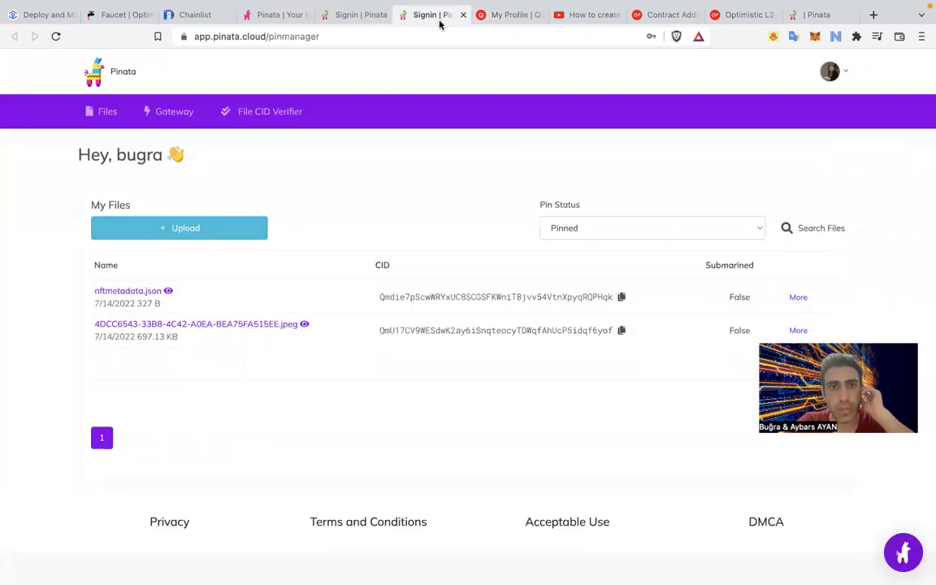
pyautogui.click(464, 15)
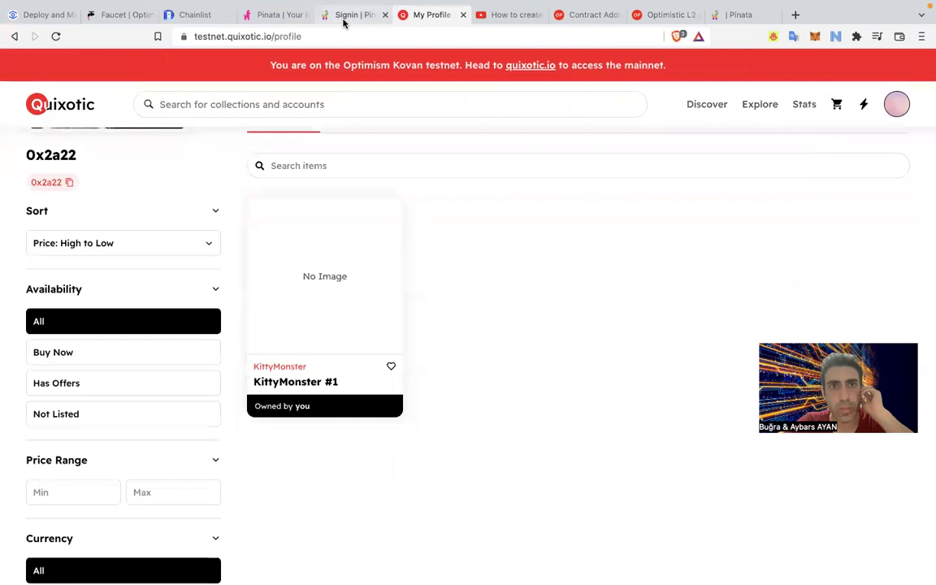
pyautogui.click(334, 16)
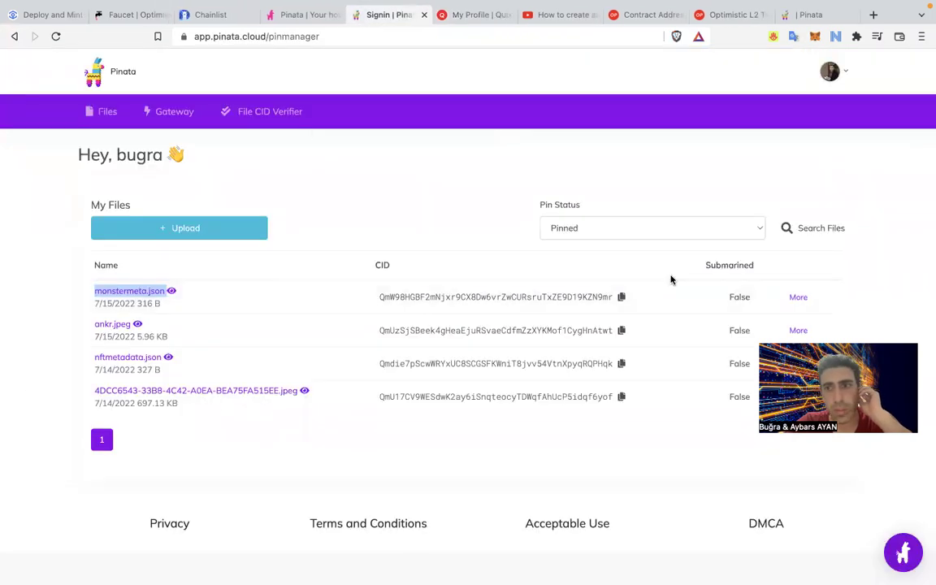
# Delete monstermeta.json from Pinata's pinned files and return to the YouTube tutorial.
pyautogui.click(796, 298)
pyautogui.click(711, 375)
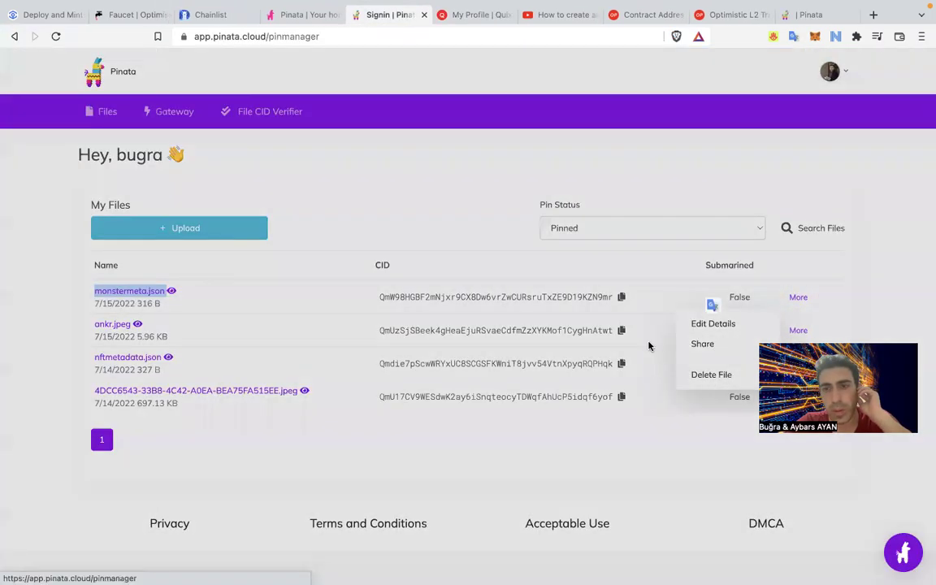
pyautogui.click(328, 368)
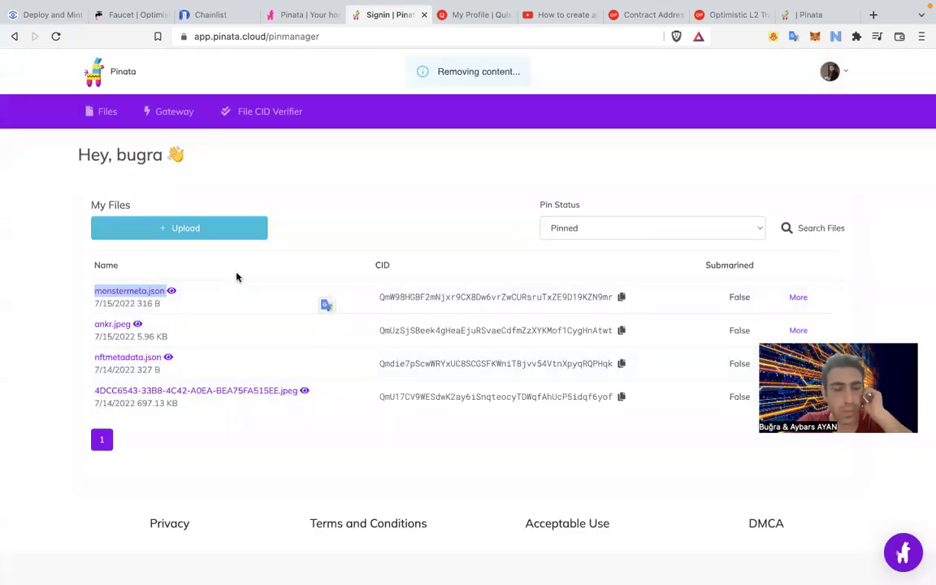
pyautogui.click(342, 252)
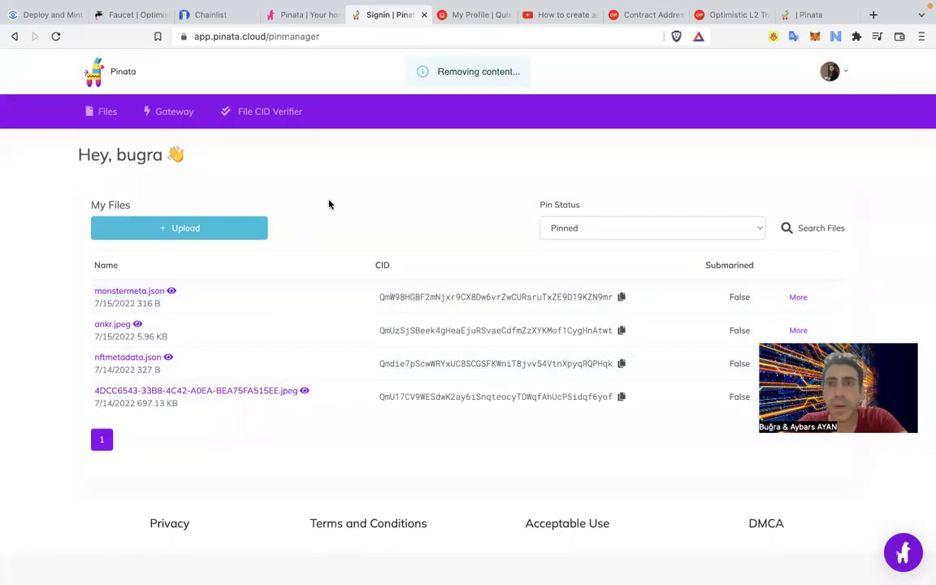
pyautogui.click(465, 25)
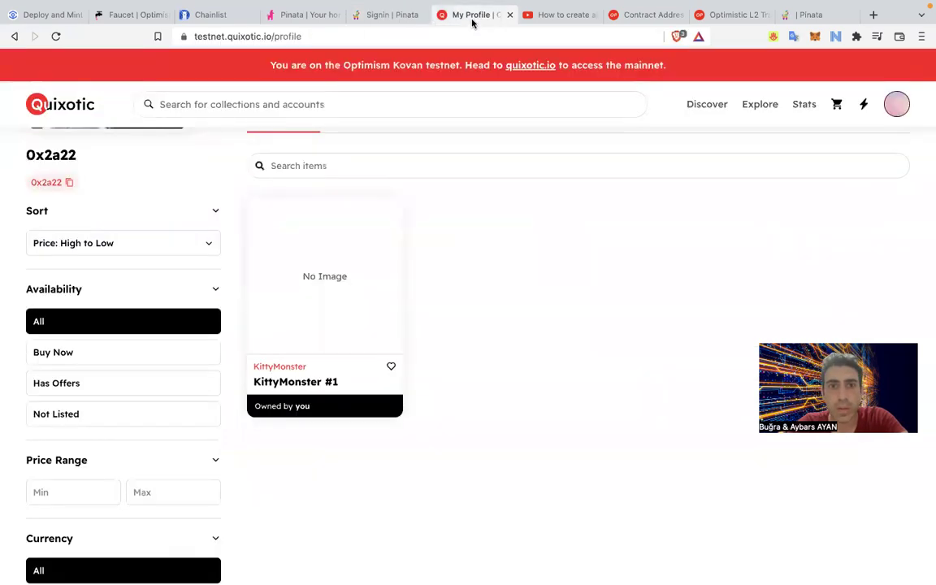
pyautogui.click(561, 16)
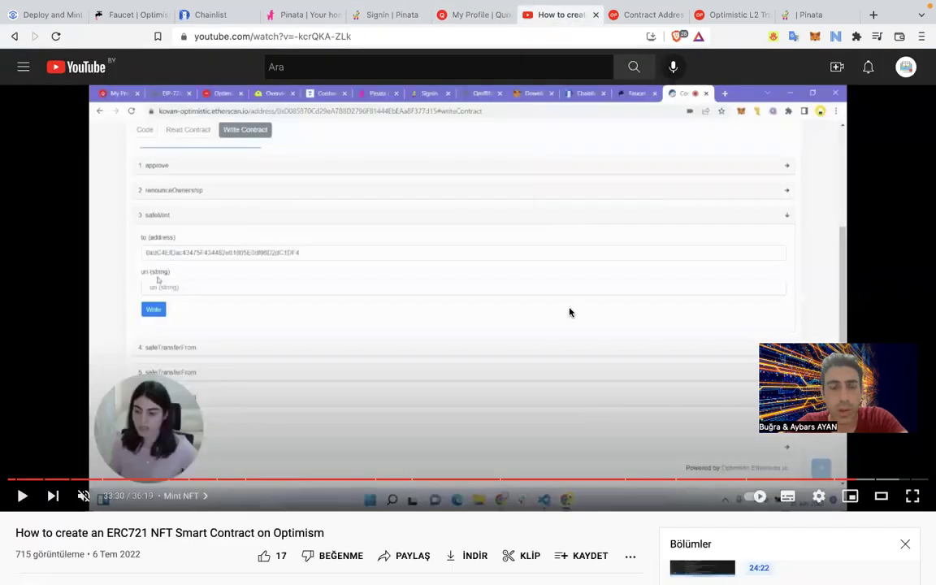
# Jump to the IPFS upload chapter and skip ahead to the metadata file scene, then pause.
pyautogui.click(768, 480)
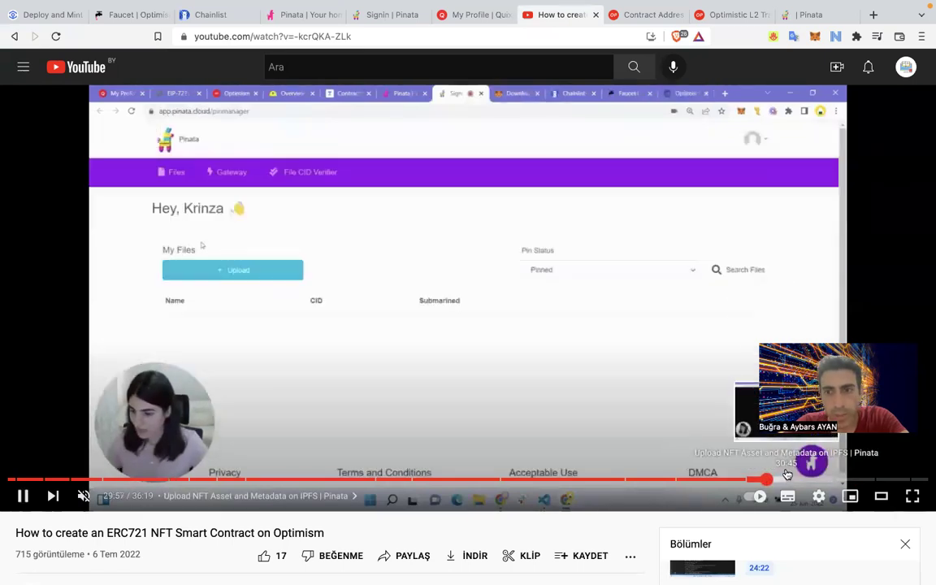
pyautogui.press('Right')
pyautogui.press('Right')
pyautogui.press('Right')
pyautogui.press('Right')
pyautogui.press('Right')
pyautogui.press('Right')
pyautogui.press('Right')
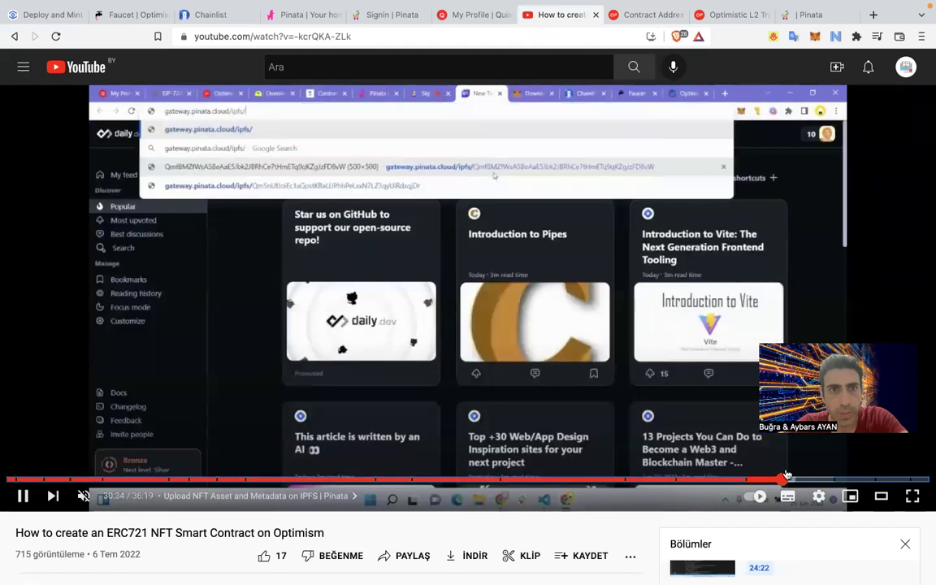
pyautogui.press('Right')
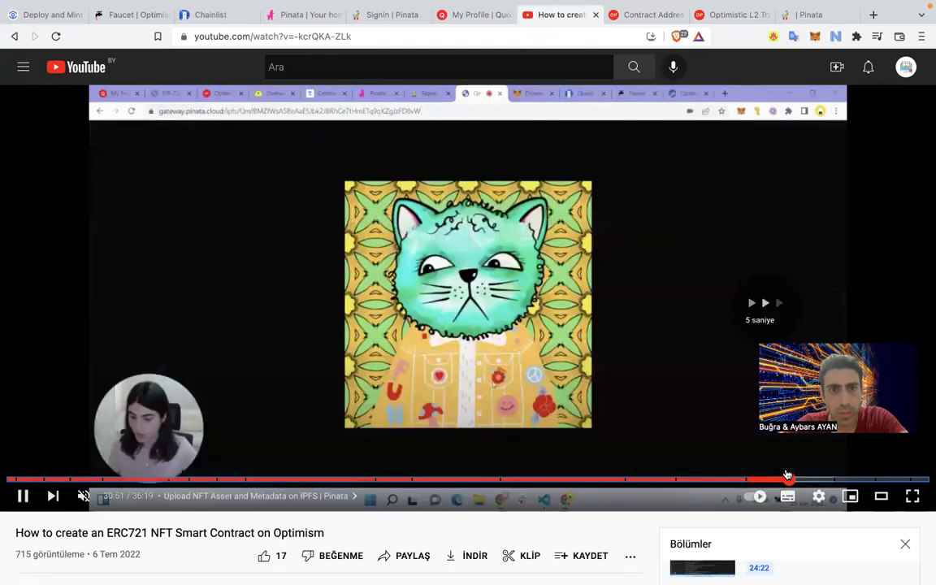
pyautogui.press('Right')
pyautogui.press('Right')
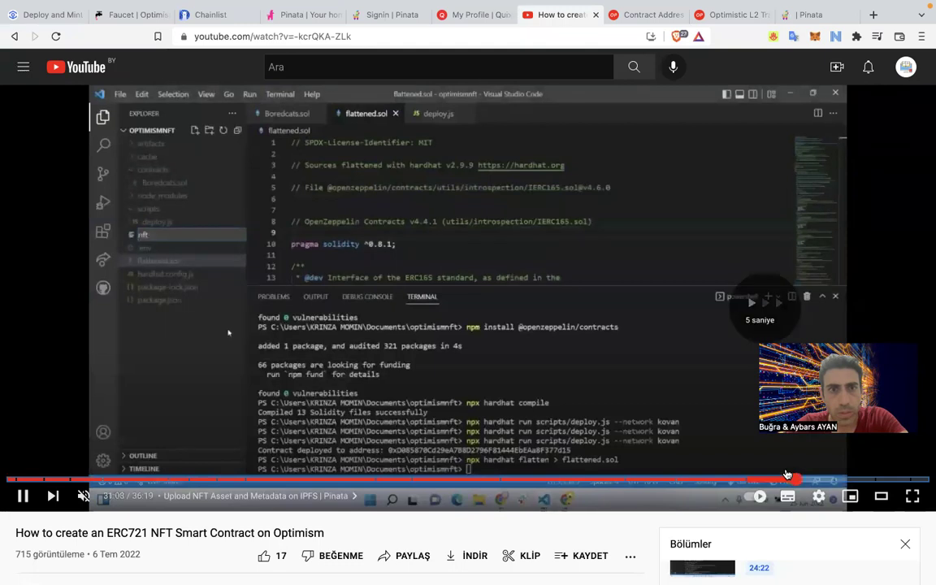
pyautogui.press('Right')
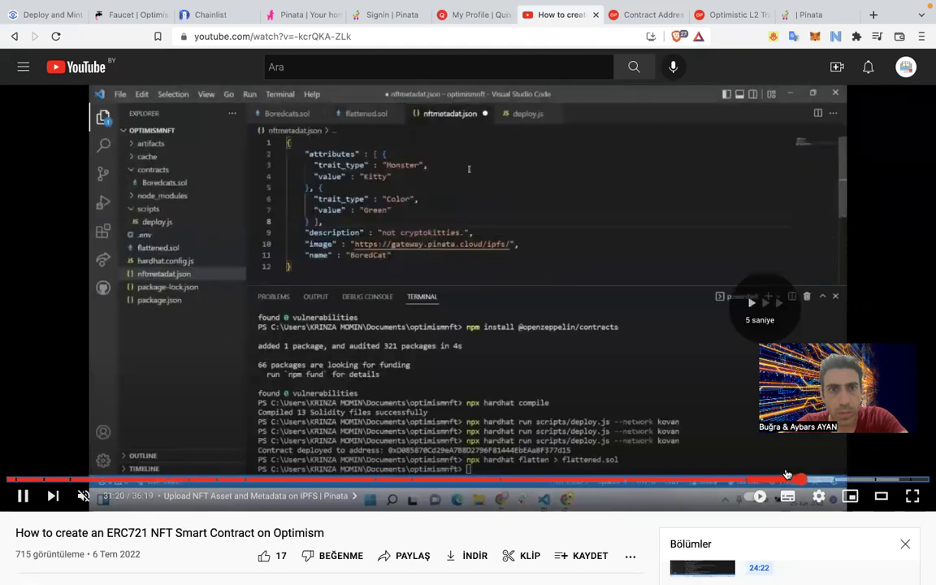
pyautogui.press('space')
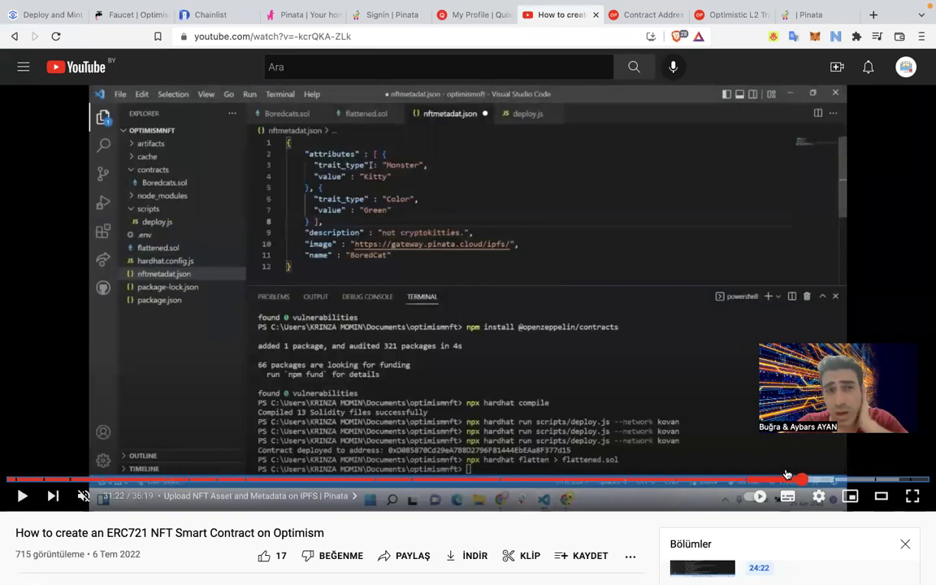
# Scrub back and forth to the tutorial's file dialog scene and resume playback.
pyautogui.press('Right')
pyautogui.press('Right')
pyautogui.press('Right')
pyautogui.press('Right')
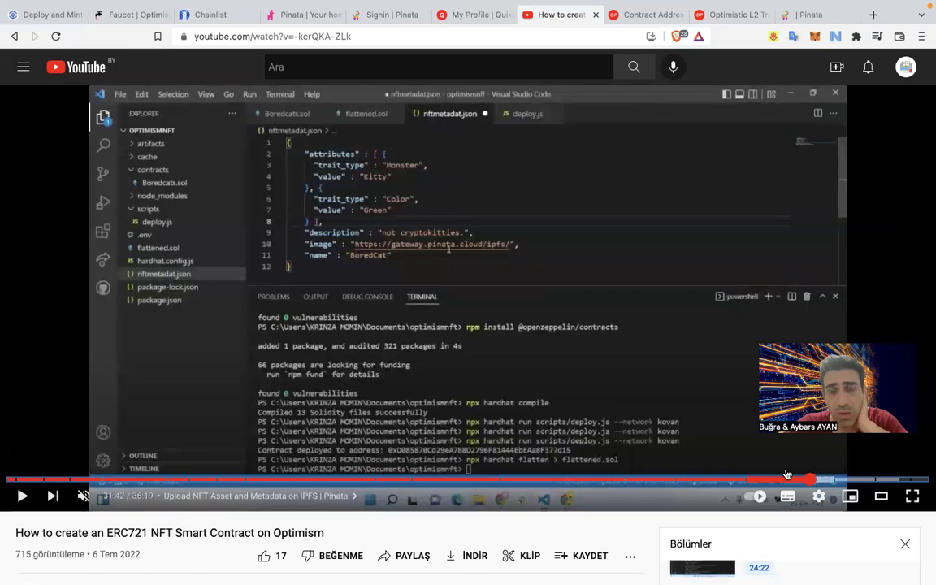
pyautogui.press('Right')
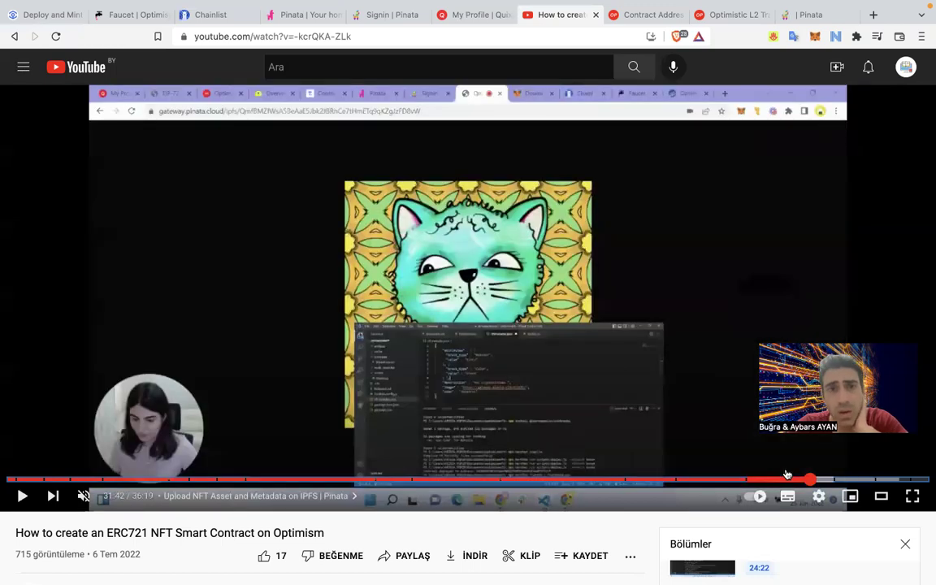
pyautogui.press('Left')
pyautogui.press('Right')
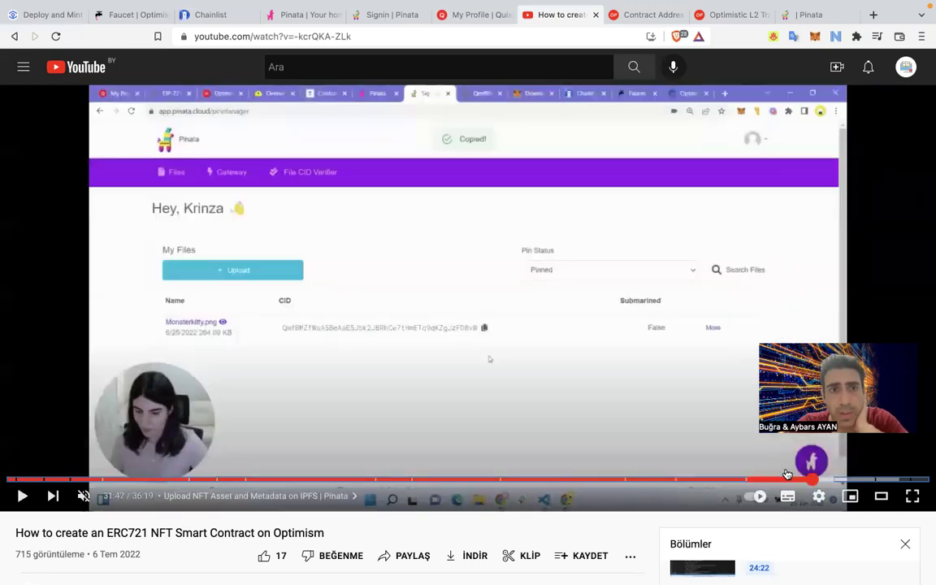
pyautogui.press('Right')
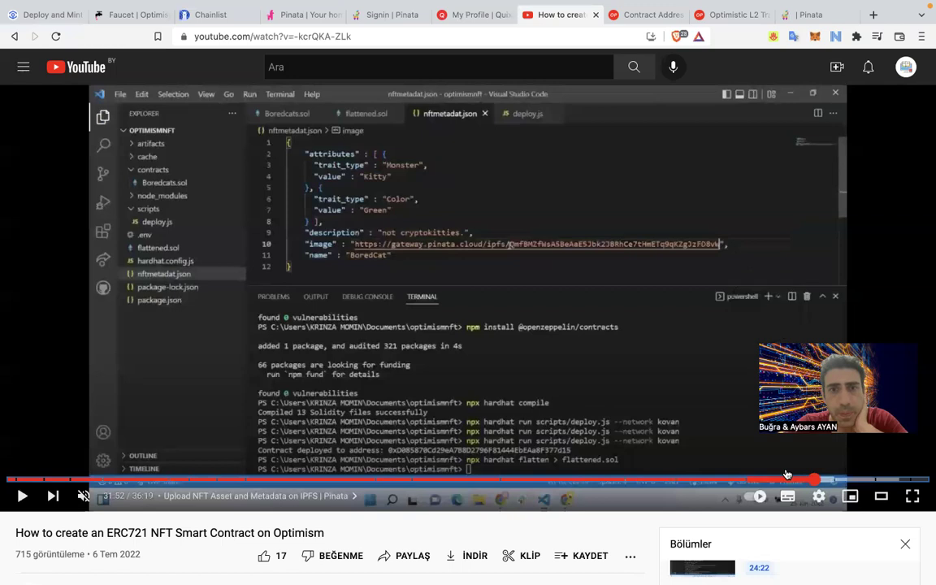
pyautogui.press('Right')
pyautogui.press('Right')
pyautogui.press('Right')
pyautogui.press('Right')
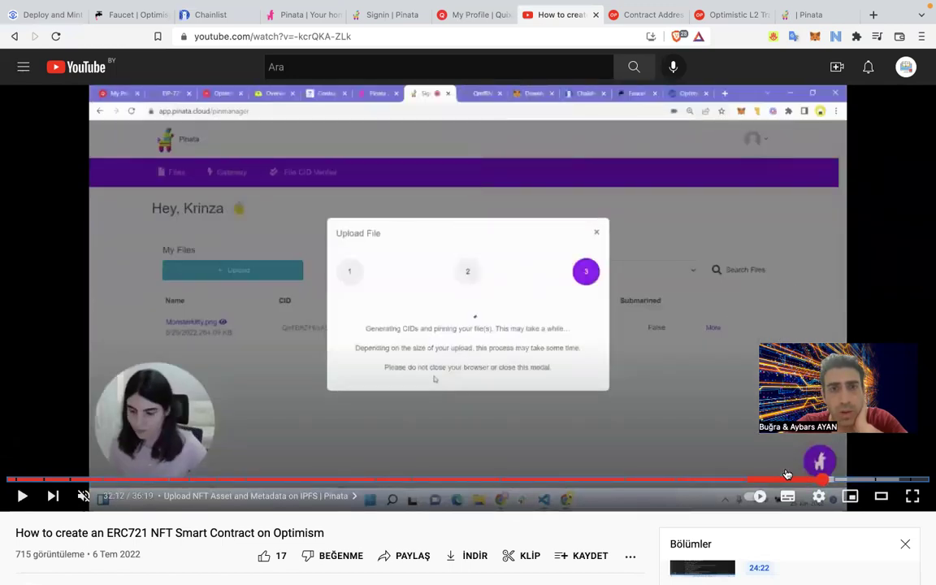
pyautogui.press('Left')
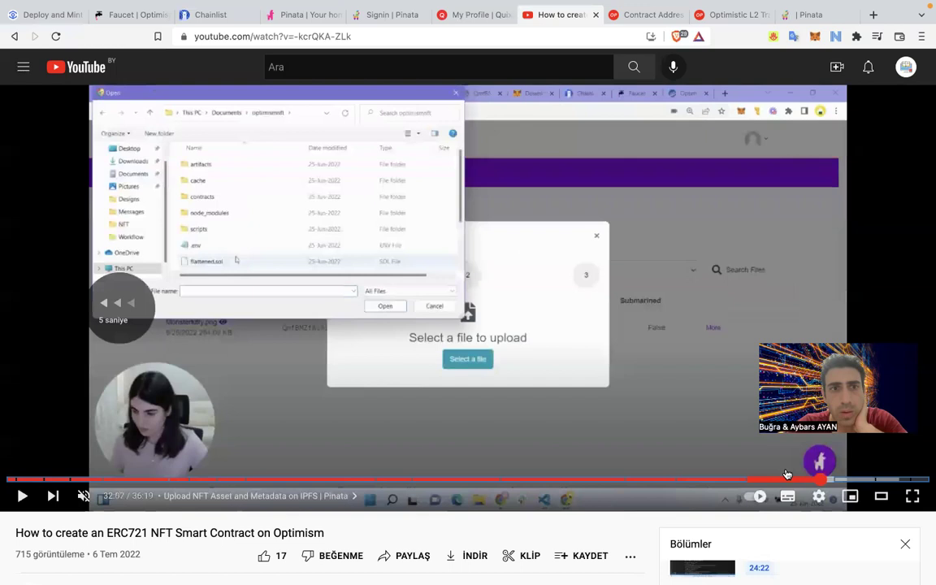
pyautogui.press('space')
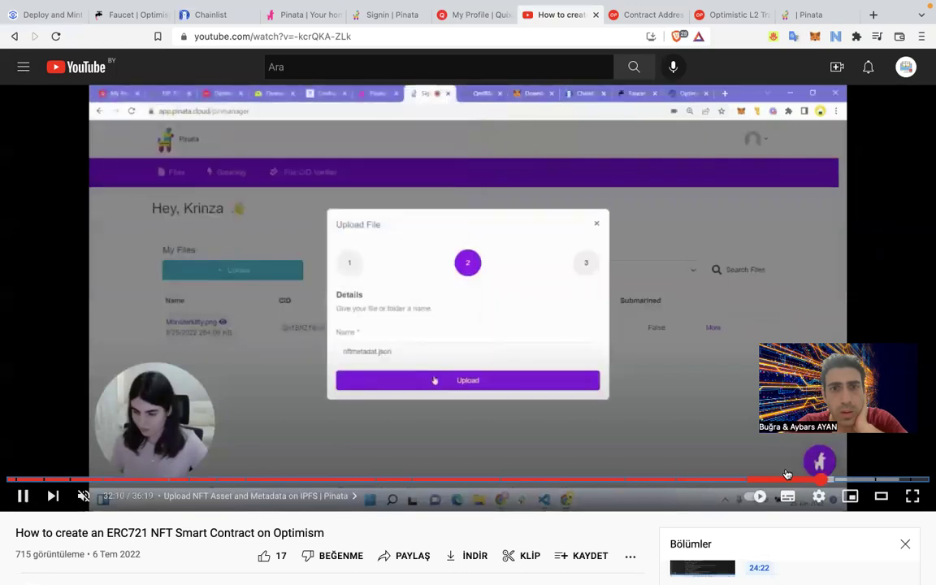
# Skip ahead to the minting step and pause on the cat NFT image at 33:50.
pyautogui.press('Right')
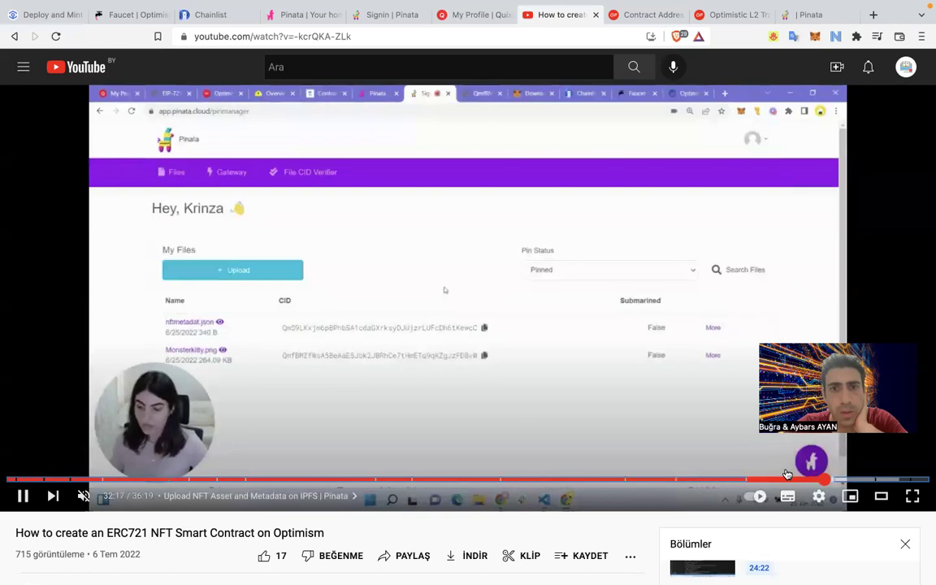
pyautogui.press('Right')
pyautogui.press('Right')
pyautogui.press('Right')
pyautogui.press('Right')
pyautogui.press('Right')
pyautogui.press('Right')
pyautogui.press('Right')
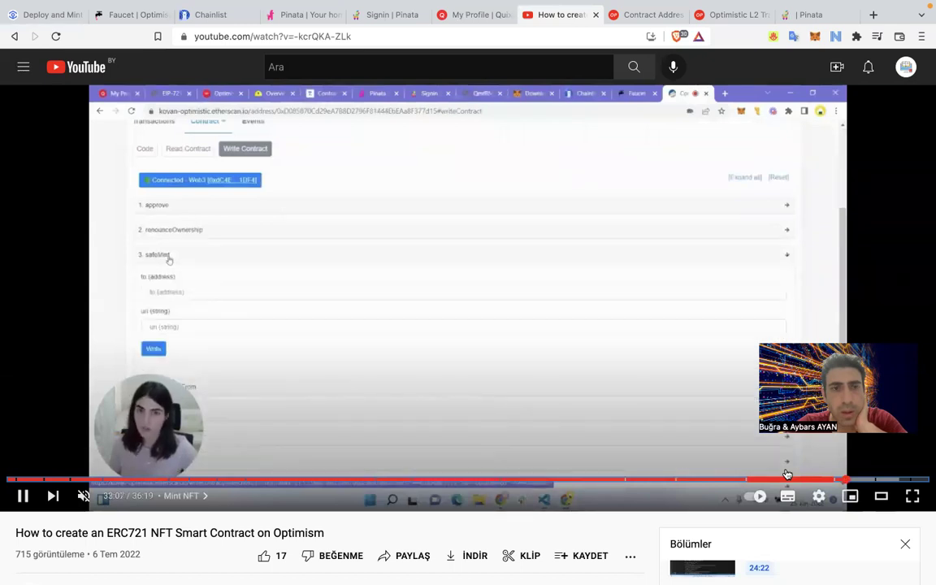
pyautogui.press('Right')
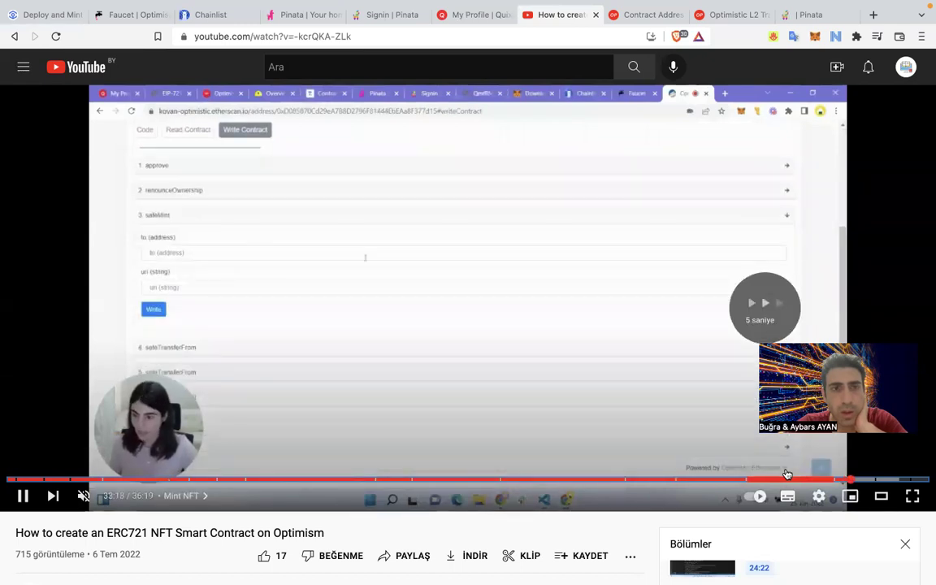
pyautogui.press('Right')
pyautogui.press('Right')
pyautogui.press('Right')
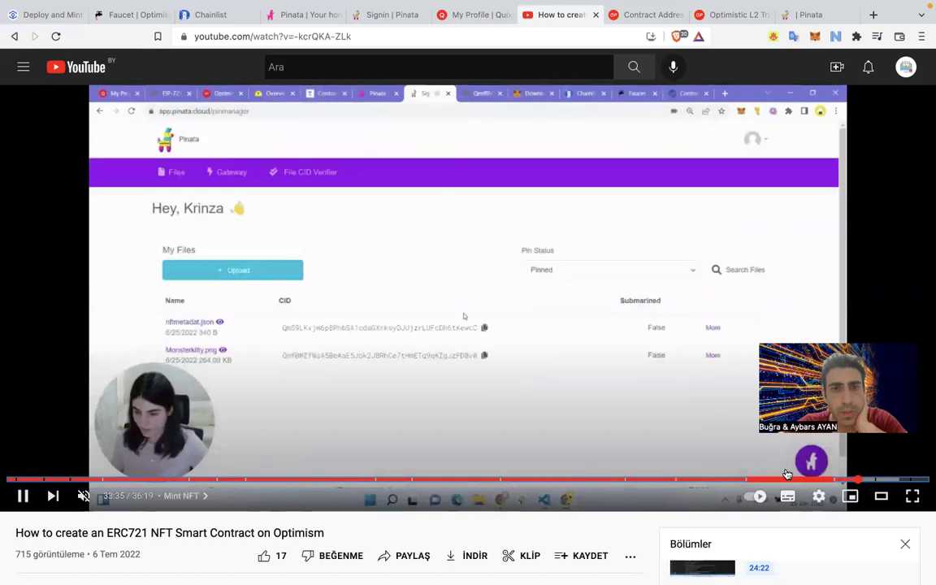
pyautogui.press('Right')
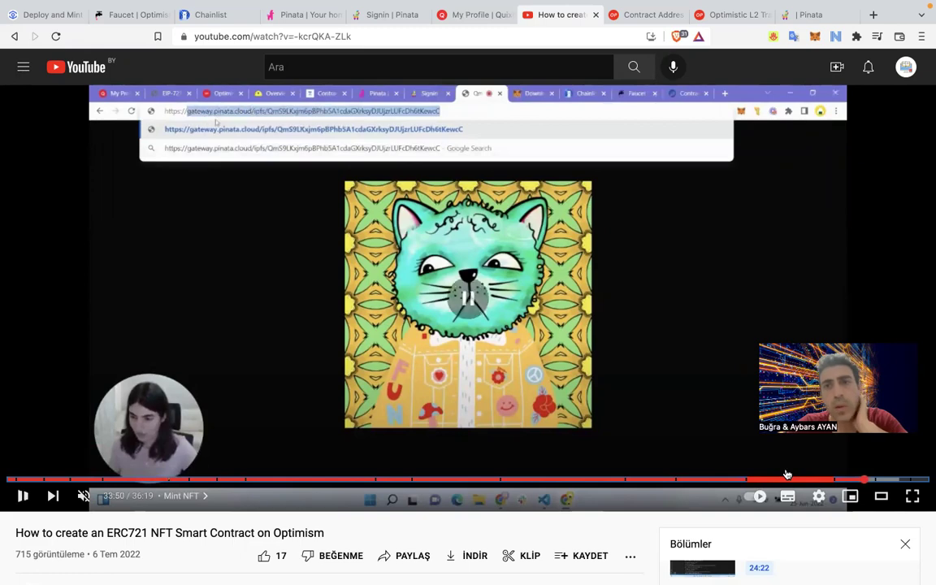
pyautogui.click(618, 393)
# Glance at monstermeta.json in VS Code, then view KittyMonster #1 on Quixotic, still showing No Image.
pyautogui.hotkey('ctrl', 'Right')
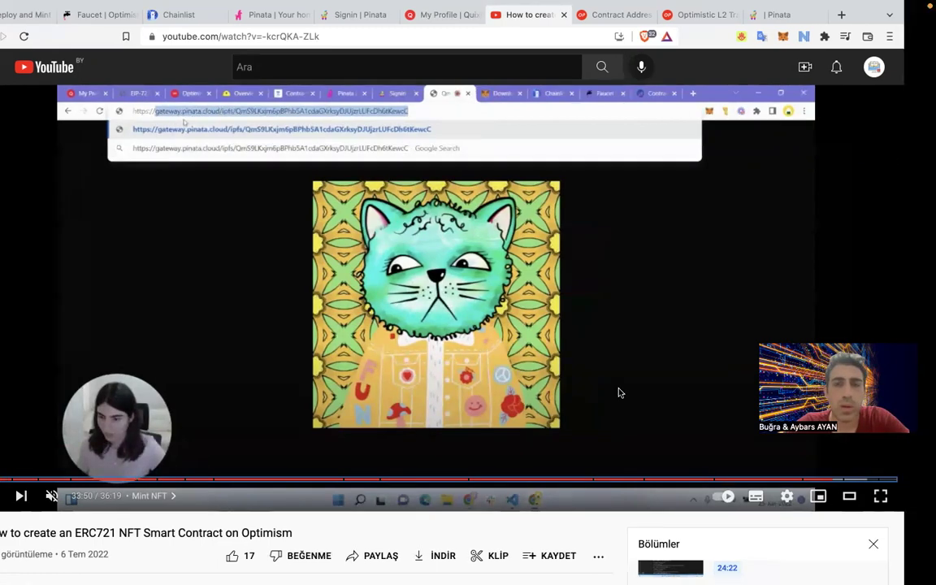
pyautogui.hotkey('ctrl', 'Left')
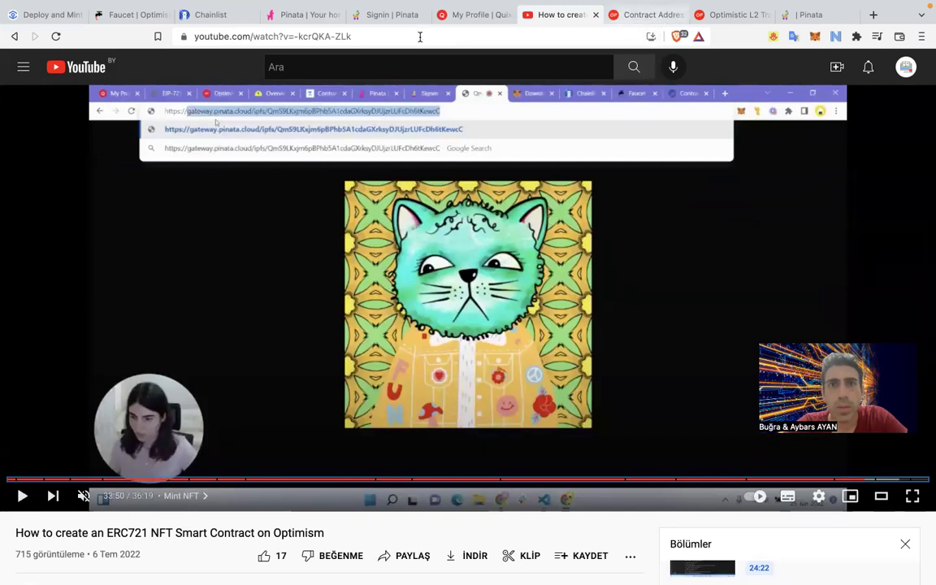
pyautogui.click(451, 21)
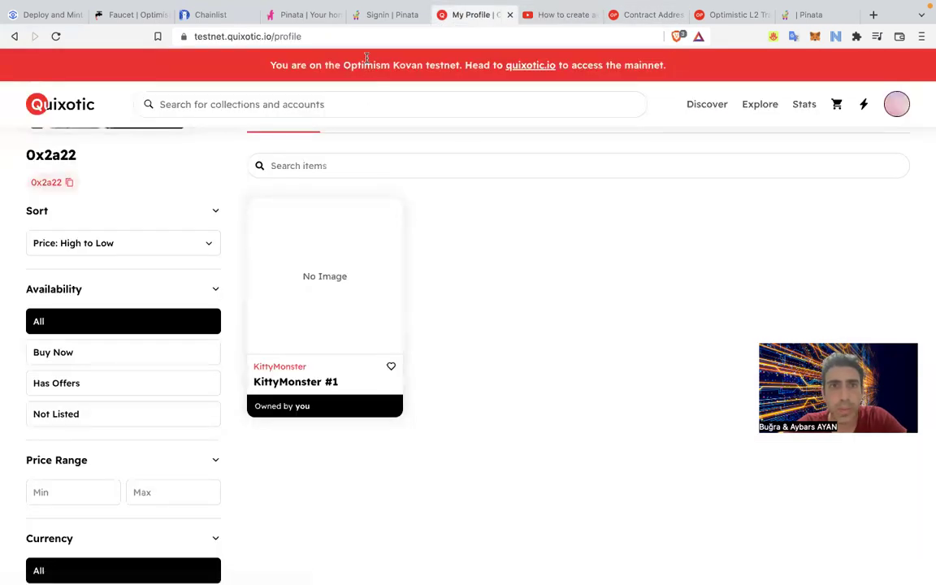
# Log in to Pinata and dismiss the new pin upload dialog.
pyautogui.click(303, 15)
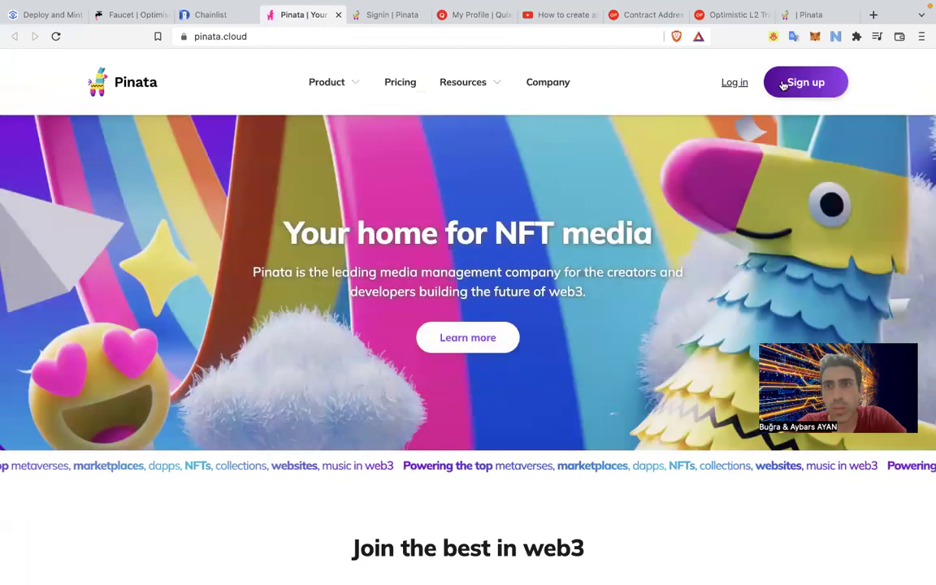
pyautogui.click(725, 85)
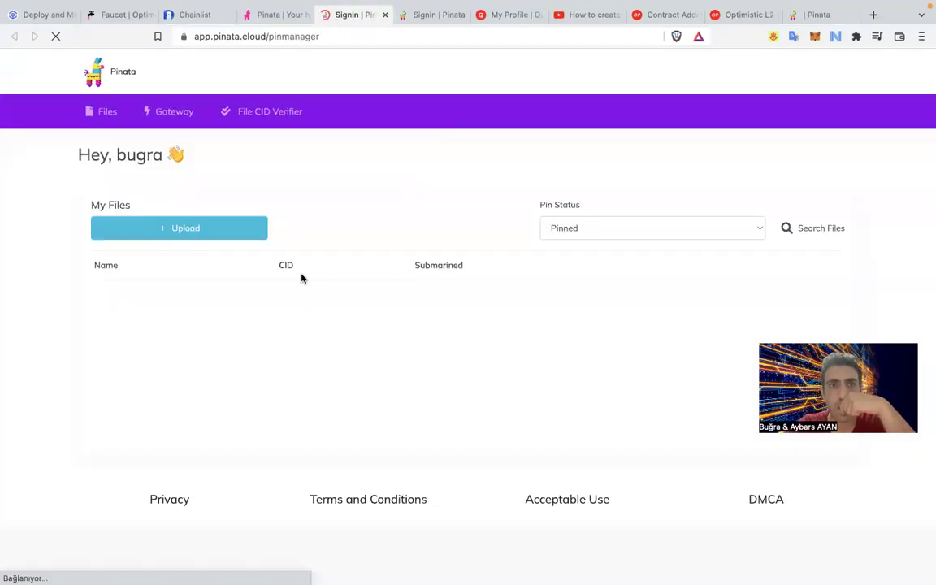
pyautogui.click(232, 236)
pyautogui.click(152, 303)
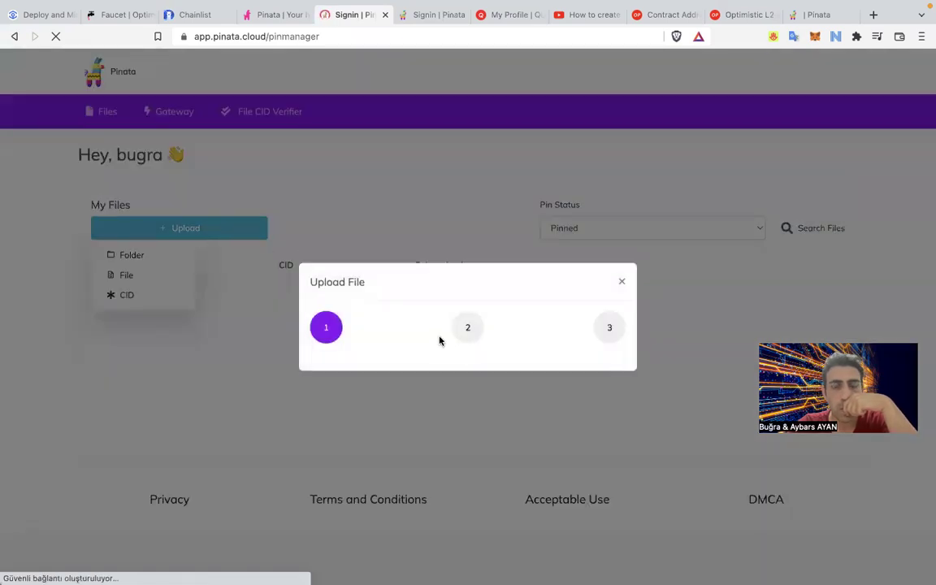
pyautogui.click(622, 283)
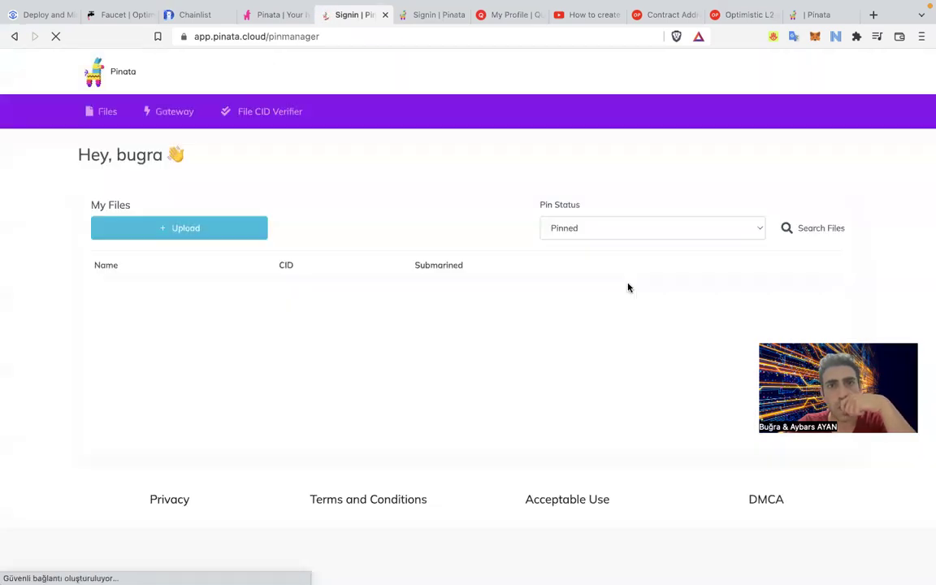
# Close the duplicate Pinata sign-in tab and switch to the Etherscan mintNFT contract page.
pyautogui.click(463, 15)
pyautogui.click(440, 17)
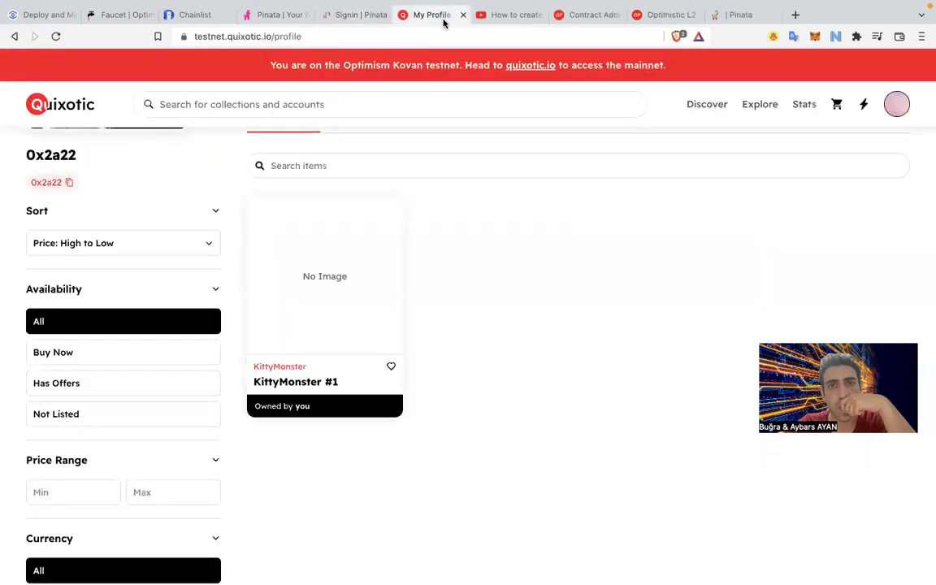
pyautogui.click(489, 18)
pyautogui.click(596, 15)
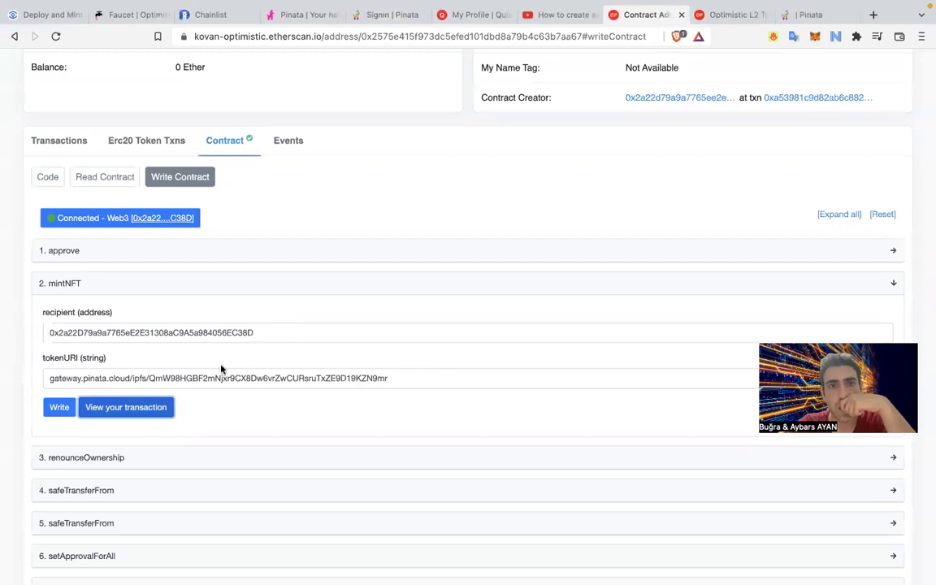
# Switch to the Pinata file manager and cancel an Upload > File attempt.
pyautogui.click(447, 22)
pyautogui.click(393, 15)
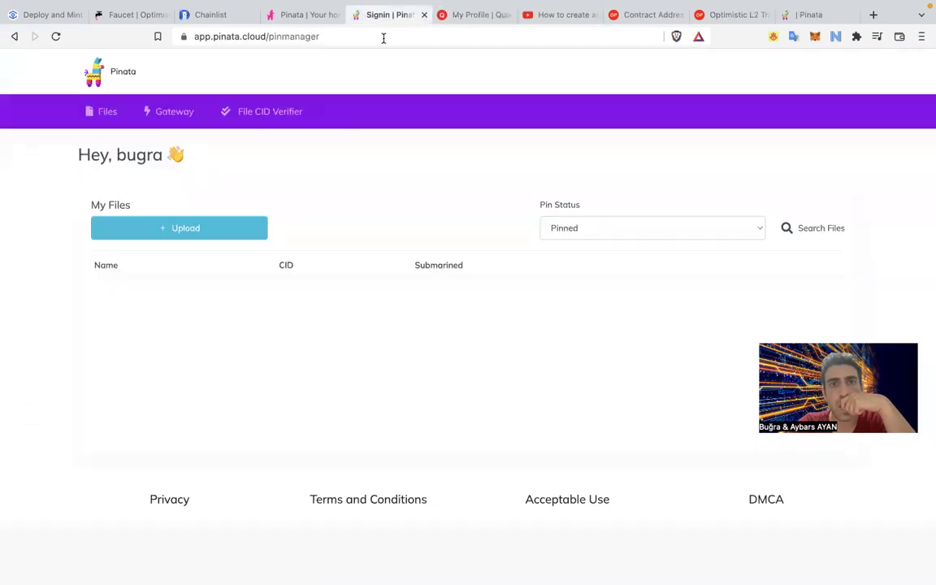
pyautogui.click(226, 235)
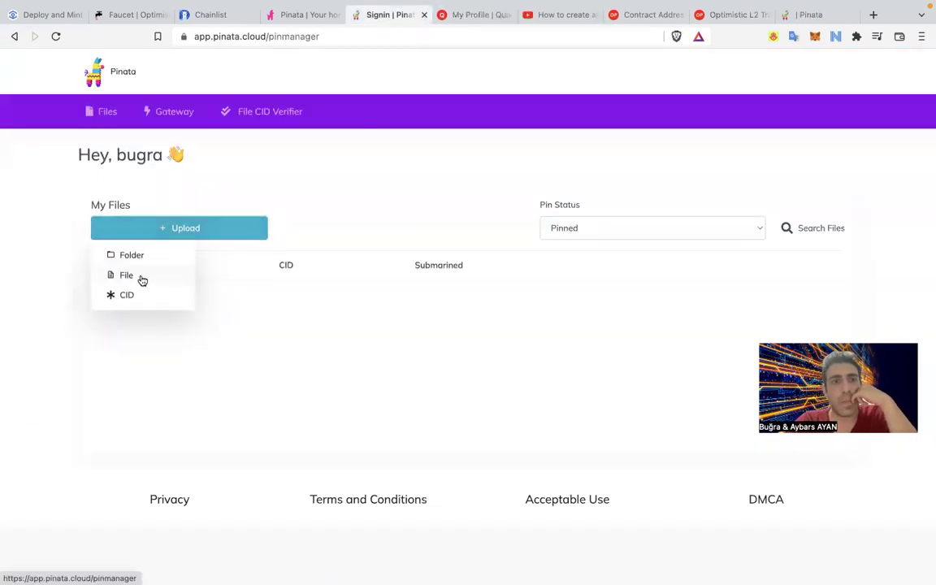
pyautogui.click(130, 276)
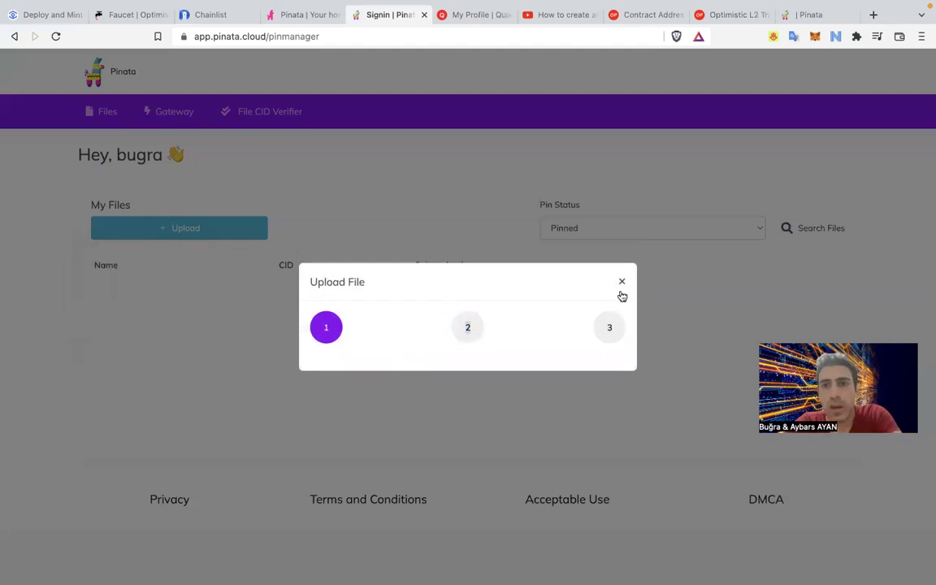
pyautogui.click(622, 282)
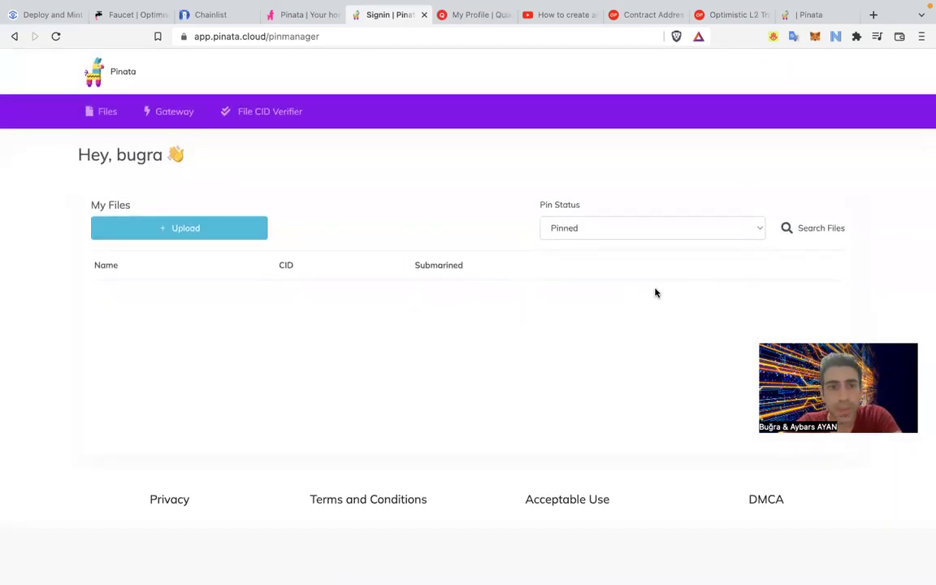
# Reload the Pinata dashboard and cancel another single-file upload.
pyautogui.click(91, 70)
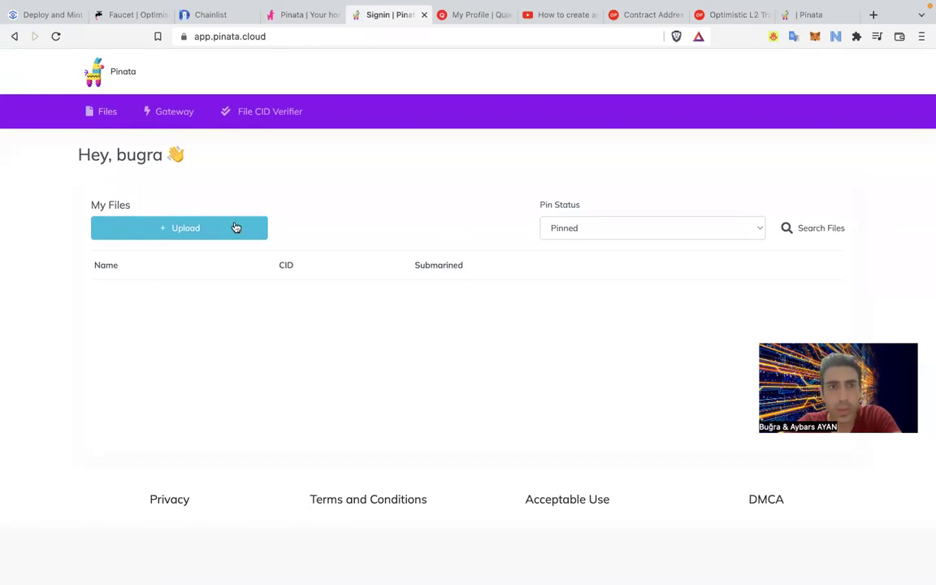
pyautogui.click(52, 38)
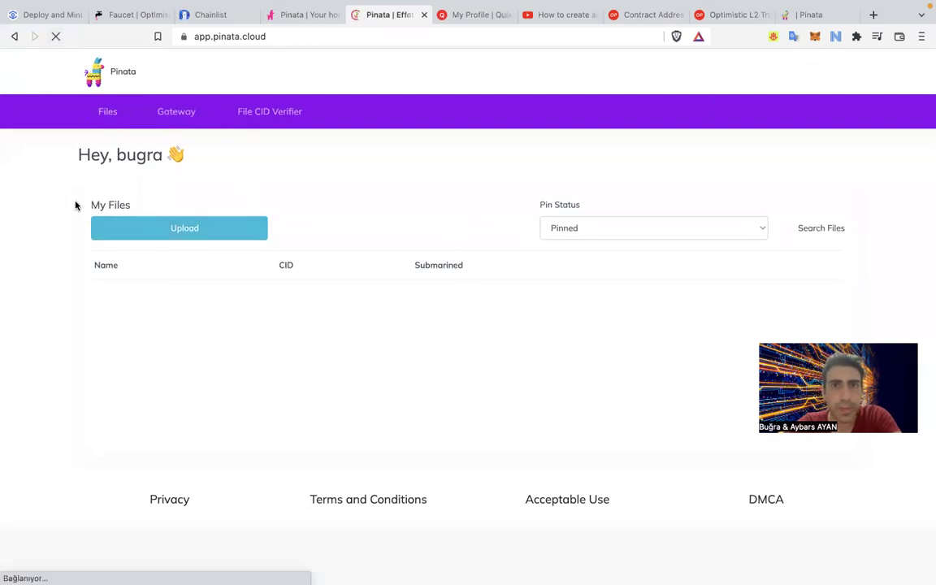
pyautogui.click(216, 236)
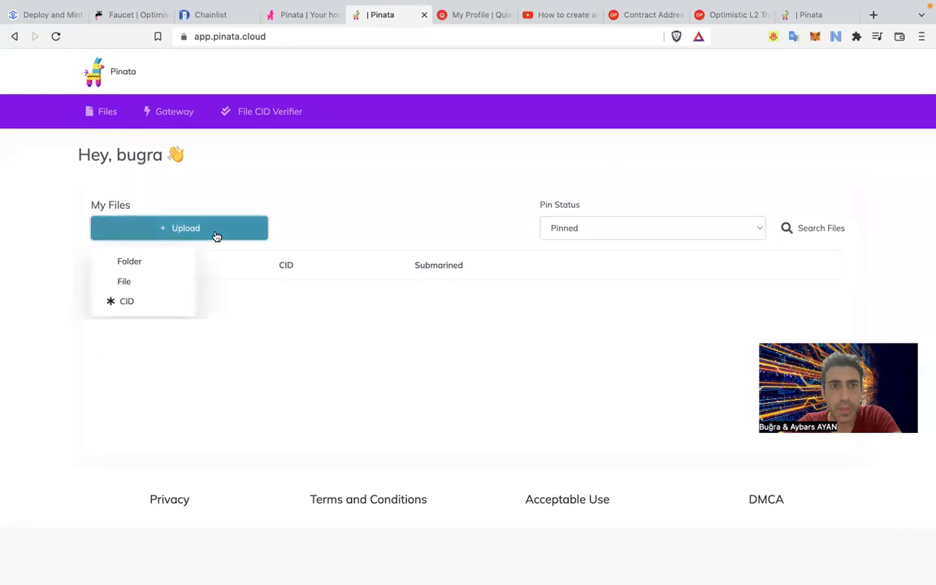
pyautogui.click(151, 278)
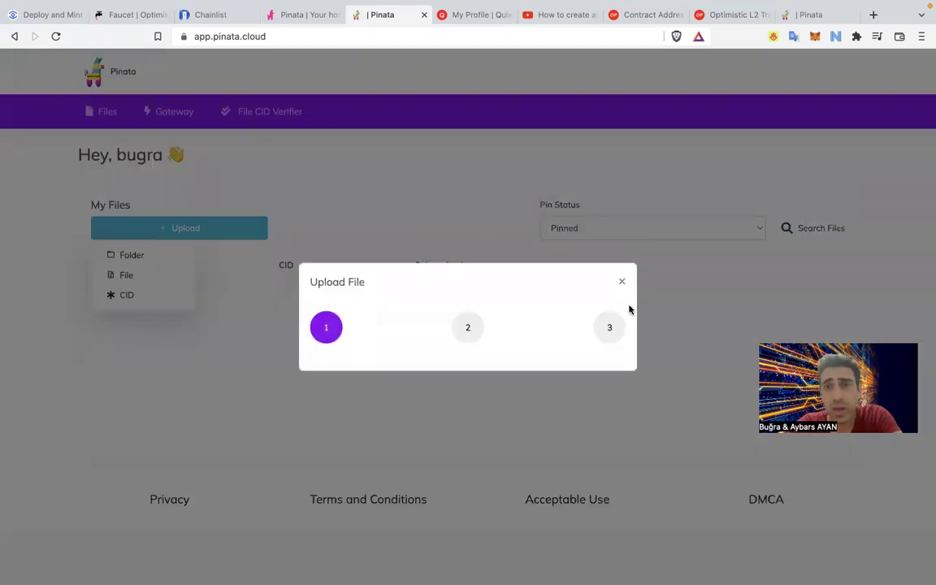
pyautogui.click(622, 283)
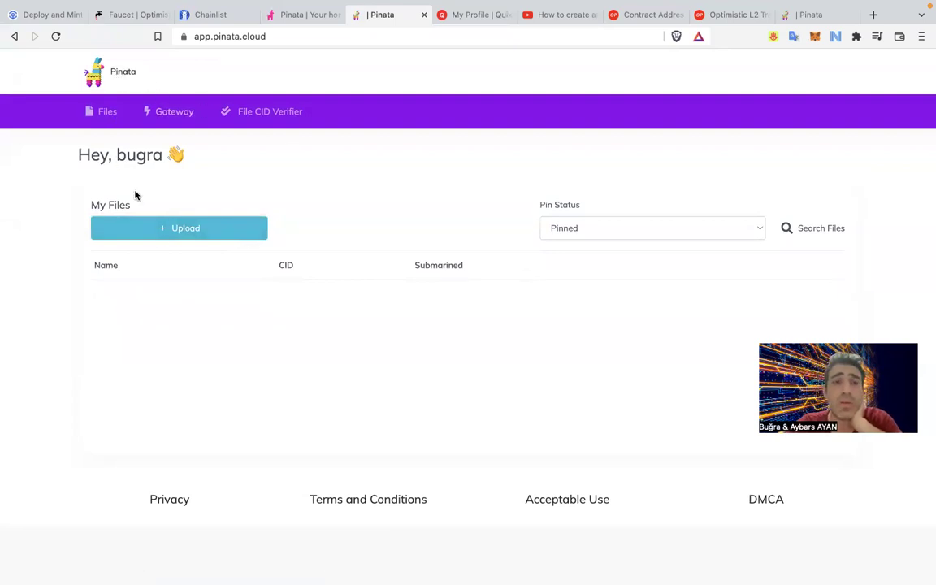
# From the Files page, cancel one more upload and switch to the tab listing four pinned files.
pyautogui.click(107, 111)
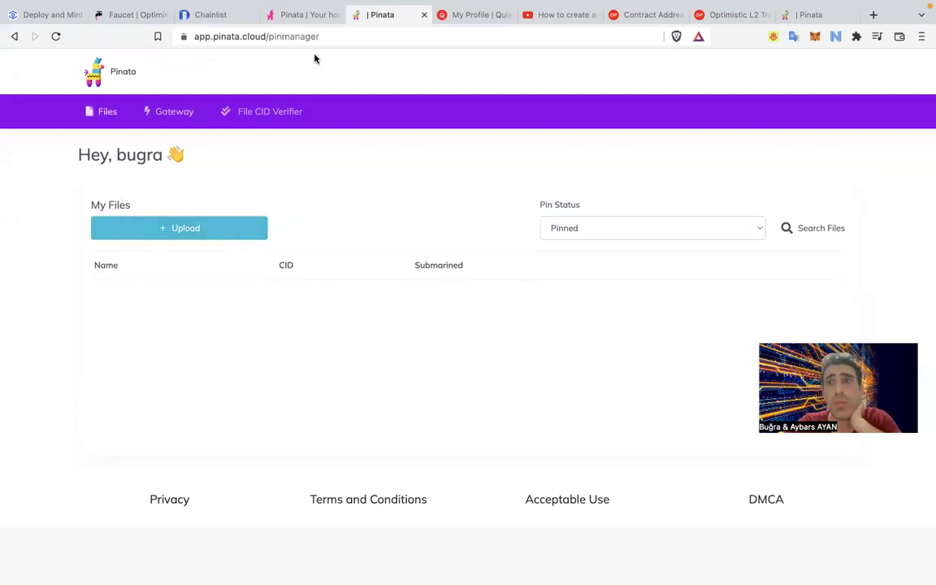
pyautogui.click(184, 228)
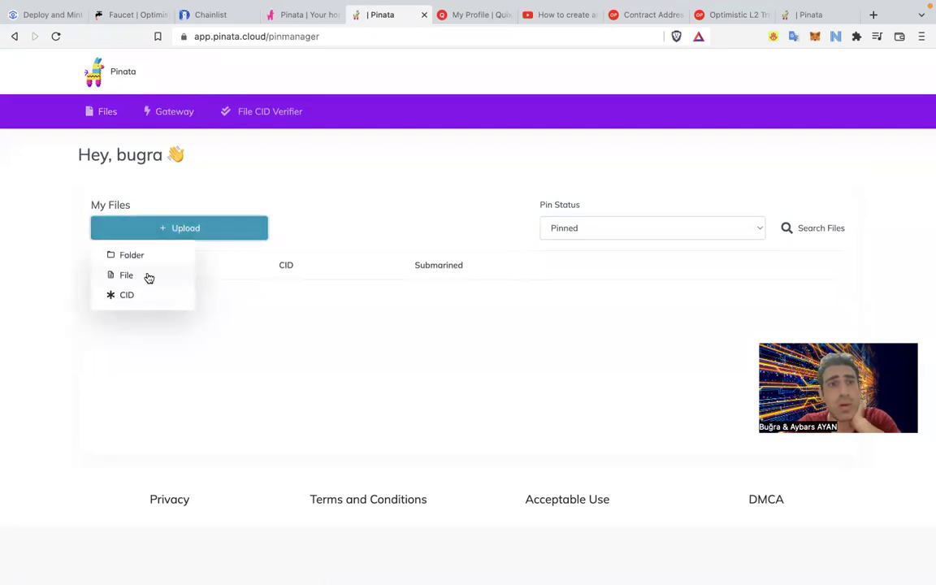
pyautogui.click(145, 275)
pyautogui.click(620, 279)
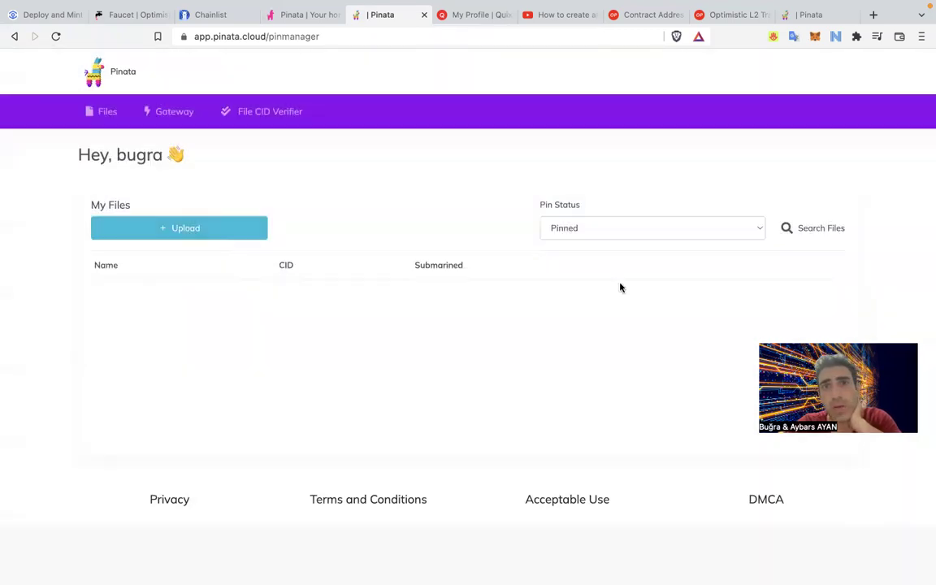
pyautogui.click(847, 10)
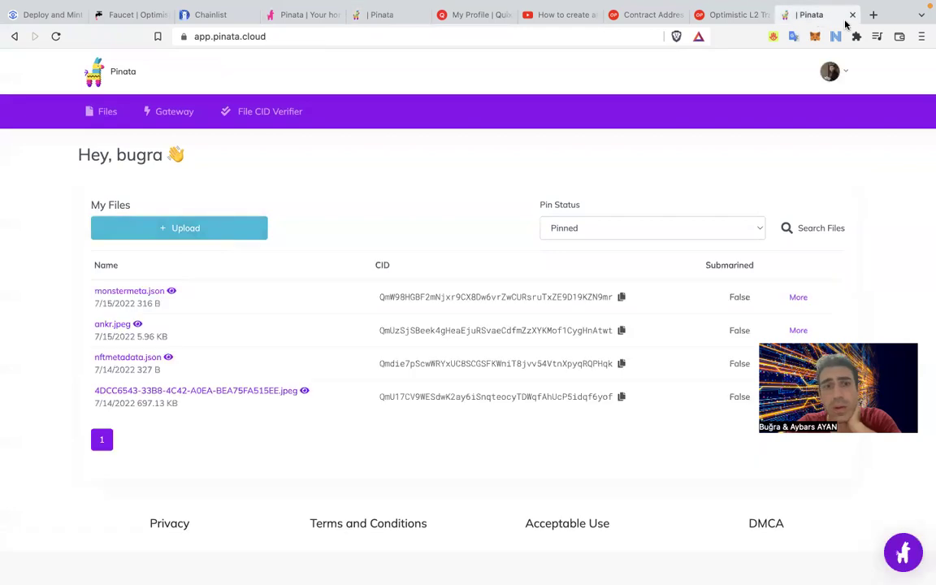
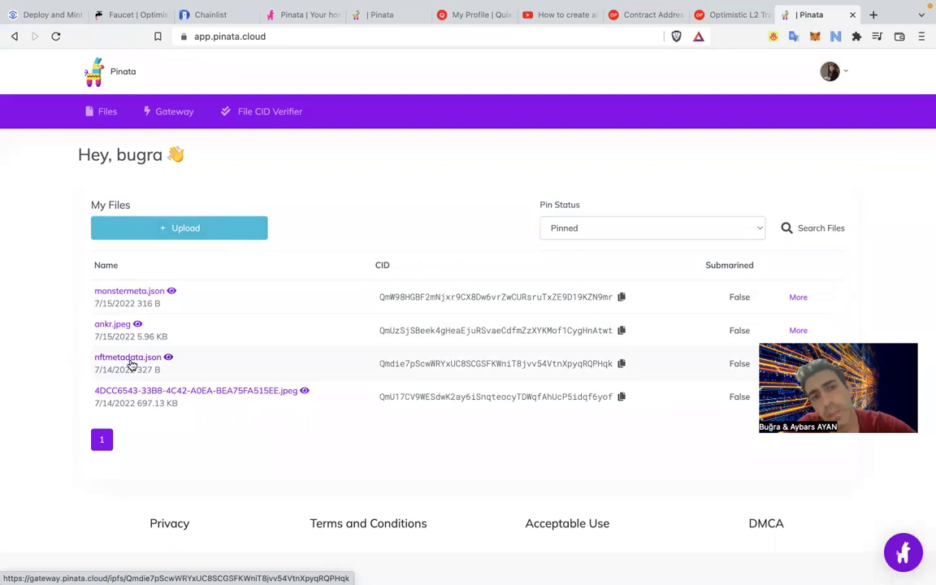
# Copy the Pinata gateway link address of nftmetadata.json.
pyautogui.rightClick(131, 364)
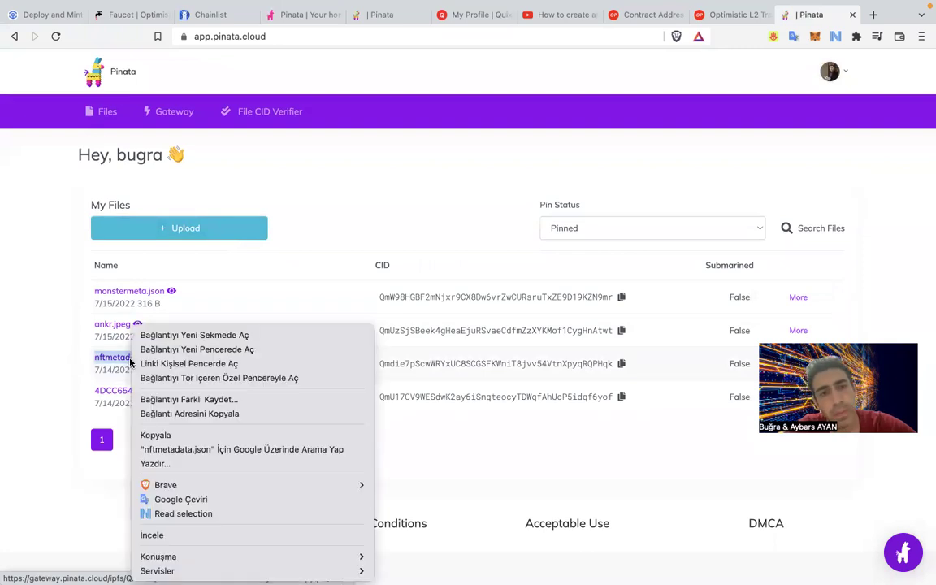
pyautogui.click(240, 414)
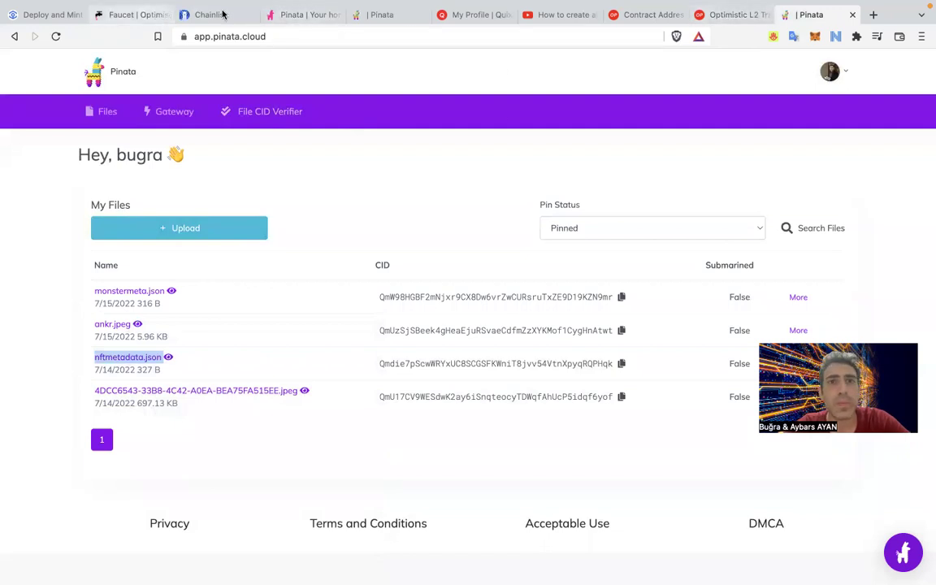
pyautogui.click(451, 19)
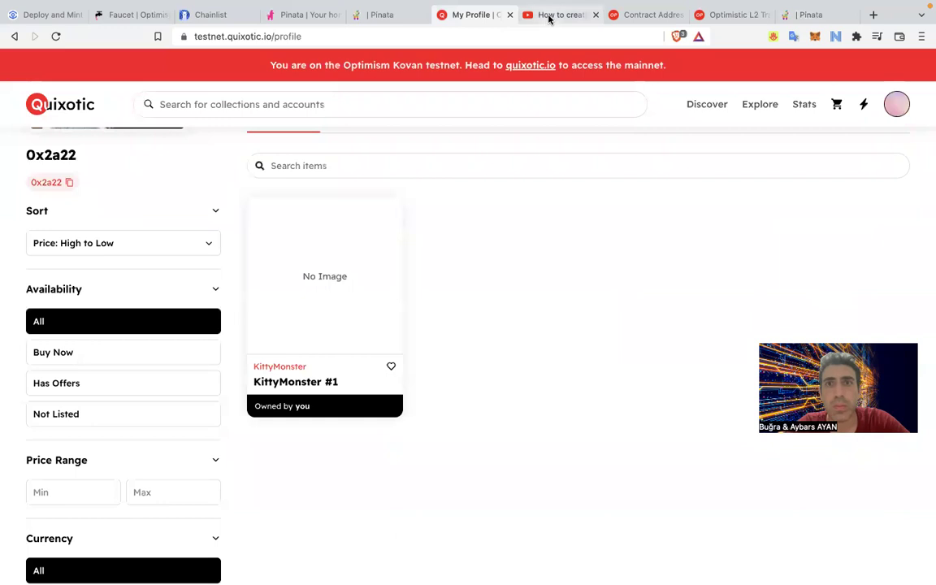
# Close the Chainlist and Faucet tabs and return to the Pinata file list.
pyautogui.click(362, 23)
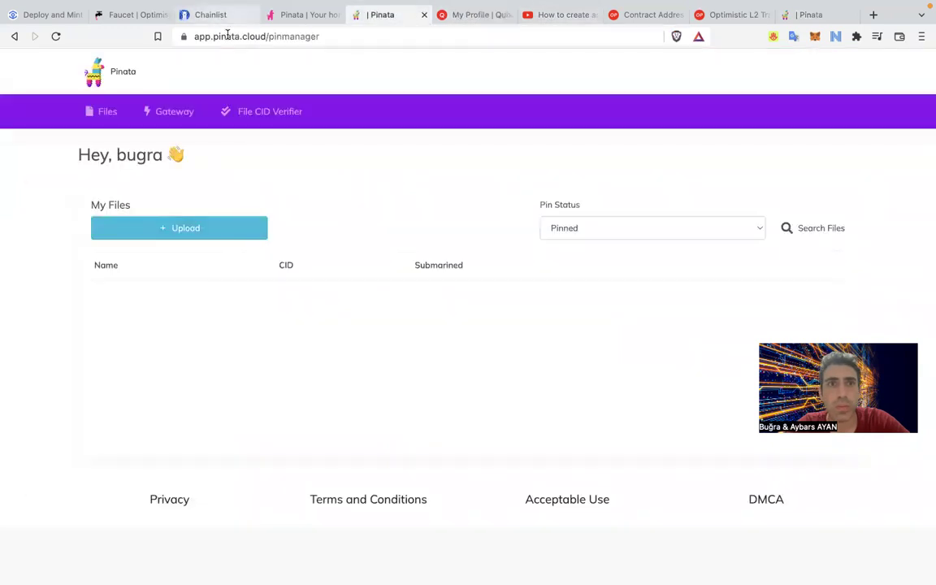
pyautogui.click(250, 15)
pyautogui.click(166, 15)
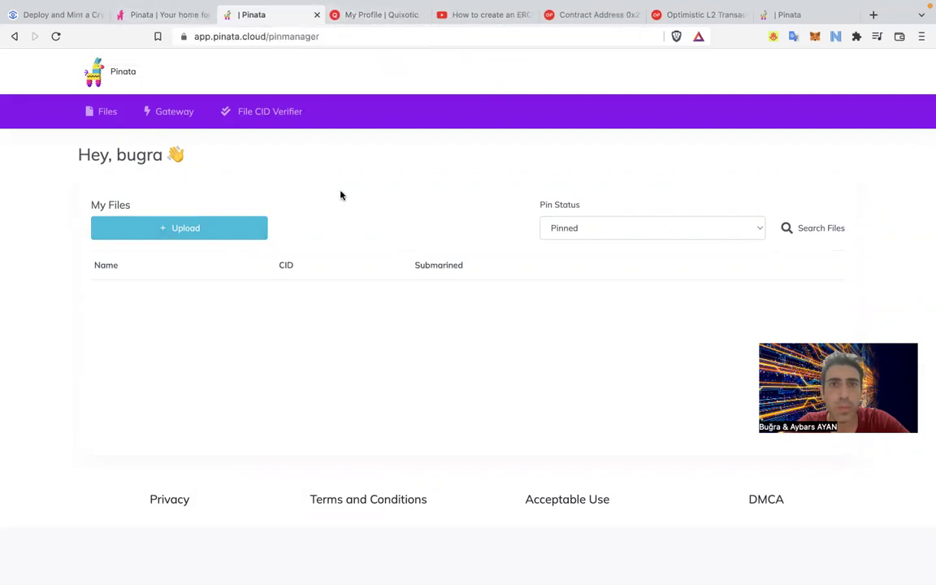
pyautogui.click(829, 17)
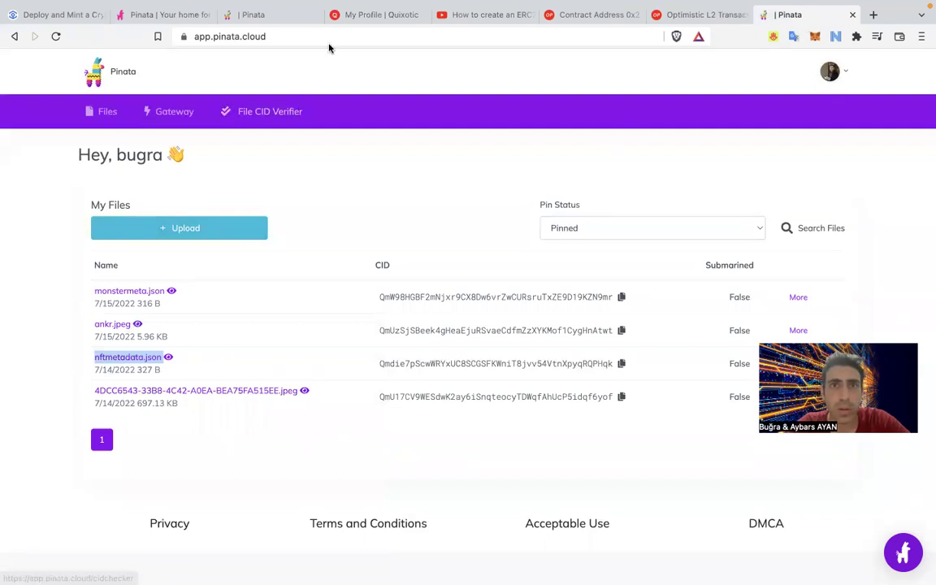
pyautogui.click(592, 15)
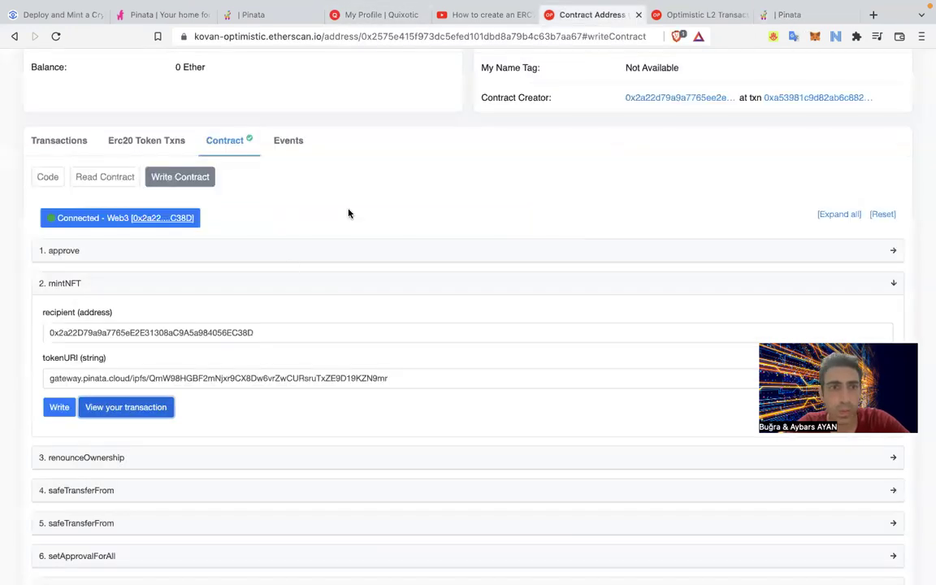
pyautogui.tripleClick(185, 377)
pyautogui.write('https://gateway.pinata.cloud/ipfs/Qmdie7pScwWRYxUC8SCGSFKWniT8jvv54VtnXpyqRQPHqk')
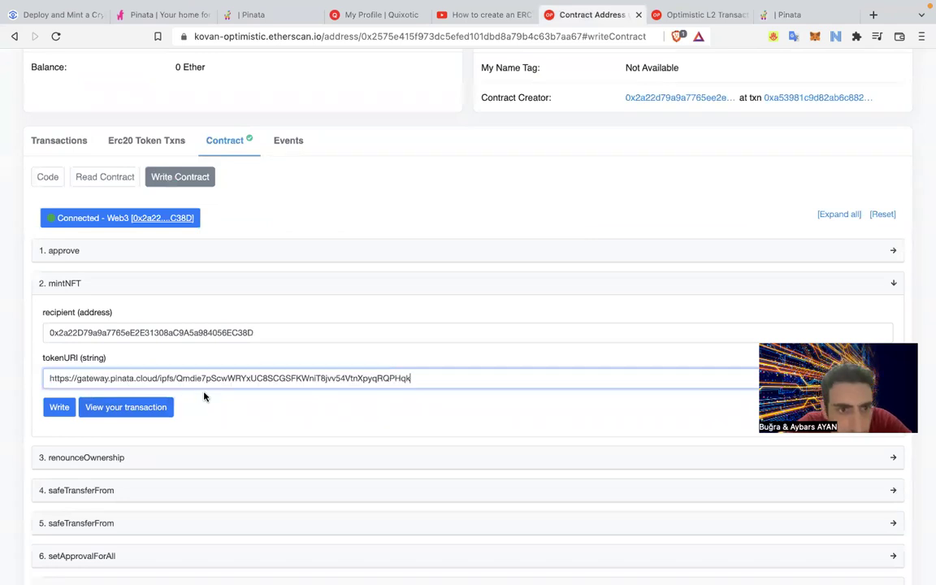
pyautogui.press('super+z')
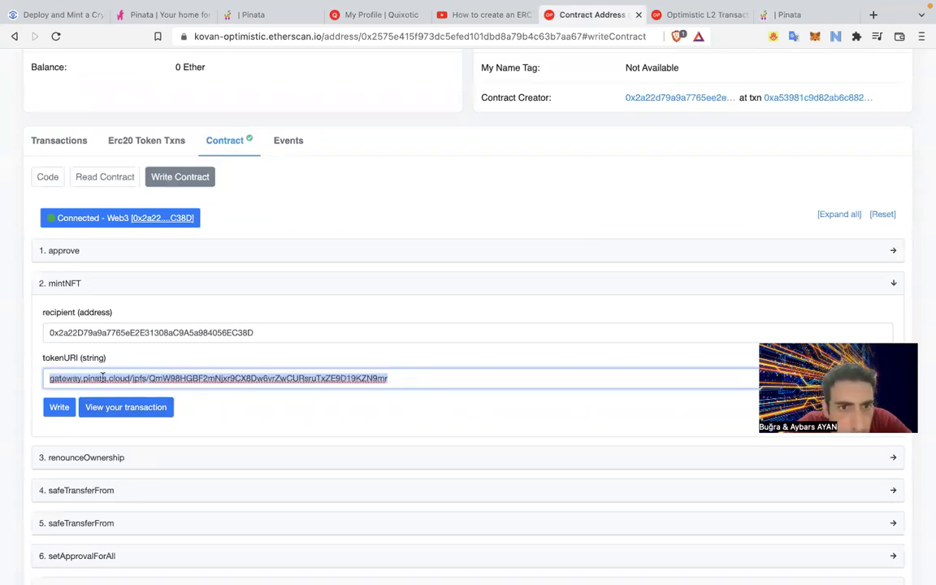
pyautogui.write('https://gateway.pinata.cloud/ipfs/Qmdie7pScwWRYxUC8SCGSFKWniT8jvv54VtnXpyqRQPHqk')
pyautogui.press('super+a')
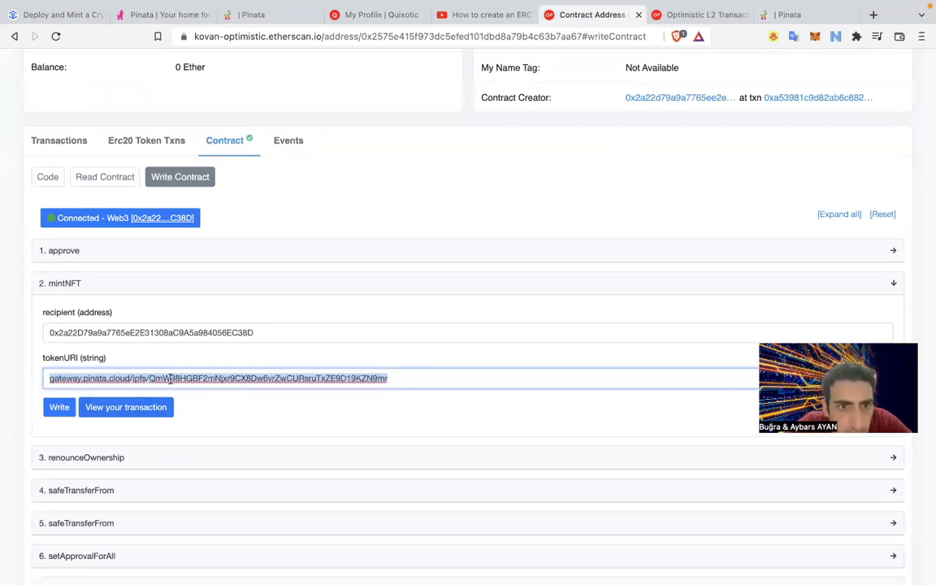
pyautogui.press('Right')
pyautogui.moveTo(79, 379); pyautogui.dragTo(49, 379)
pyautogui.press('BackSpace')
# Write the mintNFT call, confirm it in MetaMask, and view the transaction.
pyautogui.click(47, 414)
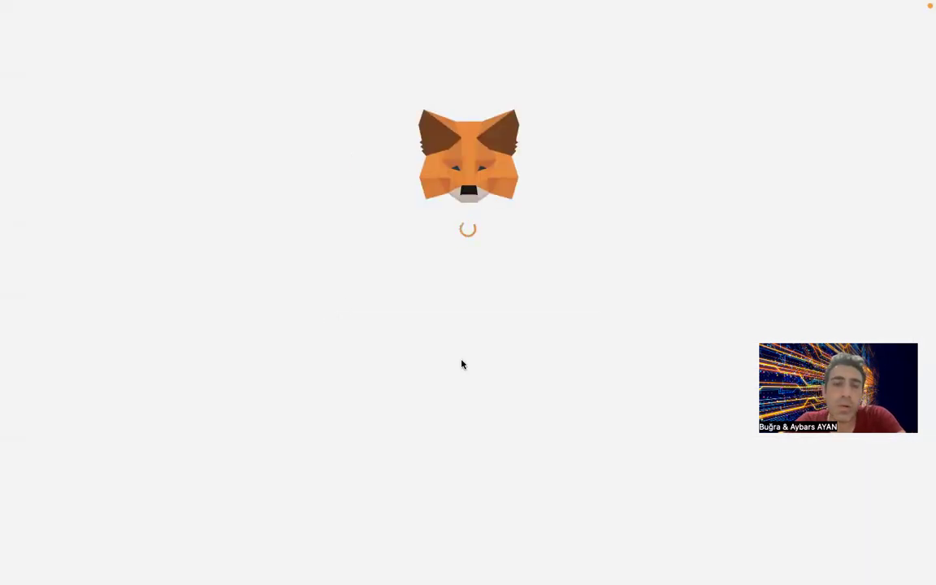
pyautogui.click(534, 463)
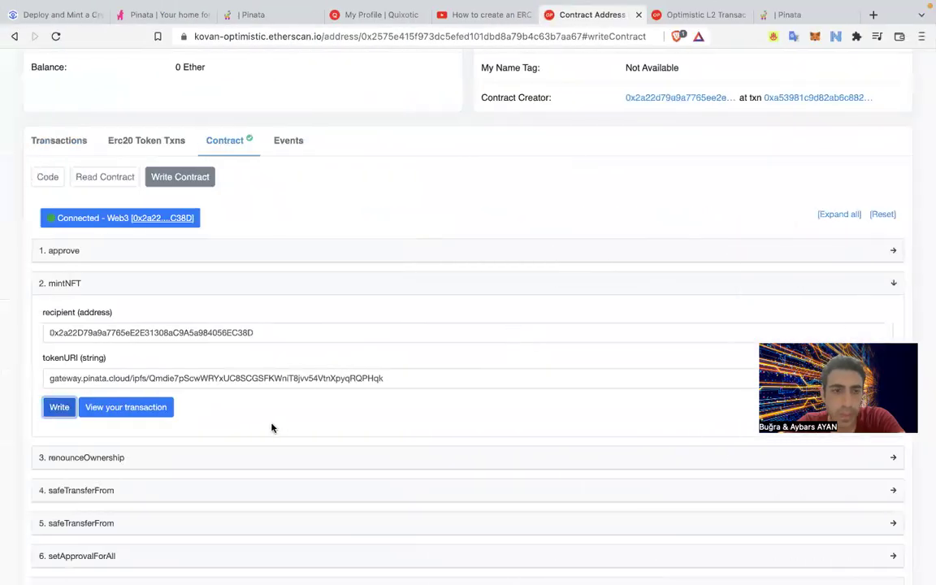
pyautogui.click(163, 409)
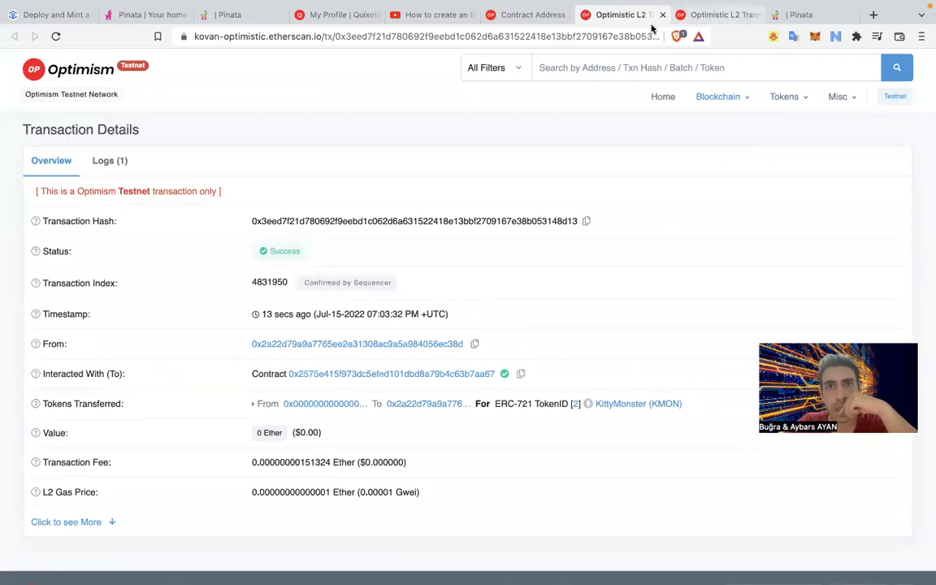
# Reload the Quixotic profile and close the first mint's transaction tab.
pyautogui.click(334, 18)
pyautogui.click(56, 35)
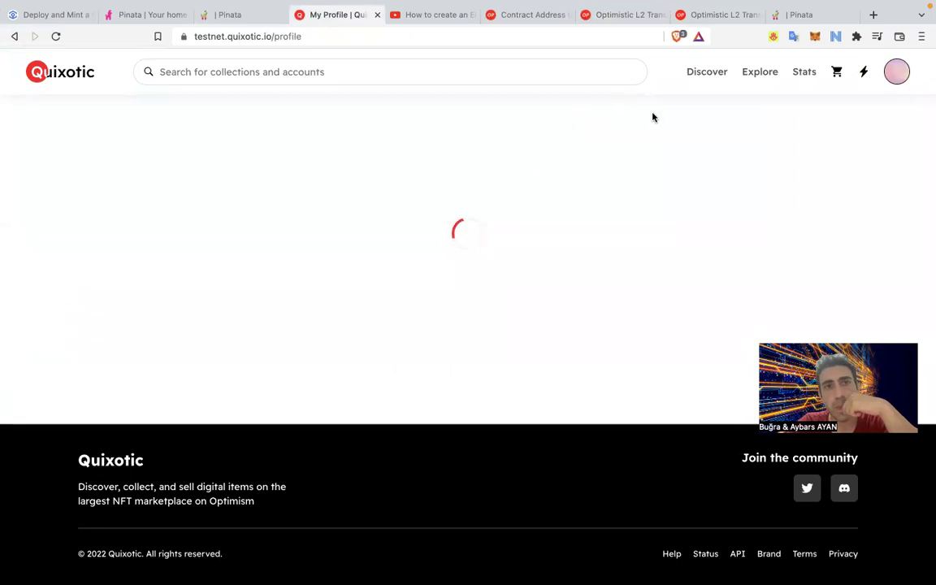
pyautogui.click(720, 20)
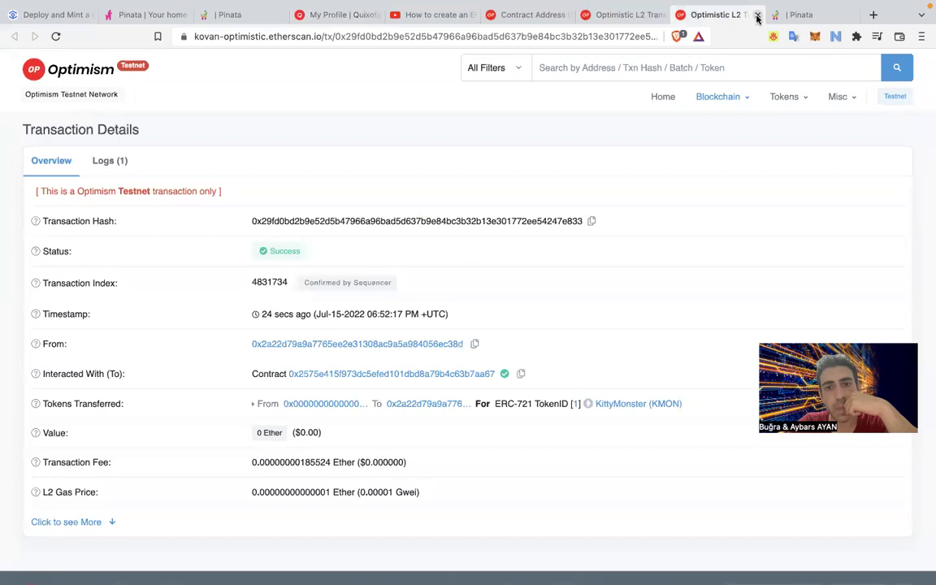
pyautogui.click(757, 16)
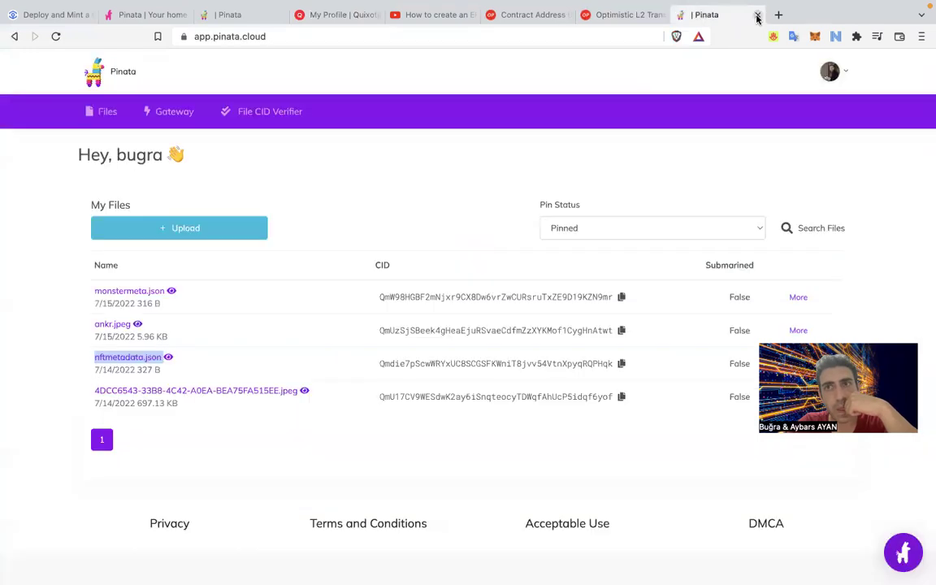
pyautogui.click(313, 20)
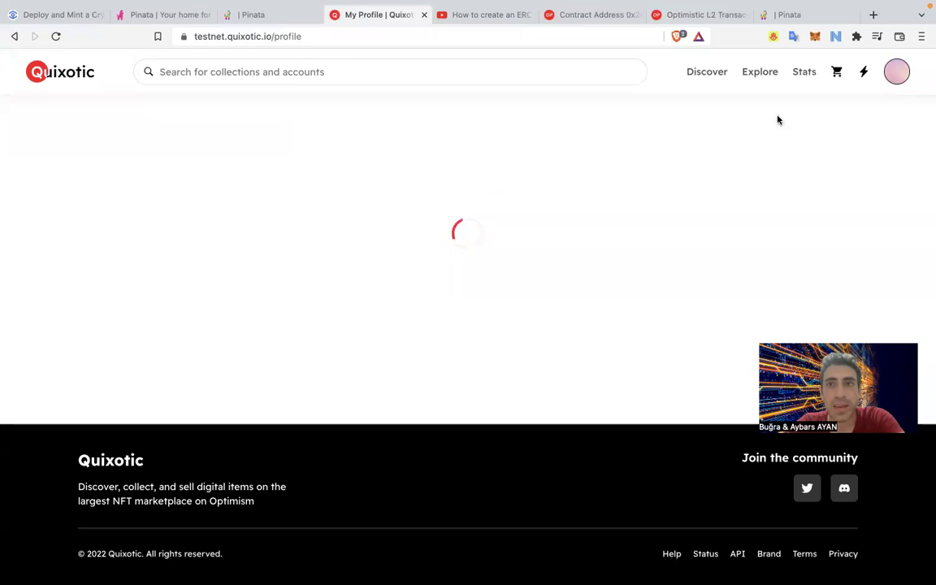
pyautogui.click(898, 77)
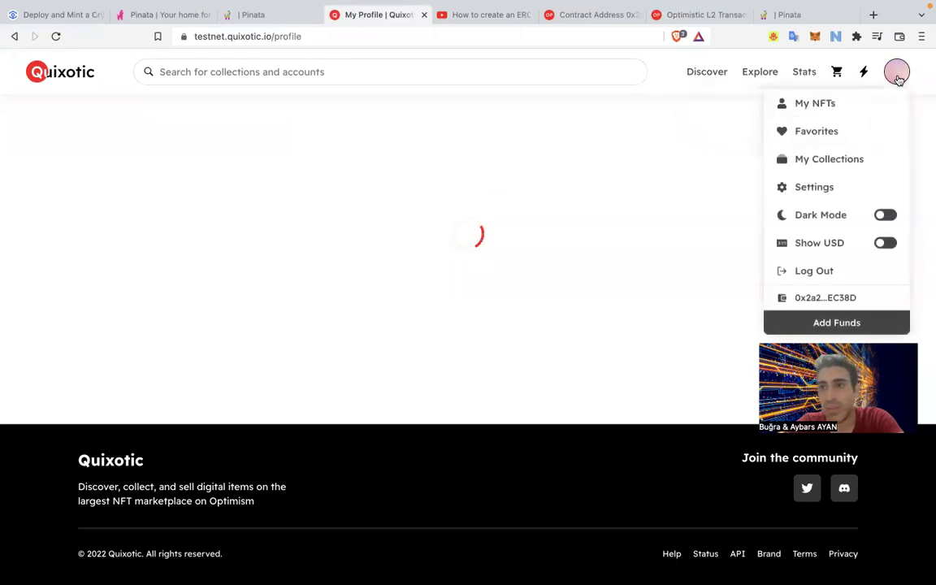
pyautogui.click(820, 117)
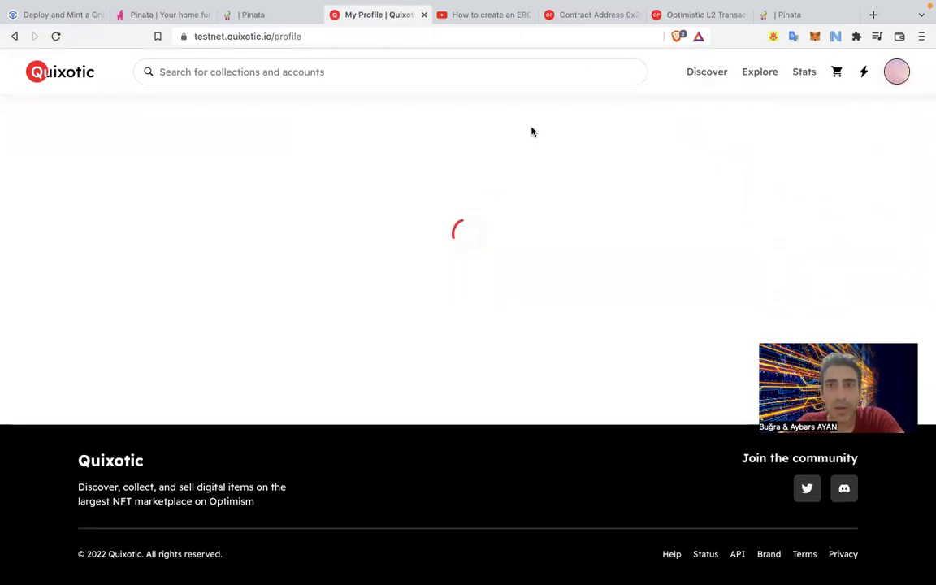
# Open the KittyMonster contract page from the new mint's transaction details.
pyautogui.click(702, 15)
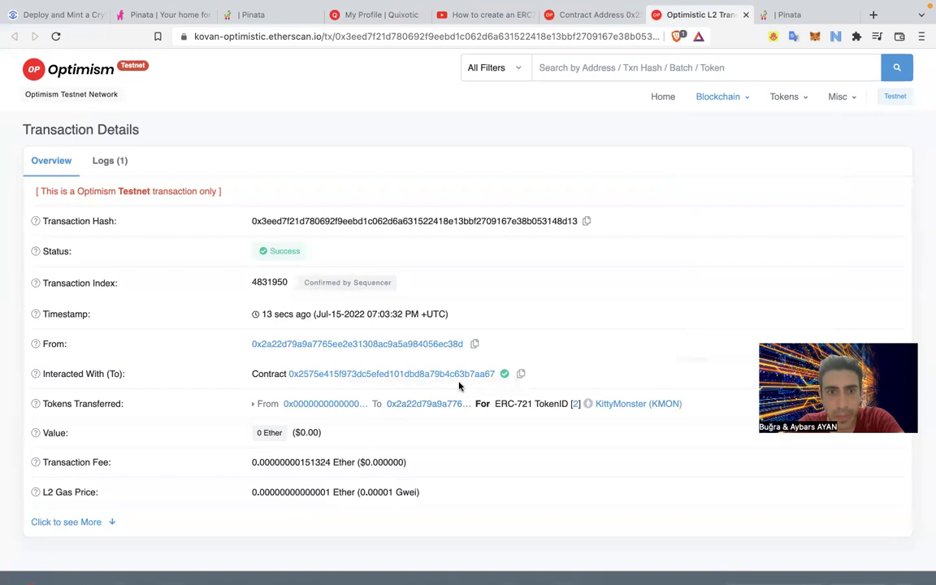
pyautogui.click(394, 374)
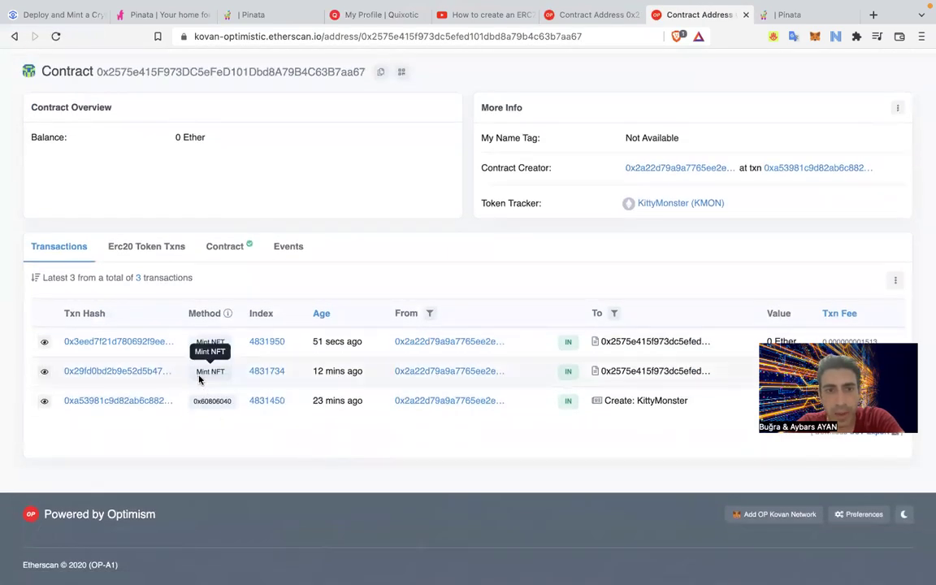
pyautogui.moveTo(195, 341); pyautogui.dragTo(225, 397)
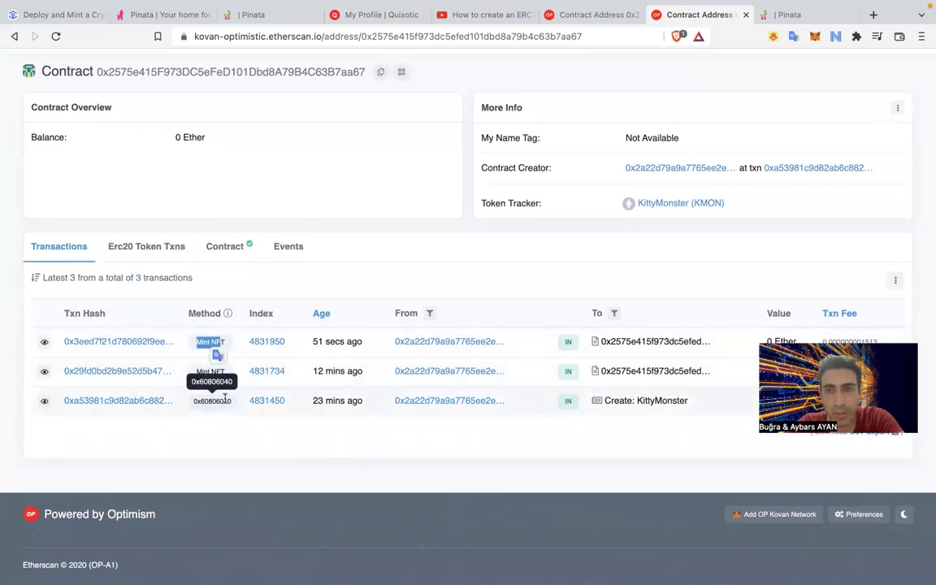
pyautogui.click(654, 394)
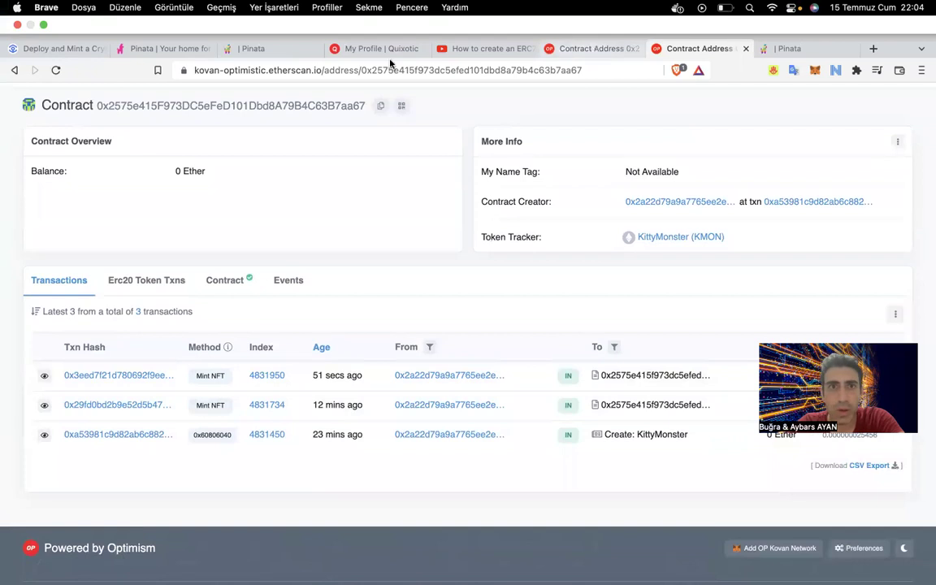
# Copy the Quixotic profile URL and load it in a new tab.
pyautogui.click(370, 49)
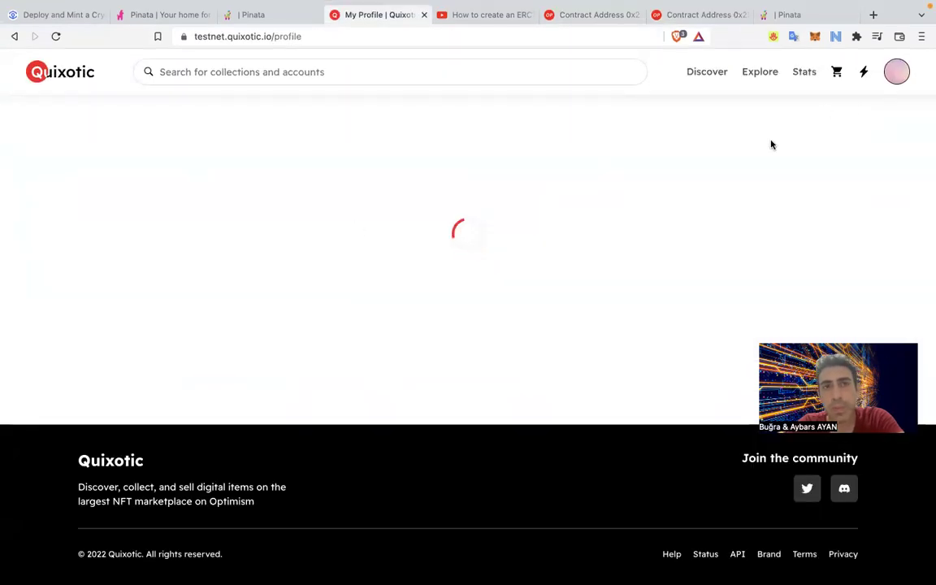
pyautogui.click(318, 36)
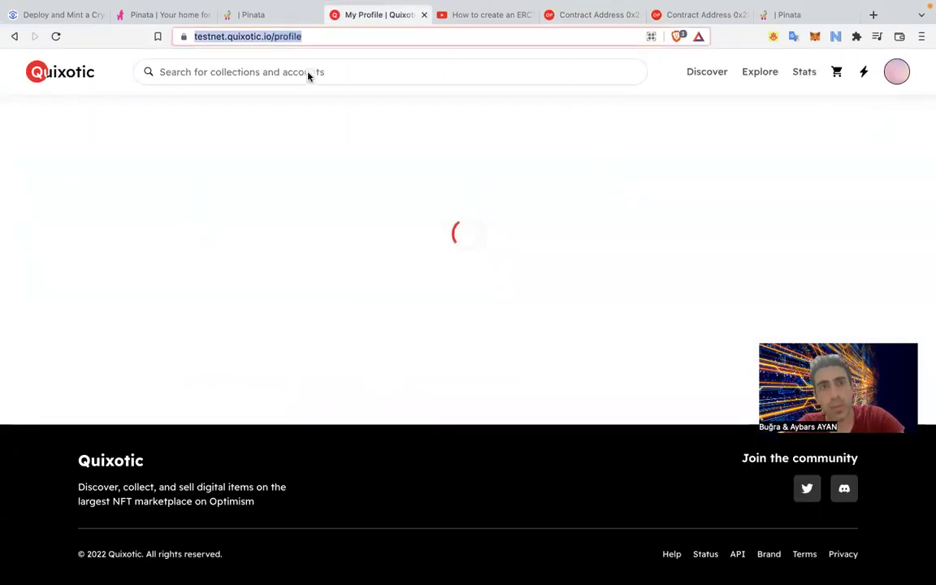
pyautogui.press('super+c')
pyautogui.press('super+t')
pyautogui.press('super+v')
pyautogui.press('Return')
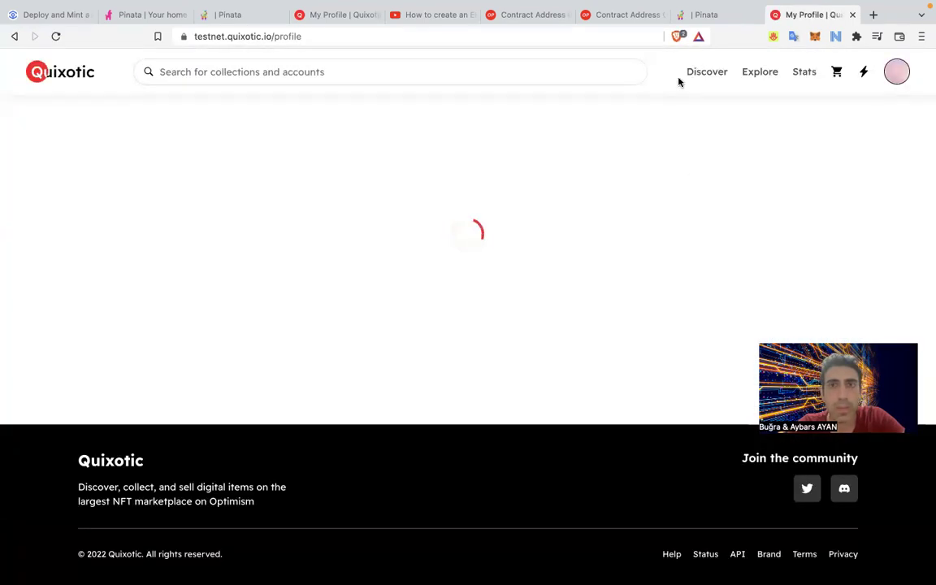
# Close the Pinata home and Pinata files tabs.
pyautogui.click(713, 16)
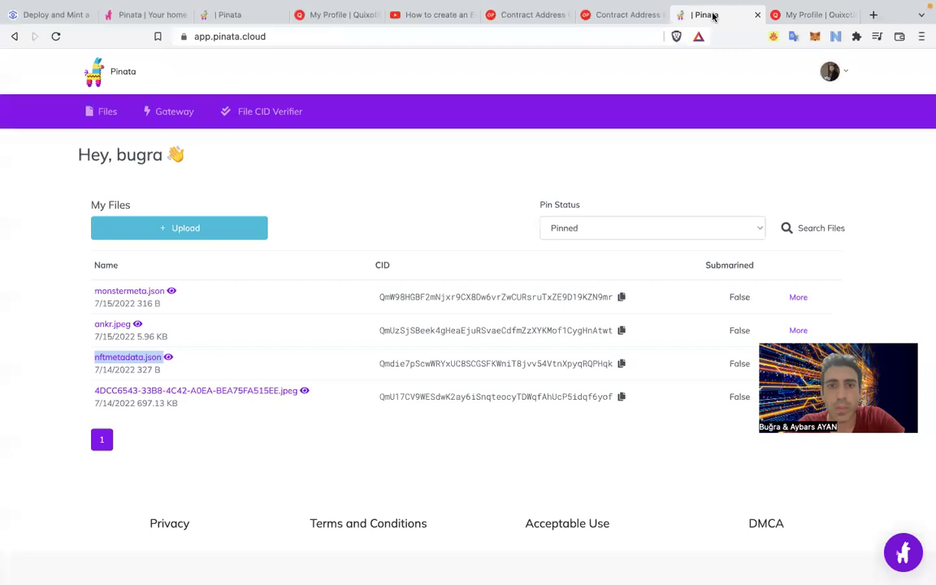
pyautogui.click(627, 16)
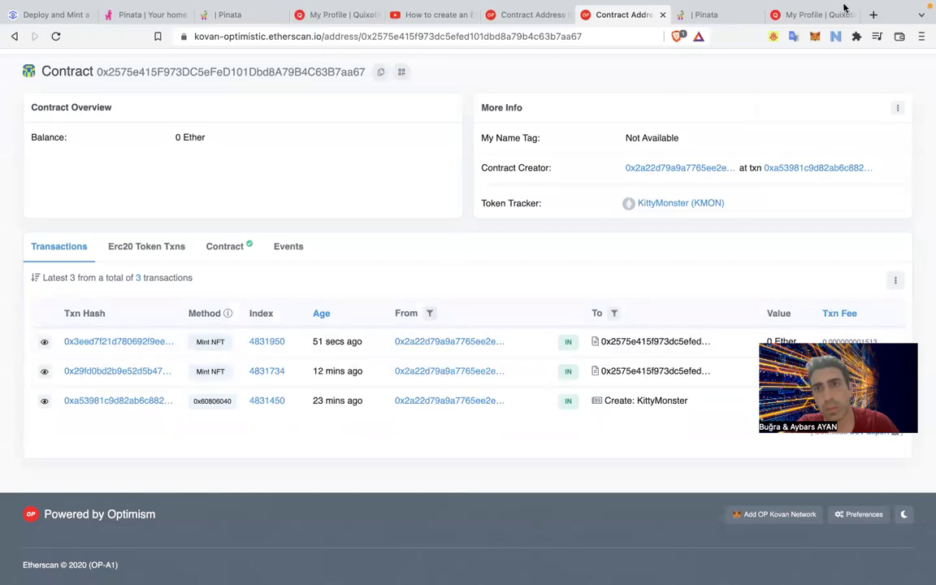
pyautogui.click(821, 13)
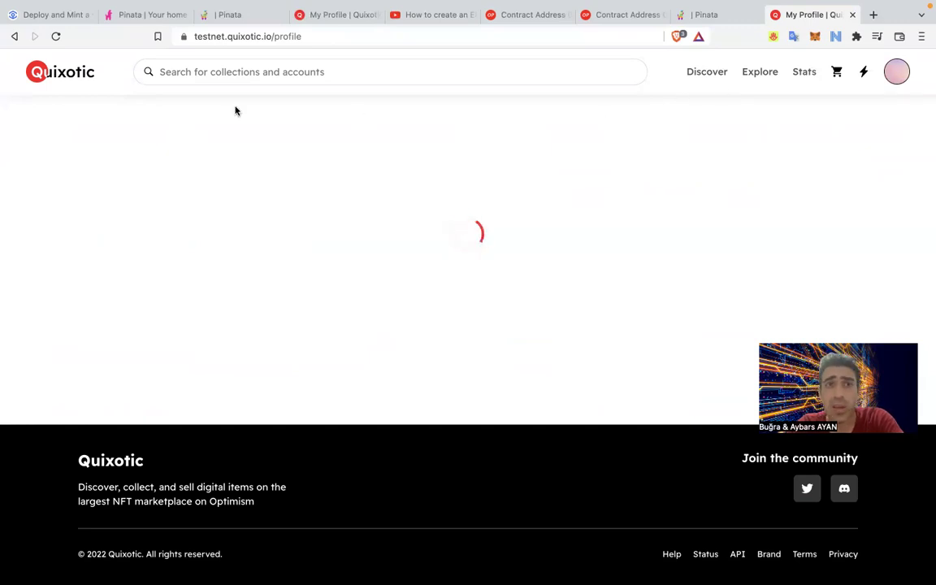
pyautogui.click(150, 17)
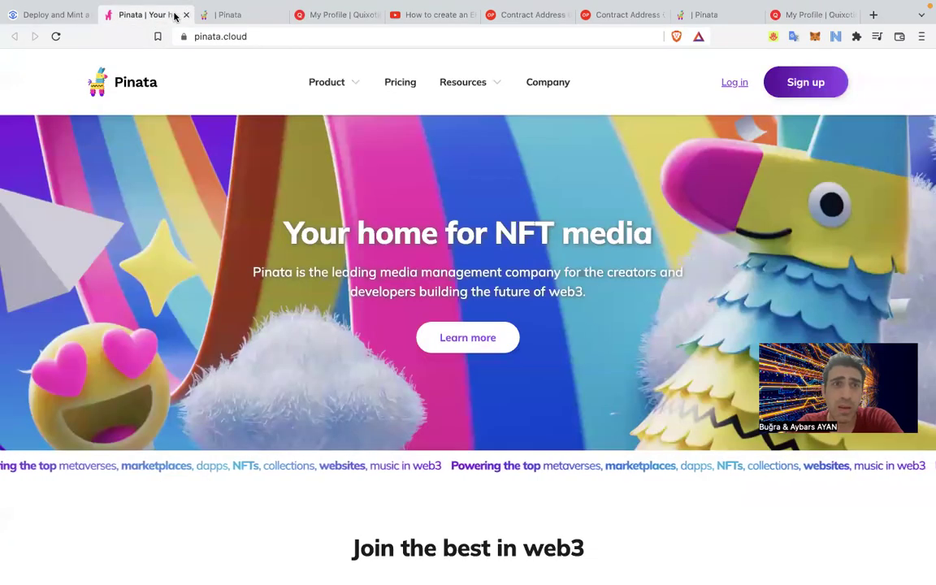
pyautogui.click(186, 14)
pyautogui.click(186, 15)
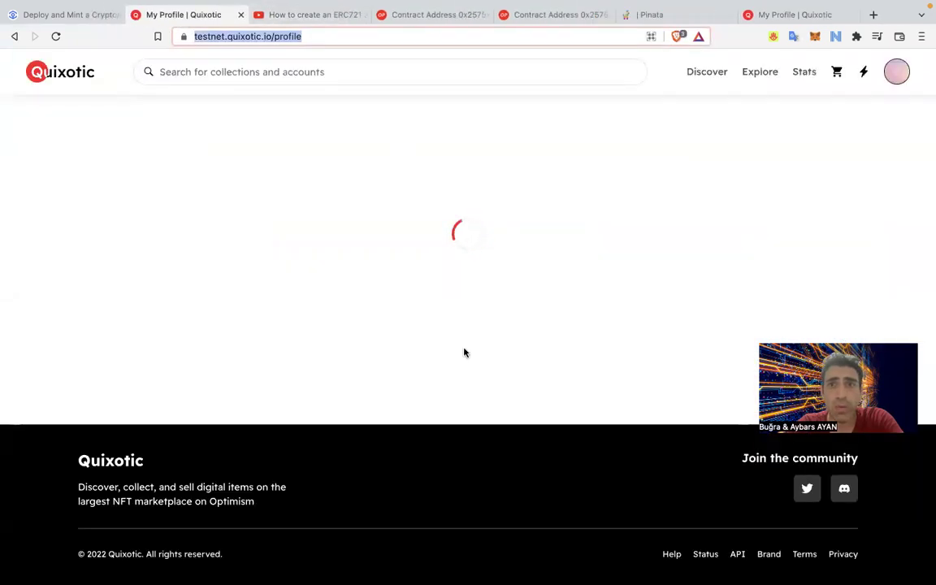
# Reload the Quixotic profile page from its address bar.
pyautogui.click(295, 20)
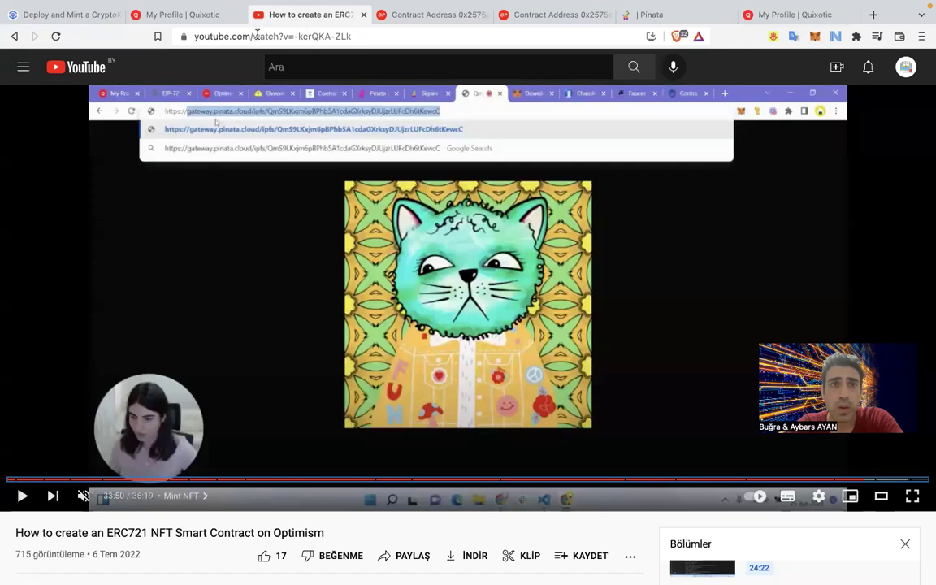
pyautogui.click(195, 16)
pyautogui.click(338, 43)
pyautogui.press('Return')
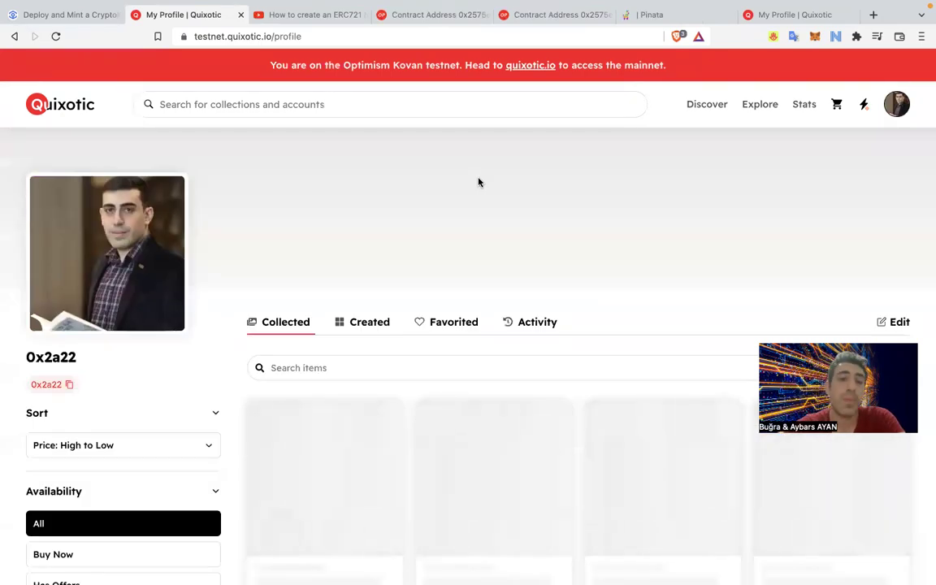
# Open the KittyMonster #1 item page, review its Activity, and go back.
pyautogui.scroll(-3, 478, 182)
pyautogui.scroll(-2, 479, 182)
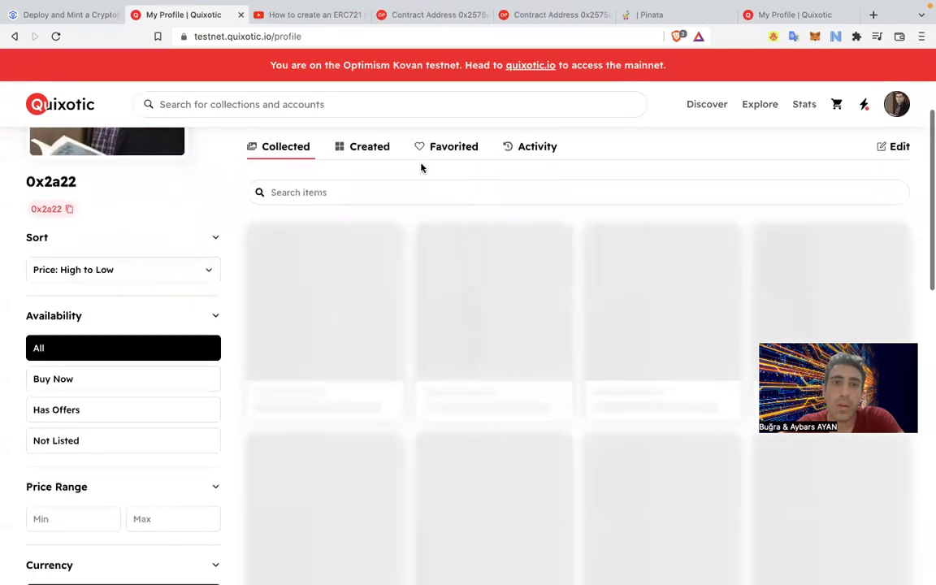
pyautogui.scroll(3, 378, 230)
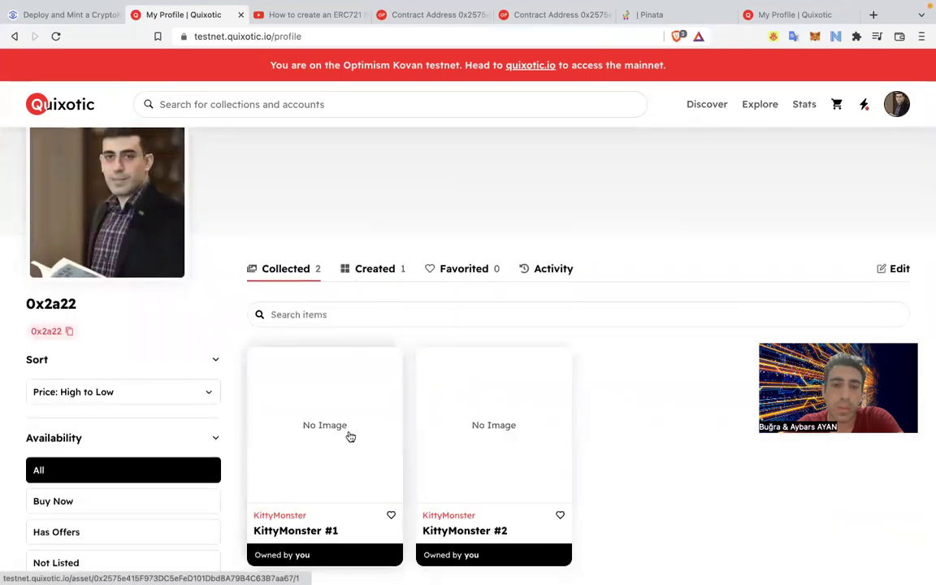
pyautogui.scroll(-4, 403, 393)
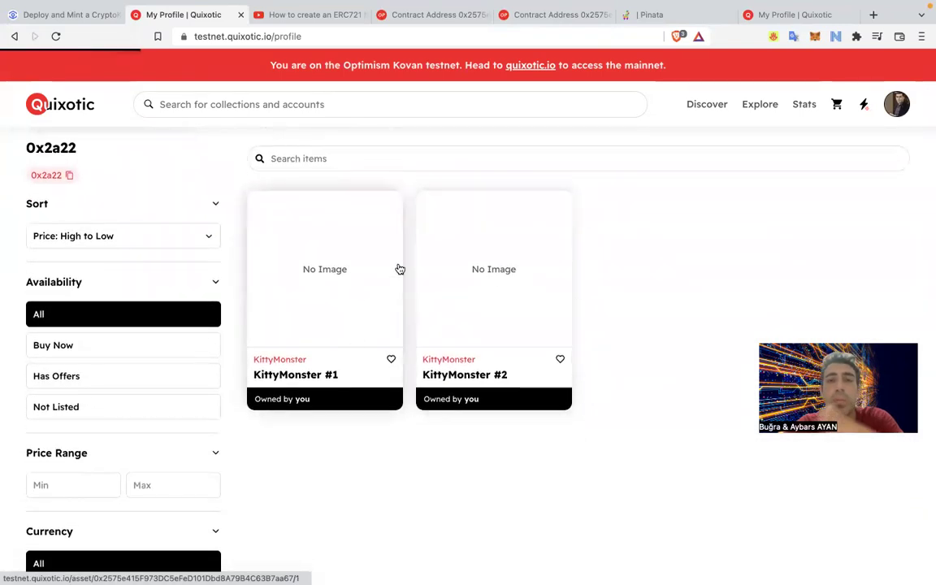
pyautogui.click(398, 270)
pyautogui.scroll(-3, 407, 353)
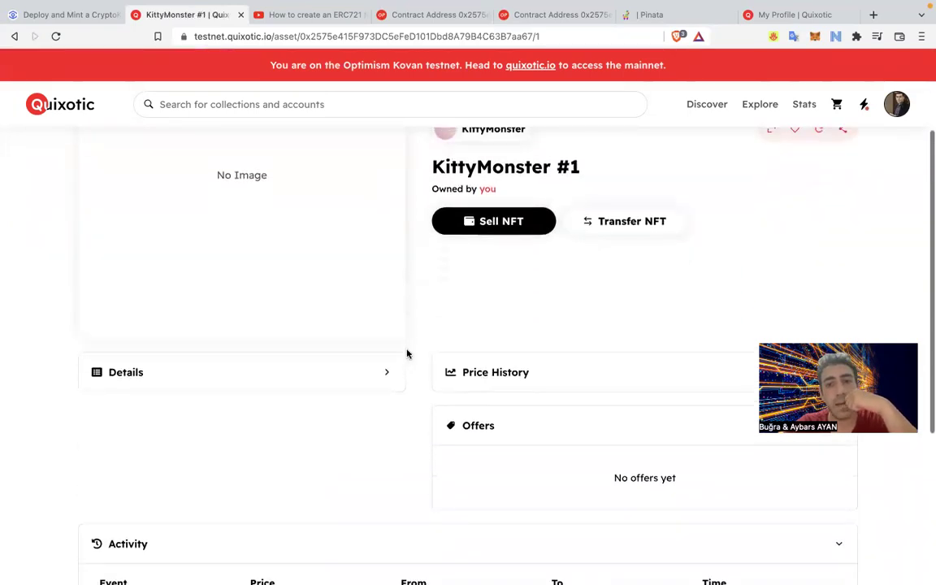
pyautogui.scroll(3, 407, 354)
pyautogui.scroll(-8, 407, 353)
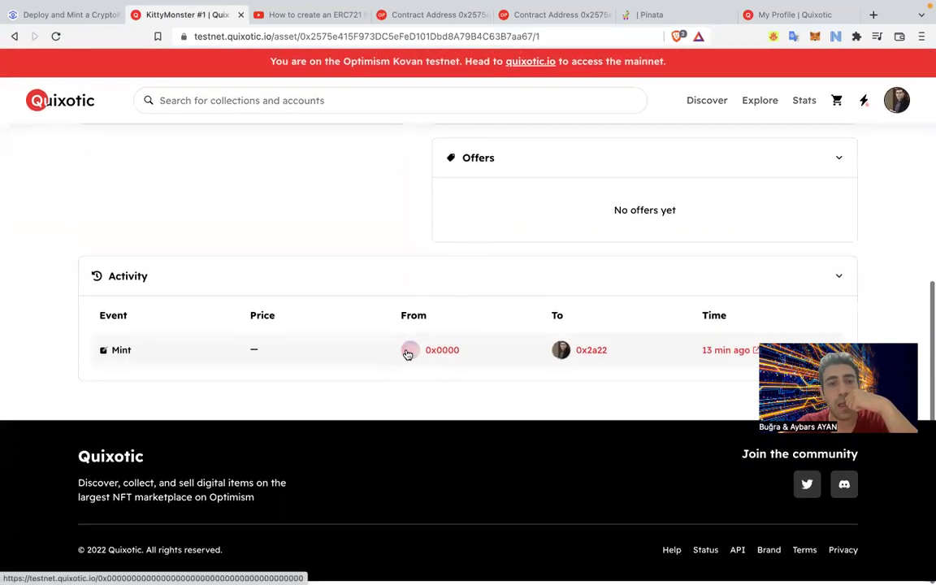
pyautogui.scroll(2, 408, 354)
pyautogui.scroll(2, 407, 353)
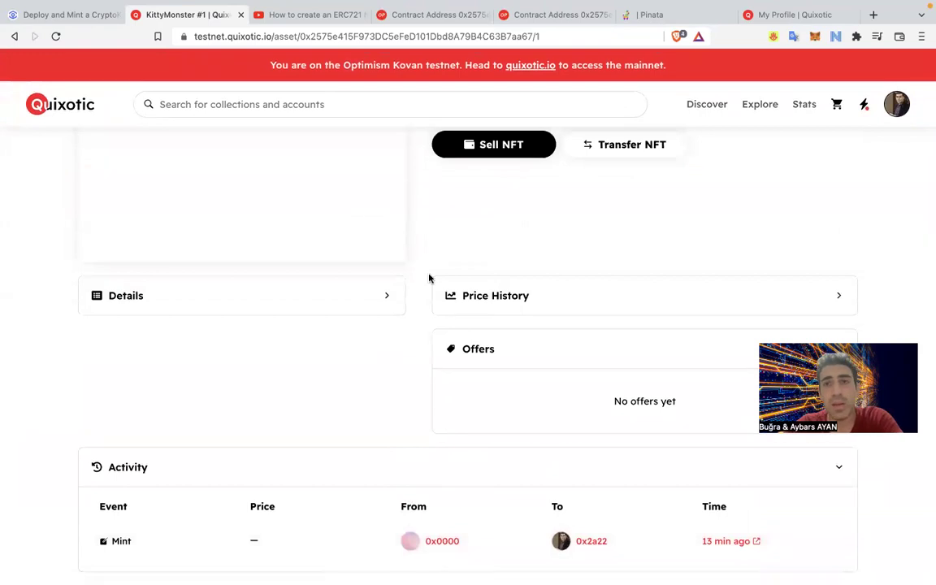
pyautogui.scroll(-3, 429, 278)
pyautogui.click(14, 35)
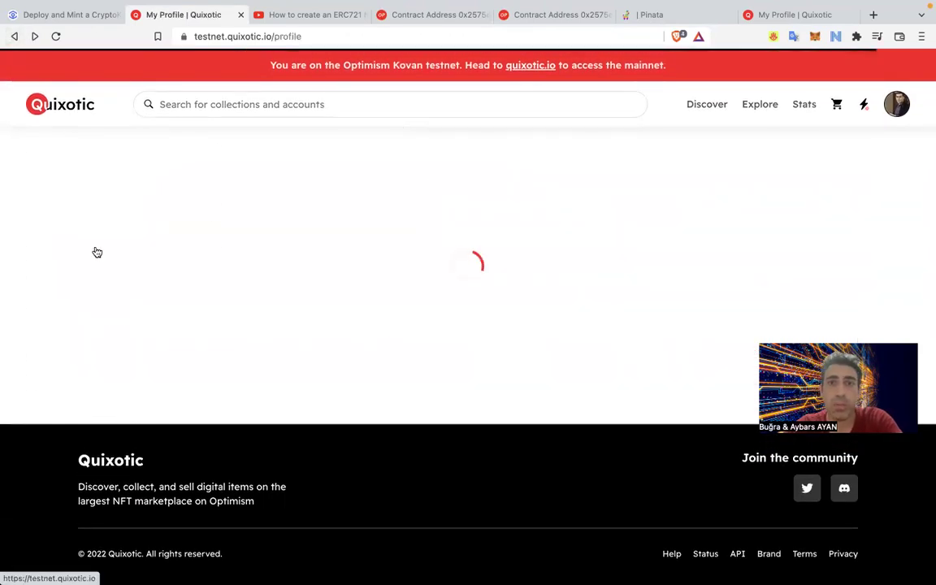
# Confirm the Collected grid shows both KittyMonster #1 and #2.
pyautogui.scroll(-5, 614, 278)
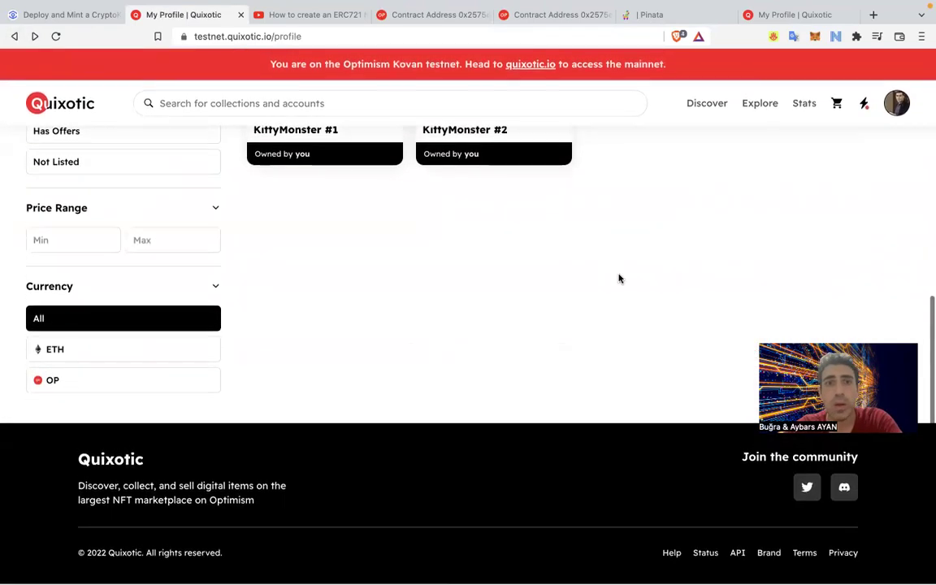
pyautogui.scroll(4, 610, 252)
pyautogui.scroll(4, 455, 211)
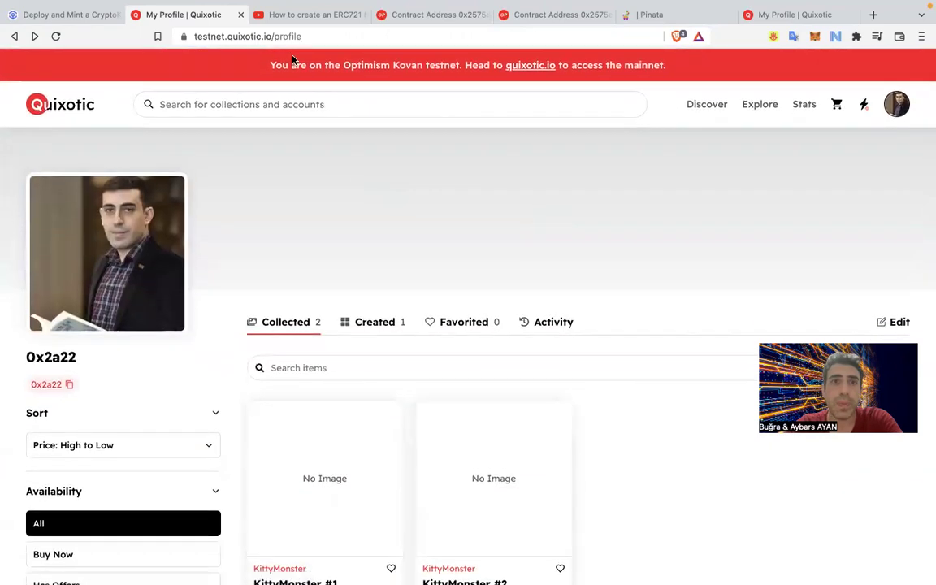
pyautogui.click(301, 15)
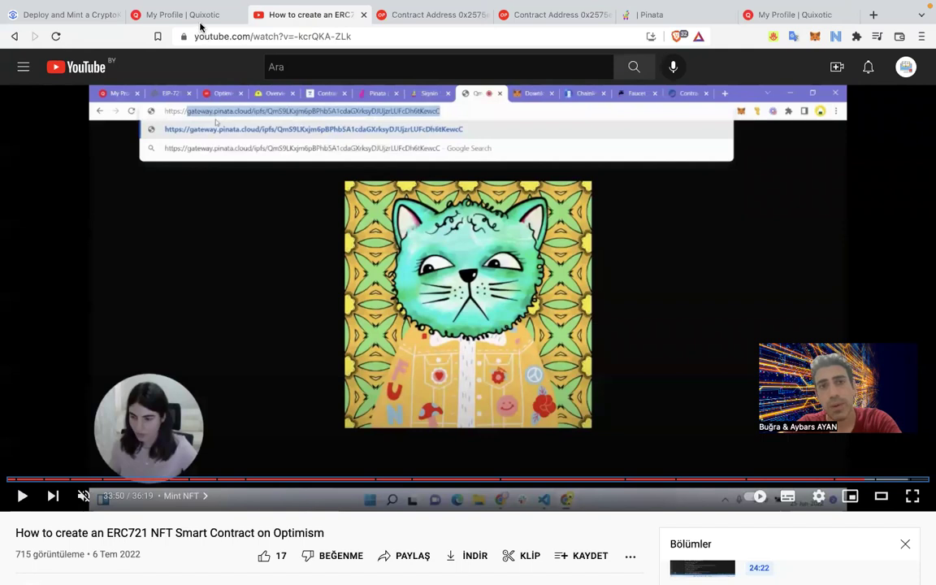
pyautogui.click(200, 18)
pyautogui.moveTo(604, 6)
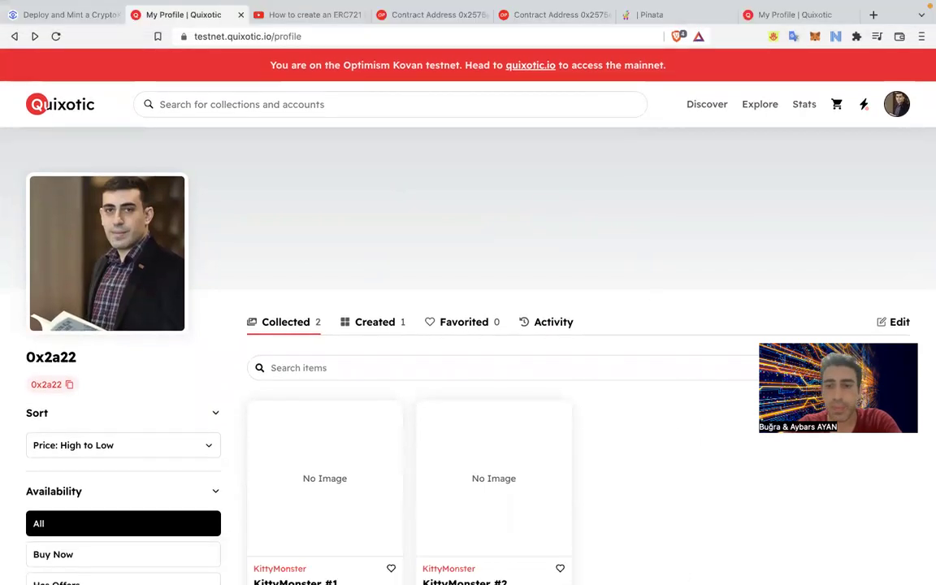
pyautogui.moveTo(490, 7)
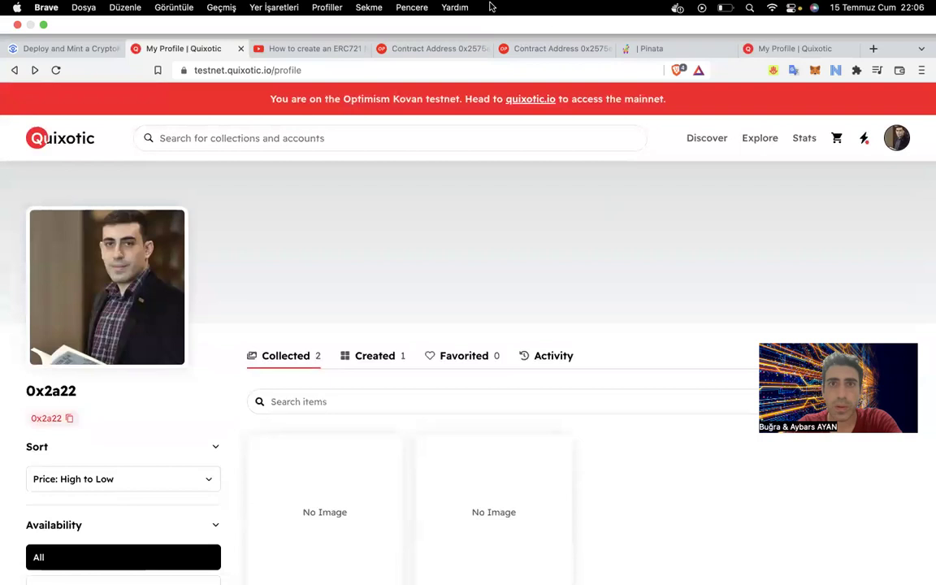